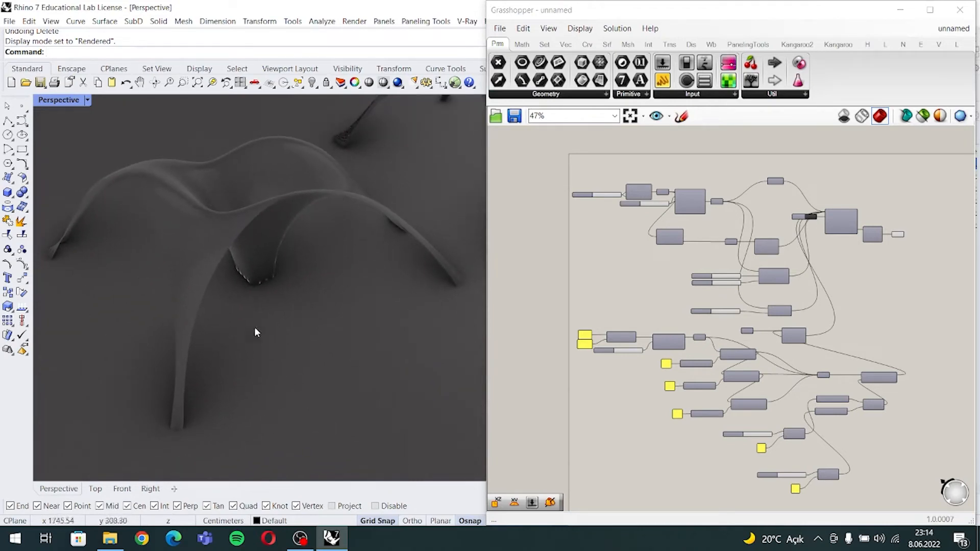
- Examine the finished vaulted shell variants in the perspective view, including their mesh and lattice surfaces
{"action": "right_click_drag", "start_coordinate": [383, 232], "coordinate": [318, 307], "text": "shift"}
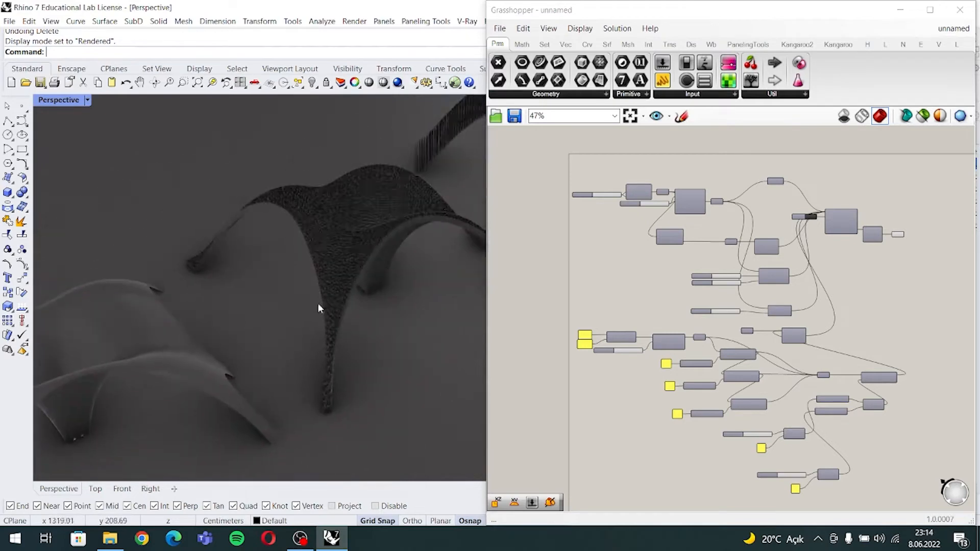
{"action": "scroll", "coordinate": [366, 242], "scroll_direction": "up", "scroll_amount": 3}
{"action": "scroll", "coordinate": [358, 142], "scroll_direction": "up", "scroll_amount": 2}
{"action": "right_click_drag", "start_coordinate": [366, 243], "coordinate": [262, 122]}
{"action": "scroll", "coordinate": [291, 203], "scroll_direction": "down", "scroll_amount": 12}
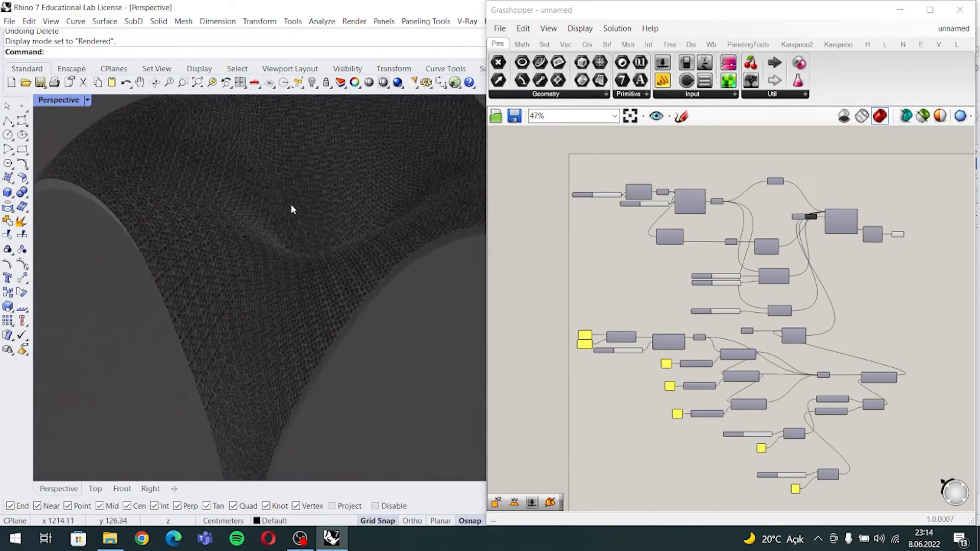
{"action": "right_click_drag", "start_coordinate": [370, 184], "coordinate": [194, 319], "text": "shift"}
{"action": "right_click_drag", "start_coordinate": [330, 321], "coordinate": [329, 234]}
{"action": "scroll", "coordinate": [338, 365], "scroll_direction": "up", "scroll_amount": 8}
{"action": "scroll", "coordinate": [317, 275], "scroll_direction": "down", "scroll_amount": 10}
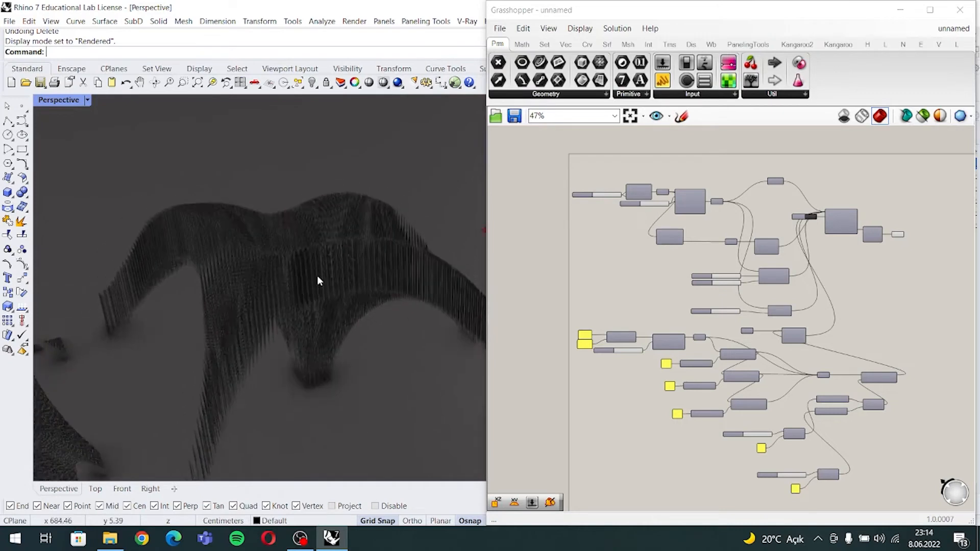
{"action": "right_click_drag", "start_coordinate": [315, 278], "coordinate": [220, 341], "text": "shift"}
{"action": "right_click_drag", "start_coordinate": [425, 272], "coordinate": [341, 327], "text": "shift"}
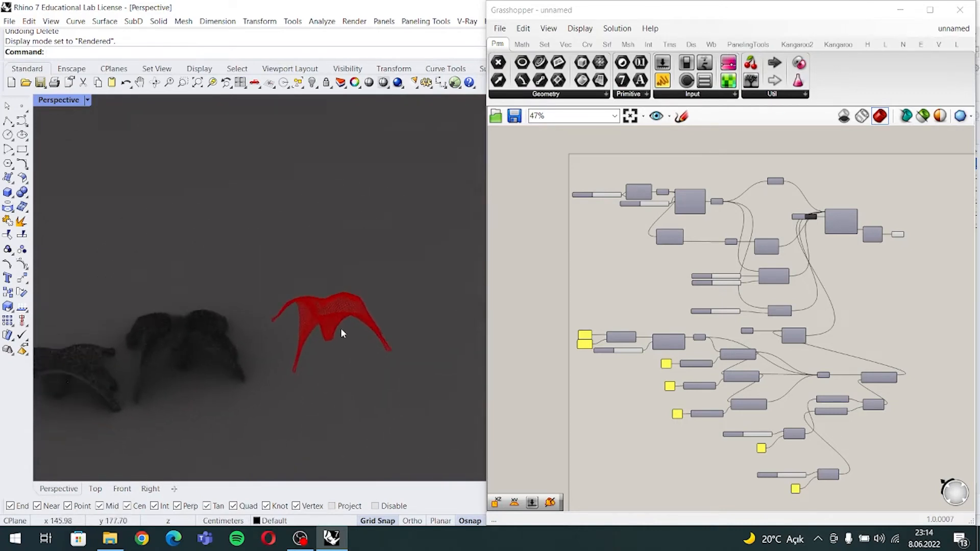
{"action": "scroll", "coordinate": [340, 327], "scroll_direction": "up", "scroll_amount": 5}
{"action": "scroll", "coordinate": [746, 386], "scroll_direction": "up", "scroll_amount": 3}
{"action": "scroll", "coordinate": [746, 386], "scroll_direction": "up", "scroll_amount": 5}
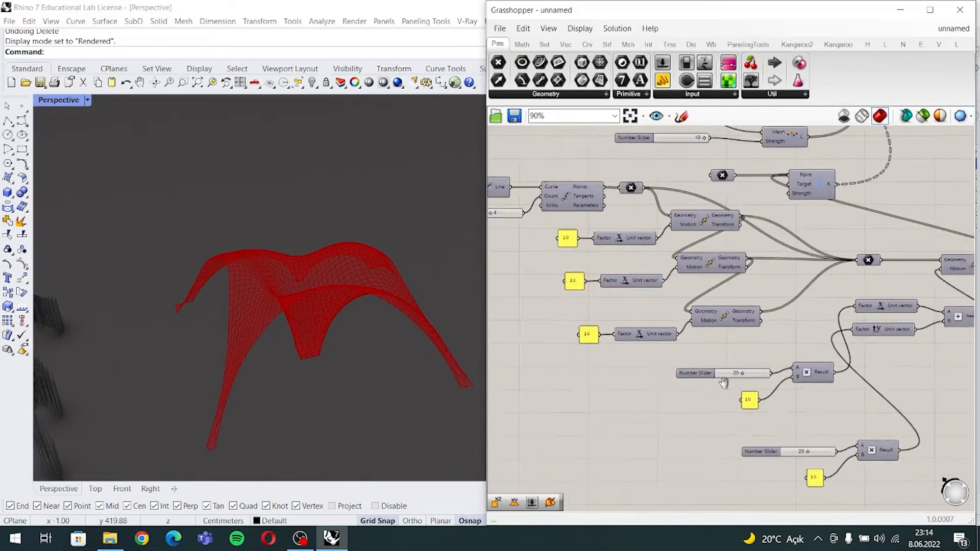
- Set the number slider feeding the LengthFactor input of the mesh edge-length goal to 0.75
{"action": "mouse_move", "coordinate": [733, 367]}
{"action": "left_mouse_down"}
{"action": "mouse_move", "coordinate": [721, 368]}
{"action": "mouse_move", "coordinate": [733, 367]}
{"action": "left_mouse_up"}
{"action": "right_click_drag", "start_coordinate": [792, 495], "coordinate": [677, 357]}
{"action": "mouse_move", "coordinate": [763, 406]}
{"action": "left_mouse_down"}
{"action": "mouse_move", "coordinate": [755, 409]}
{"action": "mouse_move", "coordinate": [765, 409]}
{"action": "left_mouse_up"}
{"action": "scroll", "coordinate": [690, 310], "scroll_direction": "down", "scroll_amount": 3}
{"action": "right_click_drag", "start_coordinate": [690, 311], "coordinate": [717, 390]}
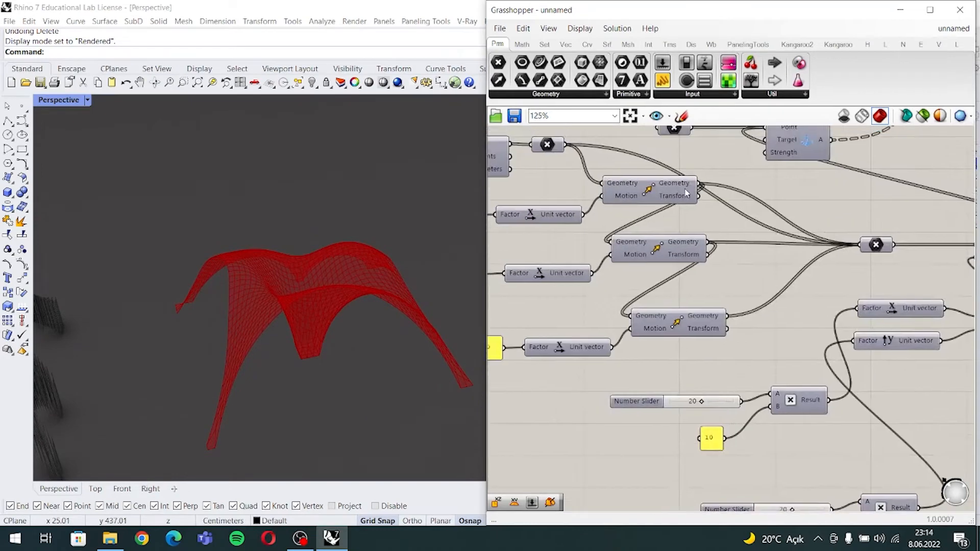
{"action": "mouse_move", "coordinate": [686, 193]}
{"action": "right_mouse_down"}
{"action": "mouse_move", "coordinate": [706, 302]}
{"action": "mouse_move", "coordinate": [717, 296]}
{"action": "mouse_move", "coordinate": [697, 277]}
{"action": "right_mouse_up"}
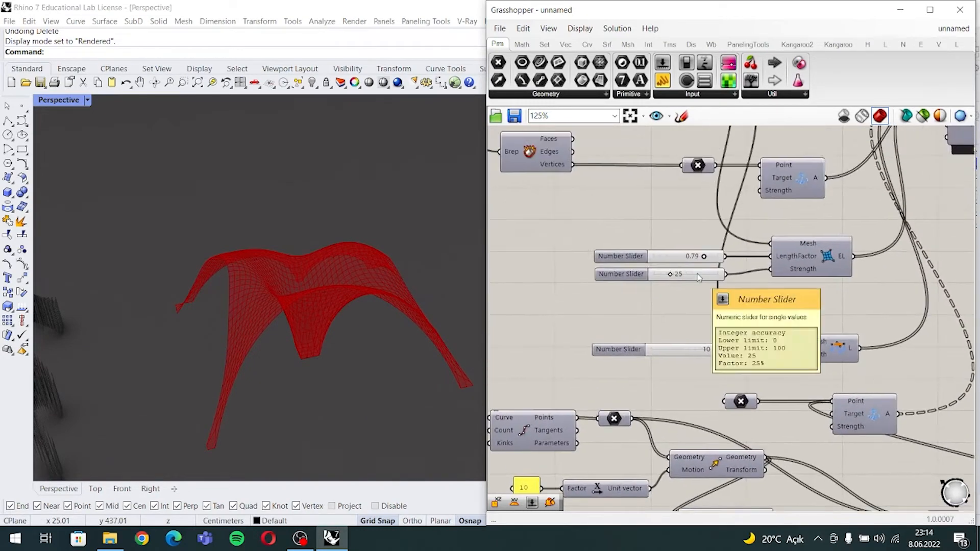
{"action": "scroll", "coordinate": [697, 276], "scroll_direction": "up", "scroll_amount": 3}
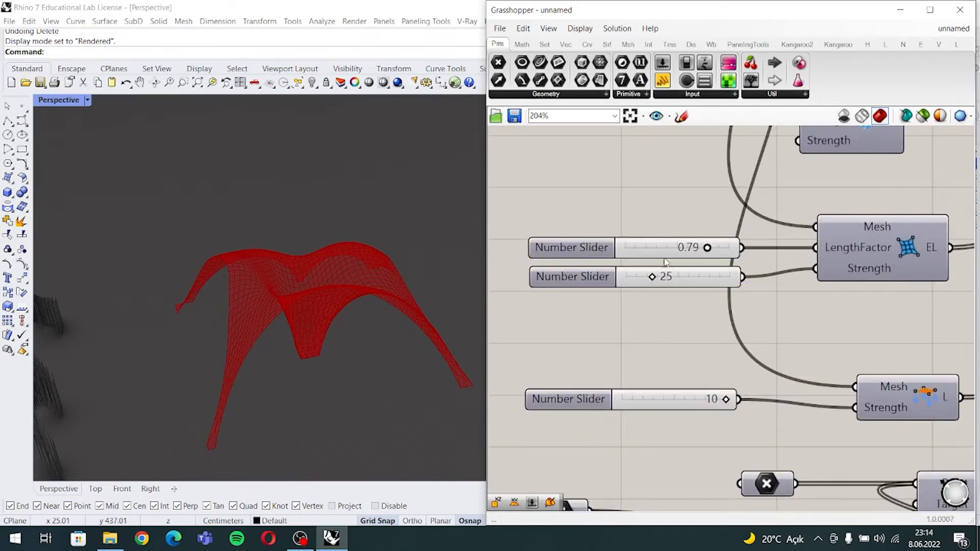
{"action": "mouse_move", "coordinate": [705, 248]}
{"action": "left_mouse_down"}
{"action": "mouse_move", "coordinate": [691, 247]}
{"action": "mouse_move", "coordinate": [703, 248]}
{"action": "left_mouse_up"}
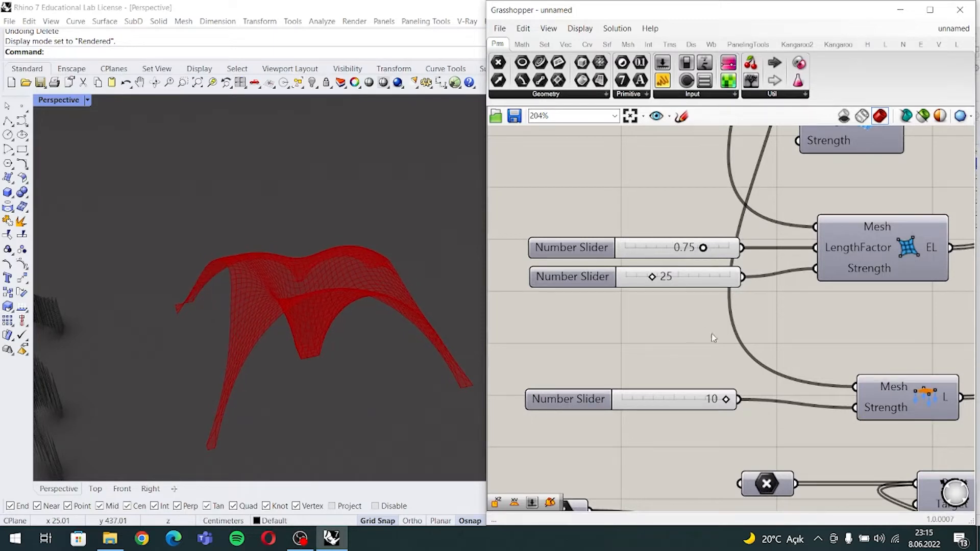
{"action": "scroll", "coordinate": [290, 327], "scroll_direction": "down", "scroll_amount": 5}
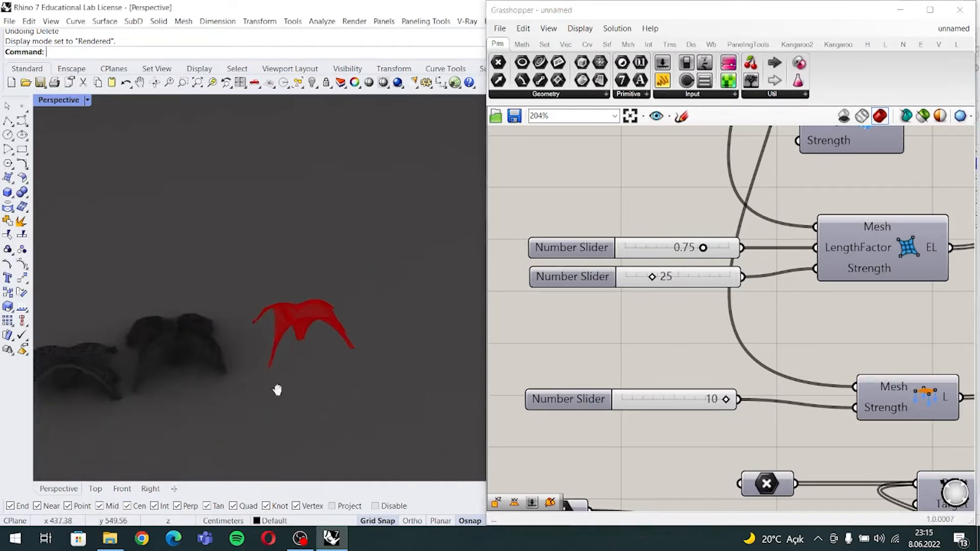
{"action": "right_click_drag", "start_coordinate": [250, 316], "coordinate": [393, 296]}
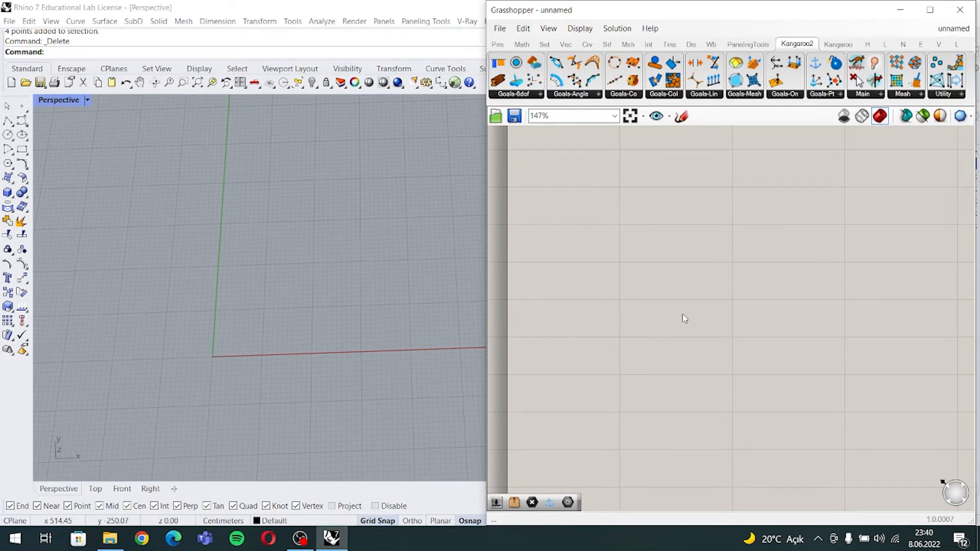
- Place a Plane Surface component with X Size and Y Size inputs on the empty Grasshopper canvas
{"action": "double_click", "coordinate": [611, 241]}
{"action": "type", "text": "pla"}
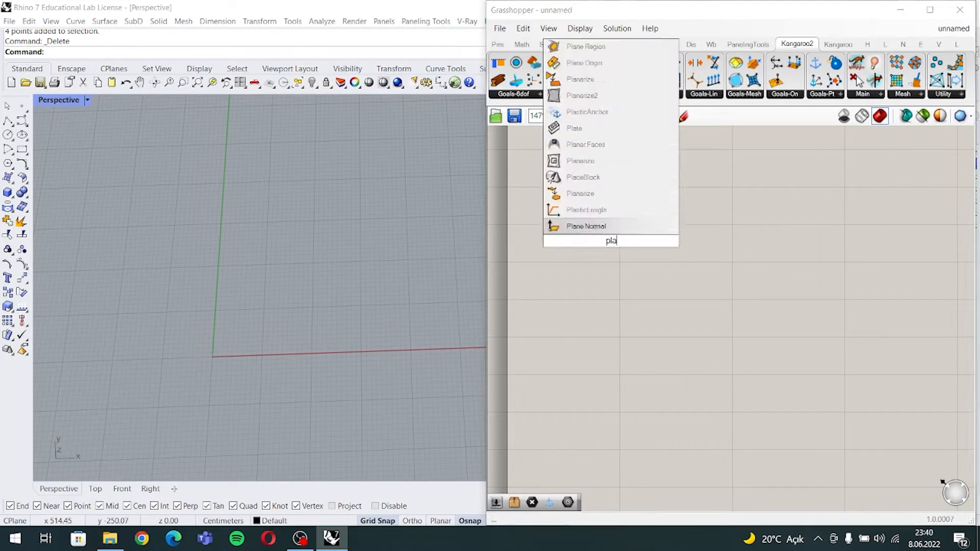
{"action": "type", "text": "ne"}
{"action": "key", "text": "Up"}
{"action": "key", "text": "Return"}
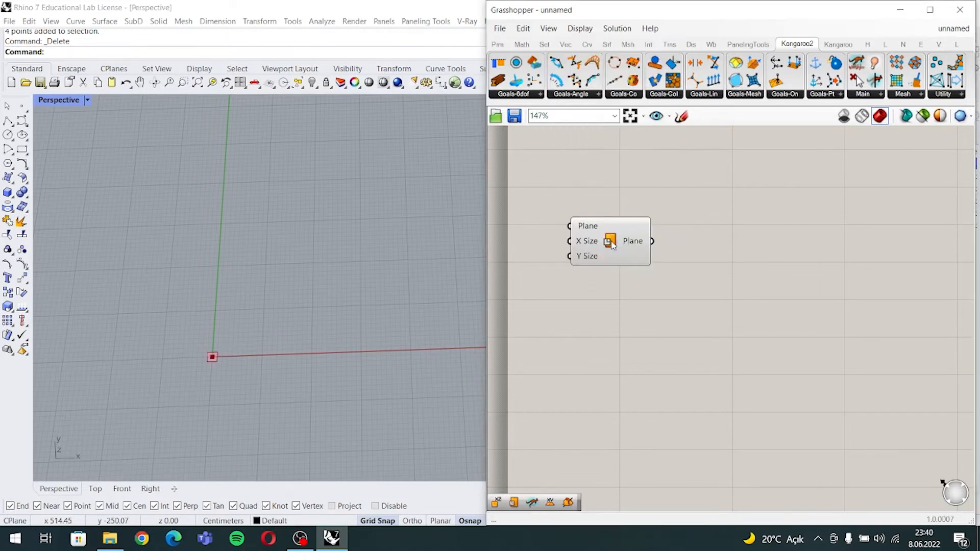
{"action": "left_click_drag", "start_coordinate": [617, 239], "coordinate": [663, 223]}
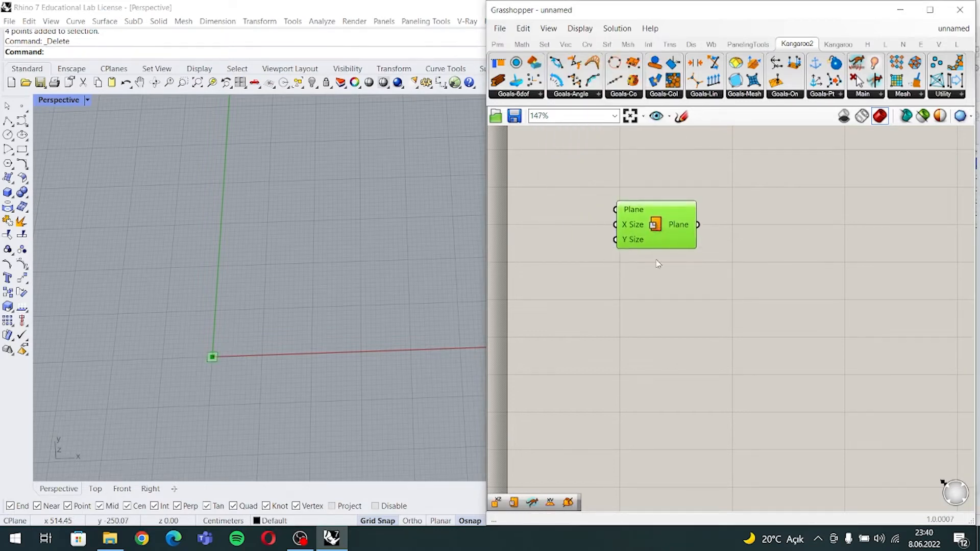
{"action": "scroll", "coordinate": [658, 263], "scroll_direction": "up", "scroll_amount": 2}
{"action": "left_click_drag", "start_coordinate": [566, 196], "coordinate": [696, 358]}
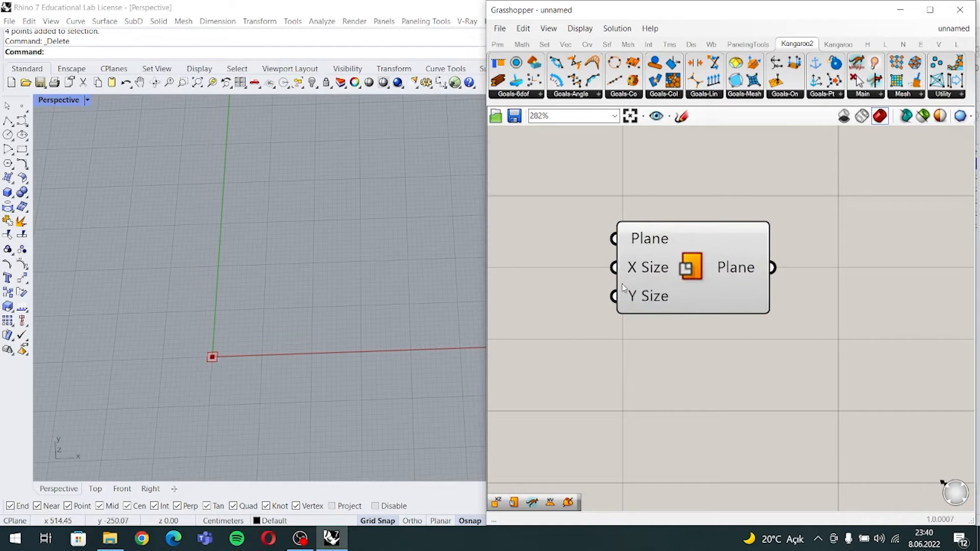
- Add an XZ Plane component and connect it to the Plane Surface's Plane input
{"action": "scroll", "coordinate": [601, 333], "scroll_direction": "up", "scroll_amount": 3}
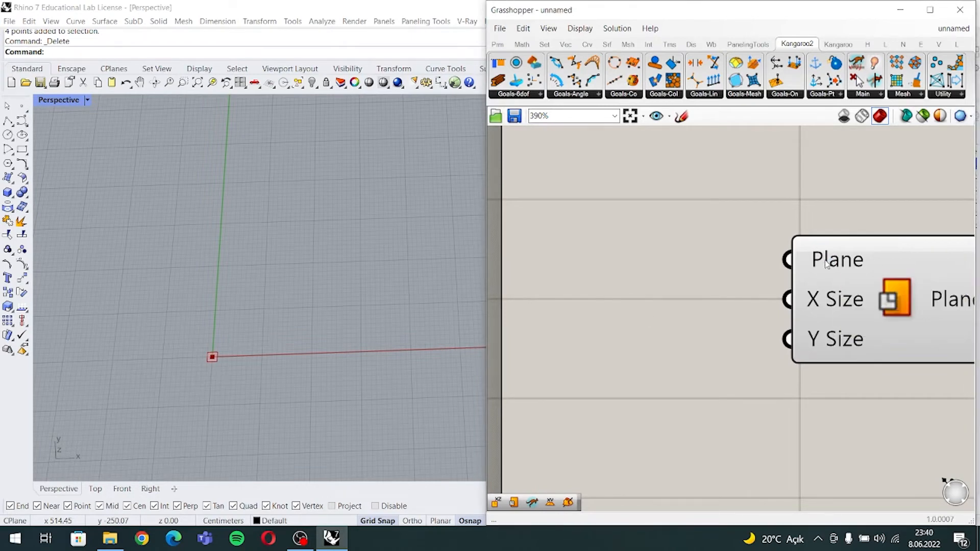
{"action": "mouse_move", "coordinate": [826, 263]}
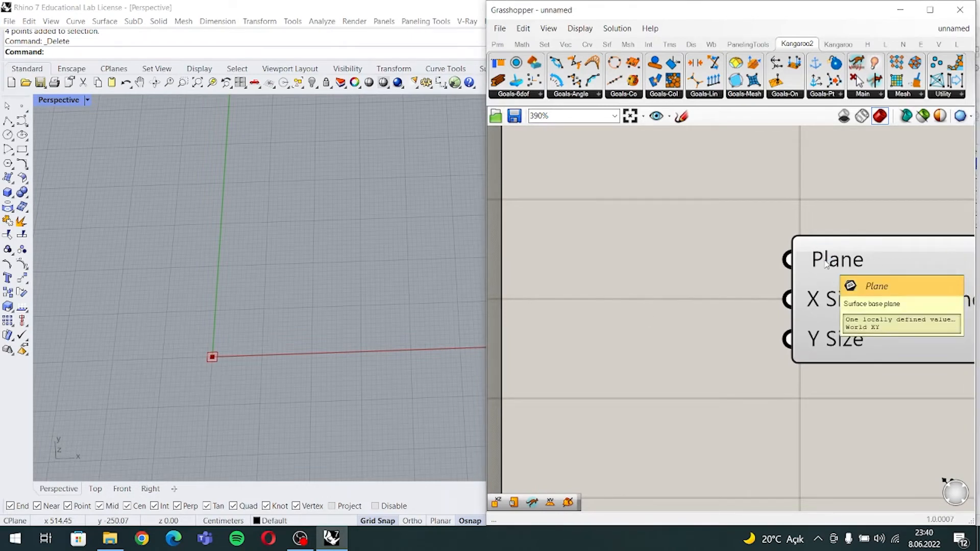
{"action": "double_click", "coordinate": [612, 271]}
{"action": "type", "text": "xz"}
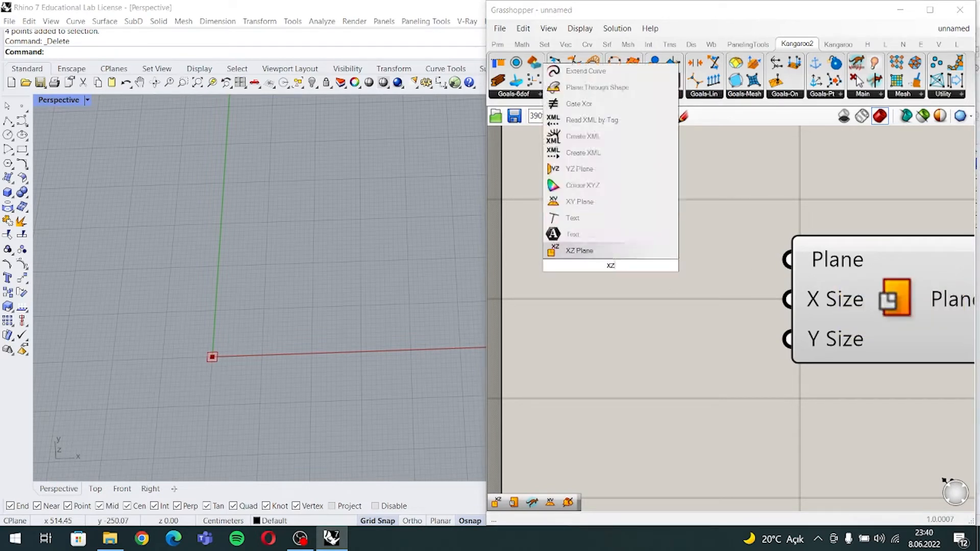
{"action": "key", "text": "Return"}
{"action": "left_click_drag", "start_coordinate": [719, 265], "coordinate": [787, 260]}
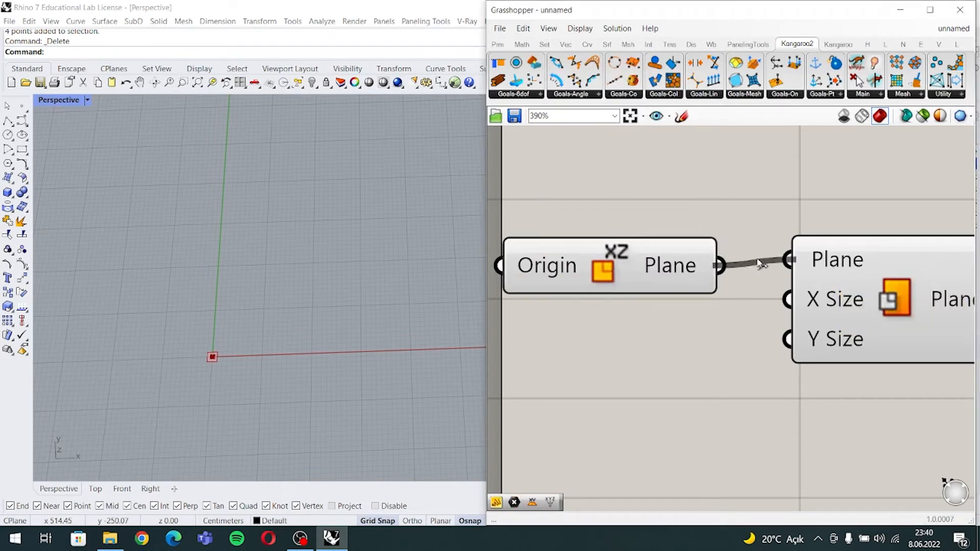
{"action": "left_click_drag", "start_coordinate": [676, 267], "coordinate": [698, 259]}
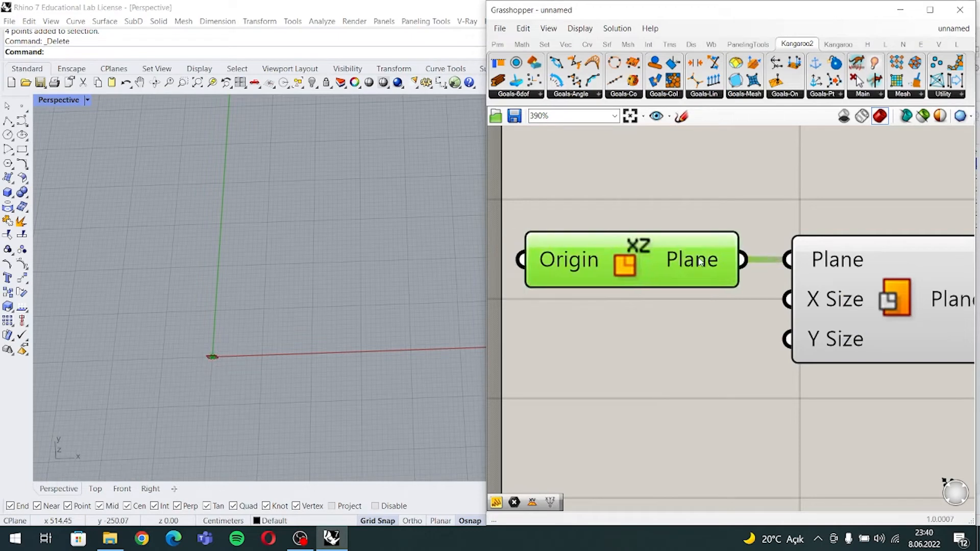
- Add a Point parameter with coordinates 0,10,0 and connect it to the XZ Plane's Origin input
{"action": "right_click_drag", "start_coordinate": [579, 321], "coordinate": [796, 330]}
{"action": "left_click", "coordinate": [565, 284]}
{"action": "double_click", "coordinate": [566, 287]}
{"action": "type", "text": "0"}
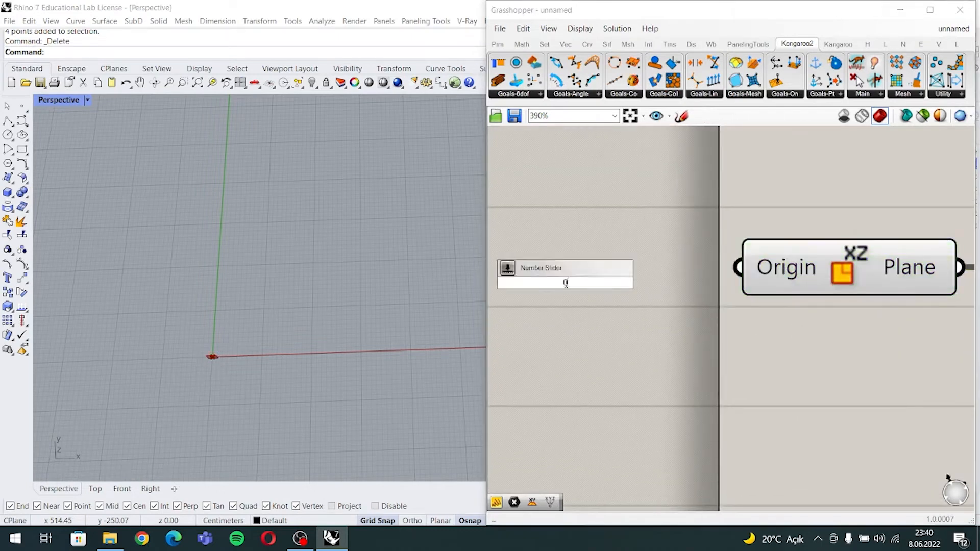
{"action": "type", "text": ",10,0"}
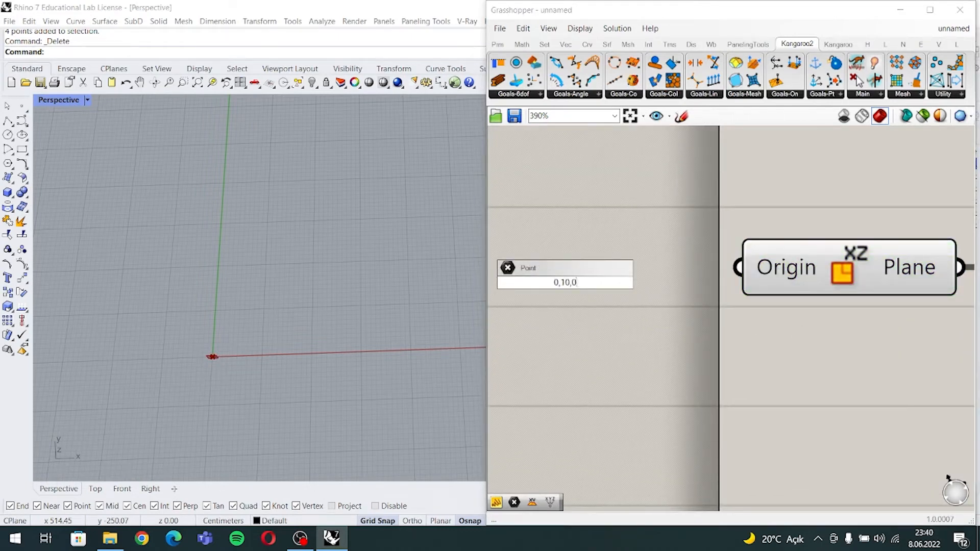
{"action": "key", "text": "Return"}
{"action": "left_click_drag", "start_coordinate": [618, 280], "coordinate": [738, 266]}
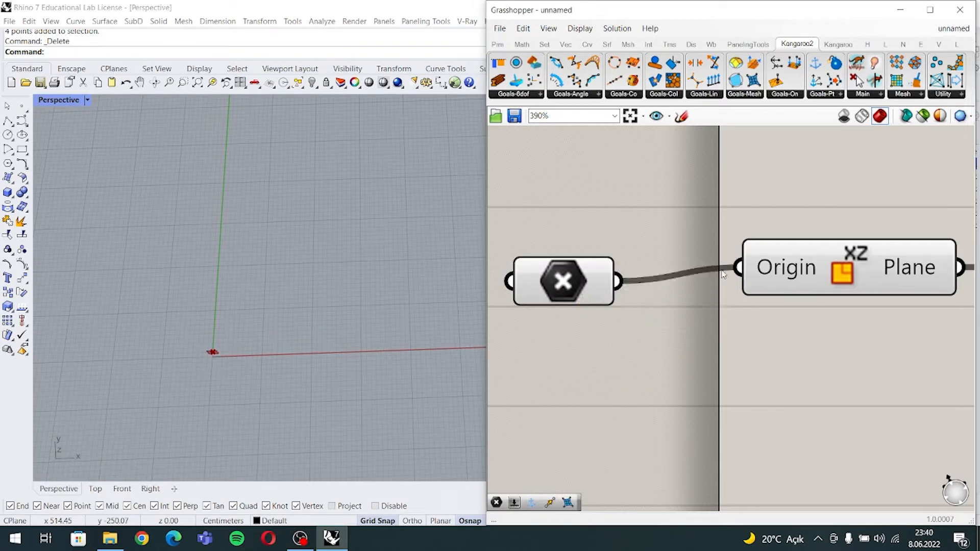
{"action": "left_click_drag", "start_coordinate": [587, 280], "coordinate": [632, 268]}
- Delete the XZ Plane component and the Point parameter connected to it
{"action": "scroll", "coordinate": [676, 361], "scroll_direction": "down", "scroll_amount": 3}
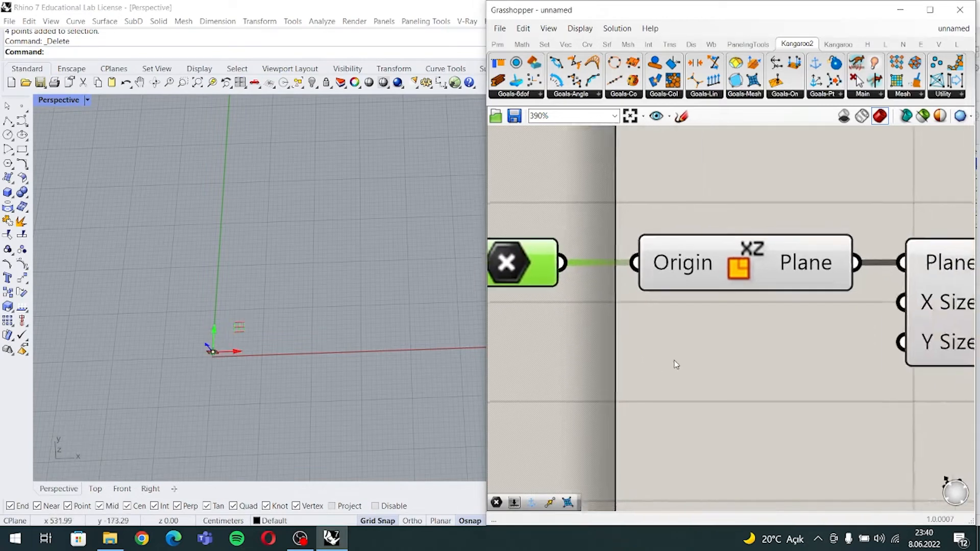
{"action": "left_click_drag", "start_coordinate": [722, 357], "coordinate": [585, 291]}
{"action": "key", "text": "Delete"}
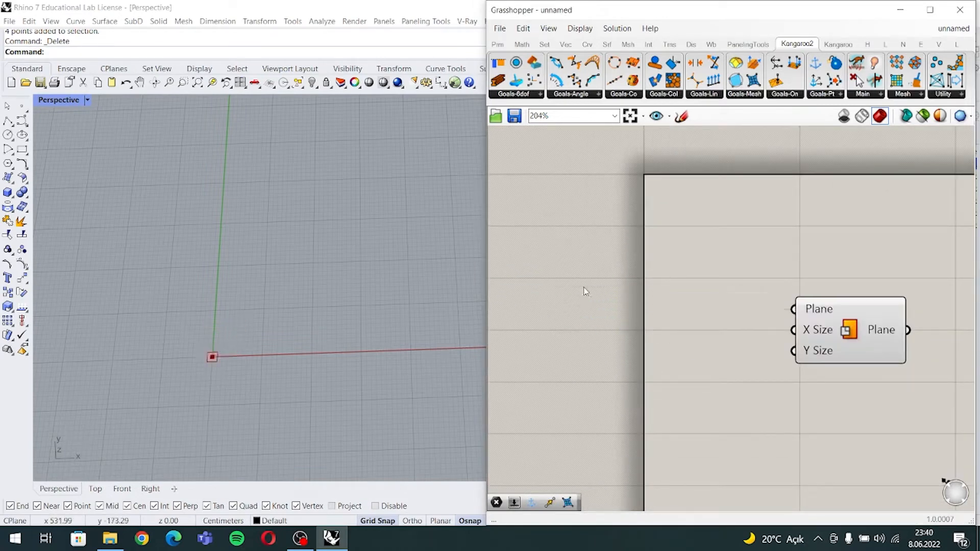
- Add a number slider set to 400 and connect it to the Plane Surface's X Size and Y Size inputs
{"action": "right_click_drag", "start_coordinate": [846, 330], "coordinate": [773, 319]}
{"action": "left_click_drag", "start_coordinate": [771, 314], "coordinate": [792, 314]}
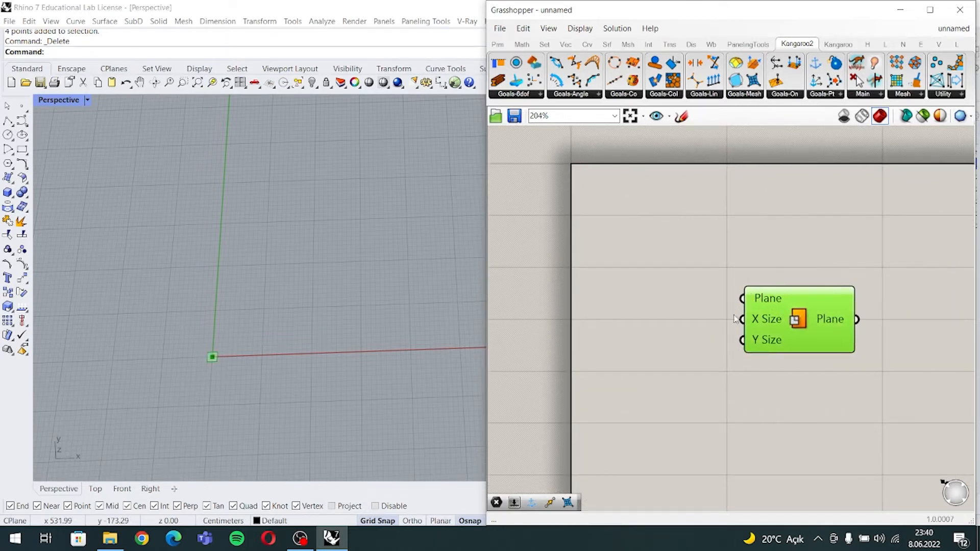
{"action": "right_click_drag", "start_coordinate": [647, 322], "coordinate": [617, 315]}
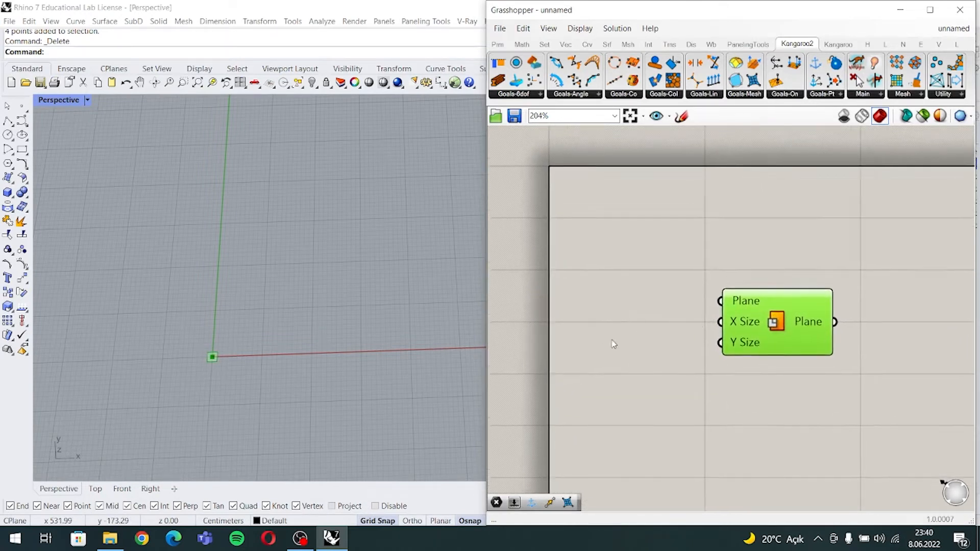
{"action": "scroll", "coordinate": [705, 319], "scroll_direction": "up", "scroll_amount": 2}
{"action": "right_click_drag", "start_coordinate": [670, 321], "coordinate": [640, 306]}
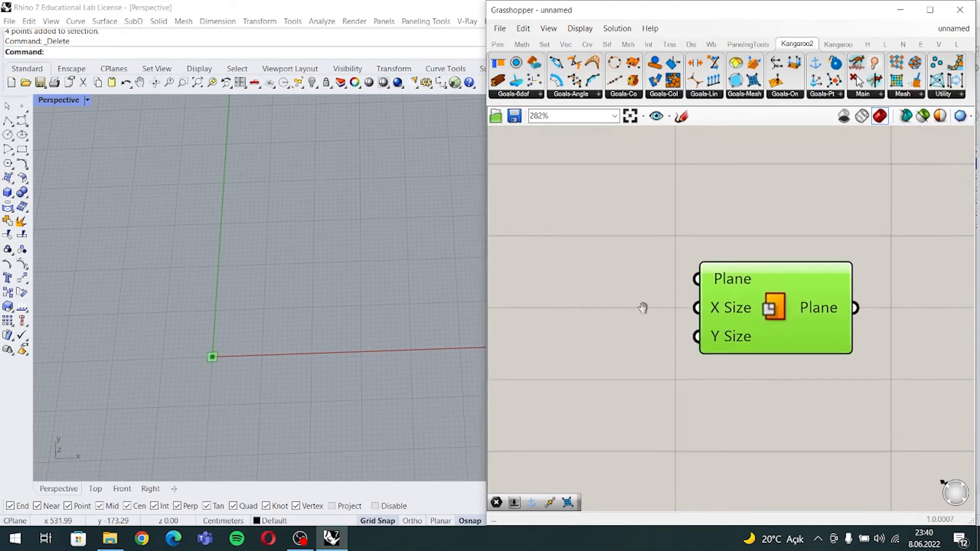
{"action": "double_click", "coordinate": [595, 317]}
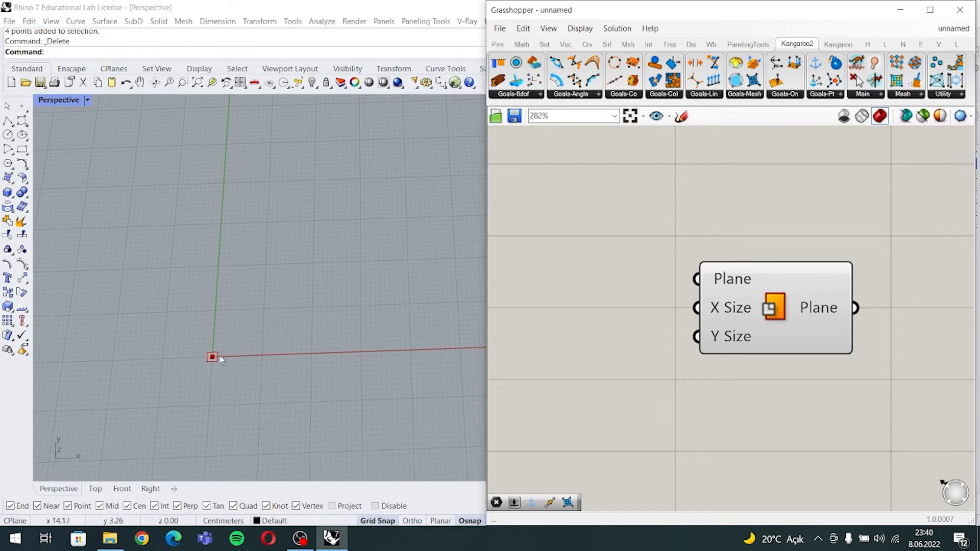
{"action": "double_click", "coordinate": [601, 331]}
{"action": "type", "text": "400"}
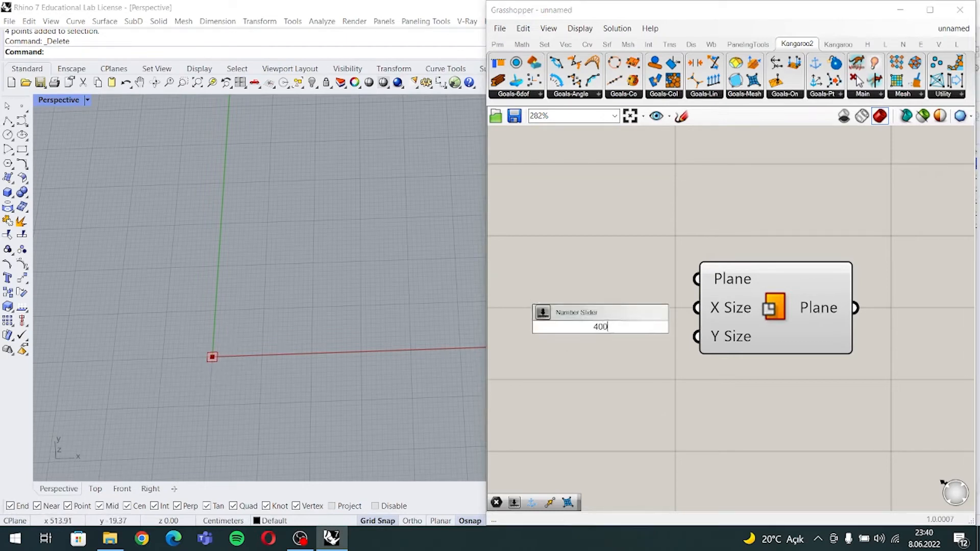
{"action": "key", "text": "Return"}
{"action": "left_click_drag", "start_coordinate": [560, 323], "coordinate": [524, 324]}
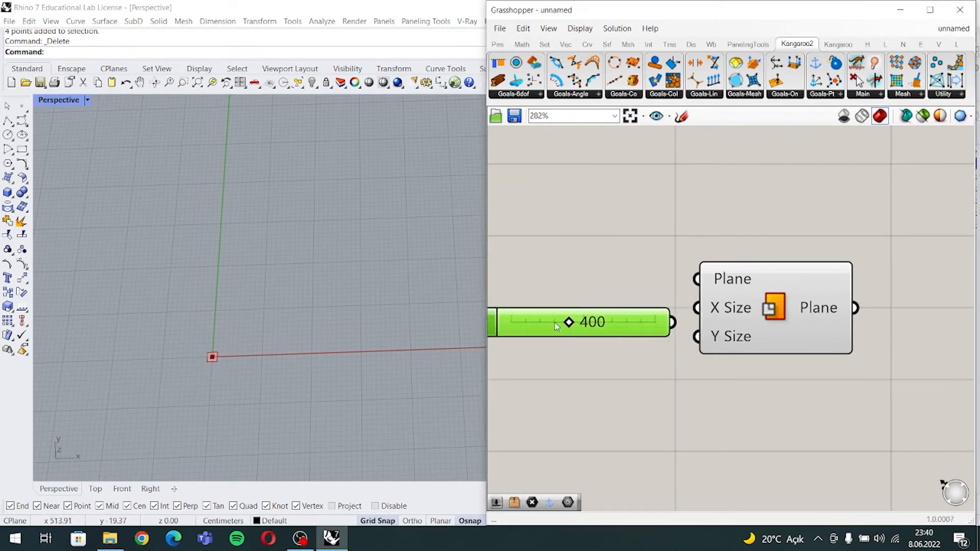
{"action": "left_click_drag", "start_coordinate": [673, 322], "coordinate": [694, 337]}
{"action": "scroll", "coordinate": [684, 336], "scroll_direction": "down", "scroll_amount": 3}
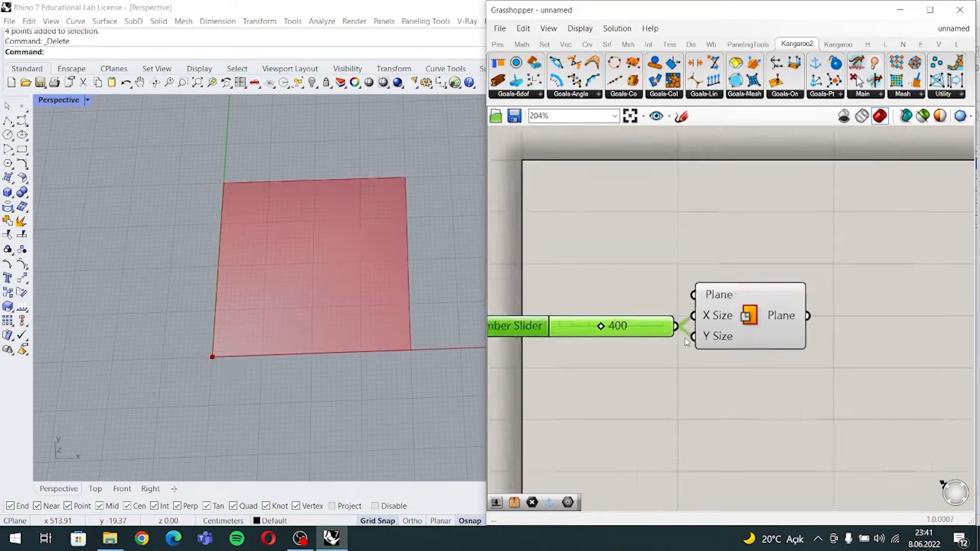
- Add a Surface parameter beside the Plane Surface component and connect the Plane output to it
{"action": "left_click_drag", "start_coordinate": [744, 367], "coordinate": [646, 309]}
{"action": "left_click_drag", "start_coordinate": [739, 328], "coordinate": [793, 338]}
{"action": "left_click", "coordinate": [793, 386]}
{"action": "right_click_drag", "start_coordinate": [794, 386], "coordinate": [650, 341]}
{"action": "double_click", "coordinate": [685, 306]}
{"action": "type", "text": "srf"}
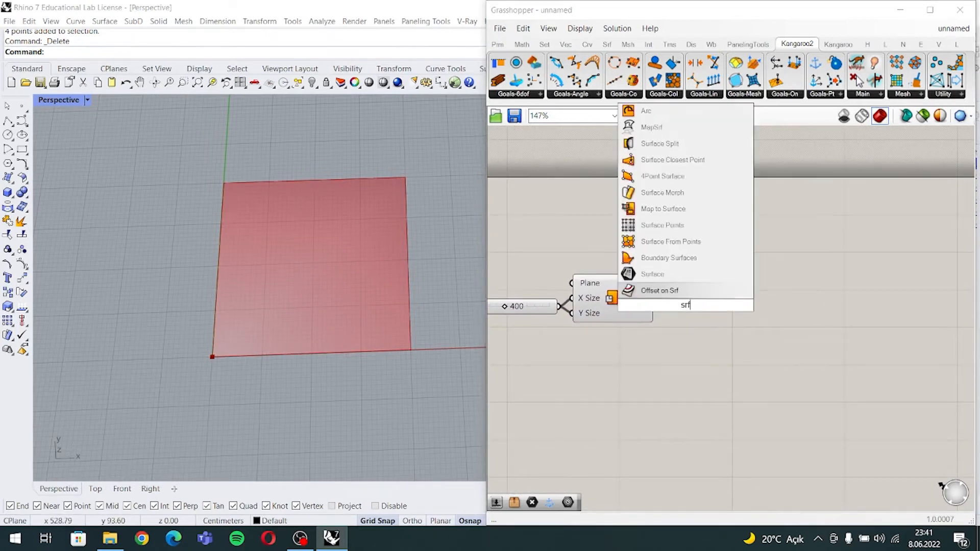
{"action": "key", "text": "Up"}
{"action": "key", "text": "Return"}
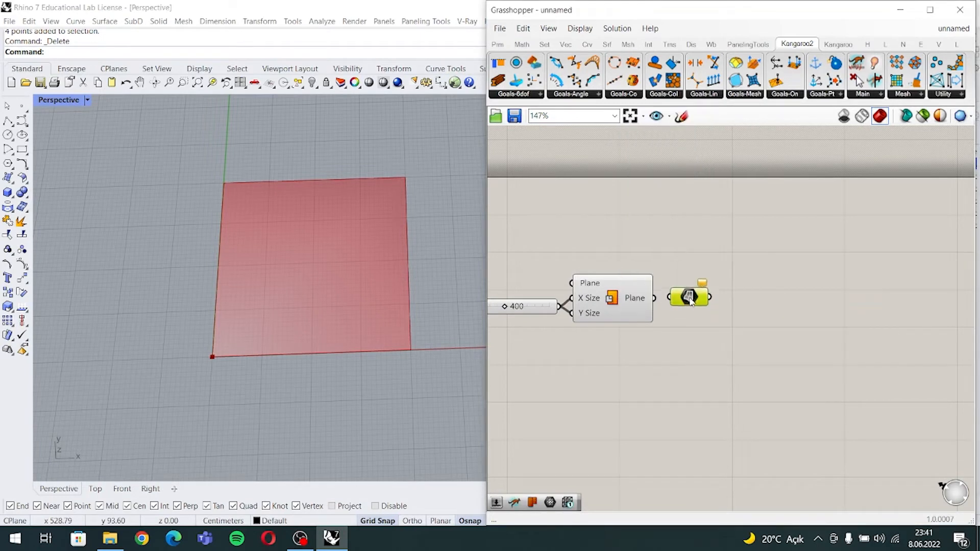
{"action": "left_click_drag", "start_coordinate": [655, 298], "coordinate": [669, 297]}
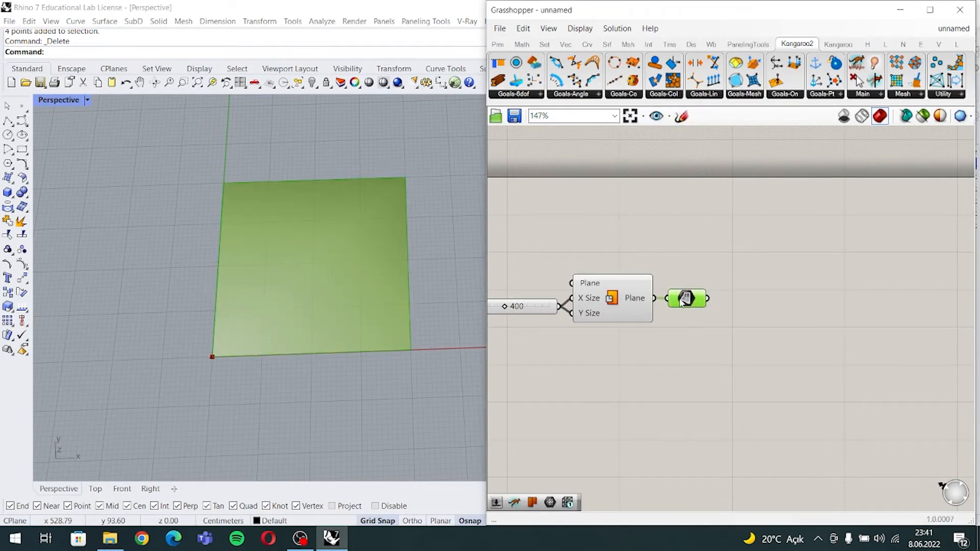
- Add a Mesh Surface component after the Surface parameter and connect the parameter's output to its Surface input
{"action": "left_click", "coordinate": [693, 342]}
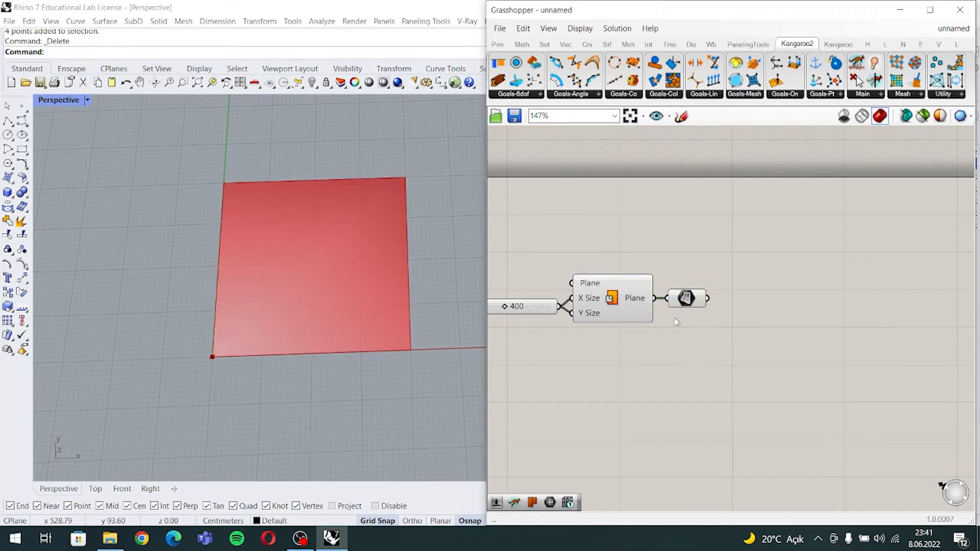
{"action": "mouse_move", "coordinate": [699, 332]}
{"action": "right_mouse_down"}
{"action": "mouse_move", "coordinate": [670, 333]}
{"action": "mouse_move", "coordinate": [821, 338]}
{"action": "mouse_move", "coordinate": [742, 358]}
{"action": "mouse_move", "coordinate": [711, 332]}
{"action": "mouse_move", "coordinate": [684, 334]}
{"action": "right_mouse_up"}
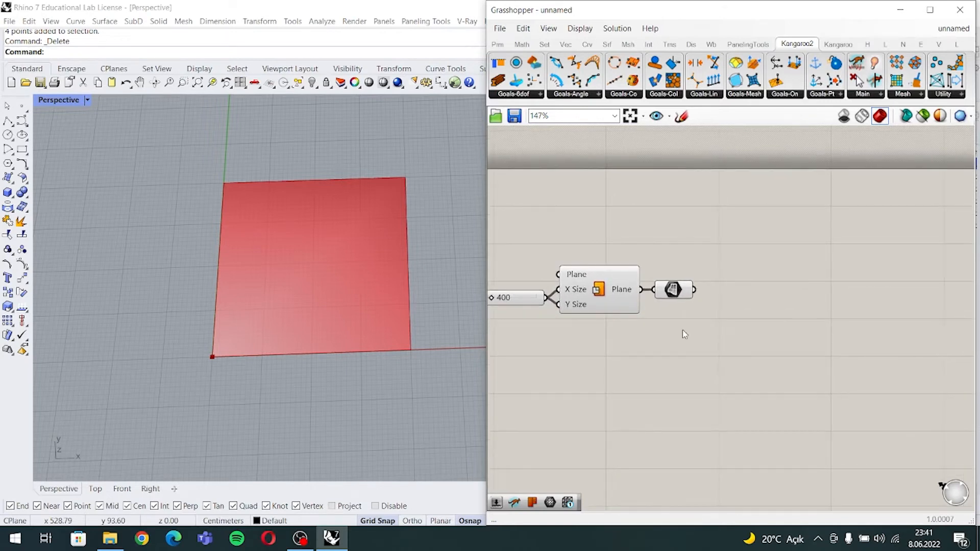
{"action": "double_click", "coordinate": [737, 353]}
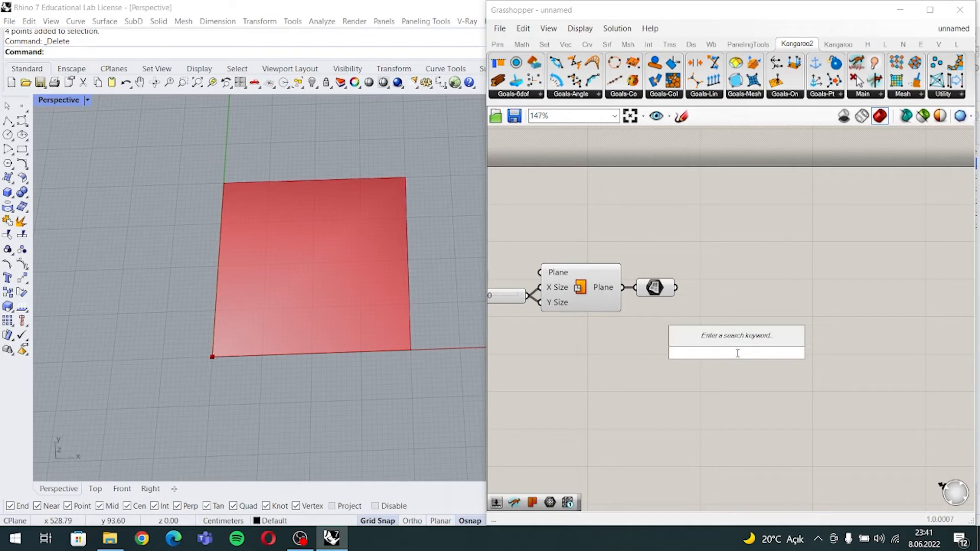
{"action": "type", "text": "mesh s"}
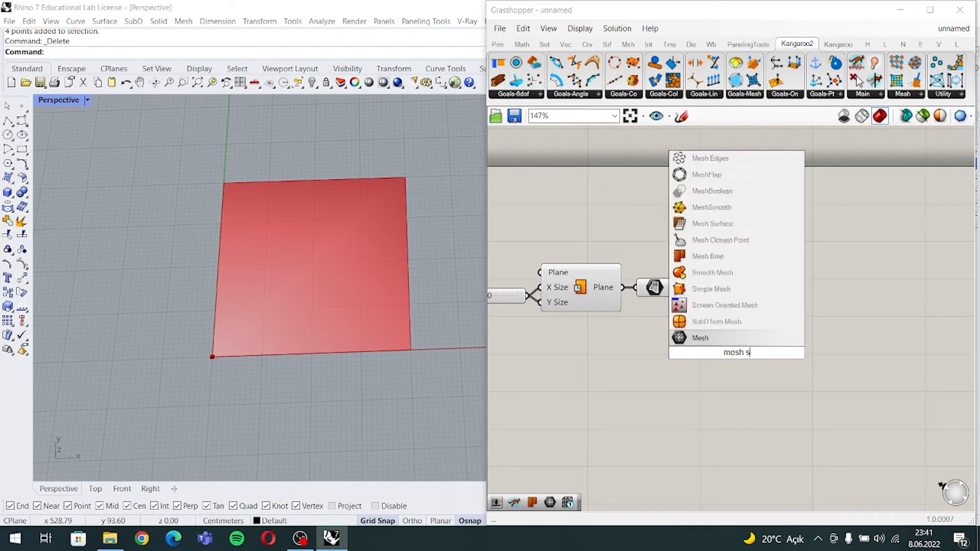
{"action": "type", "text": "urfacce"}
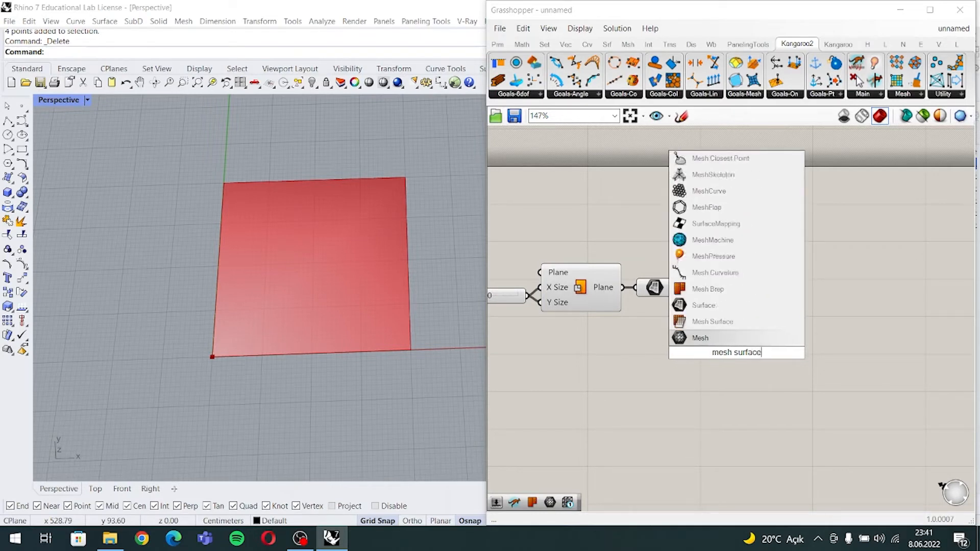
{"action": "key", "text": "Up"}
{"action": "key", "text": "Return"}
{"action": "left_click_drag", "start_coordinate": [739, 356], "coordinate": [758, 360]}
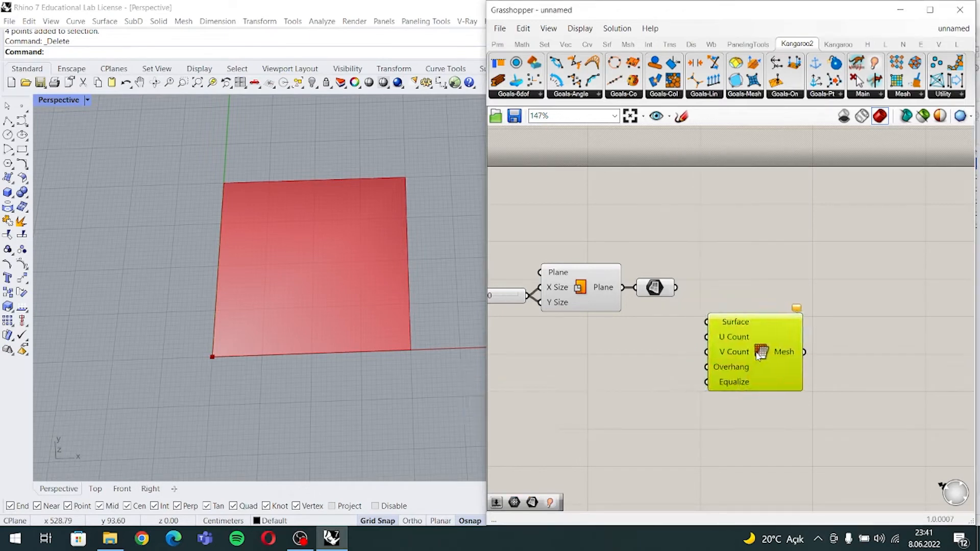
{"action": "left_click", "coordinate": [717, 315]}
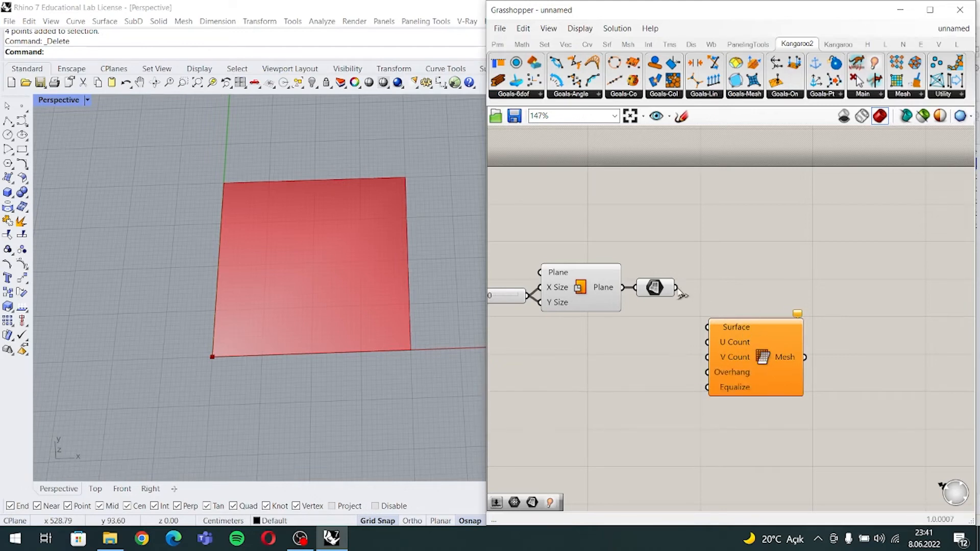
{"action": "left_click_drag", "start_coordinate": [680, 292], "coordinate": [707, 327]}
{"action": "left_click_drag", "start_coordinate": [749, 356], "coordinate": [747, 357]}
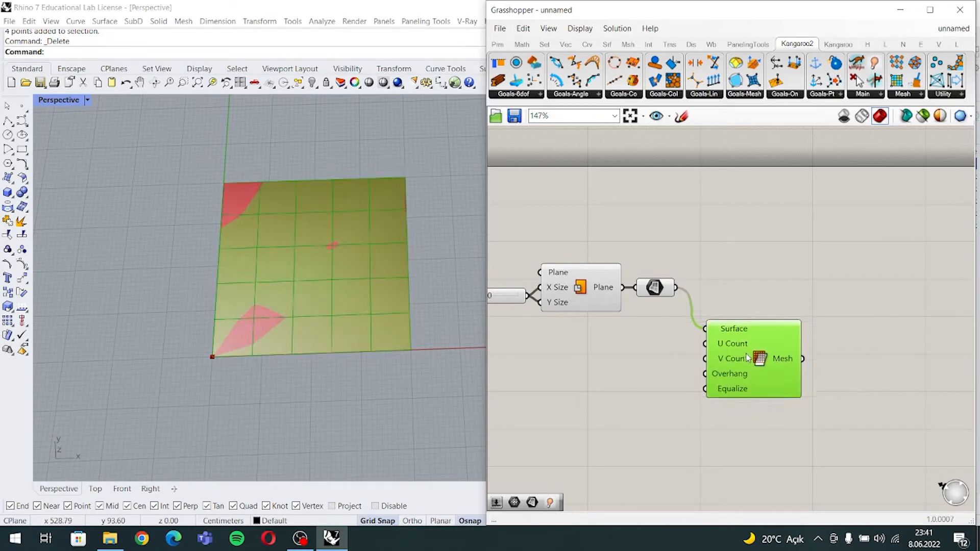
- Examine the mesh's grid divisions and its front edge in the Rhino perspective viewport
{"action": "left_click_drag", "start_coordinate": [258, 155], "coordinate": [262, 383]}
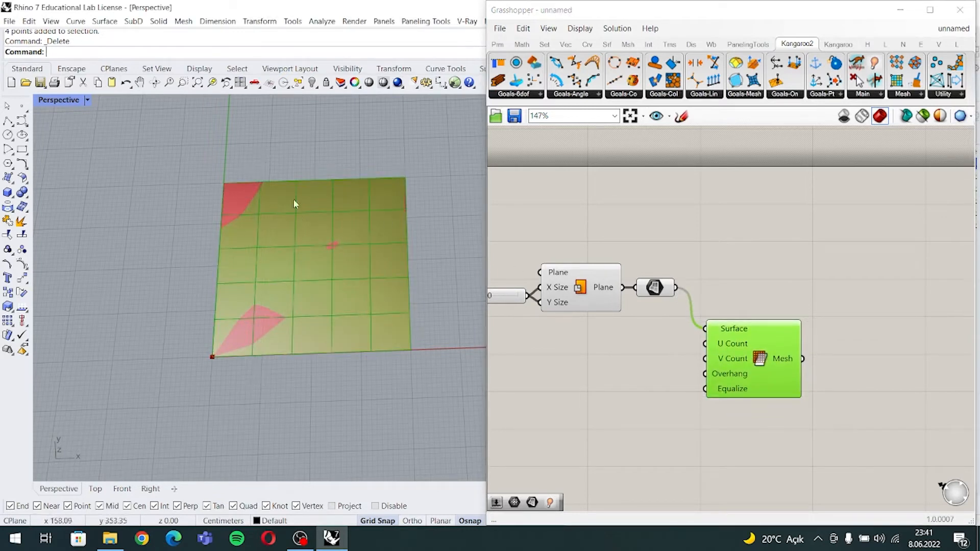
{"action": "left_click_drag", "start_coordinate": [289, 158], "coordinate": [289, 352]}
{"action": "left_click_drag", "start_coordinate": [323, 153], "coordinate": [325, 397]}
{"action": "right_click_drag", "start_coordinate": [343, 364], "coordinate": [380, 343]}
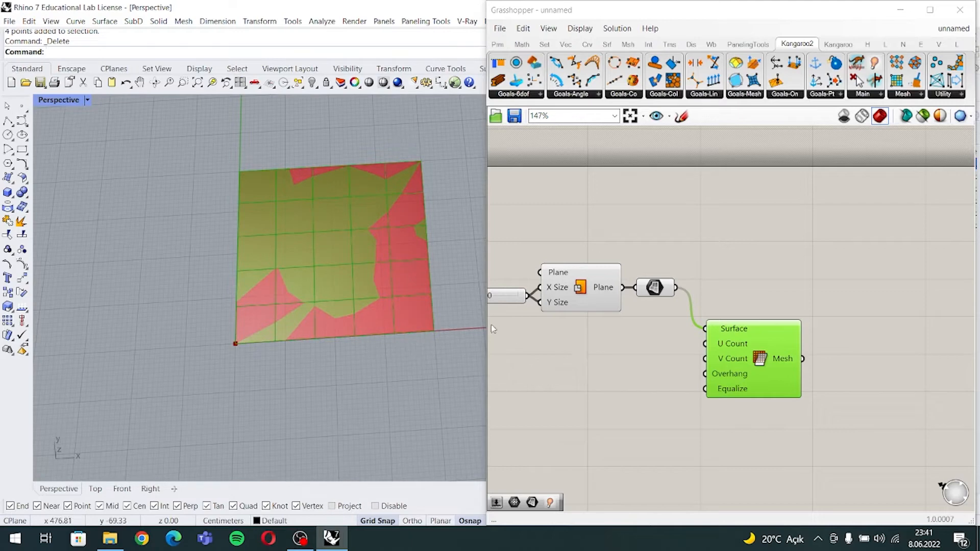
{"action": "scroll", "coordinate": [360, 326], "scroll_direction": "up", "scroll_amount": 3}
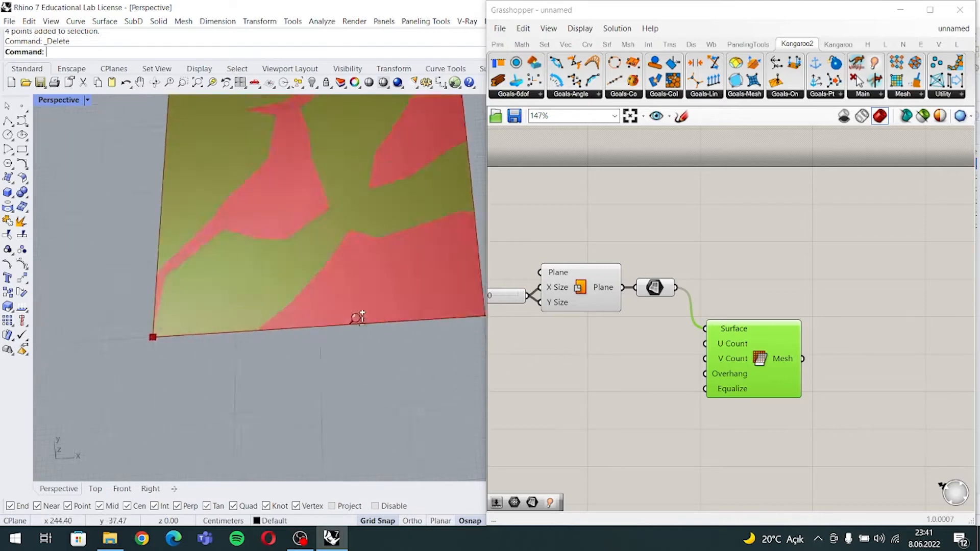
{"action": "scroll", "coordinate": [357, 317], "scroll_direction": "up", "scroll_amount": 4}
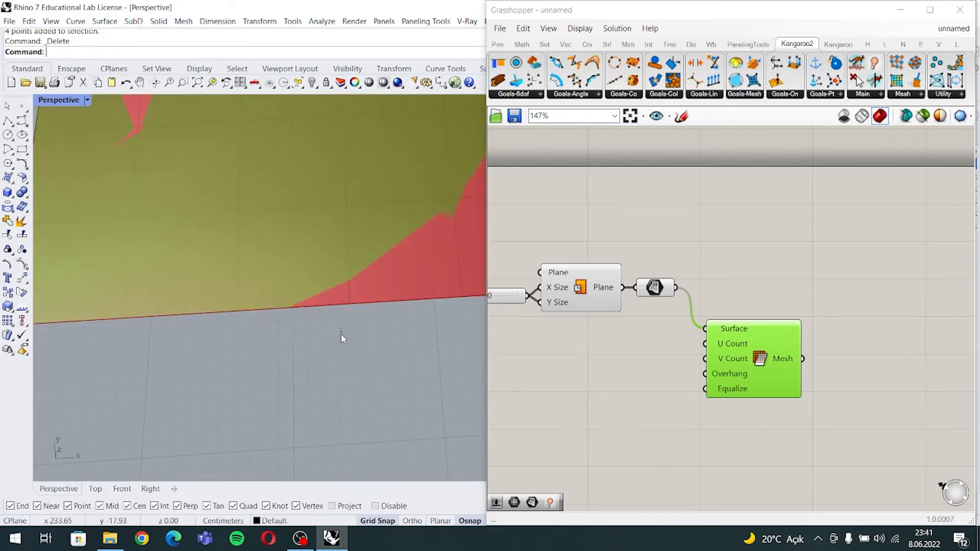
{"action": "right_click_drag", "start_coordinate": [340, 334], "coordinate": [357, 372]}
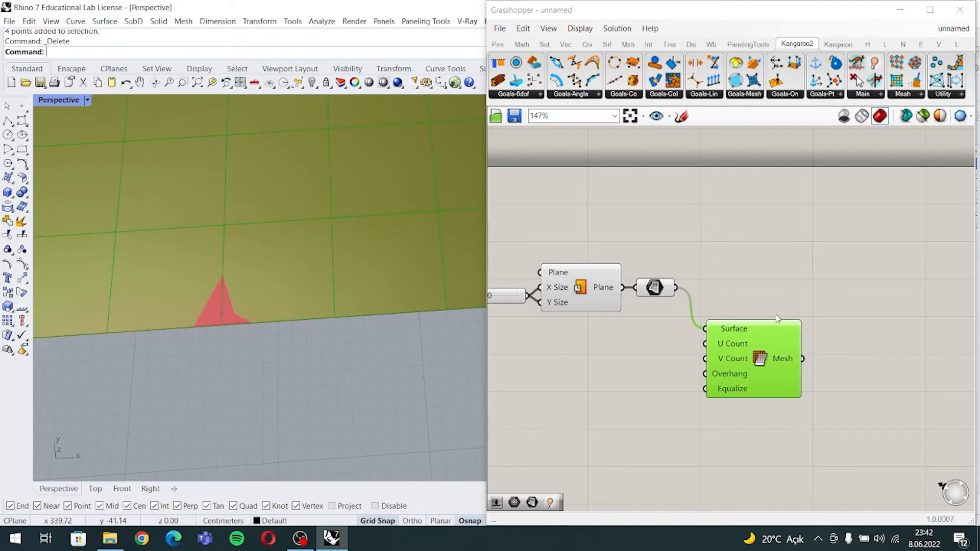
- Add a number slider set to 40 and connect it to the Mesh Surface's U Count and V Count inputs
{"action": "scroll", "coordinate": [838, 365], "scroll_direction": "down", "scroll_amount": 4}
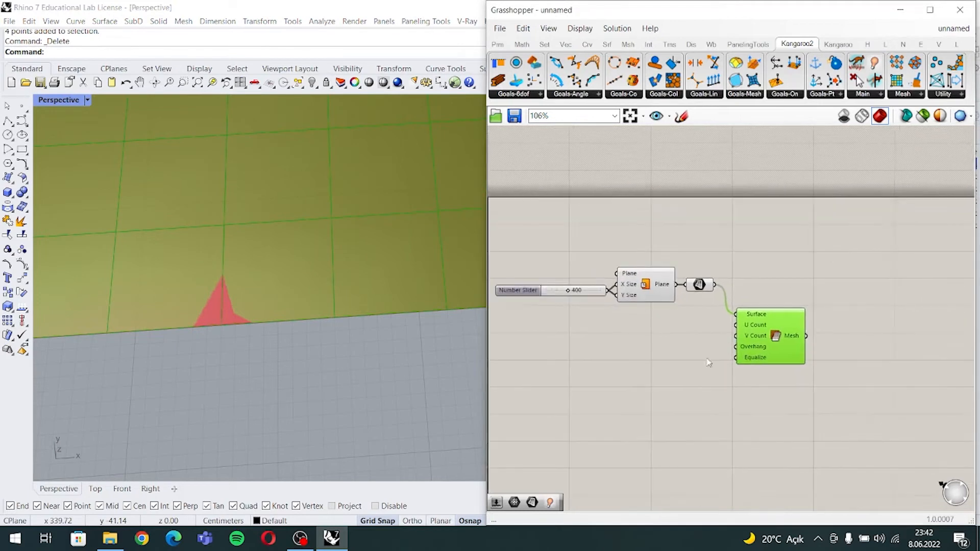
{"action": "scroll", "coordinate": [709, 361], "scroll_direction": "up", "scroll_amount": 4}
{"action": "left_click", "coordinate": [683, 360]}
{"action": "double_click", "coordinate": [663, 359]}
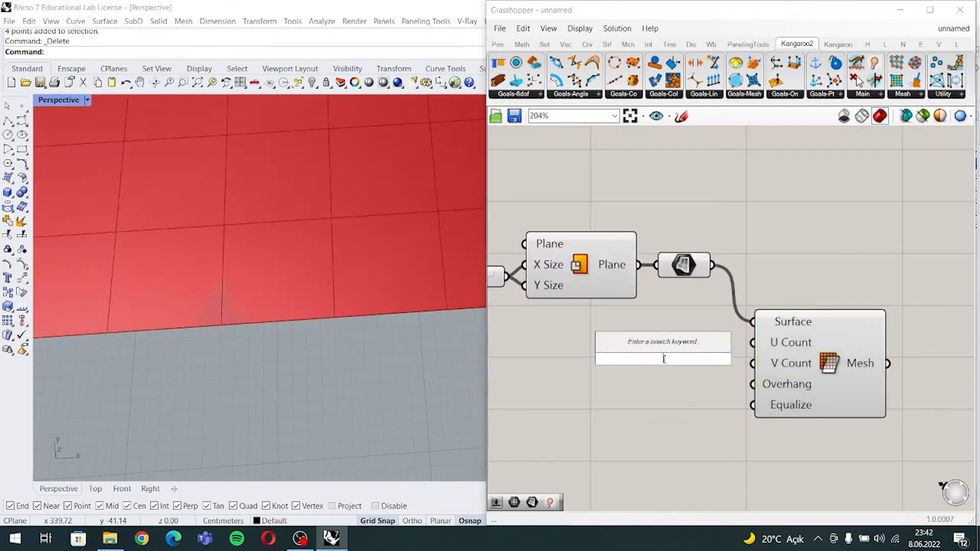
{"action": "type", "text": "40"}
{"action": "key", "text": "Return"}
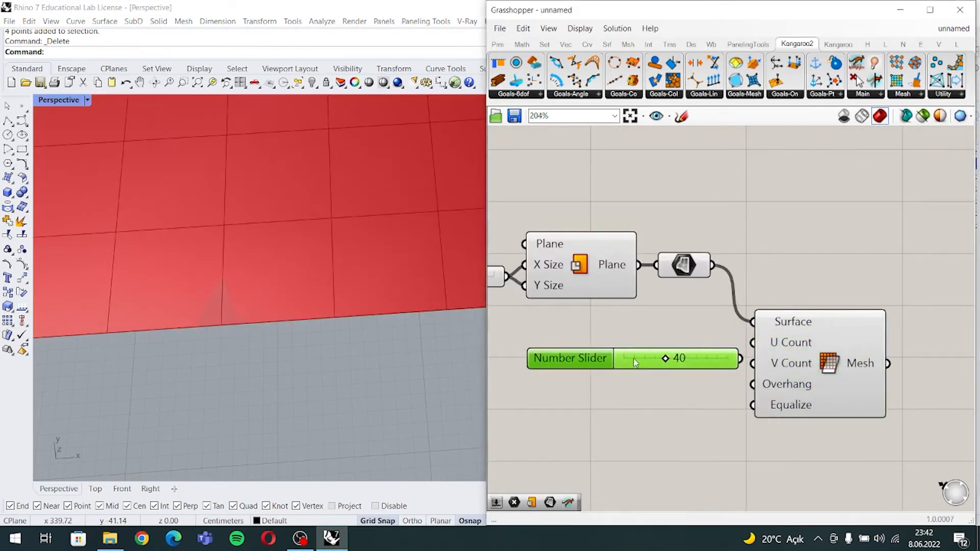
{"action": "mouse_move", "coordinate": [711, 359]}
{"action": "left_mouse_down"}
{"action": "mouse_move", "coordinate": [750, 342]}
{"action": "mouse_move", "coordinate": [720, 363]}
{"action": "mouse_move", "coordinate": [728, 363]}
{"action": "left_mouse_up"}
{"action": "left_click_drag", "start_coordinate": [694, 356], "coordinate": [705, 356]}
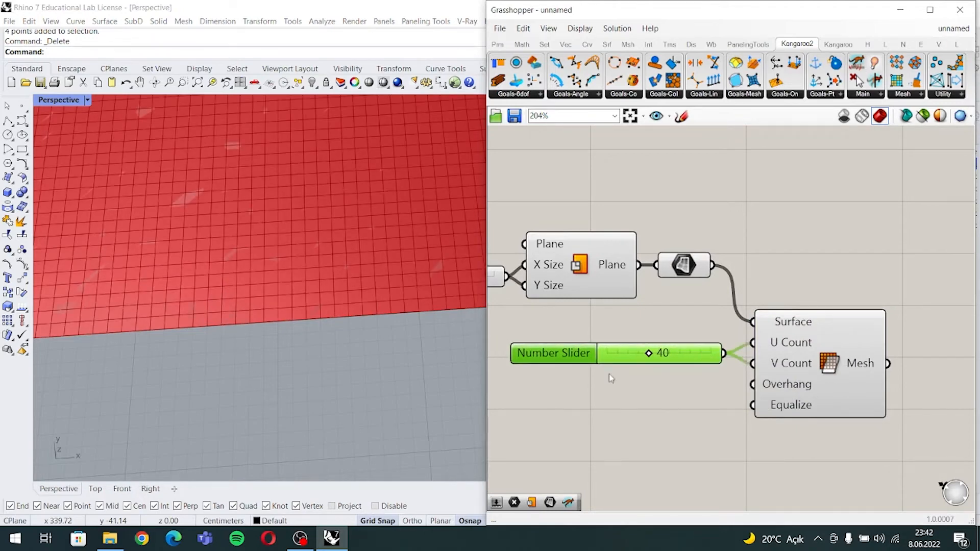
- Add a Mesh parameter beside the Mesh Surface component and connect the Mesh output to it
{"action": "scroll", "coordinate": [320, 326], "scroll_direction": "down", "scroll_amount": 3}
{"action": "right_click_drag", "start_coordinate": [354, 307], "coordinate": [360, 348], "text": "shift"}
{"action": "right_click_drag", "start_coordinate": [360, 348], "coordinate": [339, 335]}
{"action": "right_click_drag", "start_coordinate": [380, 317], "coordinate": [243, 280], "text": "shift"}
{"action": "scroll", "coordinate": [362, 291], "scroll_direction": "up", "scroll_amount": 3}
{"action": "scroll", "coordinate": [733, 357], "scroll_direction": "down", "scroll_amount": 3}
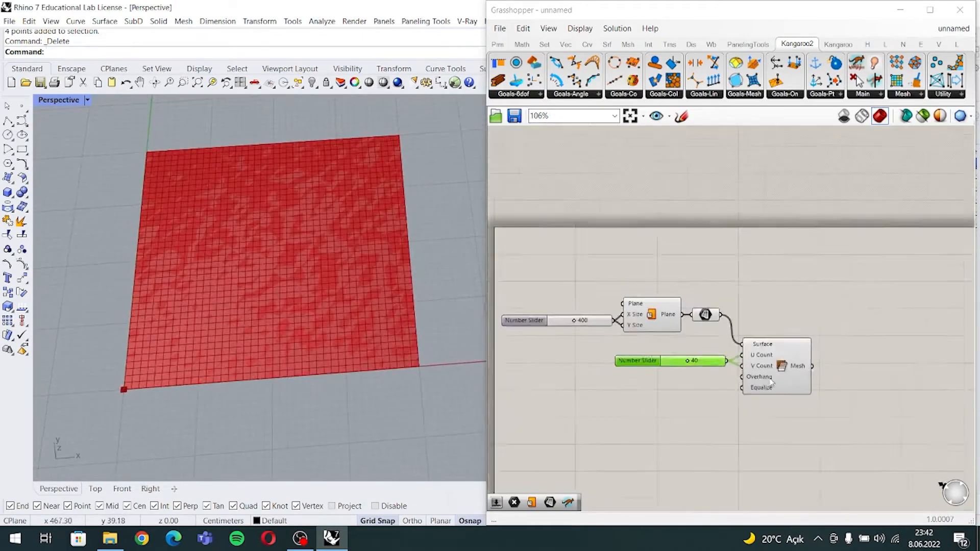
{"action": "double_click", "coordinate": [836, 361]}
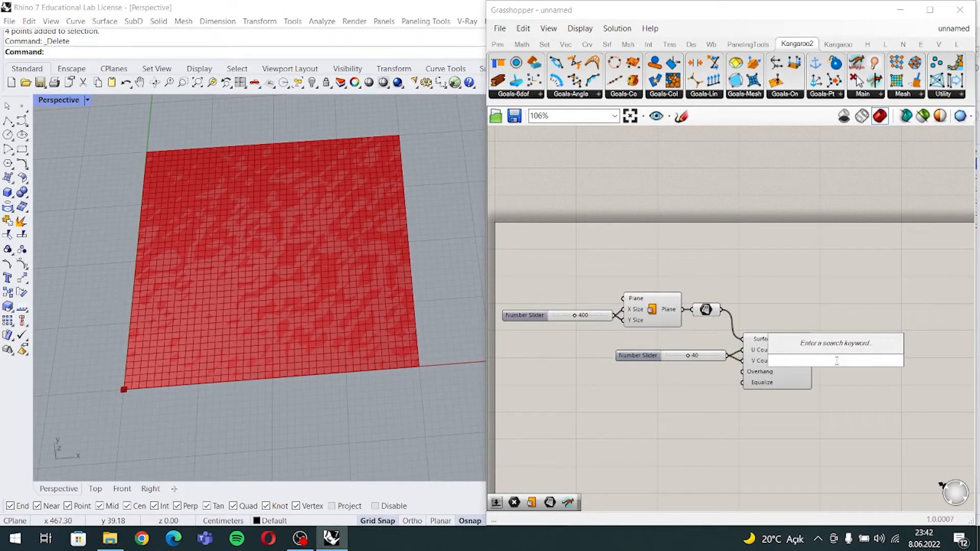
{"action": "type", "text": "mesh"}
{"action": "key", "text": "Return"}
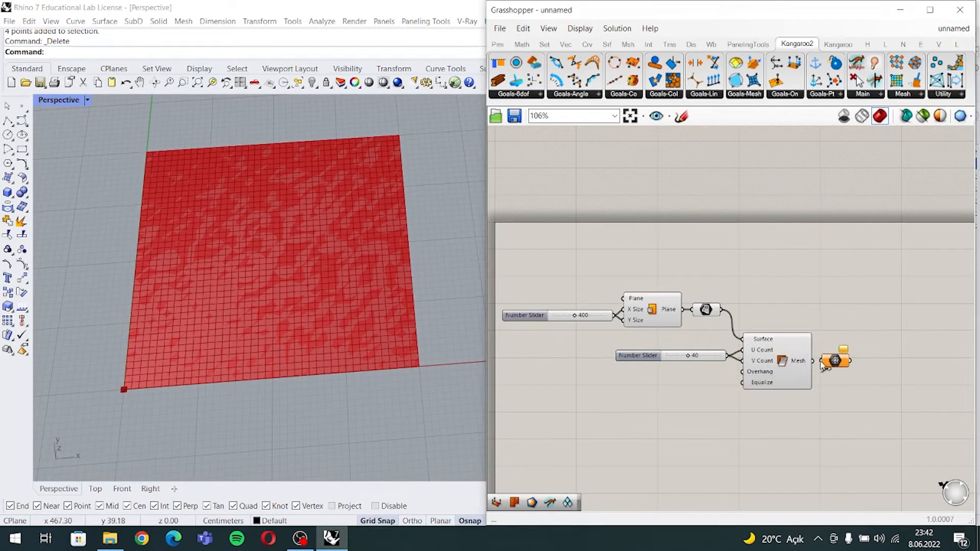
{"action": "left_click_drag", "start_coordinate": [813, 362], "coordinate": [840, 368]}
{"action": "left_click", "coordinate": [837, 363]}
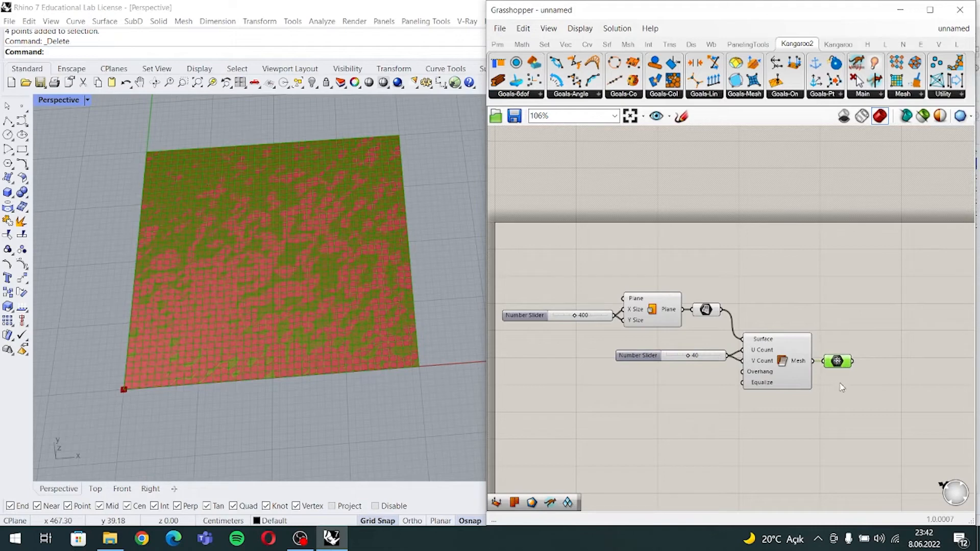
{"action": "left_click", "coordinate": [841, 388]}
- Add a Kangaroo2 Solver component on the canvas, well beyond the Mesh parameter so there is space between them
{"action": "scroll", "coordinate": [850, 397], "scroll_direction": "up", "scroll_amount": 4}
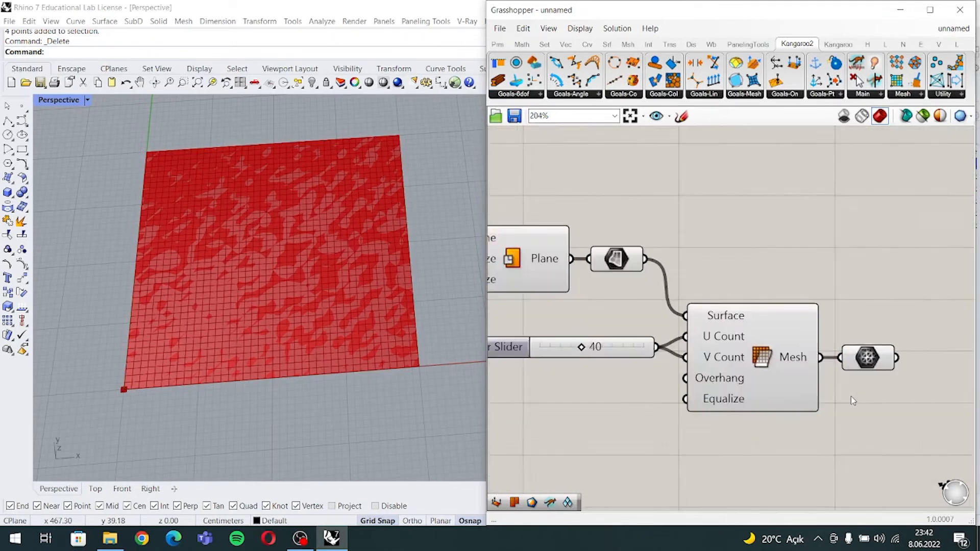
{"action": "scroll", "coordinate": [850, 396], "scroll_direction": "down", "scroll_amount": 5}
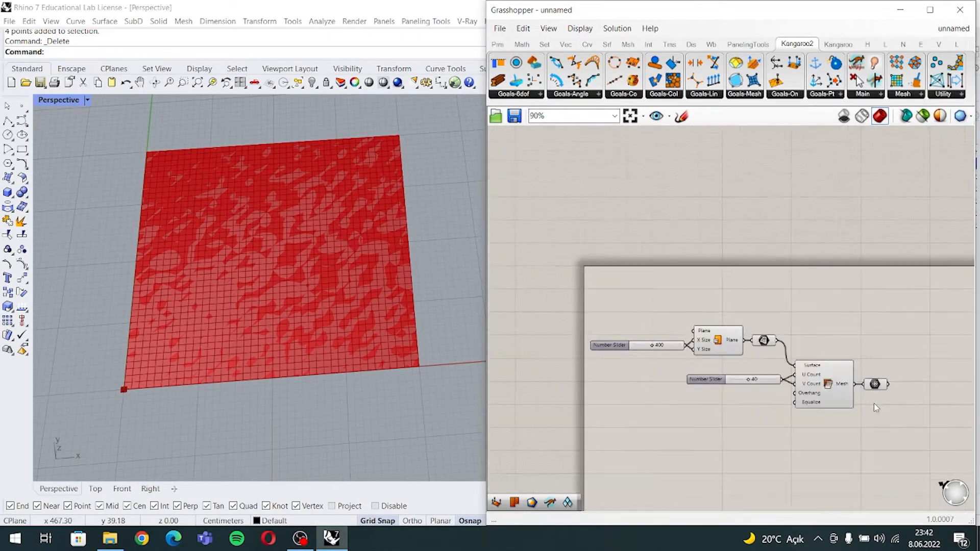
{"action": "right_click_drag", "start_coordinate": [873, 405], "coordinate": [778, 374]}
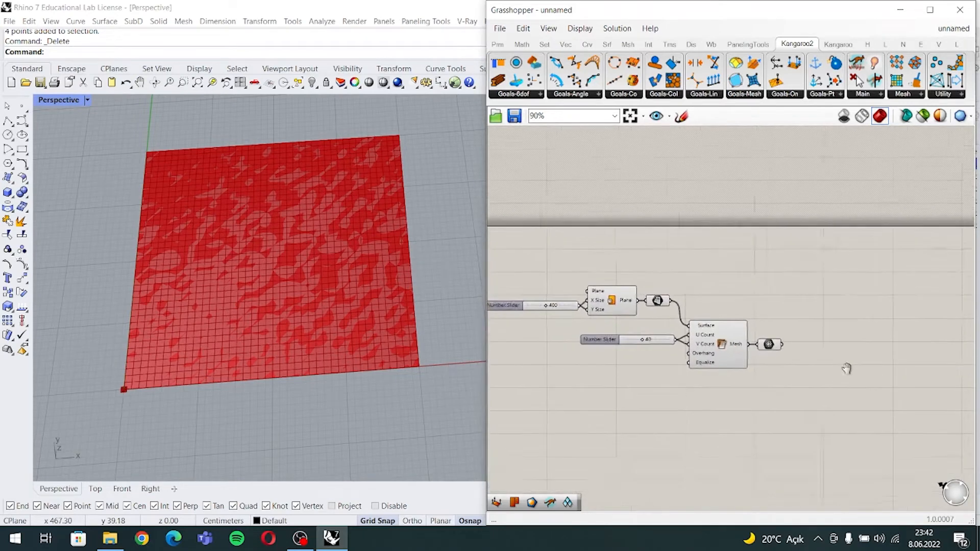
{"action": "scroll", "coordinate": [875, 321], "scroll_direction": "down", "scroll_amount": 2}
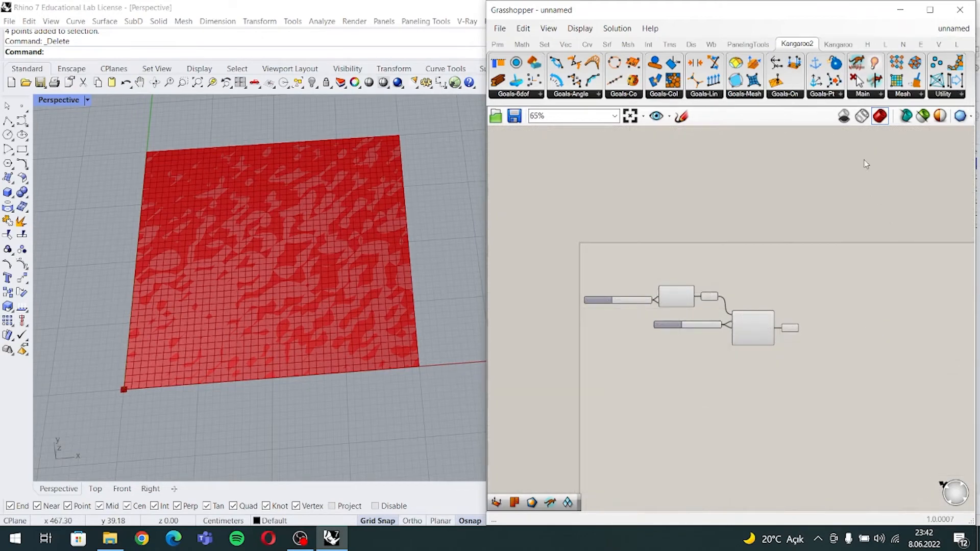
{"action": "left_click", "coordinate": [869, 96]}
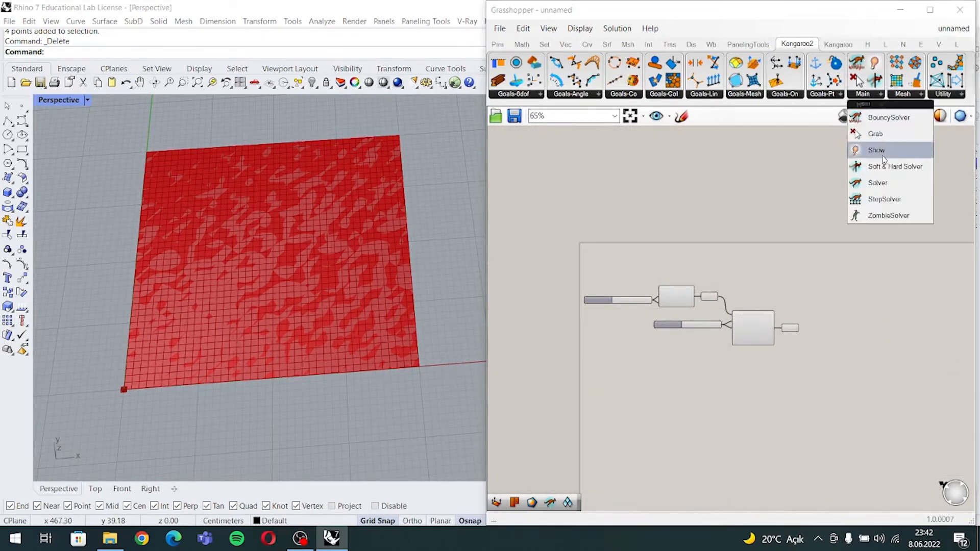
{"action": "left_click", "coordinate": [888, 184]}
{"action": "left_click", "coordinate": [893, 334]}
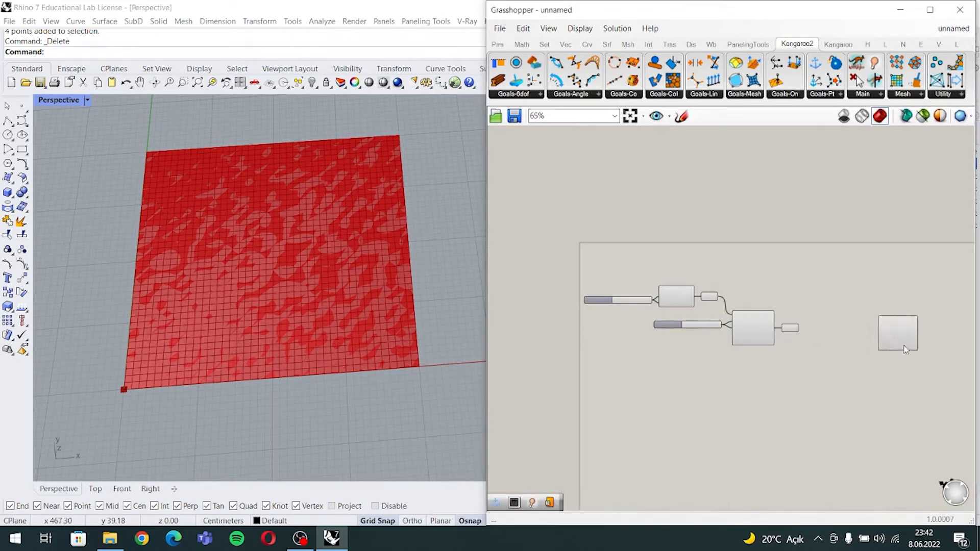
- Move the Solver component slightly lower on the canvas
{"action": "right_click_drag", "start_coordinate": [886, 375], "coordinate": [853, 381]}
{"action": "scroll", "coordinate": [853, 382], "scroll_direction": "up", "scroll_amount": 5}
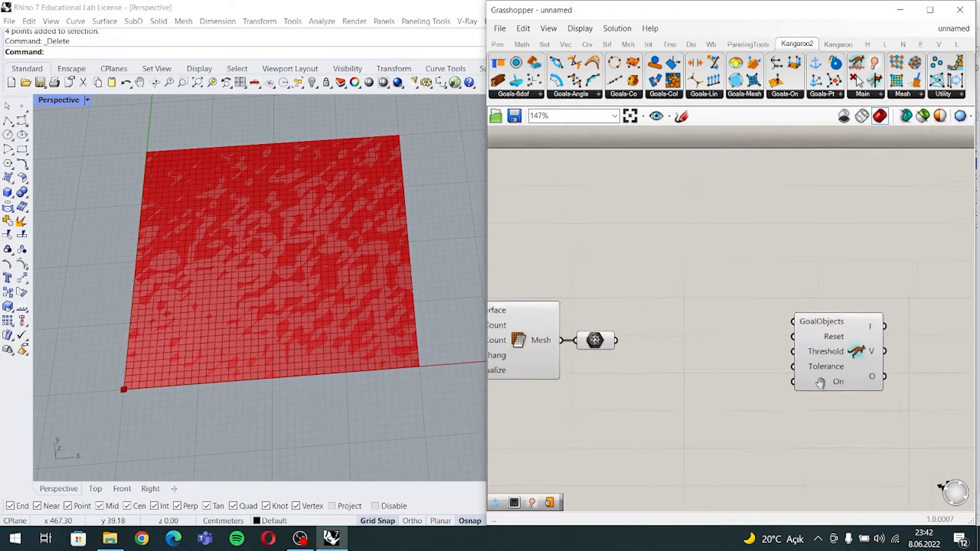
{"action": "left_click_drag", "start_coordinate": [810, 369], "coordinate": [825, 397]}
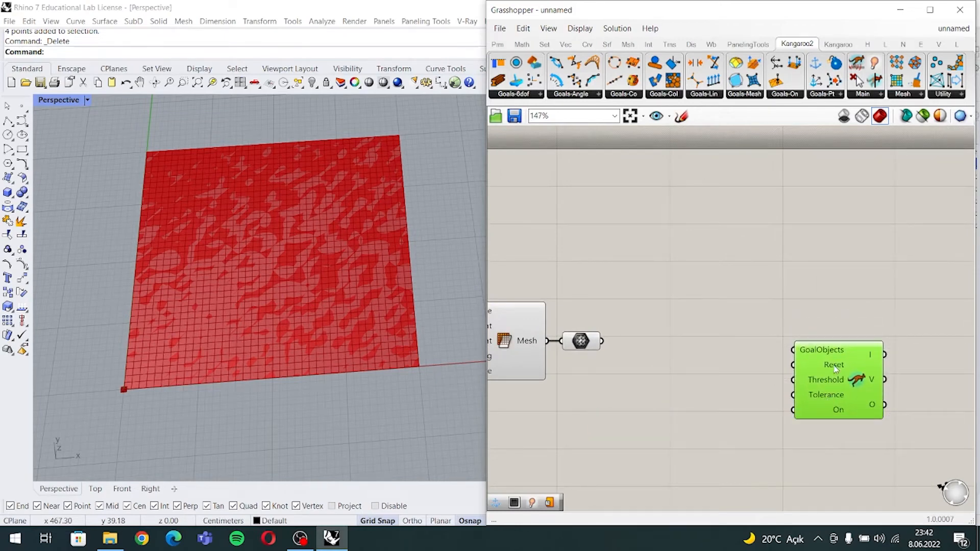
{"action": "right_click_drag", "start_coordinate": [847, 321], "coordinate": [840, 316]}
{"action": "left_click", "coordinate": [809, 303]}
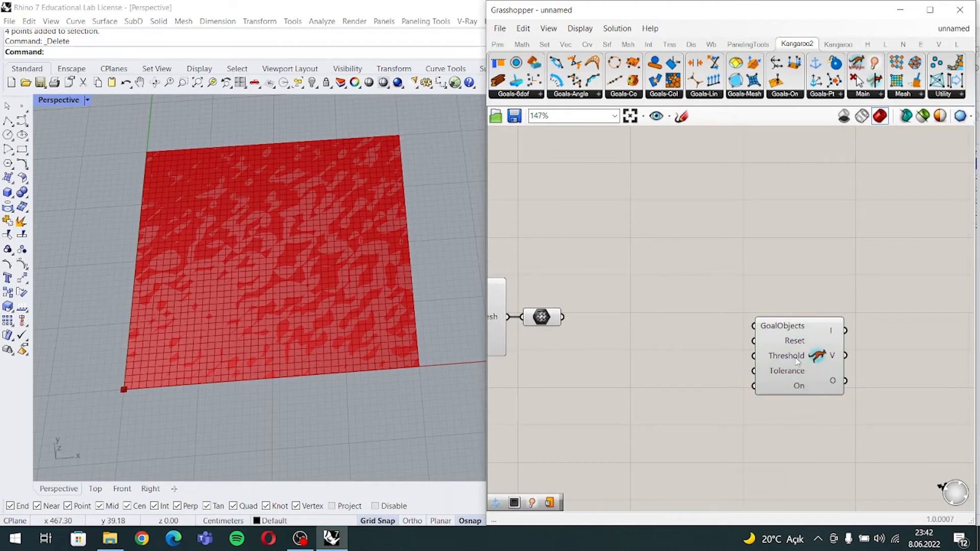
{"action": "scroll", "coordinate": [799, 361], "scroll_direction": "up", "scroll_amount": 3}
{"action": "left_click_drag", "start_coordinate": [808, 359], "coordinate": [808, 364]}
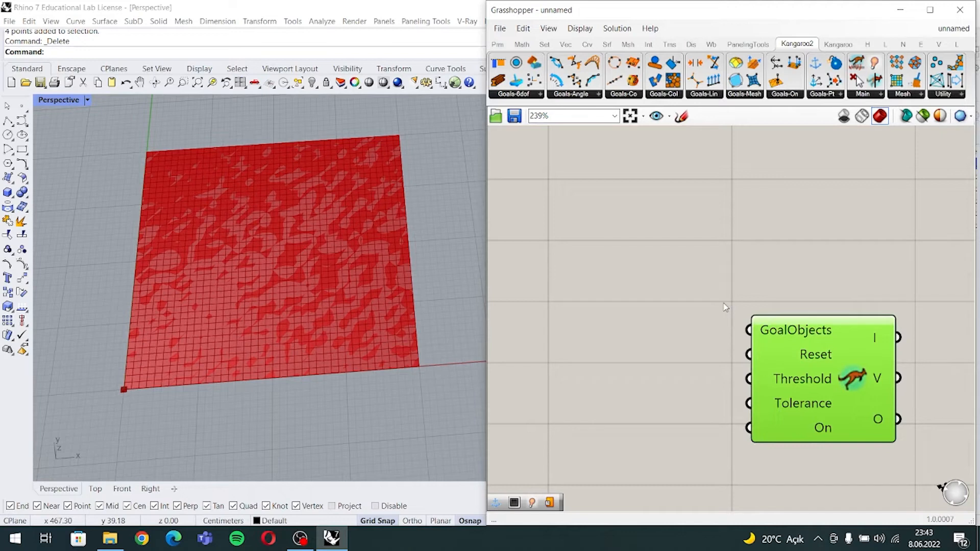
{"action": "left_click", "coordinate": [793, 287]}
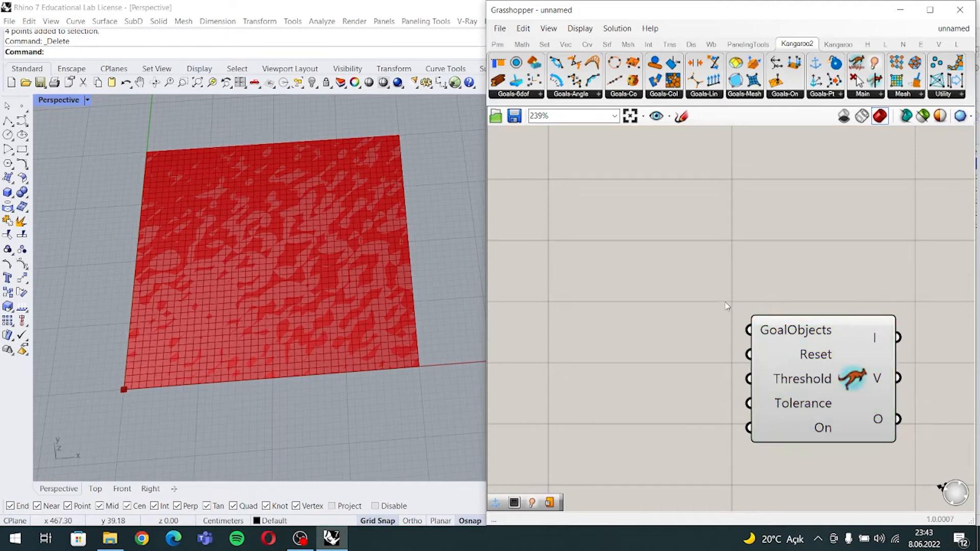
- Add a Button component in front of the Solver and connect it to the Reset input
{"action": "left_click_drag", "start_coordinate": [723, 301], "coordinate": [769, 305]}
{"action": "right_click_drag", "start_coordinate": [720, 296], "coordinate": [784, 236]}
{"action": "double_click", "coordinate": [733, 295]}
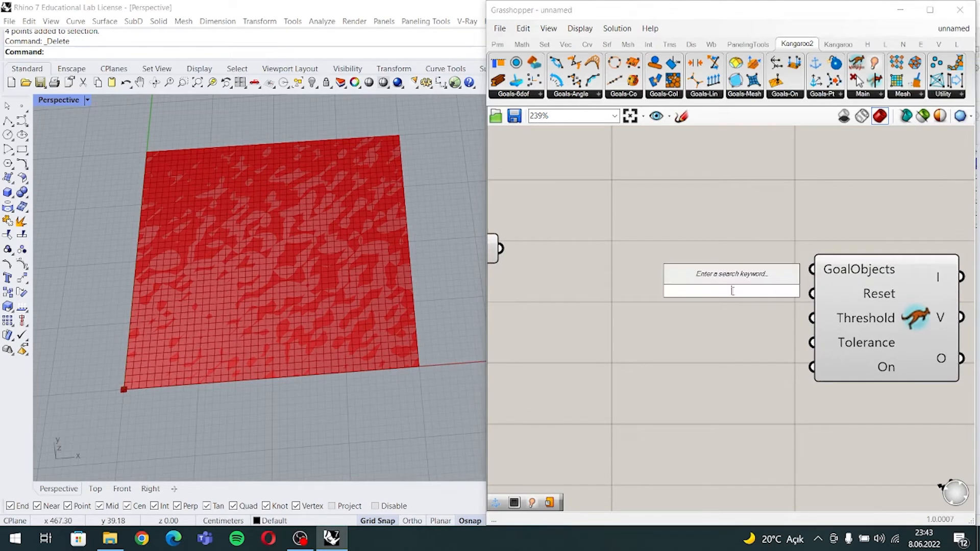
{"action": "type", "text": "button"}
{"action": "key", "text": "Return"}
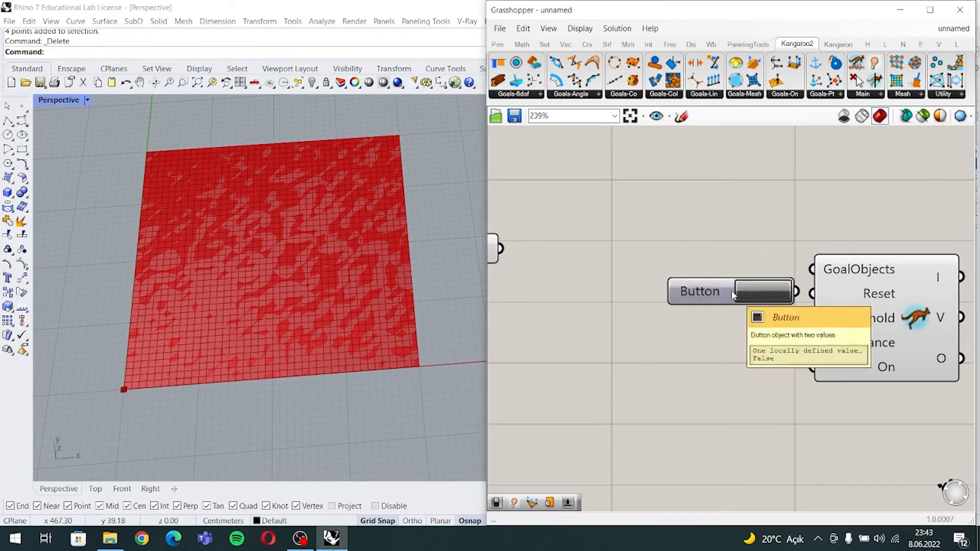
{"action": "left_click_drag", "start_coordinate": [784, 295], "coordinate": [811, 294]}
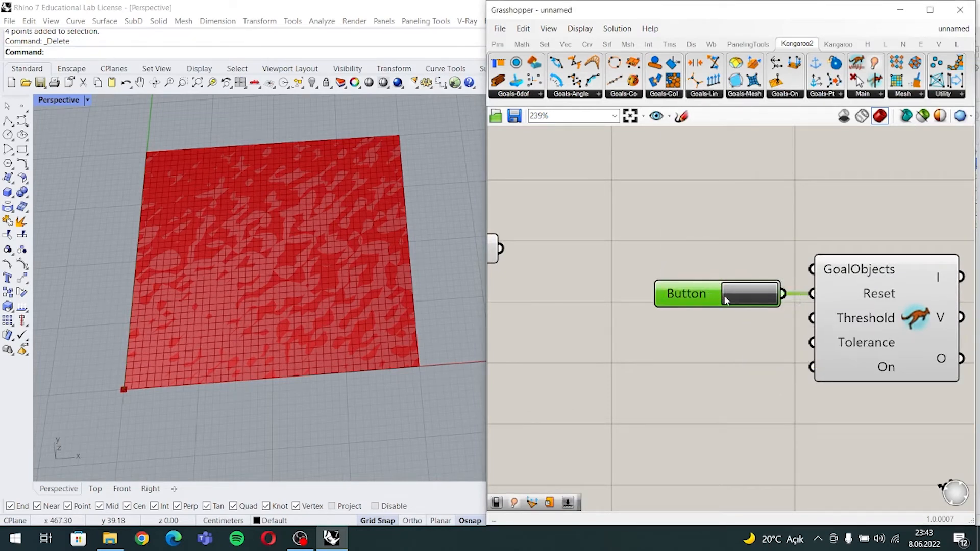
- Try feeding the Mesh parameter directly into the Solver's GoalObjects input, removing the wire each time
{"action": "left_click_drag", "start_coordinate": [709, 299], "coordinate": [713, 299]}
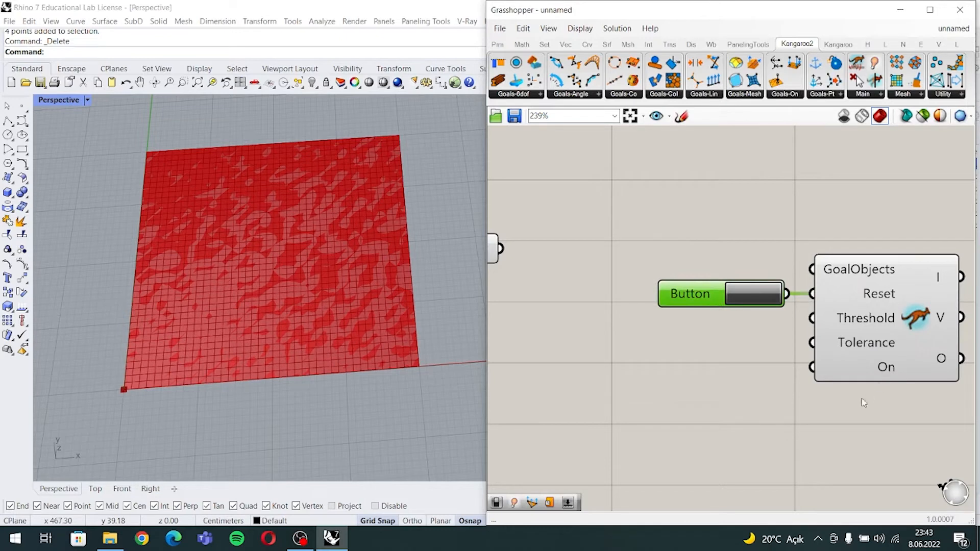
{"action": "scroll", "coordinate": [861, 398], "scroll_direction": "down", "scroll_amount": 3}
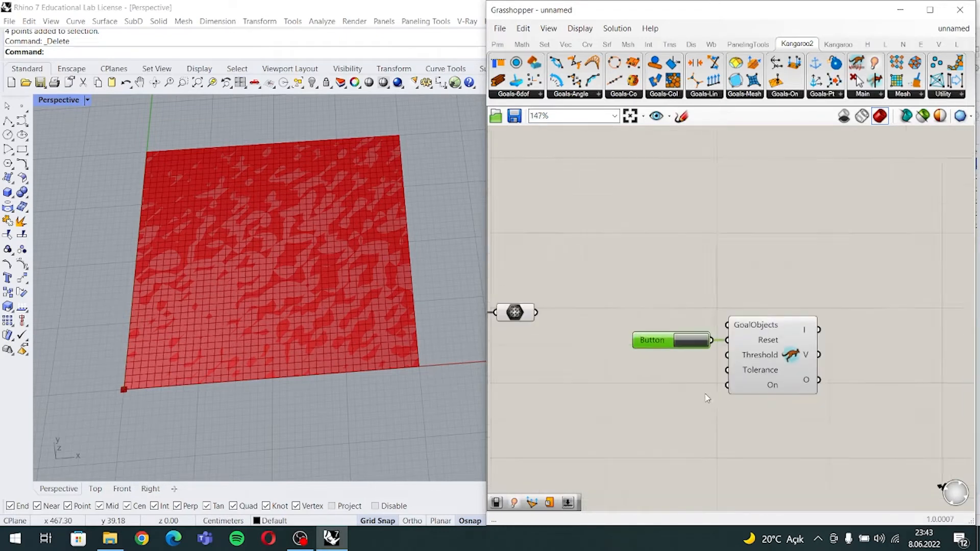
{"action": "right_click_drag", "start_coordinate": [704, 394], "coordinate": [746, 388]}
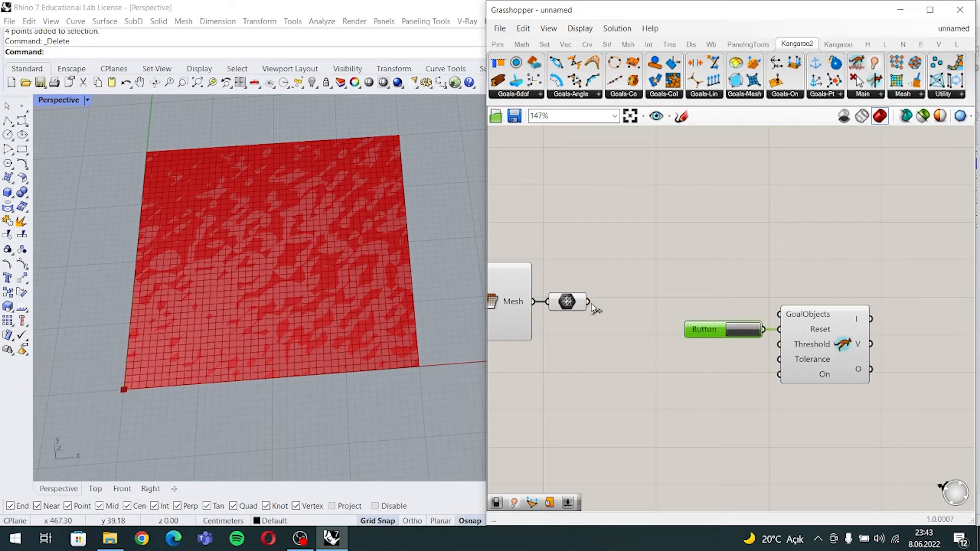
{"action": "left_click_drag", "start_coordinate": [589, 302], "coordinate": [784, 317]}
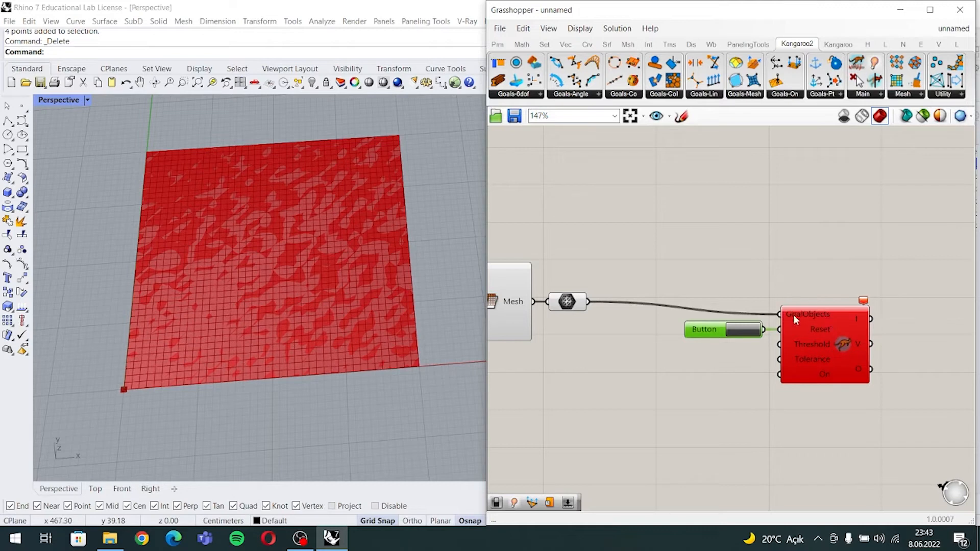
{"action": "left_click_drag", "start_coordinate": [590, 302], "coordinate": [779, 314], "text": "ctrl"}
{"action": "scroll", "coordinate": [861, 378], "scroll_direction": "up", "scroll_amount": 3}
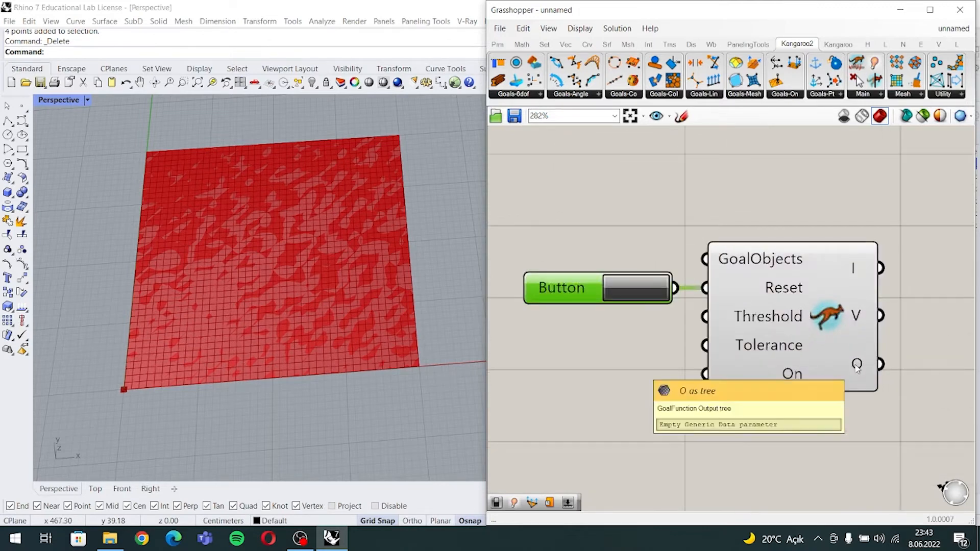
{"action": "scroll", "coordinate": [857, 368], "scroll_direction": "down", "scroll_amount": 3}
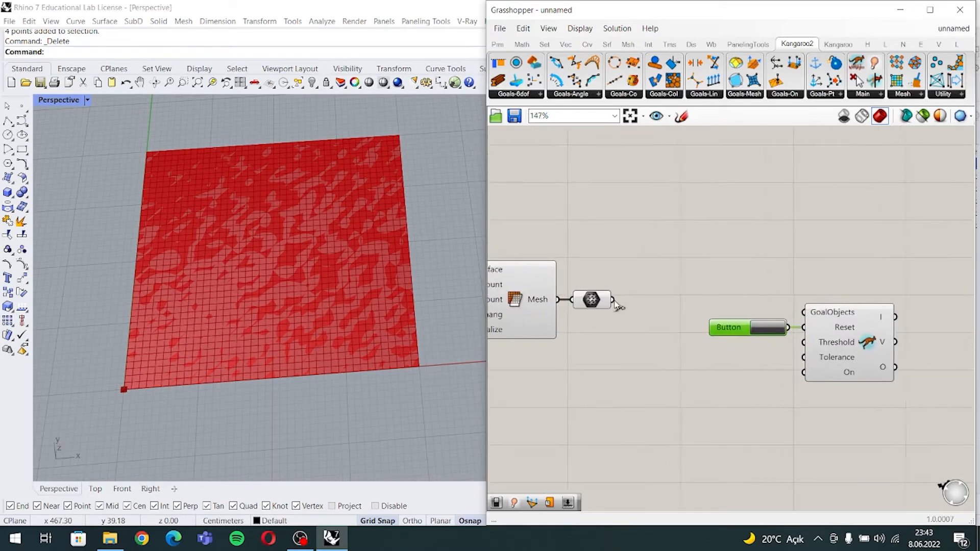
{"action": "left_click_drag", "start_coordinate": [612, 300], "coordinate": [798, 313]}
{"action": "scroll", "coordinate": [900, 369], "scroll_direction": "up", "scroll_amount": 2}
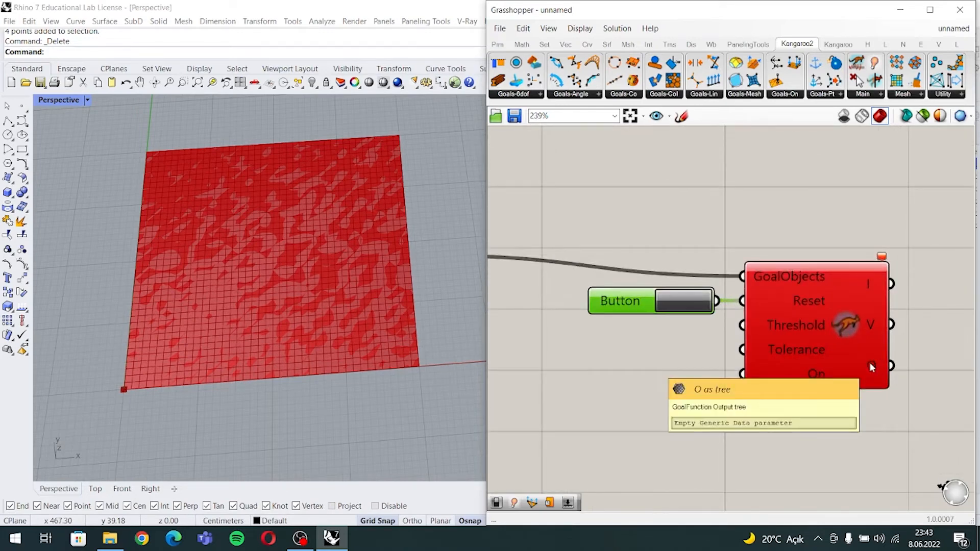
{"action": "scroll", "coordinate": [772, 338], "scroll_direction": "down", "scroll_amount": 2}
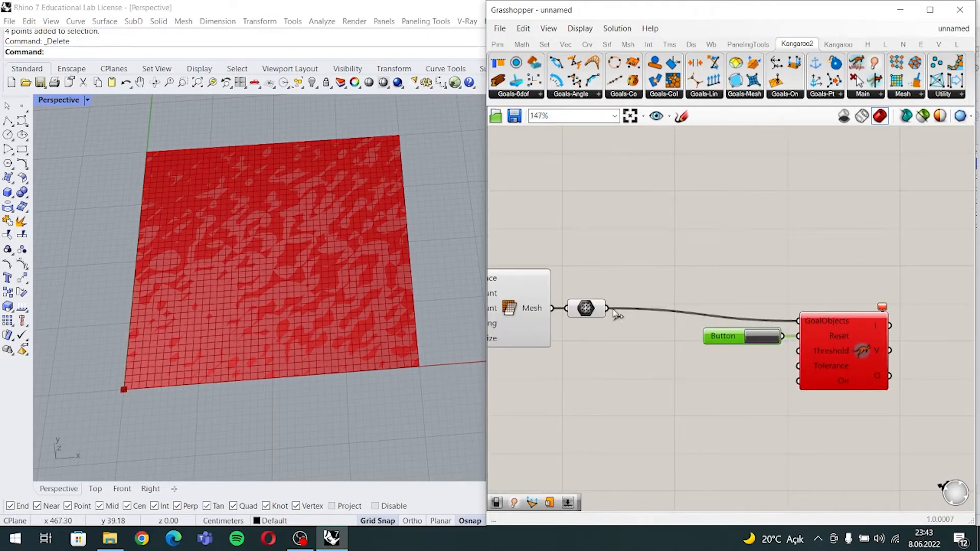
{"action": "left_click_drag", "start_coordinate": [607, 308], "coordinate": [795, 320], "text": "ctrl"}
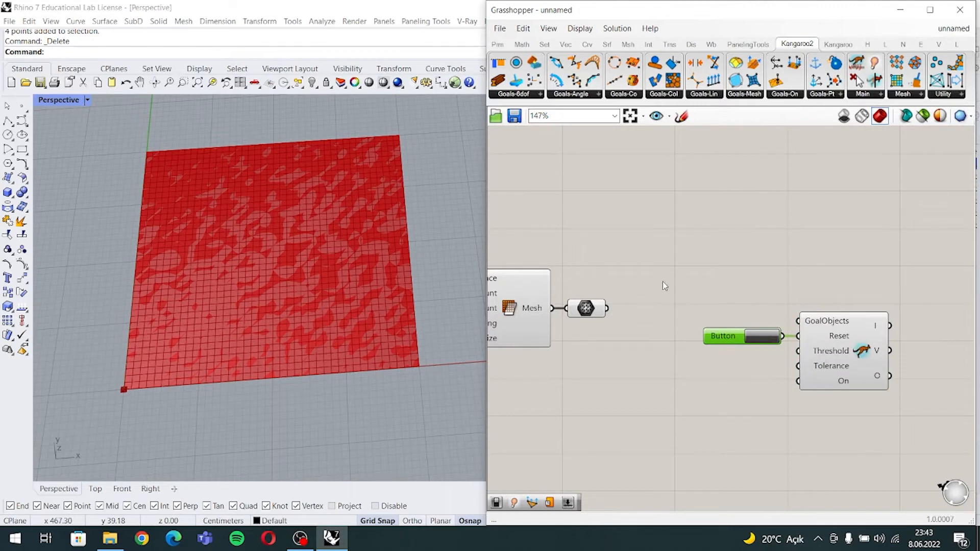
- Add a Show component between the Mesh parameter and the Solver, wiring the mesh through it into the GoalObjects input
{"action": "double_click", "coordinate": [687, 278]}
{"action": "type", "text": "show"}
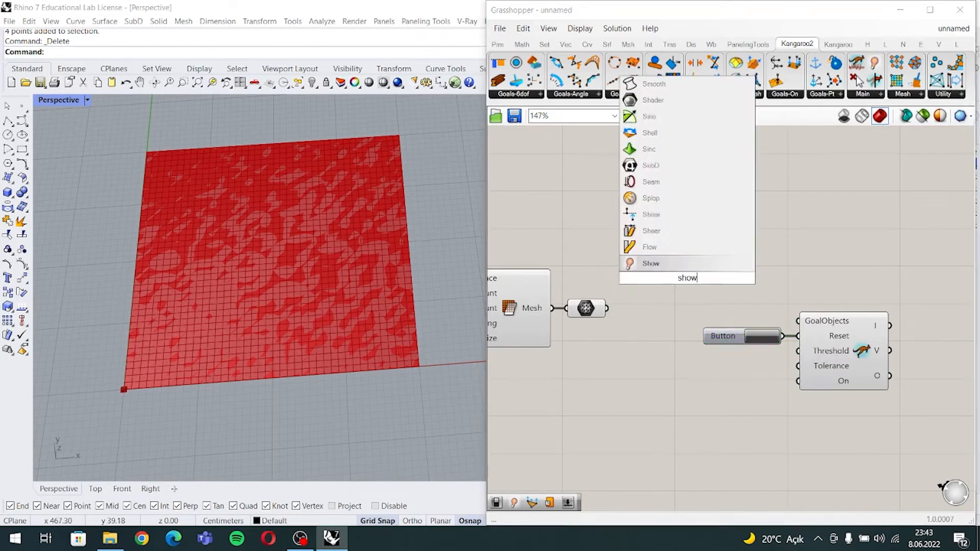
{"action": "key", "text": "Return"}
{"action": "left_click_drag", "start_coordinate": [606, 308], "coordinate": [797, 322]}
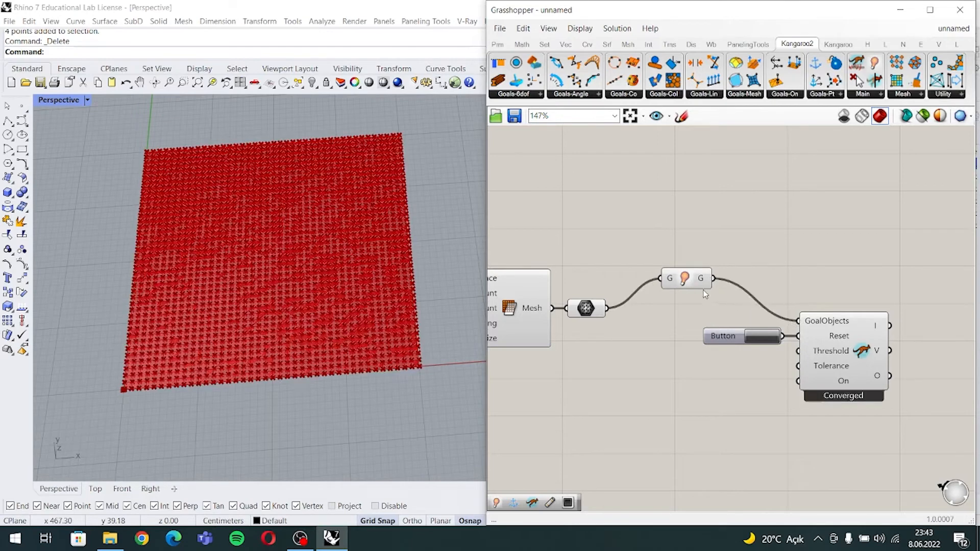
{"action": "left_click_drag", "start_coordinate": [693, 280], "coordinate": [710, 293]}
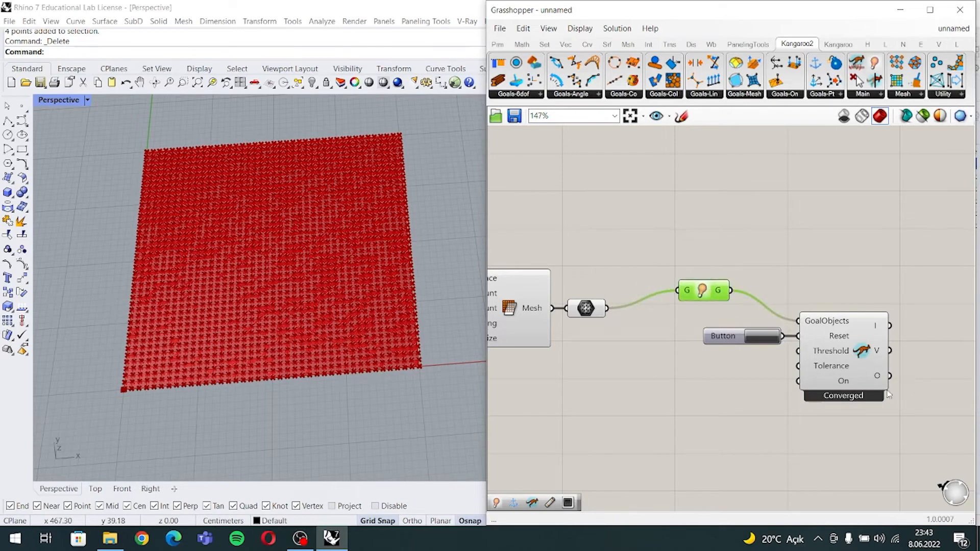
- Examine the data carried by the Solver's O output and locate the Show component in the Kangaroo2 tools
{"action": "scroll", "coordinate": [871, 375], "scroll_direction": "up", "scroll_amount": 5}
{"action": "mouse_move", "coordinate": [893, 374]}
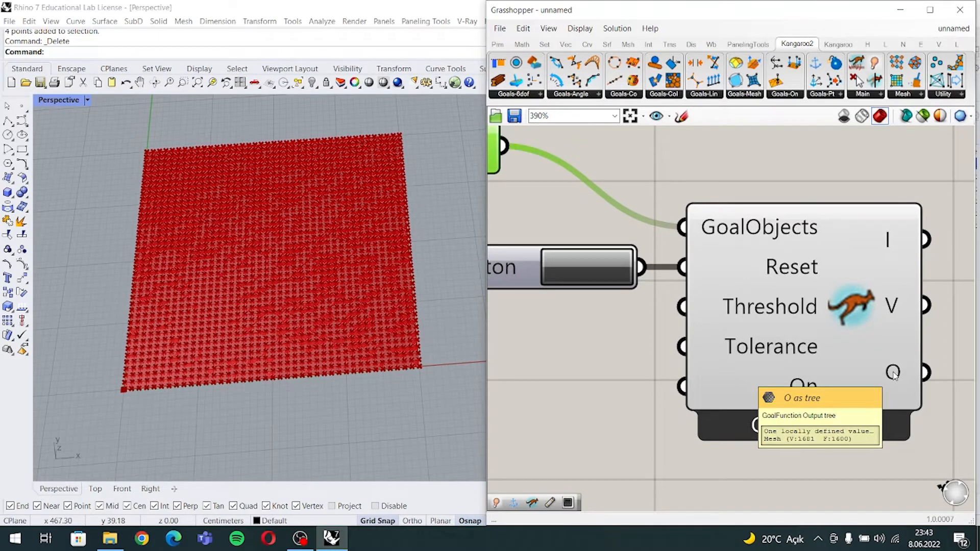
{"action": "scroll", "coordinate": [893, 375], "scroll_direction": "down", "scroll_amount": 5}
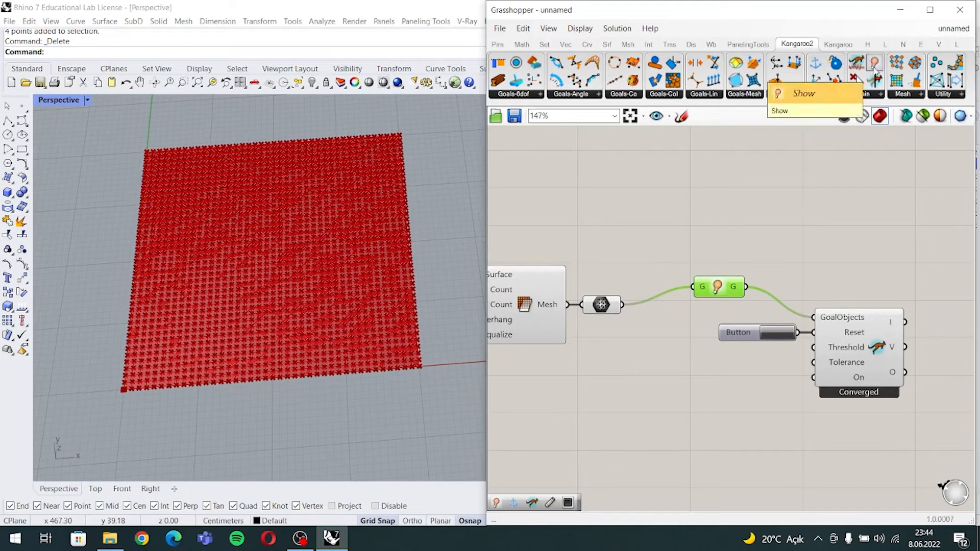
{"action": "right_click_drag", "start_coordinate": [724, 353], "coordinate": [740, 321]}
{"action": "left_click", "coordinate": [712, 404]}
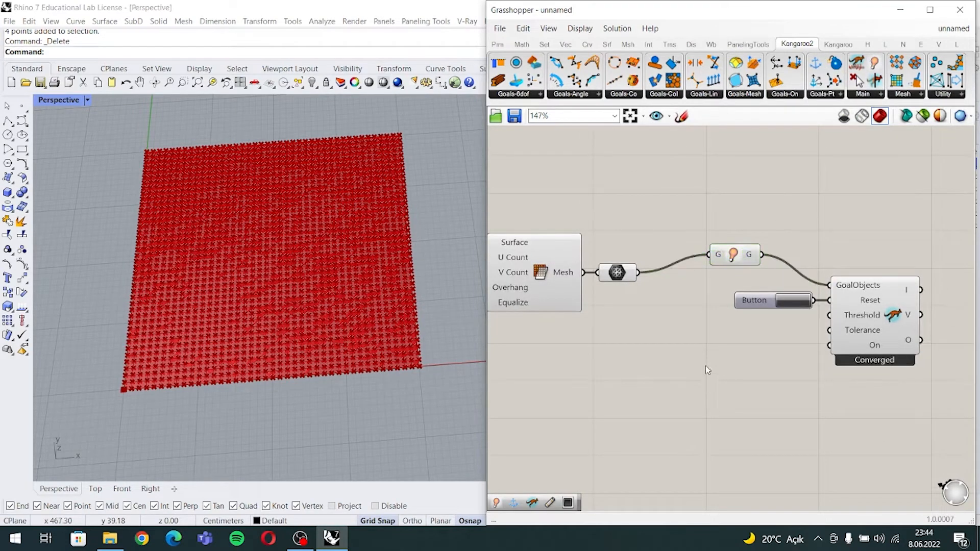
{"action": "right_click_drag", "start_coordinate": [701, 360], "coordinate": [759, 340]}
{"action": "right_click_drag", "start_coordinate": [706, 326], "coordinate": [629, 314]}
{"action": "right_click_drag", "start_coordinate": [753, 322], "coordinate": [703, 321]}
{"action": "scroll", "coordinate": [819, 369], "scroll_direction": "up", "scroll_amount": 5}
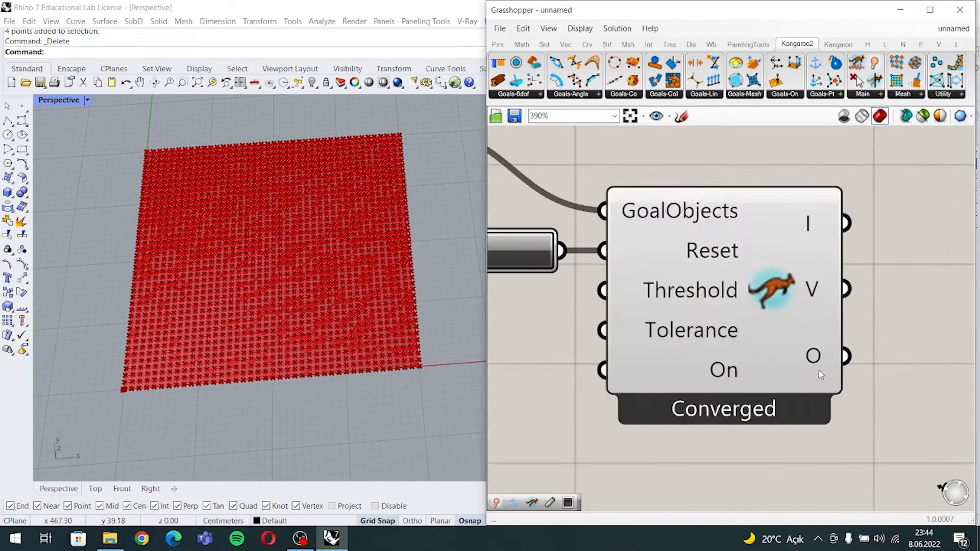
{"action": "mouse_move", "coordinate": [817, 367]}
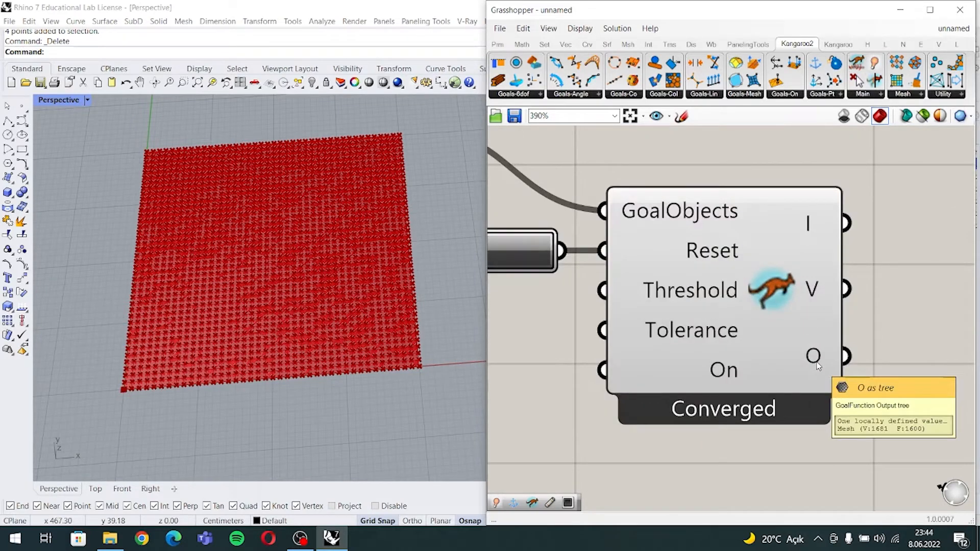
{"action": "scroll", "coordinate": [764, 362], "scroll_direction": "down", "scroll_amount": 6}
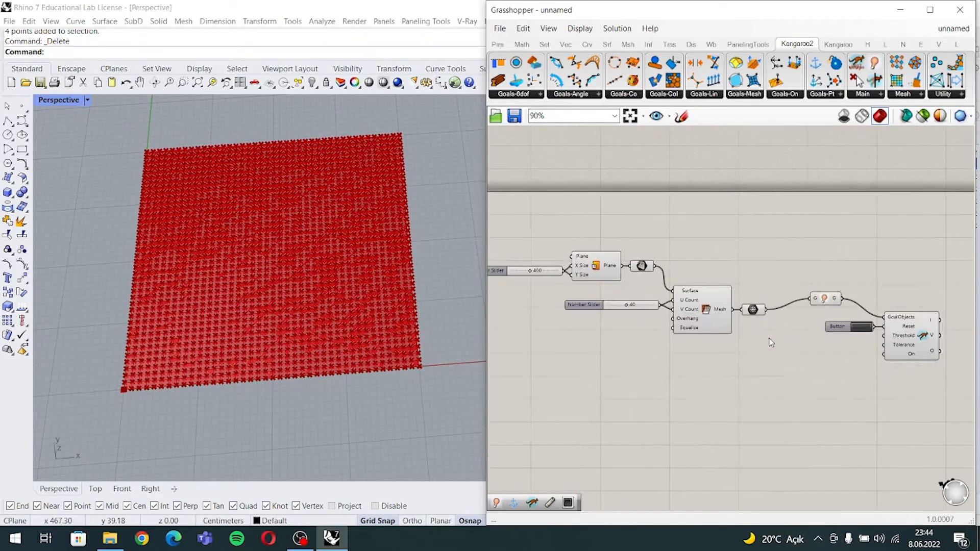
- Add a Kangaroo2 Anchor component on the empty canvas below the Mesh parameter and the Show component
{"action": "scroll", "coordinate": [770, 341], "scroll_direction": "up", "scroll_amount": 2}
{"action": "scroll", "coordinate": [791, 339], "scroll_direction": "down", "scroll_amount": 2}
{"action": "scroll", "coordinate": [788, 334], "scroll_direction": "up", "scroll_amount": 1}
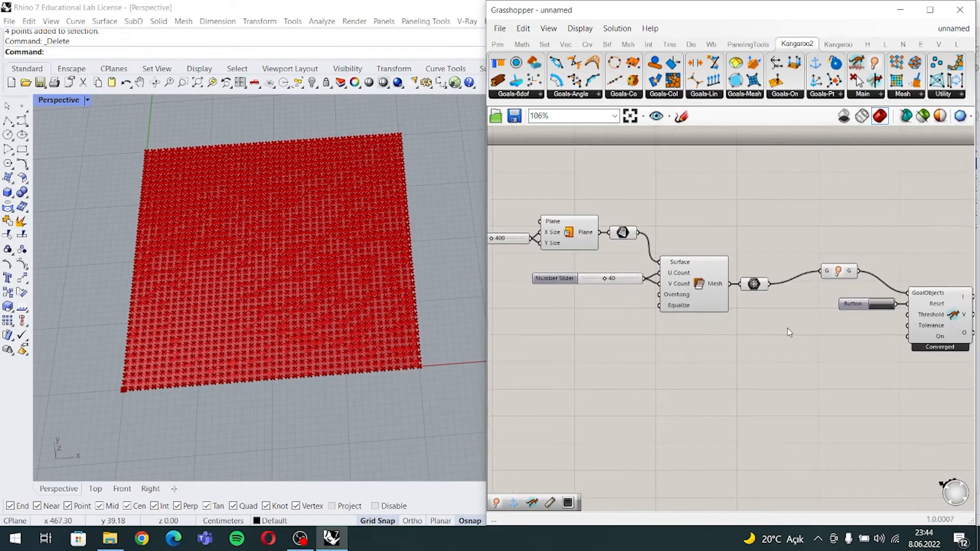
{"action": "scroll", "coordinate": [789, 332], "scroll_direction": "down", "scroll_amount": 1}
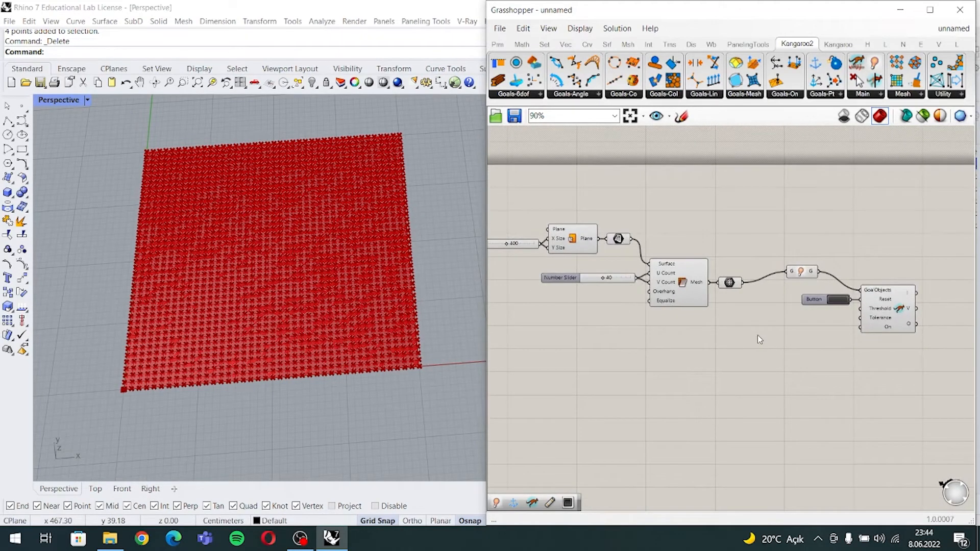
{"action": "right_click_drag", "start_coordinate": [758, 336], "coordinate": [743, 348]}
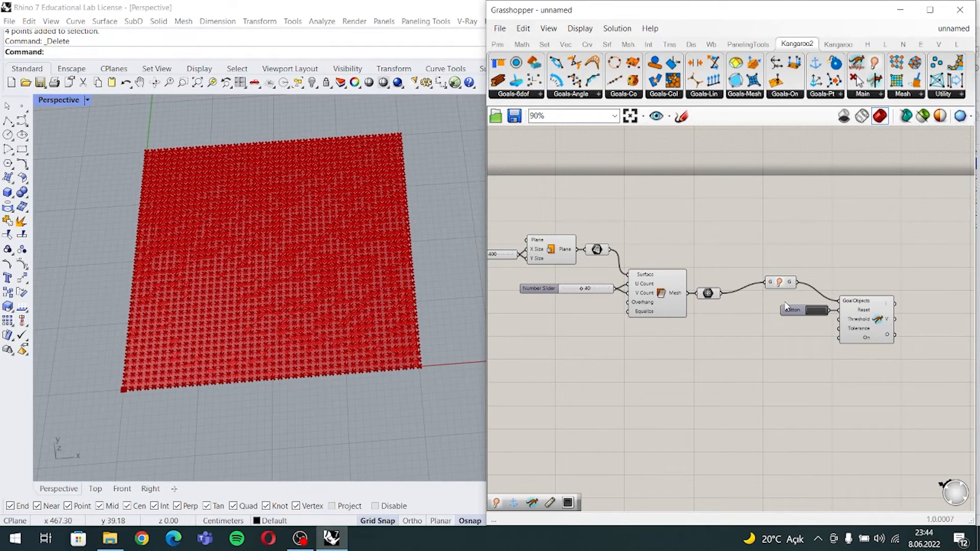
{"action": "left_click", "coordinate": [827, 94]}
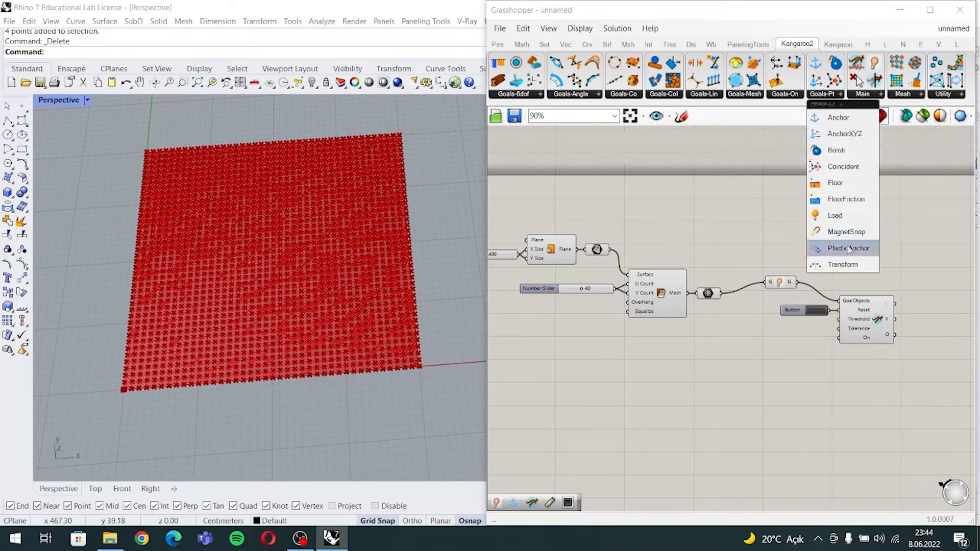
{"action": "left_click", "coordinate": [842, 123]}
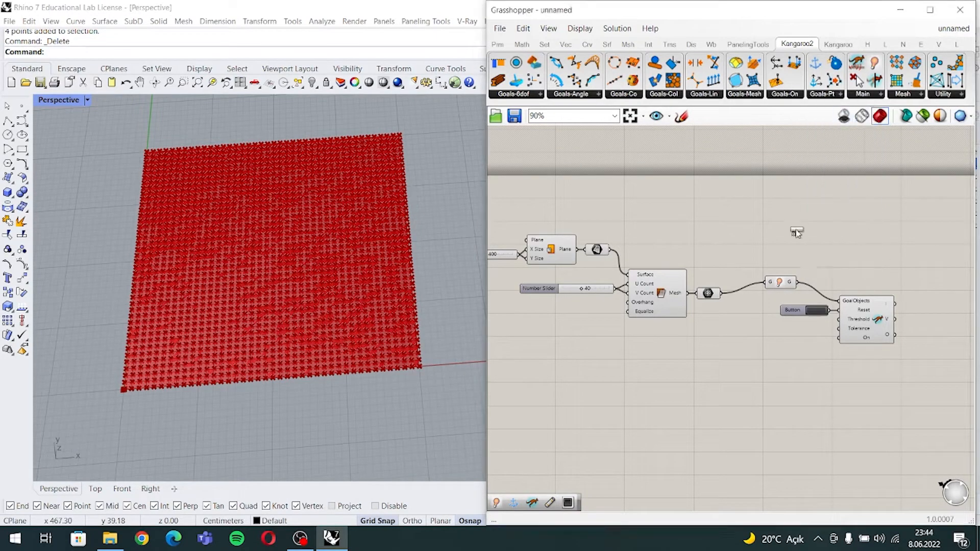
{"action": "left_click", "coordinate": [740, 377]}
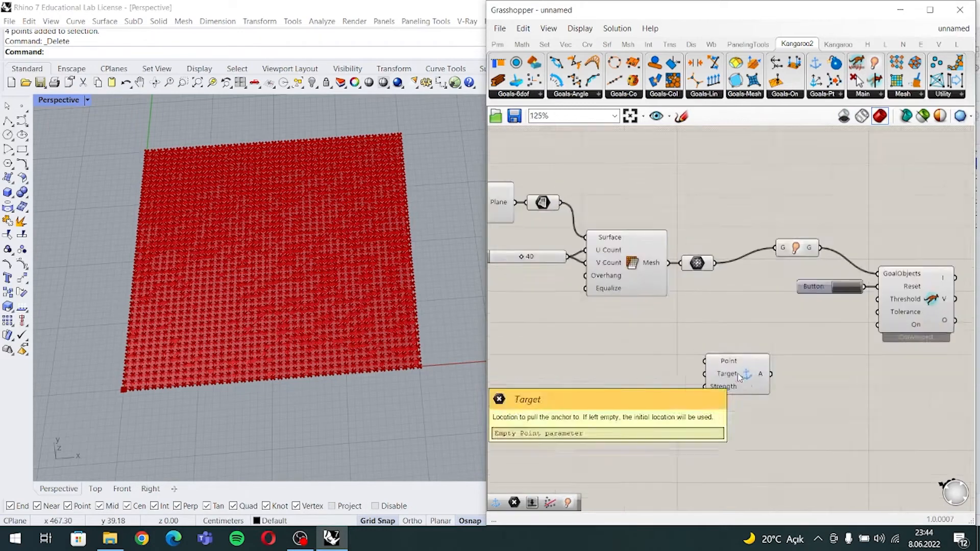
{"action": "scroll", "coordinate": [727, 375], "scroll_direction": "up", "scroll_amount": 3}
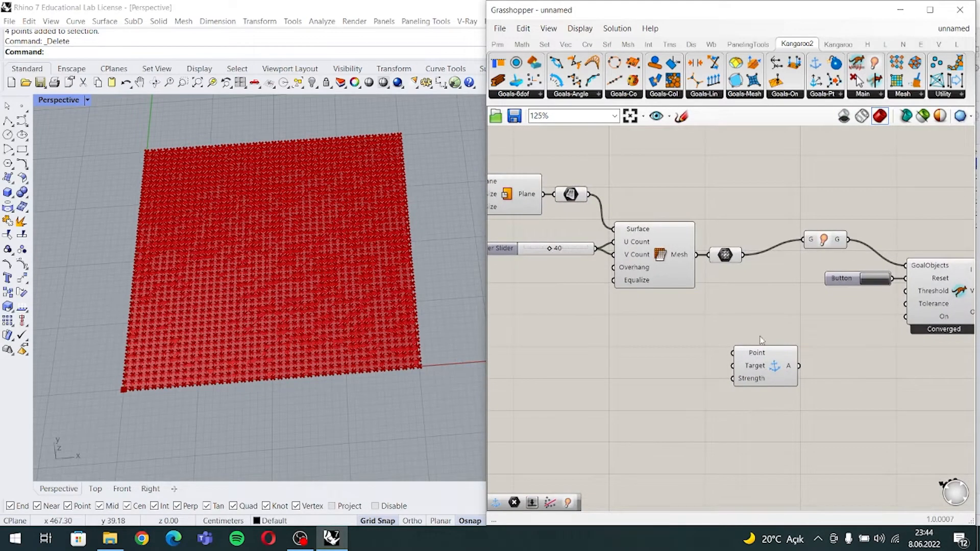
{"action": "scroll", "coordinate": [720, 352], "scroll_direction": "up", "scroll_amount": 4}
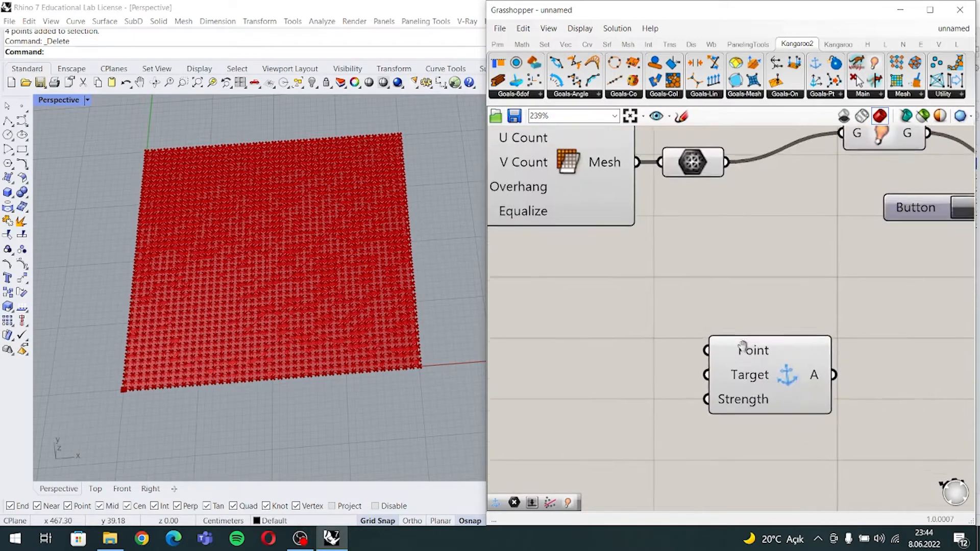
{"action": "left_click_drag", "start_coordinate": [652, 326], "coordinate": [788, 455]}
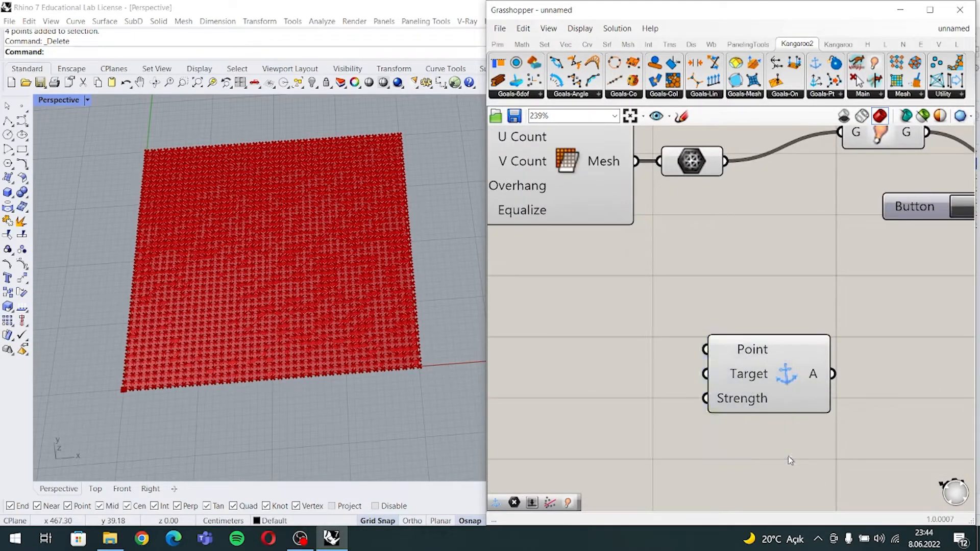
{"action": "left_click_drag", "start_coordinate": [676, 304], "coordinate": [772, 467]}
{"action": "right_click_drag", "start_coordinate": [669, 361], "coordinate": [692, 359]}
{"action": "left_click_drag", "start_coordinate": [712, 317], "coordinate": [805, 368]}
- In the Rhino viewport, place a point on the mesh corner at the far end of the Y axis edge
{"action": "left_click", "coordinate": [21, 106]}
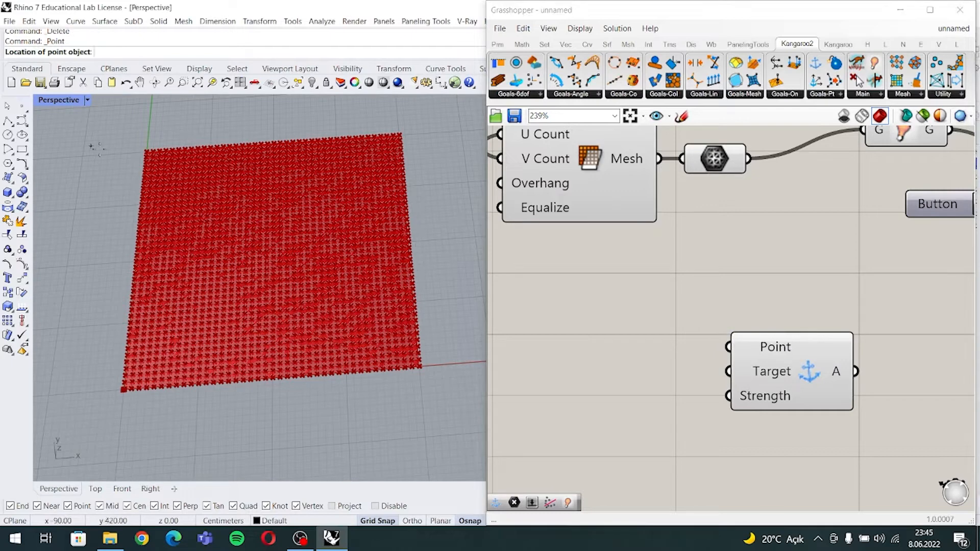
{"action": "left_click", "coordinate": [145, 150]}
{"action": "right_click_drag", "start_coordinate": [242, 130], "coordinate": [249, 128]}
{"action": "right_click", "coordinate": [386, 131]}
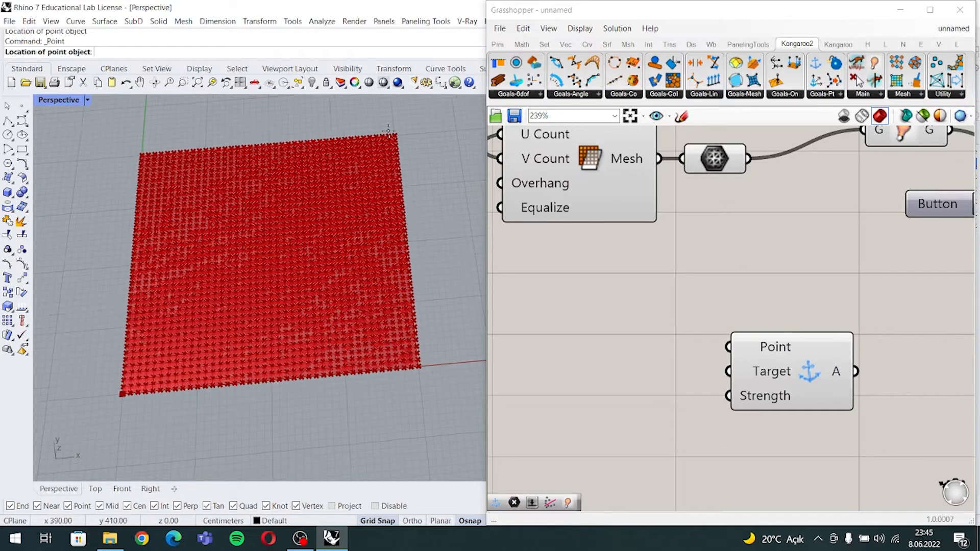
{"action": "left_click", "coordinate": [388, 131]}
{"action": "left_click", "coordinate": [392, 131]}
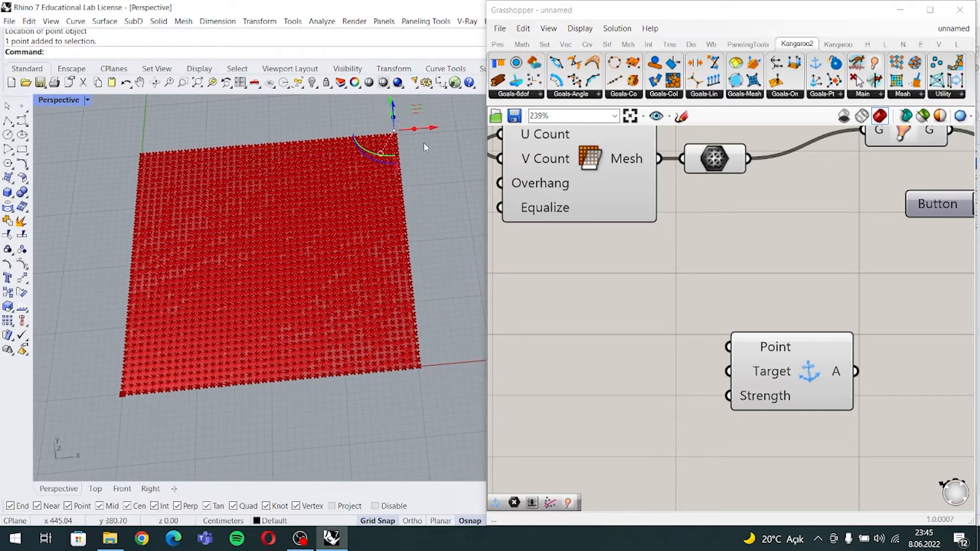
{"action": "key", "text": "Delete"}
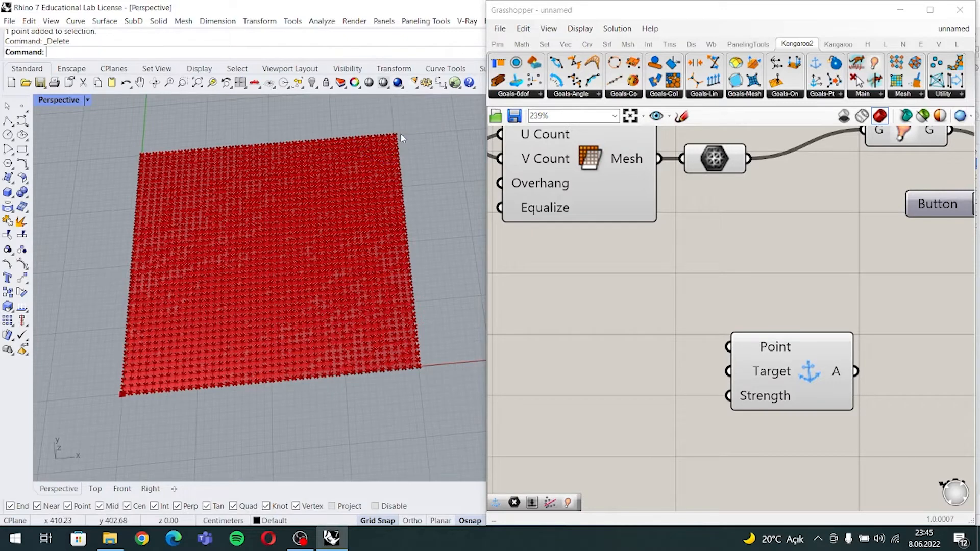
- Place points on the three remaining mesh corners in the Rhino viewport and select all four corner points
{"action": "right_click", "coordinate": [401, 134]}
{"action": "left_click", "coordinate": [397, 136]}
{"action": "right_click", "coordinate": [432, 325]}
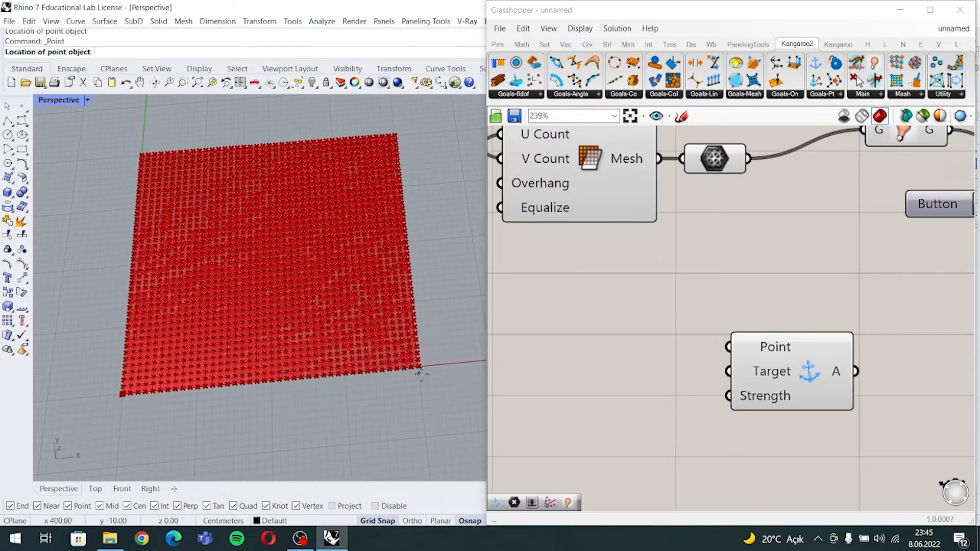
{"action": "left_click", "coordinate": [419, 368]}
{"action": "right_click", "coordinate": [166, 408]}
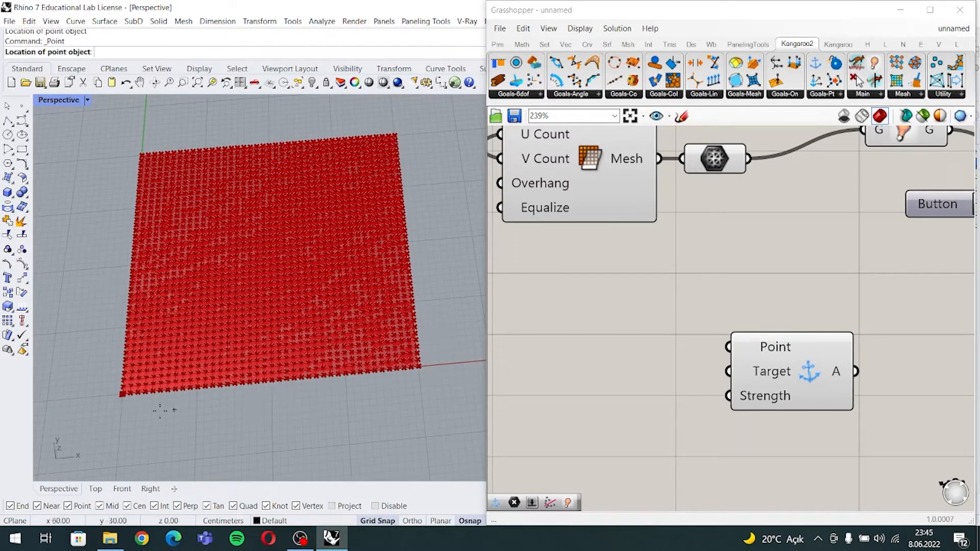
{"action": "left_click", "coordinate": [123, 394]}
{"action": "scroll", "coordinate": [273, 292], "scroll_direction": "down", "scroll_amount": 3}
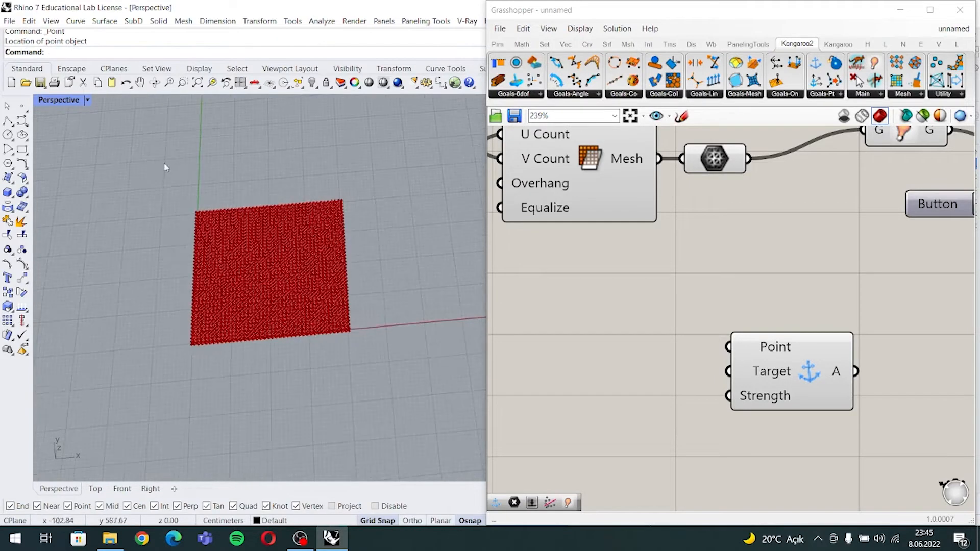
{"action": "left_click_drag", "start_coordinate": [165, 168], "coordinate": [363, 377]}
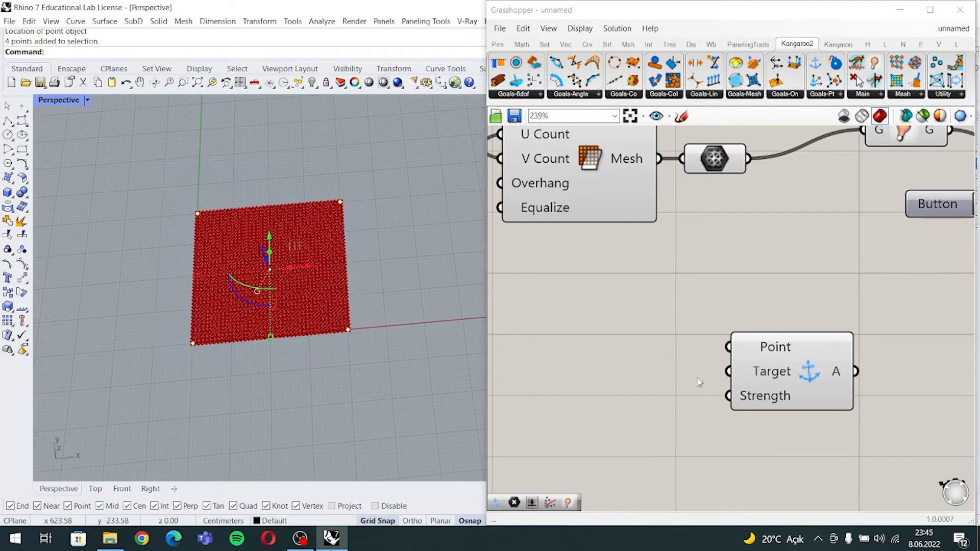
- Add a Point parameter referencing the four selected corner points and wire it into the Anchor's Point input
{"action": "double_click", "coordinate": [634, 345]}
{"action": "type", "text": "poi"}
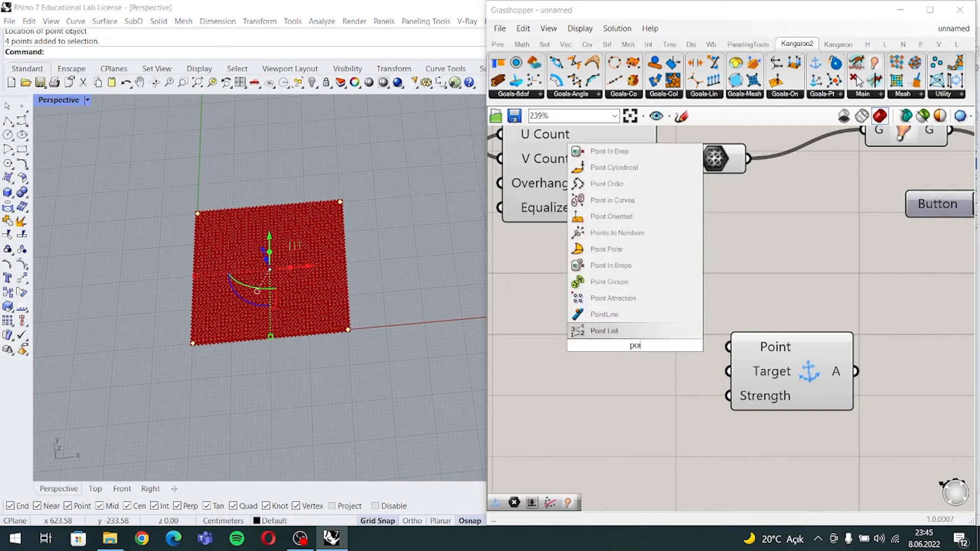
{"action": "type", "text": "nt"}
{"action": "key", "text": "Return"}
{"action": "right_click", "coordinate": [635, 348]}
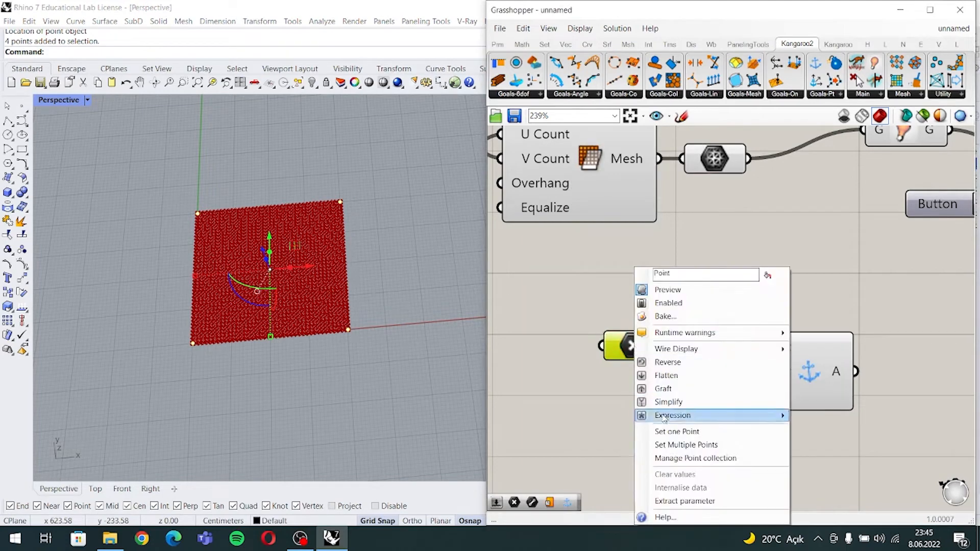
{"action": "left_click", "coordinate": [670, 446]}
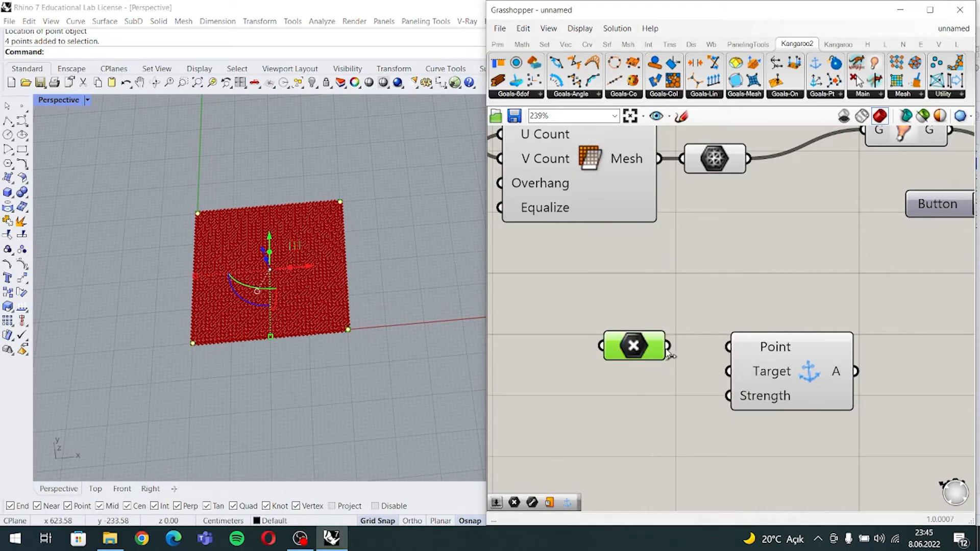
{"action": "left_click_drag", "start_coordinate": [669, 353], "coordinate": [728, 347]}
{"action": "left_click_drag", "start_coordinate": [642, 347], "coordinate": [656, 348]}
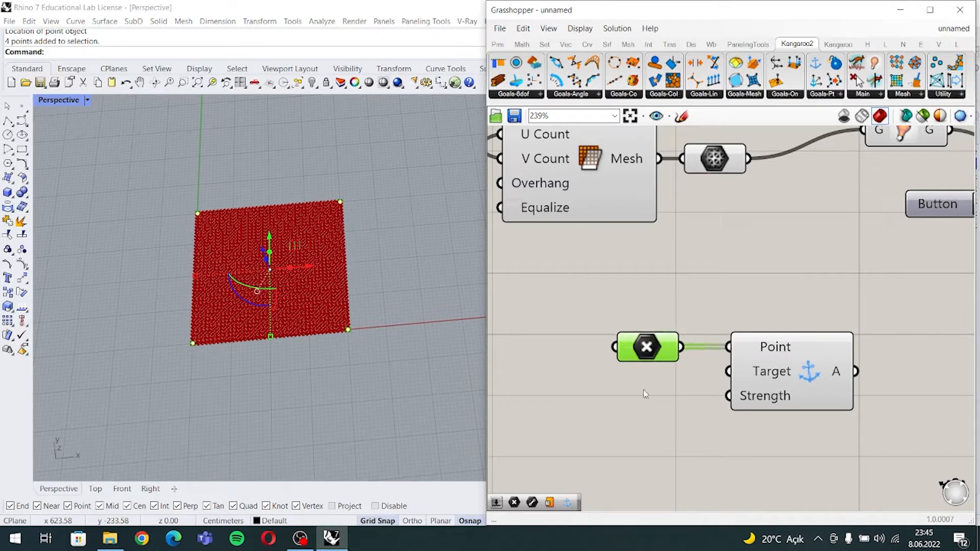
- Wire the Anchor's A output into the Solver's GoalObjects input alongside Show and deselect the points in the Rhino viewport
{"action": "left_click", "coordinate": [644, 394]}
{"action": "scroll", "coordinate": [753, 312], "scroll_direction": "down", "scroll_amount": 4}
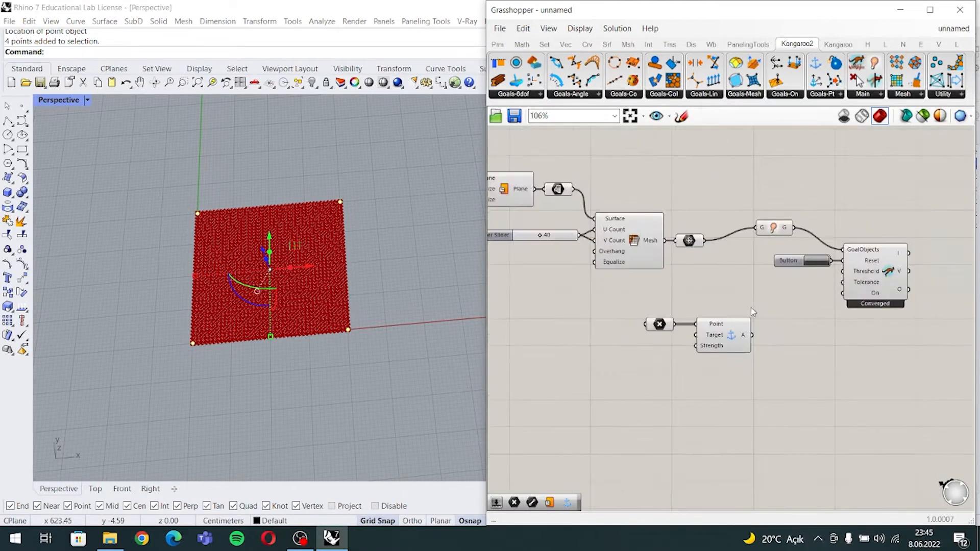
{"action": "right_click_drag", "start_coordinate": [753, 311], "coordinate": [730, 328]}
{"action": "left_click_drag", "start_coordinate": [730, 351], "coordinate": [821, 266]}
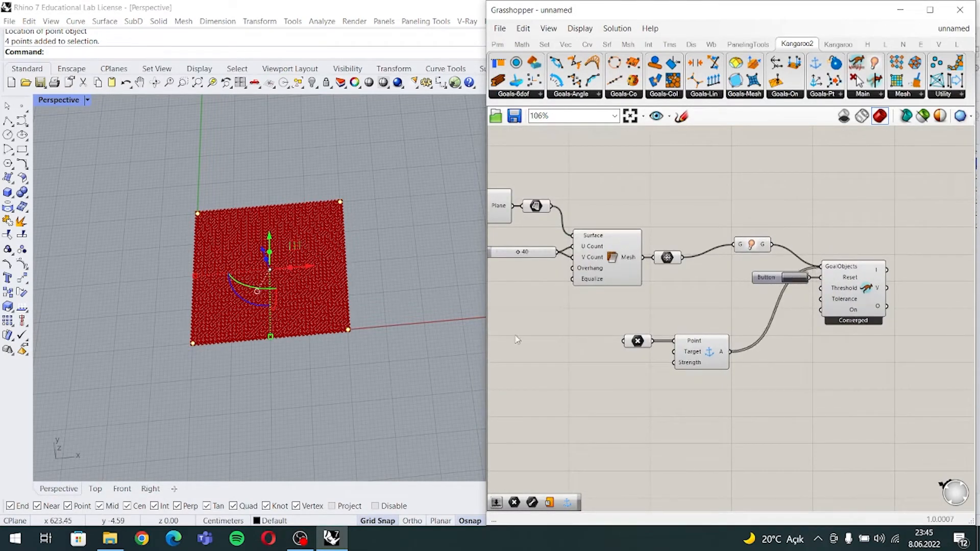
{"action": "left_click", "coordinate": [219, 183]}
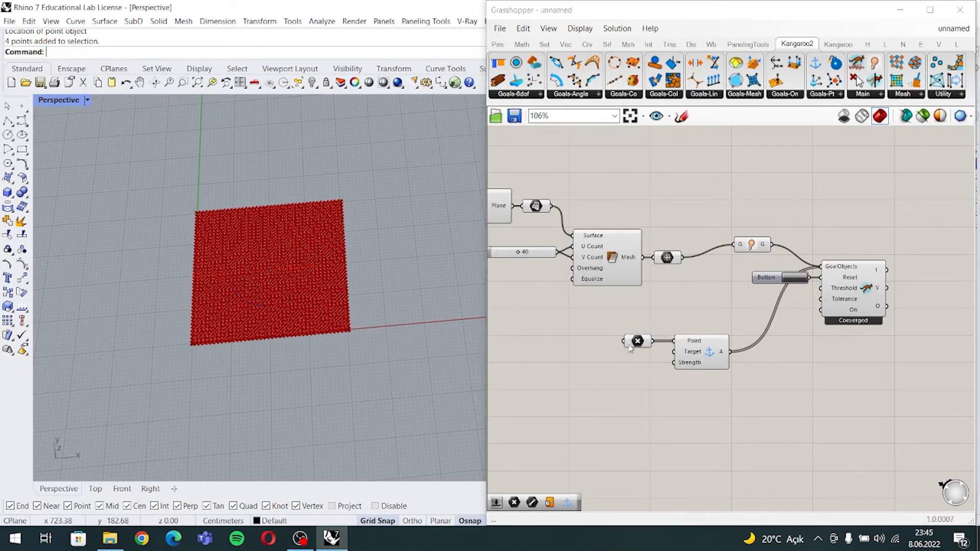
- Delete the Point parameter and the Anchor from the canvas, and the four corner points from the Rhino viewport
{"action": "left_click_drag", "start_coordinate": [783, 399], "coordinate": [608, 323]}
{"action": "key", "text": "Delete"}
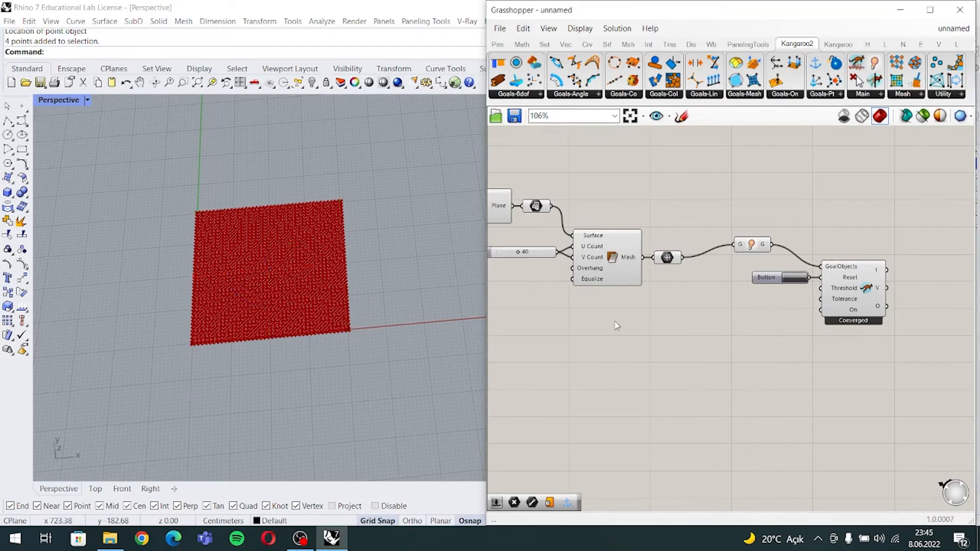
{"action": "left_click_drag", "start_coordinate": [82, 160], "coordinate": [413, 372]}
{"action": "key", "text": "Delete"}
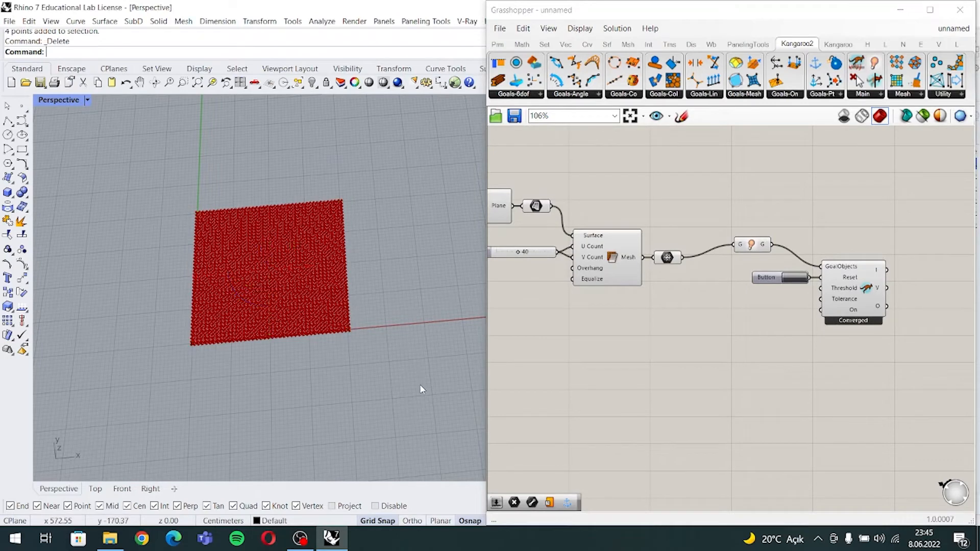
- Add a new Kangaroo2 Anchor component on the empty canvas below the Mesh parameter
{"action": "scroll", "coordinate": [800, 371], "scroll_direction": "up", "scroll_amount": 4}
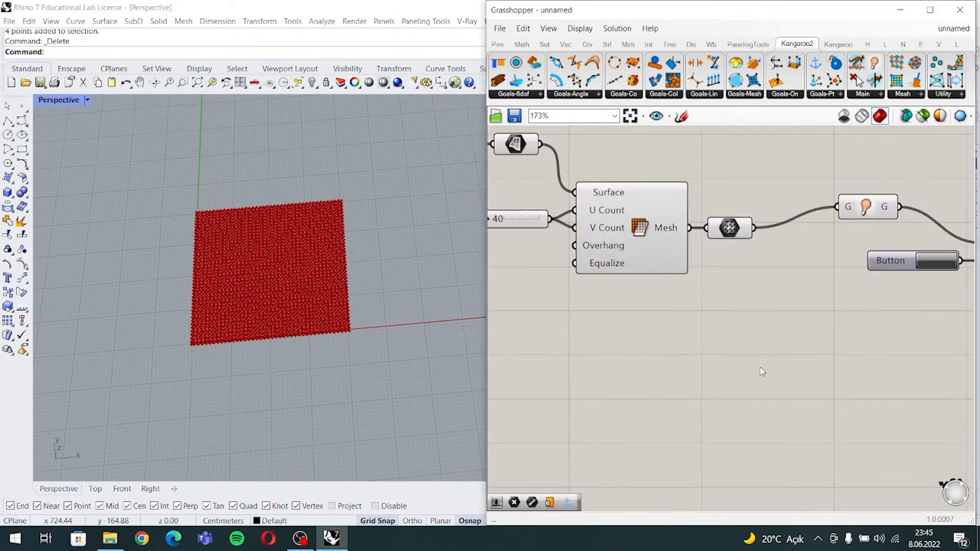
{"action": "double_click", "coordinate": [760, 368]}
{"action": "type", "text": "an"}
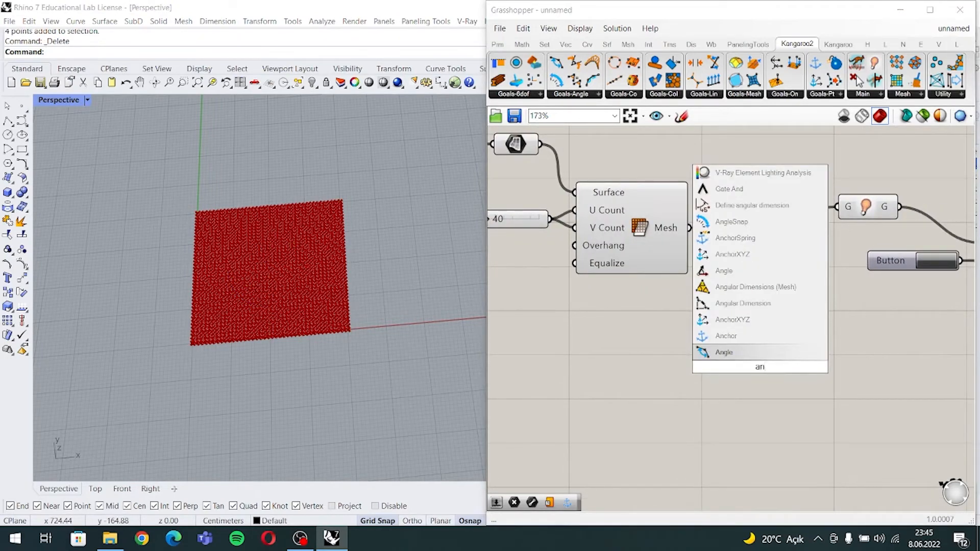
{"action": "type", "text": "chor"}
{"action": "key", "text": "Return"}
{"action": "left_click_drag", "start_coordinate": [758, 368], "coordinate": [765, 389]}
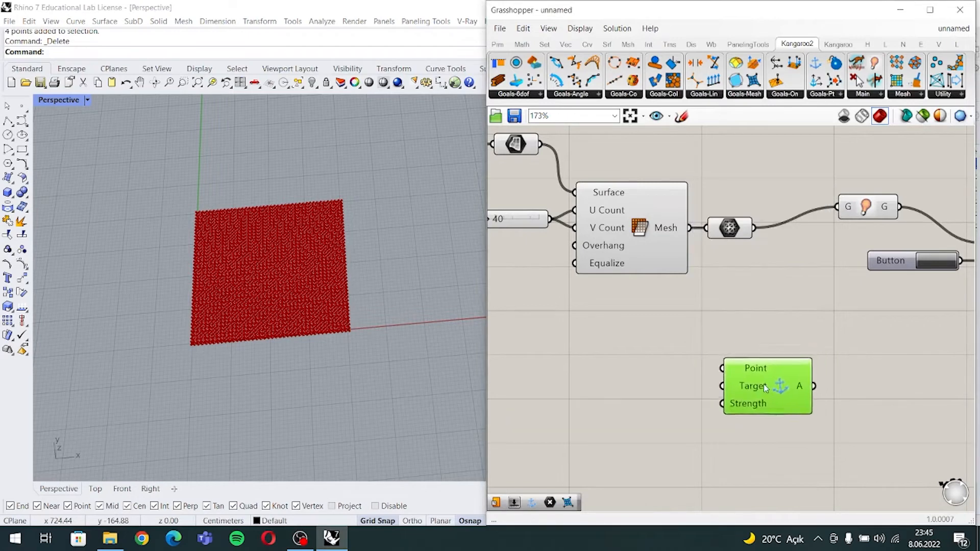
- Add a Deconstruct Brep component below Mesh Surface, feed it the Surface parameter, and check its corner vertices in the Rhino viewport
{"action": "scroll", "coordinate": [765, 388], "scroll_direction": "down", "scroll_amount": 3}
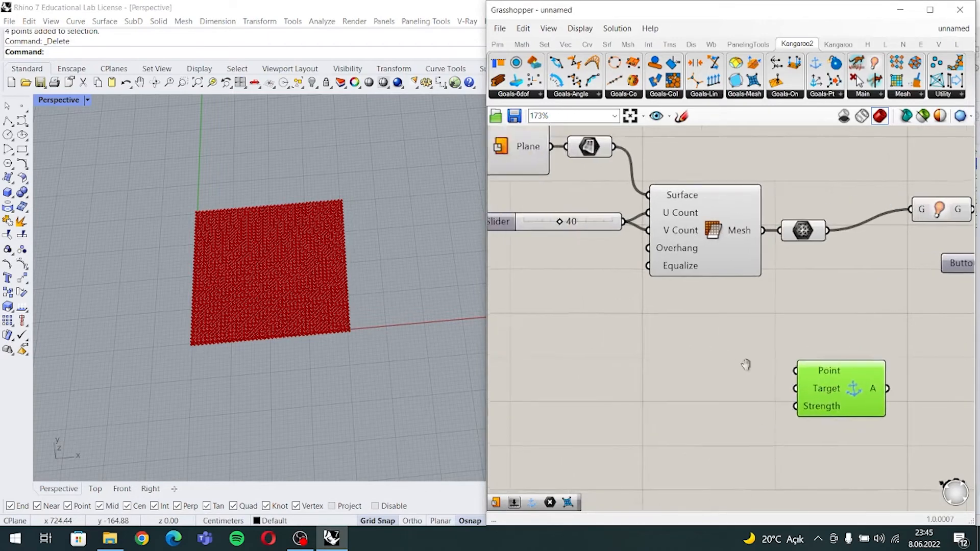
{"action": "double_click", "coordinate": [691, 381]}
{"action": "type", "text": "d"}
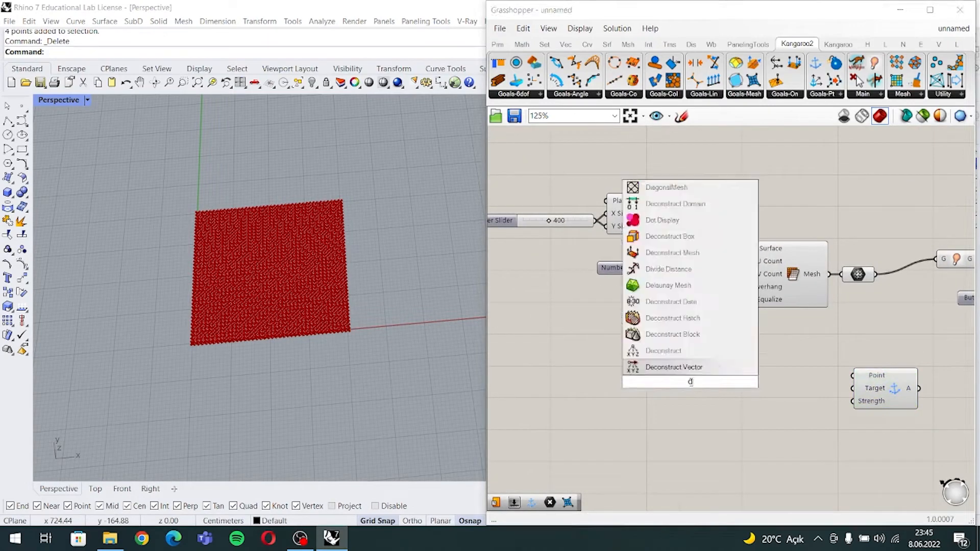
{"action": "type", "text": "econst"}
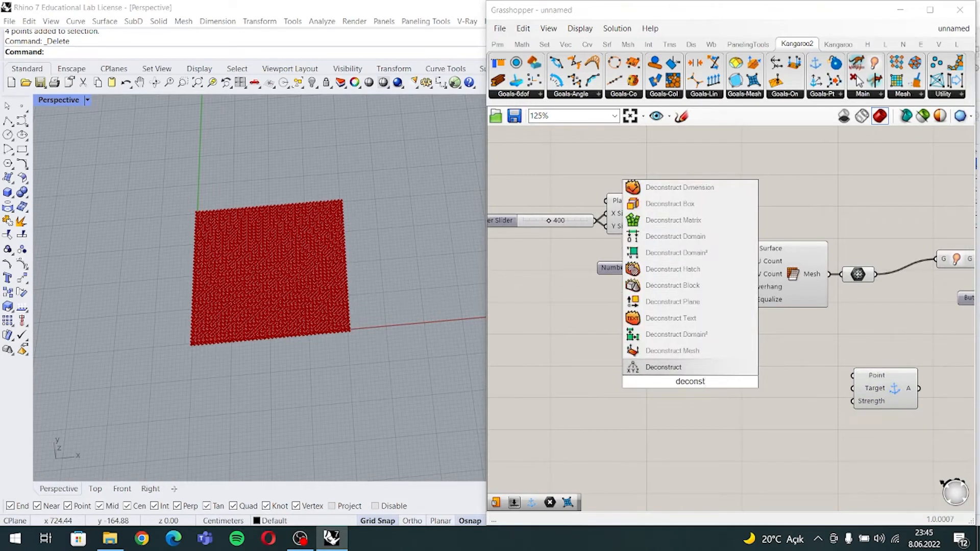
{"action": "type", "text": "r"}
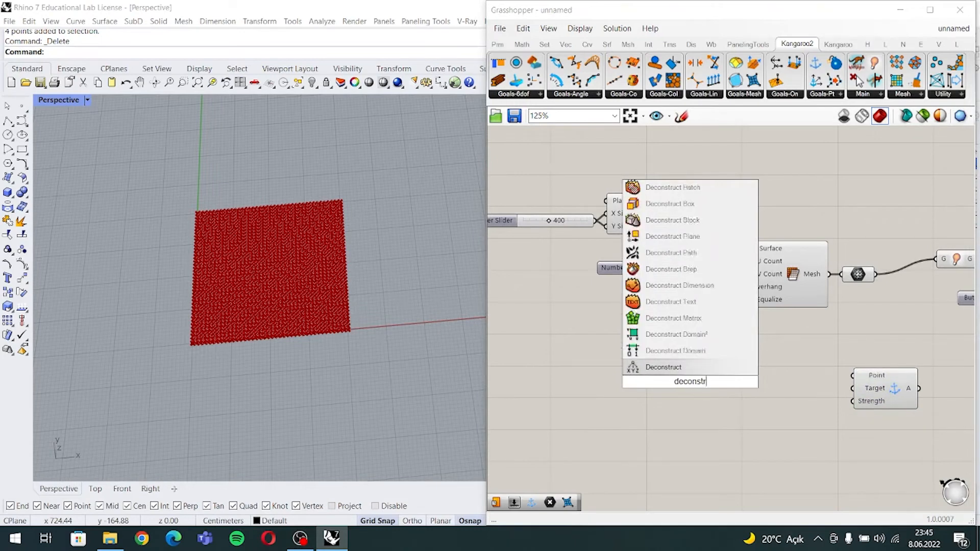
{"action": "type", "text": "uct brep"}
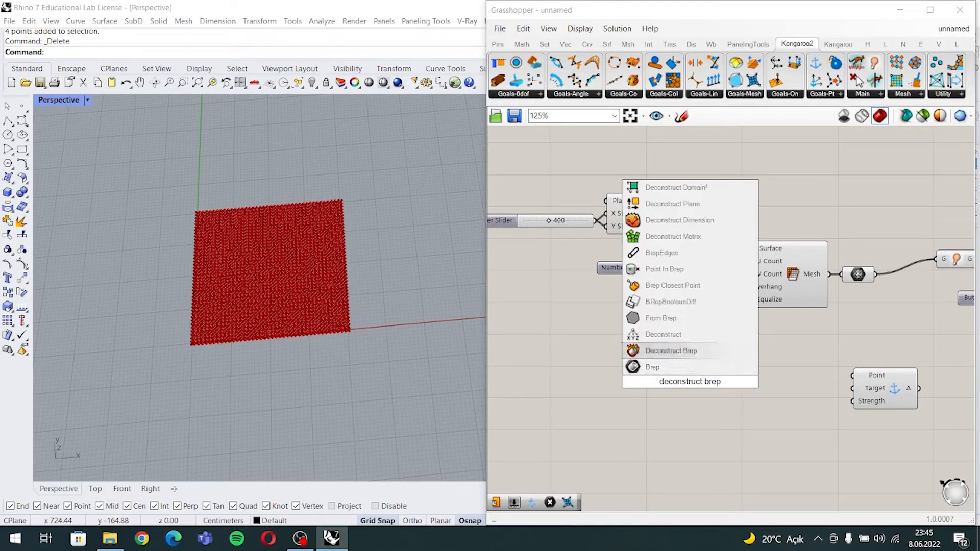
{"action": "key", "text": "Return"}
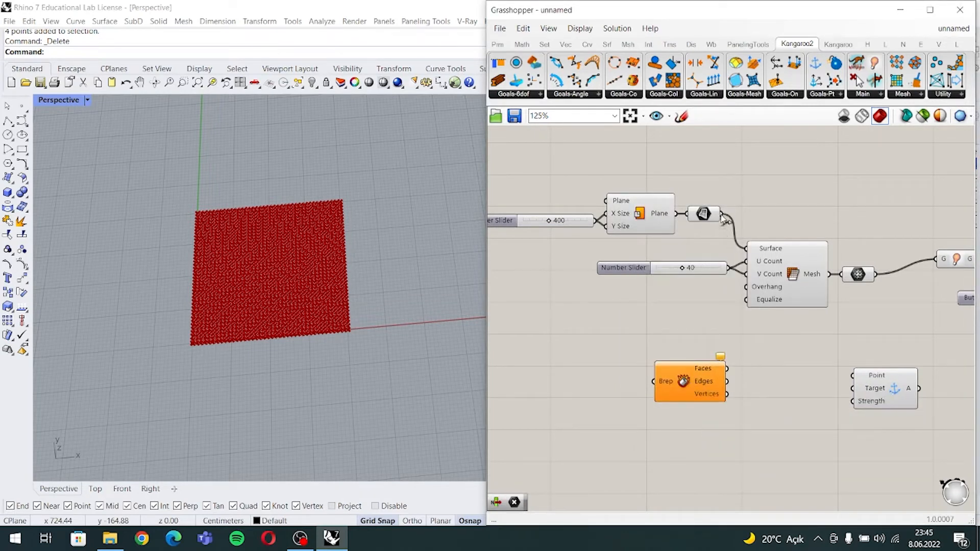
{"action": "left_click_drag", "start_coordinate": [721, 214], "coordinate": [700, 384]}
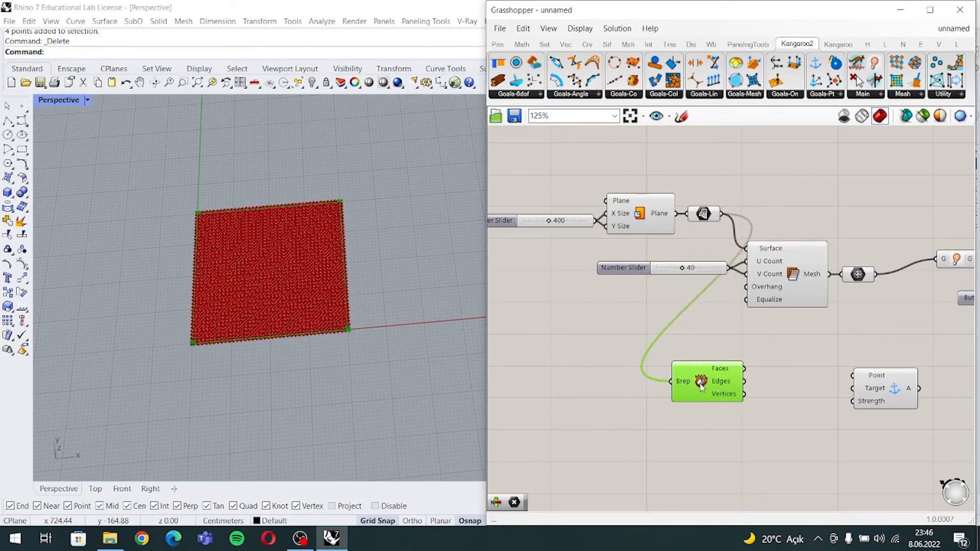
{"action": "left_click", "coordinate": [747, 424]}
{"action": "right_click_drag", "start_coordinate": [748, 424], "coordinate": [713, 432]}
{"action": "left_click", "coordinate": [666, 400]}
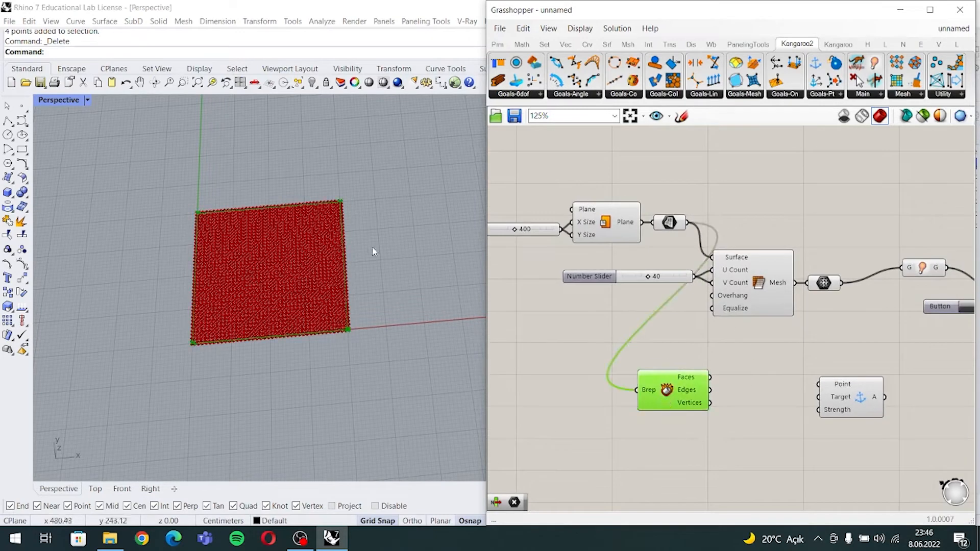
{"action": "right_click_drag", "start_coordinate": [364, 251], "coordinate": [374, 301], "text": "shift"}
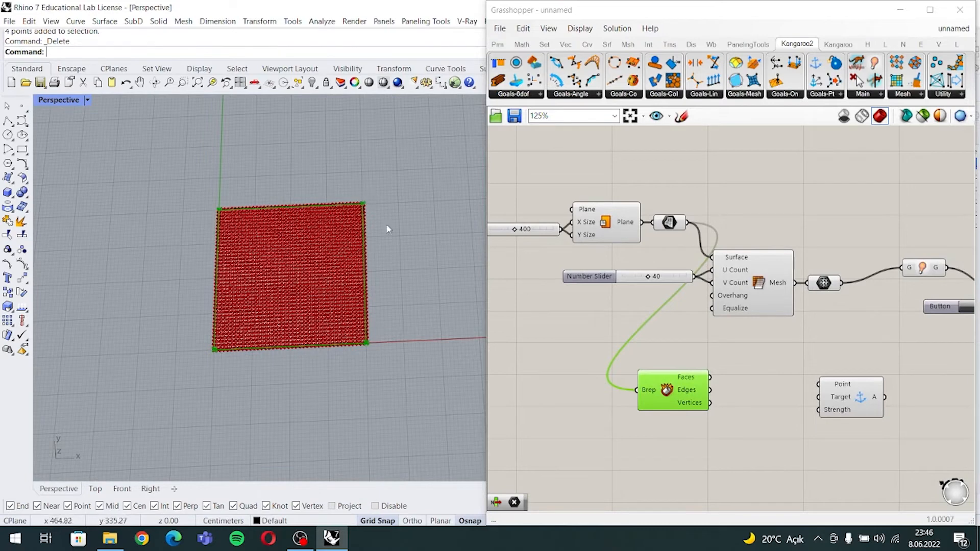
- Try a Point parameter on Deconstruct Brep's Vertices, remove it, and wire Vertices directly into the Anchor's Point input
{"action": "right_click_drag", "start_coordinate": [737, 385], "coordinate": [680, 364]}
{"action": "double_click", "coordinate": [672, 381]}
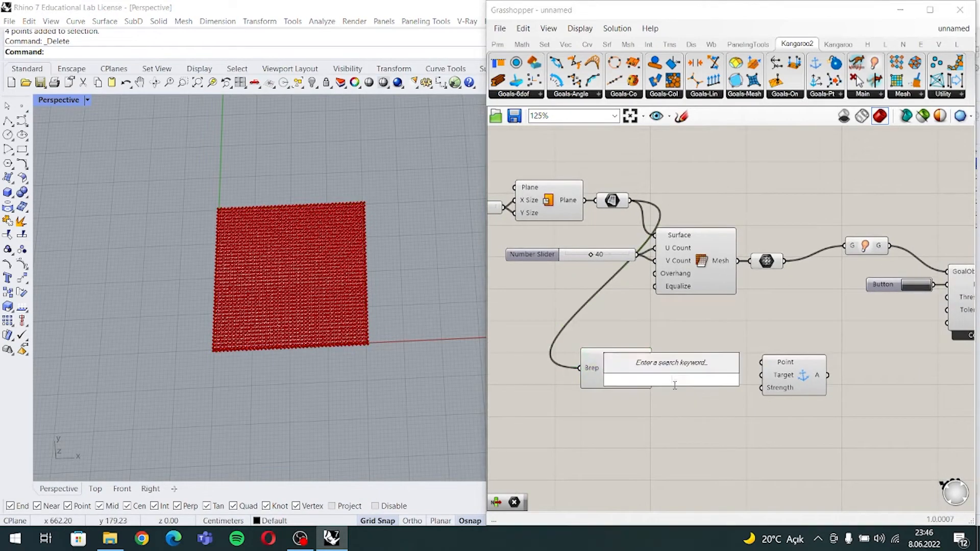
{"action": "type", "text": "point"}
{"action": "key", "text": "Return"}
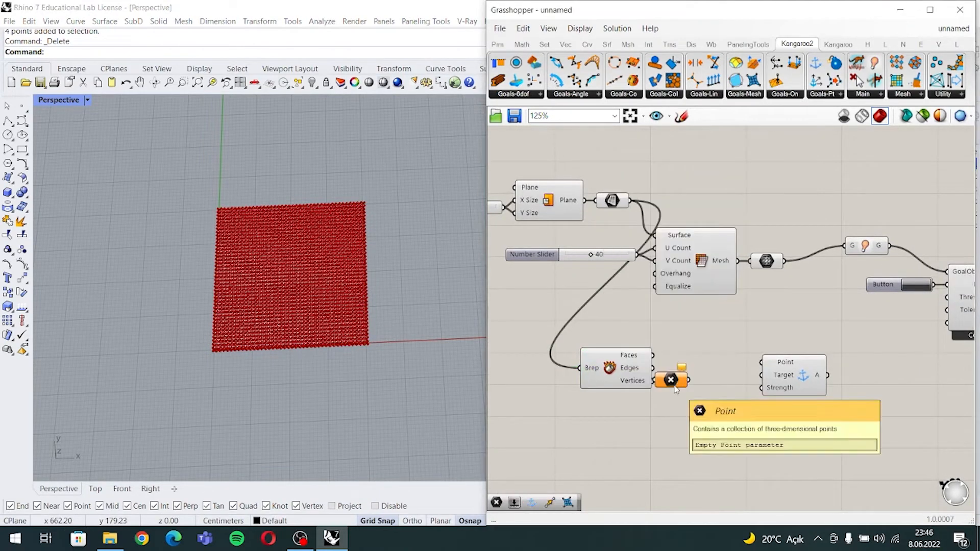
{"action": "mouse_move", "coordinate": [673, 386]}
{"action": "left_mouse_down"}
{"action": "mouse_move", "coordinate": [691, 388]}
{"action": "mouse_move", "coordinate": [666, 382]}
{"action": "mouse_move", "coordinate": [681, 385]}
{"action": "left_mouse_up"}
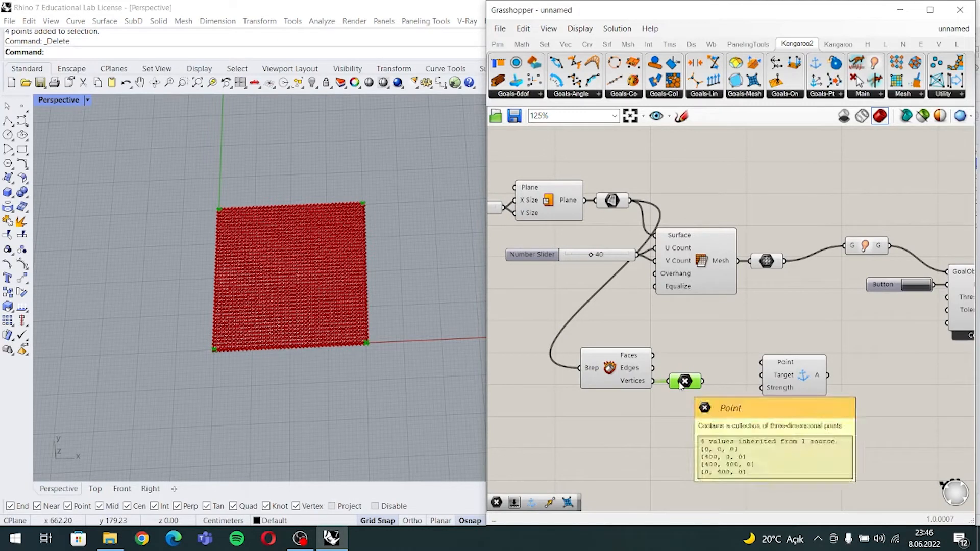
{"action": "key", "text": "Delete"}
{"action": "left_click_drag", "start_coordinate": [652, 381], "coordinate": [761, 362]}
{"action": "left_click", "coordinate": [796, 375]}
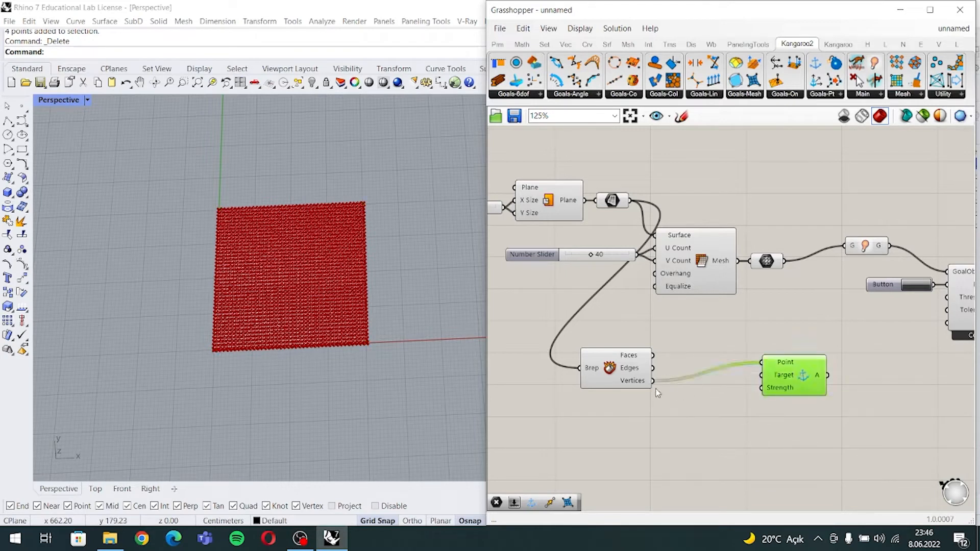
- Insert a Point parameter between Deconstruct Brep's Vertices output and the Anchor's Point input, wiring both sides
{"action": "double_click", "coordinate": [672, 385]}
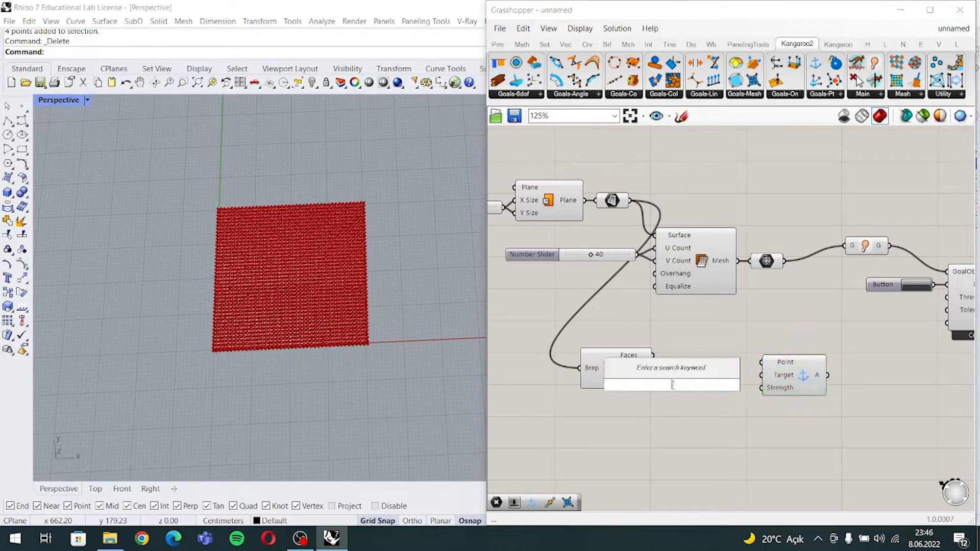
{"action": "type", "text": "point"}
{"action": "key", "text": "Return"}
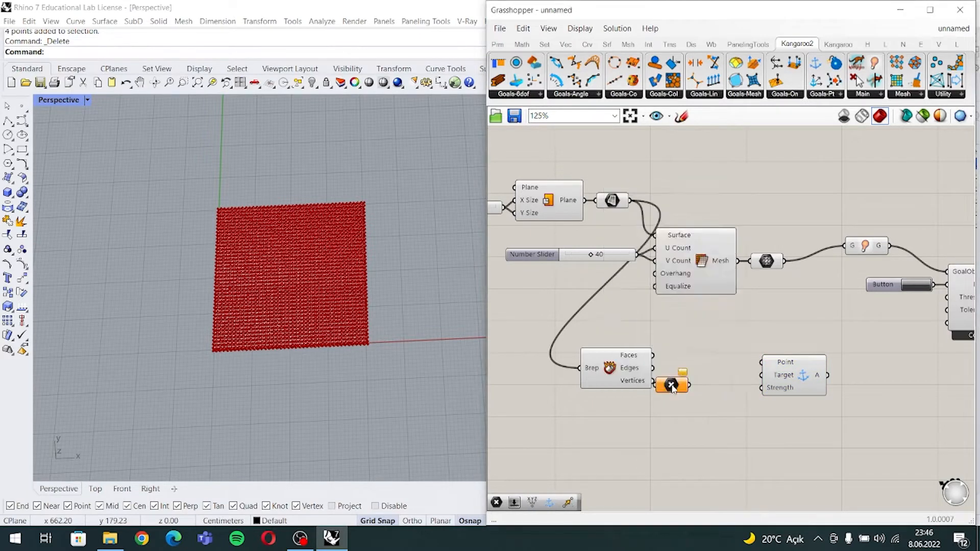
{"action": "left_click_drag", "start_coordinate": [671, 386], "coordinate": [761, 362]}
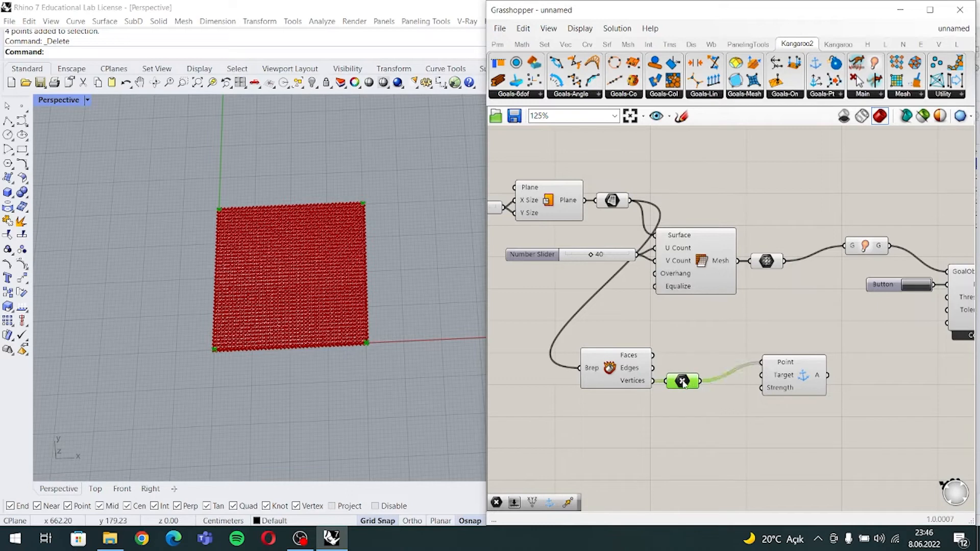
- Arrange Deconstruct Brep, the Point parameter and the Anchor in a compact row beneath the Mesh Surface component
{"action": "left_click_drag", "start_coordinate": [684, 383], "coordinate": [701, 384]}
{"action": "left_click_drag", "start_coordinate": [622, 380], "coordinate": [693, 354]}
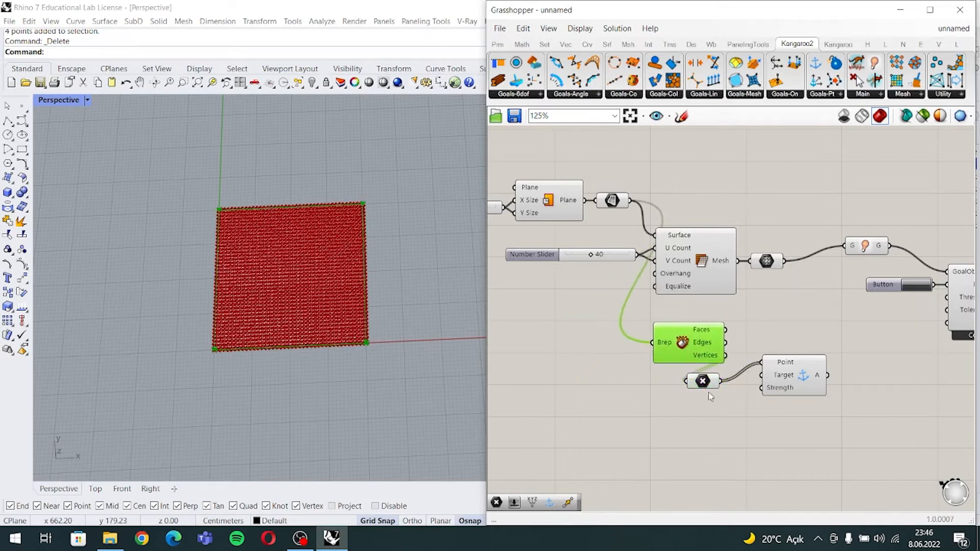
{"action": "left_click_drag", "start_coordinate": [805, 419], "coordinate": [695, 372]}
{"action": "left_click_drag", "start_coordinate": [796, 381], "coordinate": [862, 360]}
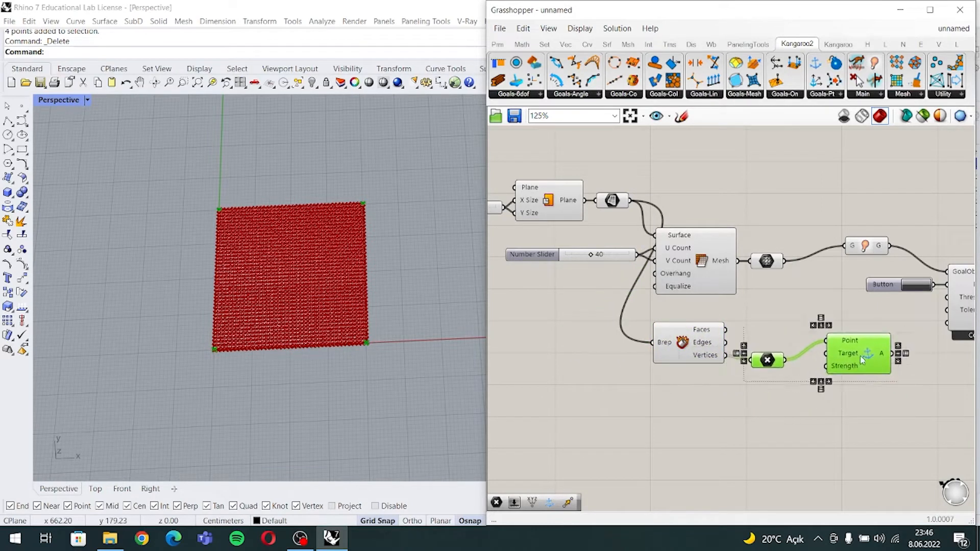
{"action": "left_click", "coordinate": [812, 429]}
{"action": "right_click_drag", "start_coordinate": [812, 429], "coordinate": [732, 451]}
{"action": "left_click", "coordinate": [678, 379]}
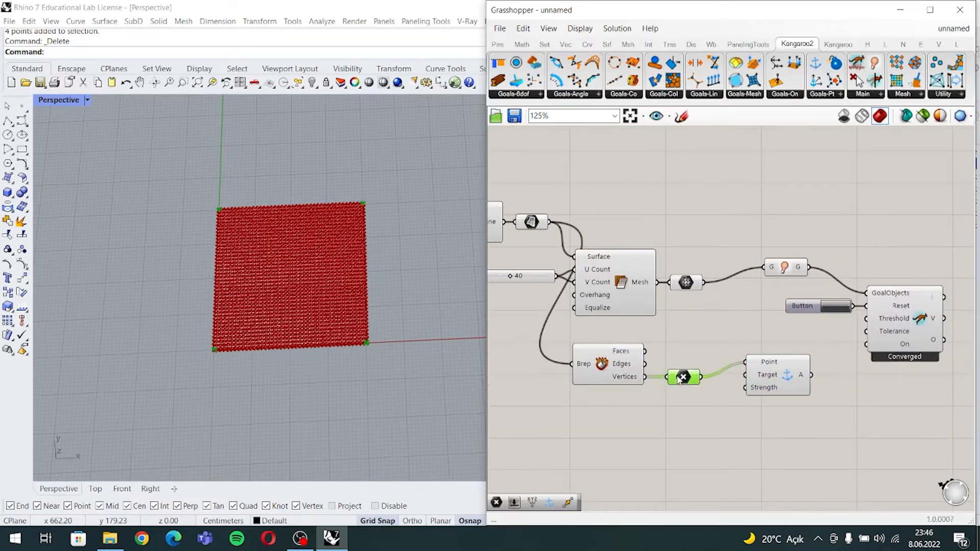
{"action": "left_click_drag", "start_coordinate": [770, 385], "coordinate": [745, 401]}
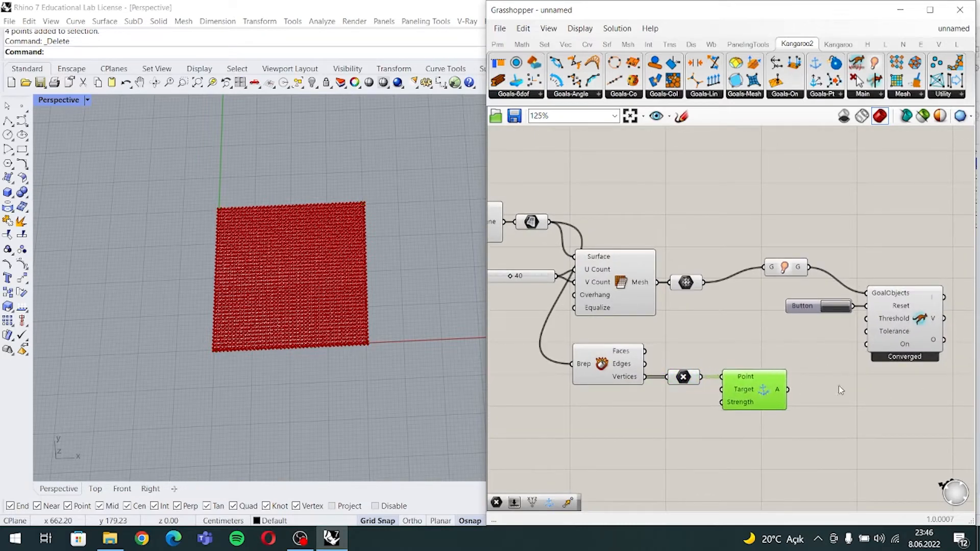
{"action": "left_click", "coordinate": [840, 390]}
- Move the Solver and its reset Button together farther from the Show and Anchor components to free canvas space
{"action": "right_click_drag", "start_coordinate": [824, 383], "coordinate": [792, 372]}
{"action": "scroll", "coordinate": [833, 405], "scroll_direction": "down", "scroll_amount": 3}
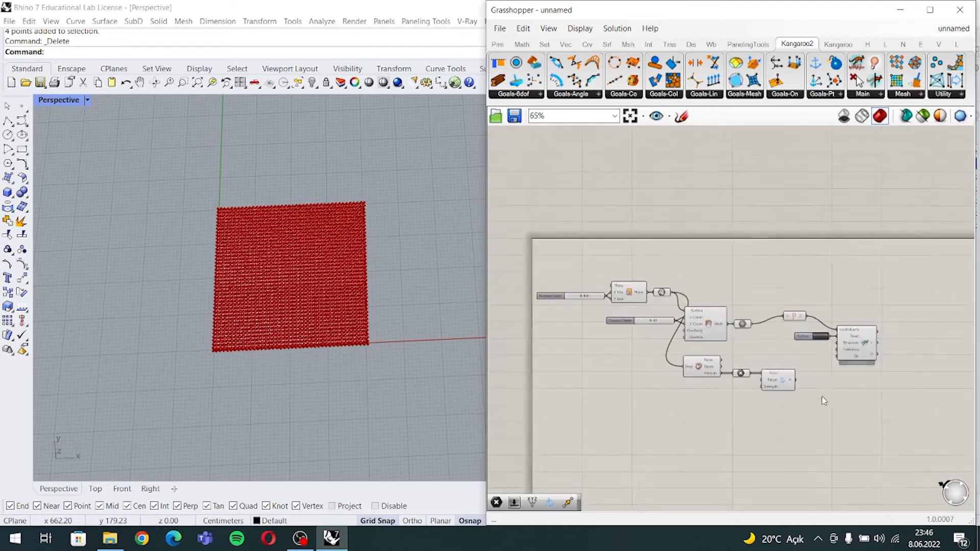
{"action": "left_click_drag", "start_coordinate": [902, 373], "coordinate": [811, 297]}
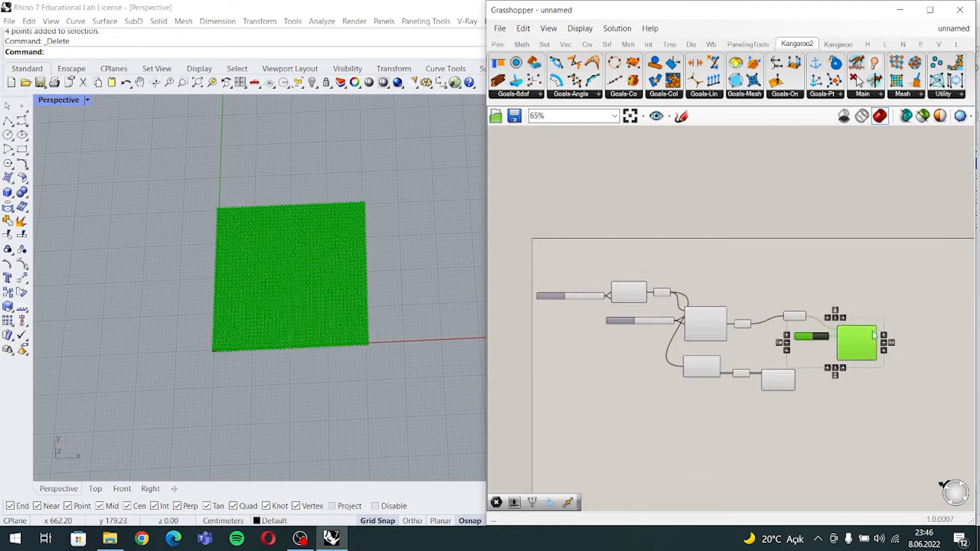
{"action": "left_click_drag", "start_coordinate": [857, 342], "coordinate": [926, 352]}
{"action": "left_click", "coordinate": [872, 447]}
{"action": "scroll", "coordinate": [740, 396], "scroll_direction": "up", "scroll_amount": 5}
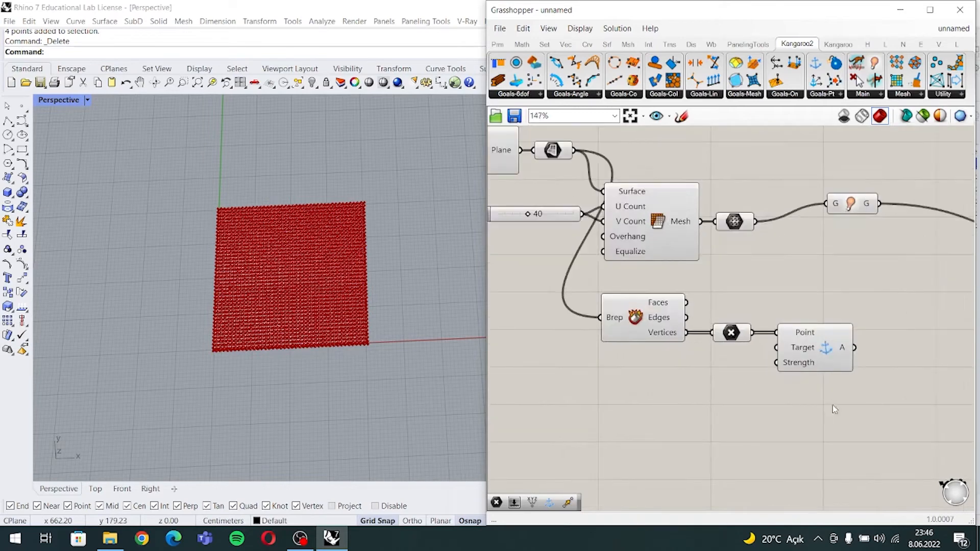
- Wire the Anchor's A output into the Solver's GoalObjects input alongside the existing Show connection
{"action": "right_click_drag", "start_coordinate": [864, 404], "coordinate": [677, 417]}
{"action": "left_click", "coordinate": [618, 359]}
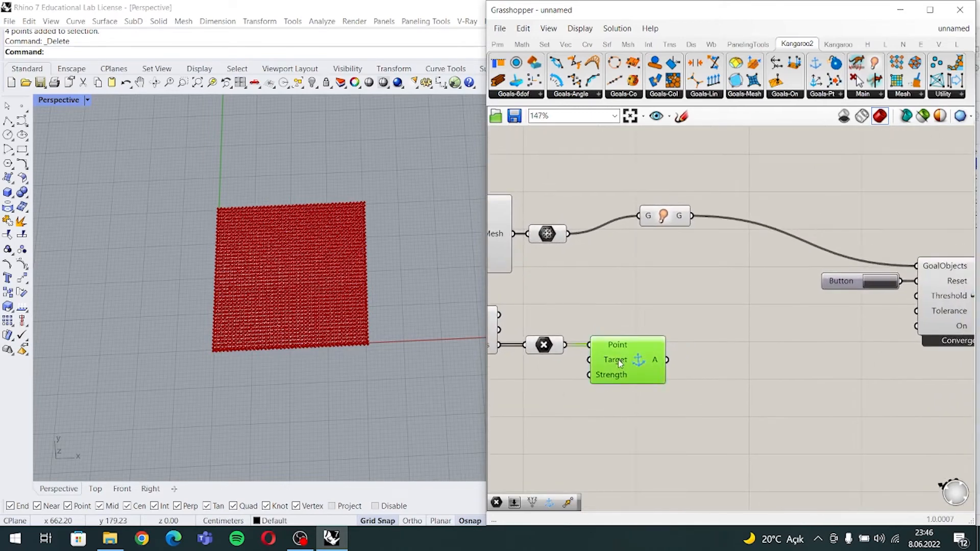
{"action": "left_click", "coordinate": [554, 351]}
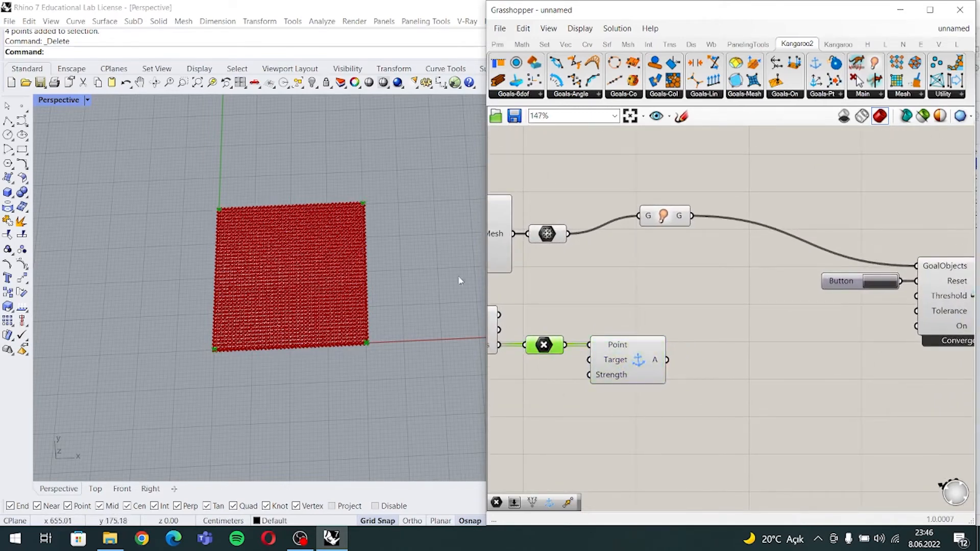
{"action": "left_click", "coordinate": [747, 374]}
{"action": "right_click_drag", "start_coordinate": [746, 374], "coordinate": [706, 374]}
{"action": "left_click_drag", "start_coordinate": [626, 360], "coordinate": [876, 266]}
- Flatten the Solver's GoalObjects input
{"action": "scroll", "coordinate": [877, 272], "scroll_direction": "up", "scroll_amount": 5}
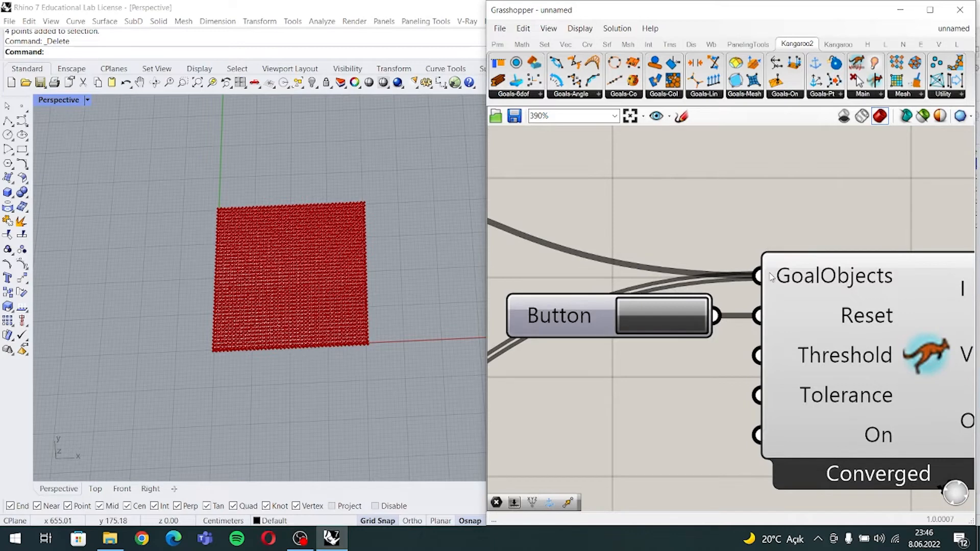
{"action": "right_click", "coordinate": [771, 276]}
{"action": "left_click", "coordinate": [793, 363]}
{"action": "scroll", "coordinate": [636, 397], "scroll_direction": "down", "scroll_amount": 4}
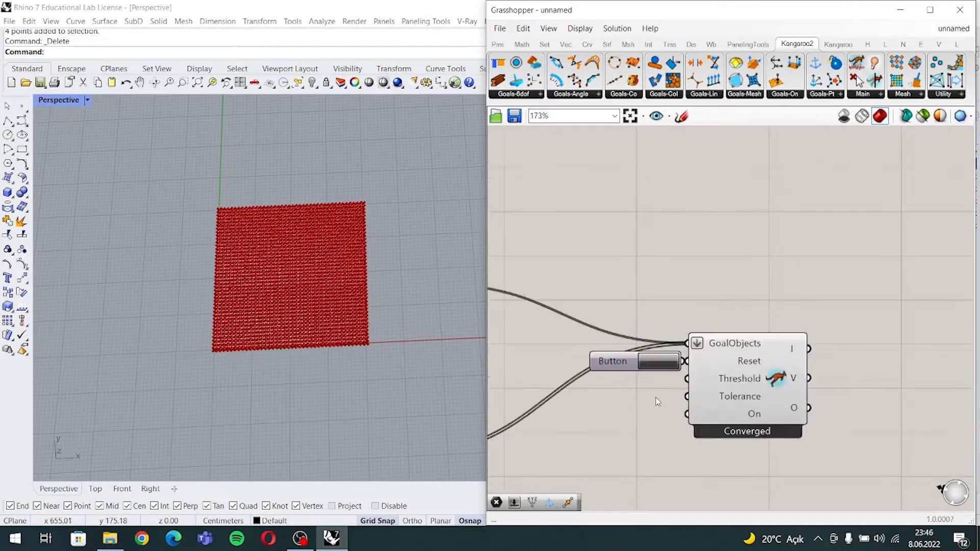
- Examine the Anchor and Solver wiring and the corner points supplied by Deconstruct Brep through the Point parameter
{"action": "right_click_drag", "start_coordinate": [657, 401], "coordinate": [739, 395]}
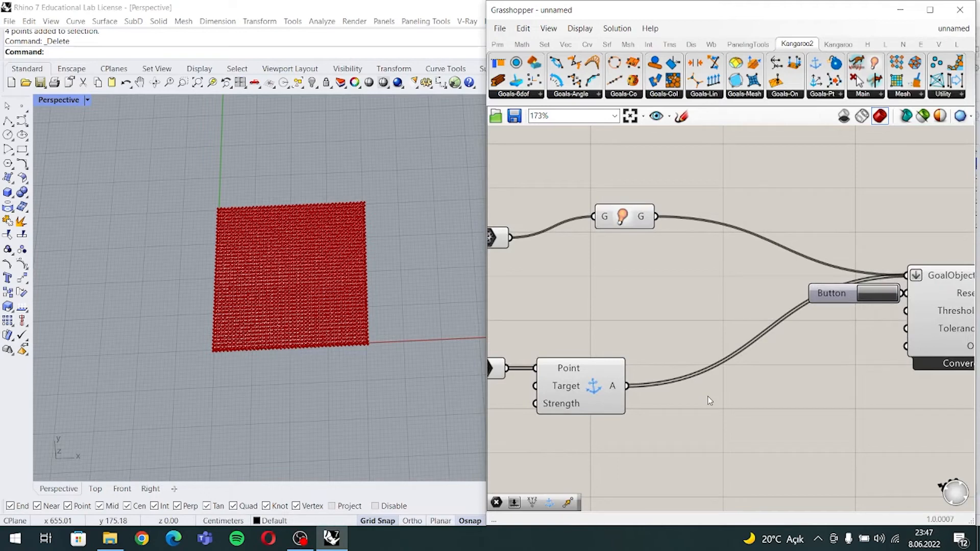
{"action": "right_click_drag", "start_coordinate": [802, 388], "coordinate": [757, 396]}
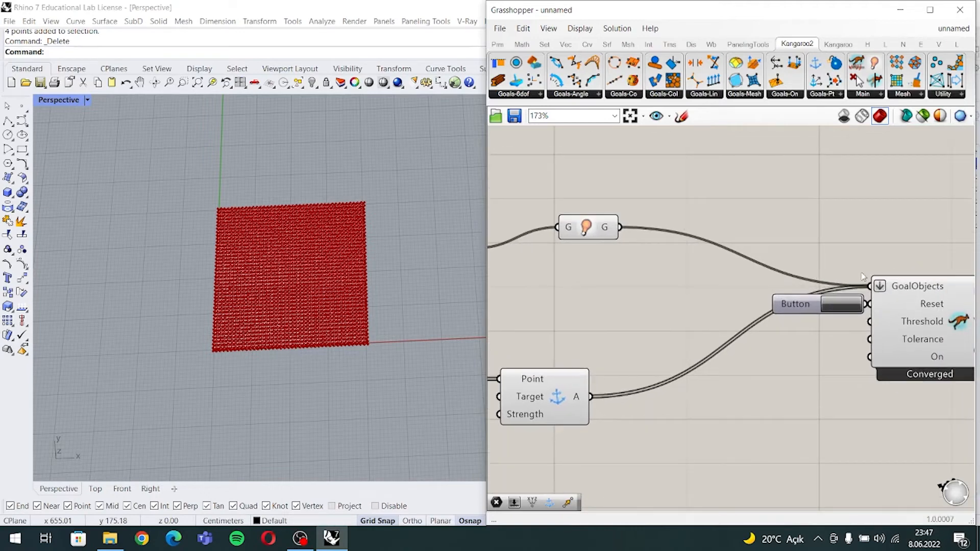
{"action": "scroll", "coordinate": [725, 415], "scroll_direction": "down", "scroll_amount": 4}
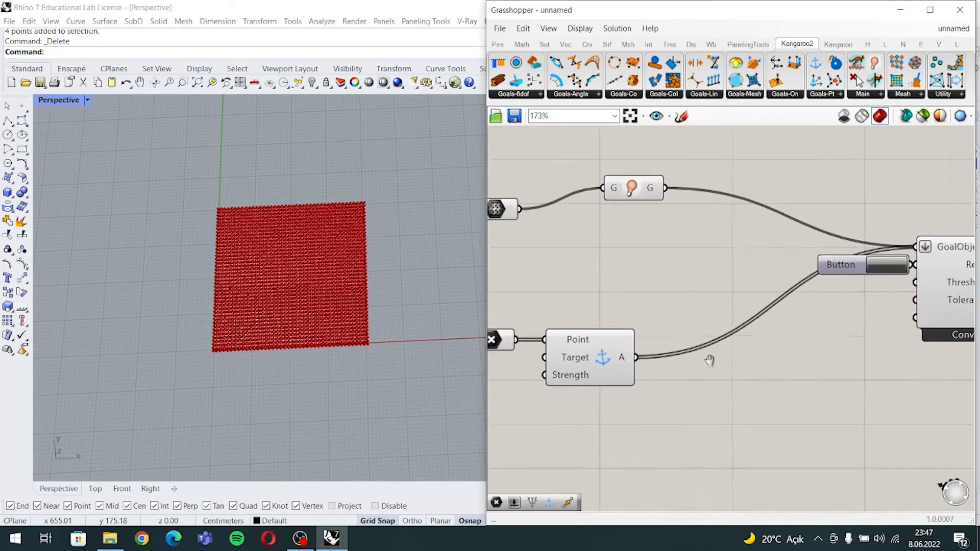
{"action": "left_click", "coordinate": [689, 387]}
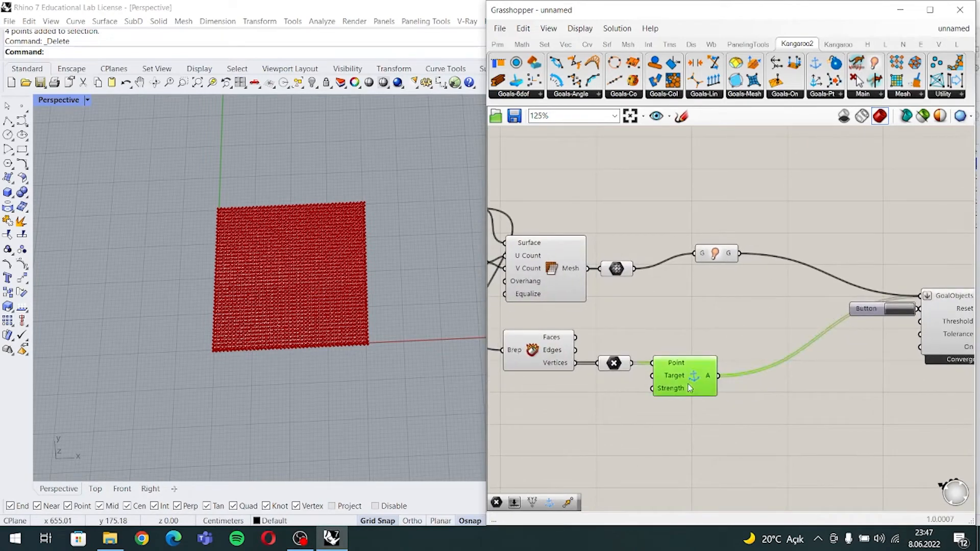
{"action": "left_click", "coordinate": [610, 362]}
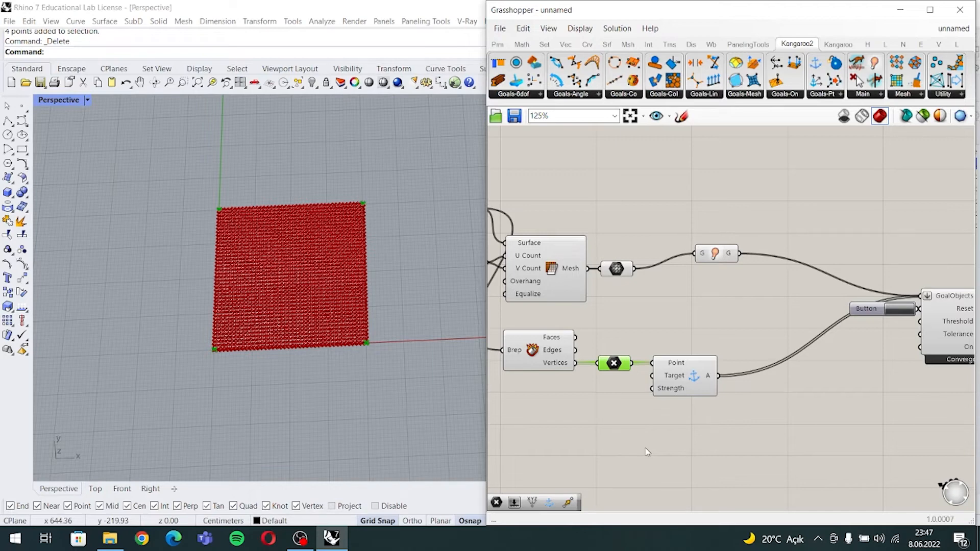
{"action": "right_click_drag", "start_coordinate": [646, 452], "coordinate": [720, 449]}
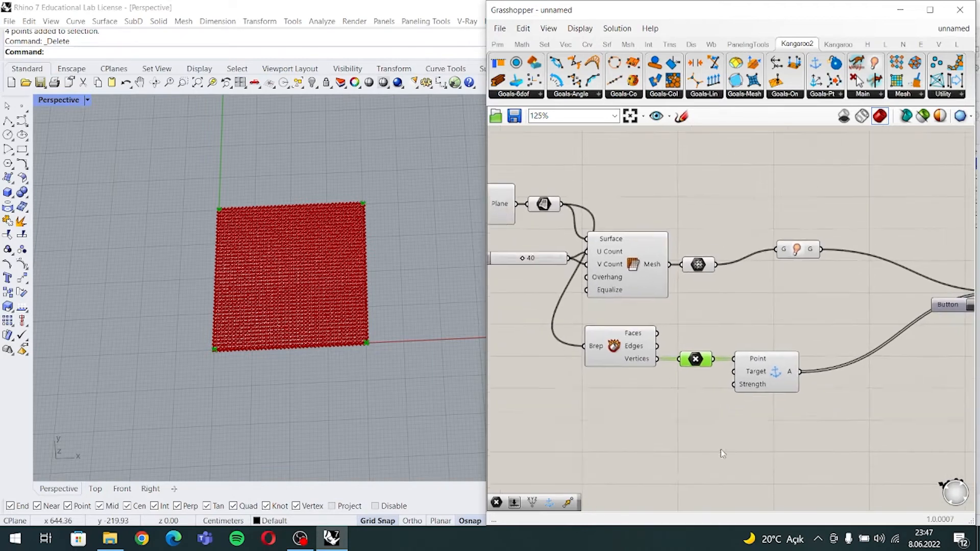
{"action": "right_click_drag", "start_coordinate": [720, 386], "coordinate": [699, 396]}
{"action": "scroll", "coordinate": [649, 401], "scroll_direction": "up", "scroll_amount": 2}
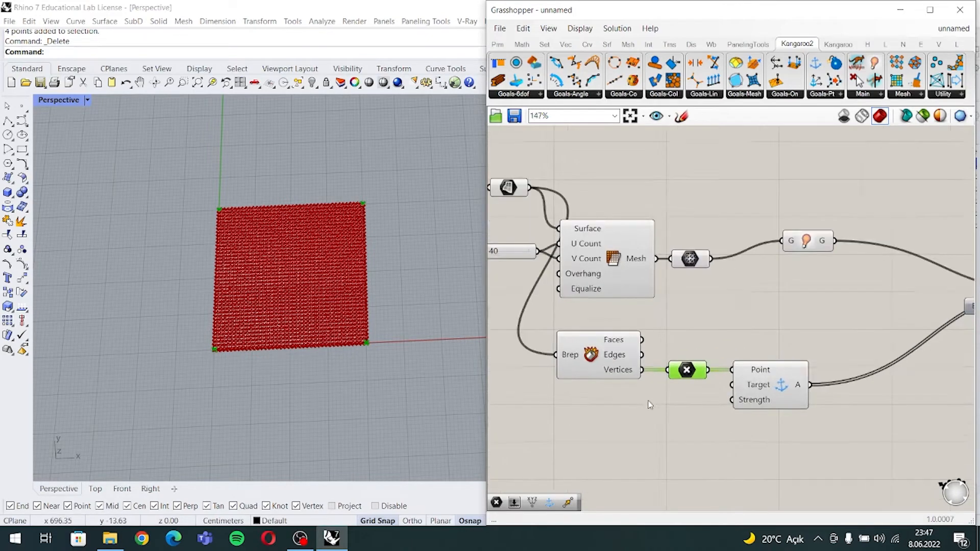
{"action": "right_click_drag", "start_coordinate": [673, 454], "coordinate": [661, 396]}
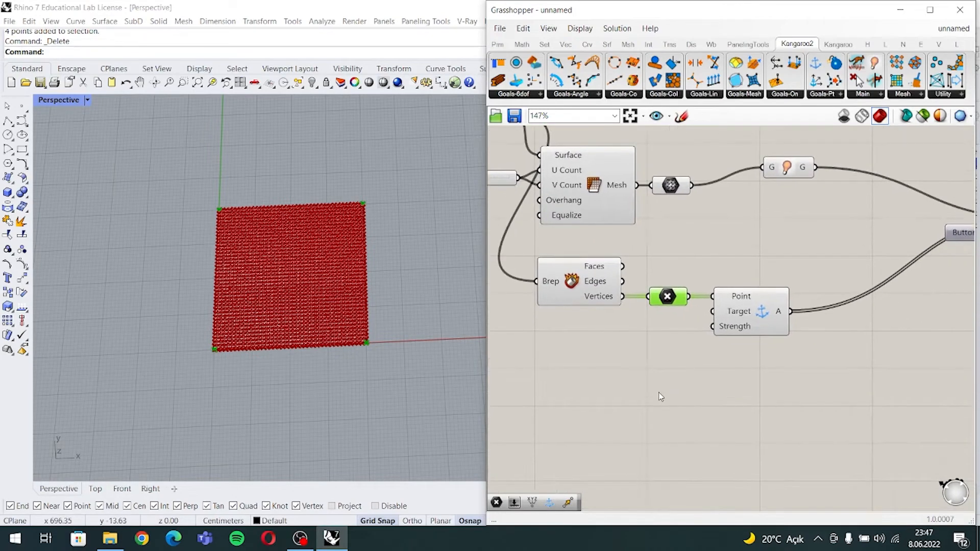
{"action": "right_click_drag", "start_coordinate": [695, 429], "coordinate": [692, 434]}
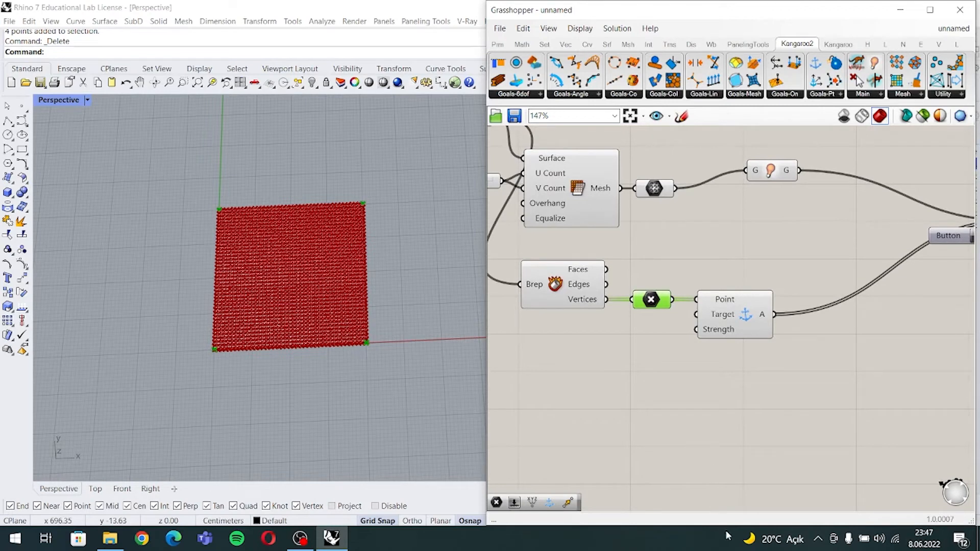
{"action": "left_click", "coordinate": [722, 452]}
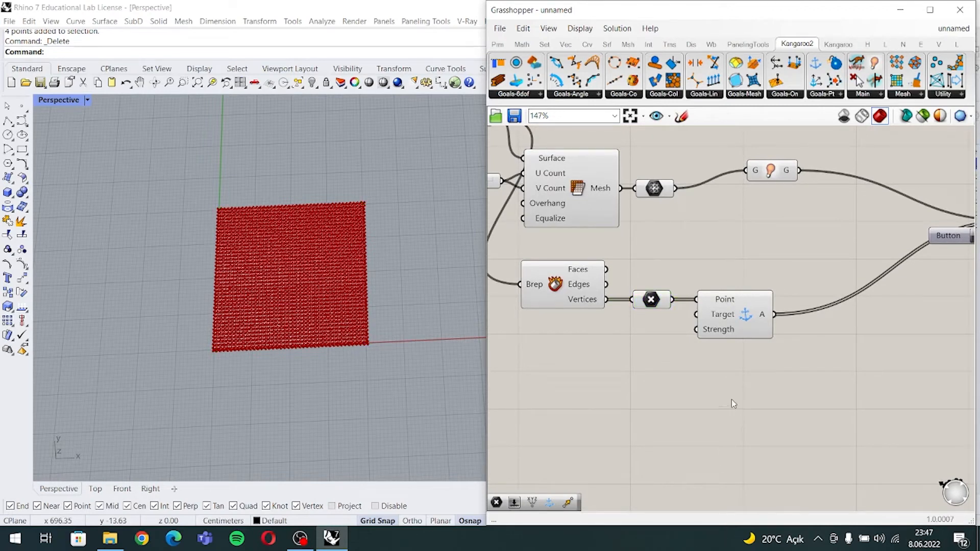
- Add Kangaroo's EdgeLengths goal to the canvas beneath the Anchor component
{"action": "left_click", "coordinate": [750, 96]}
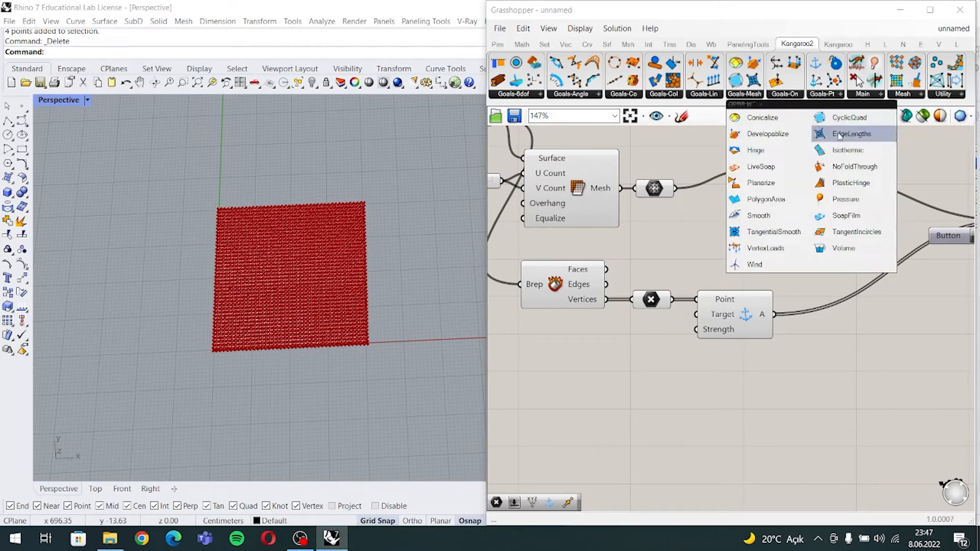
{"action": "left_click_drag", "start_coordinate": [734, 446], "coordinate": [748, 423]}
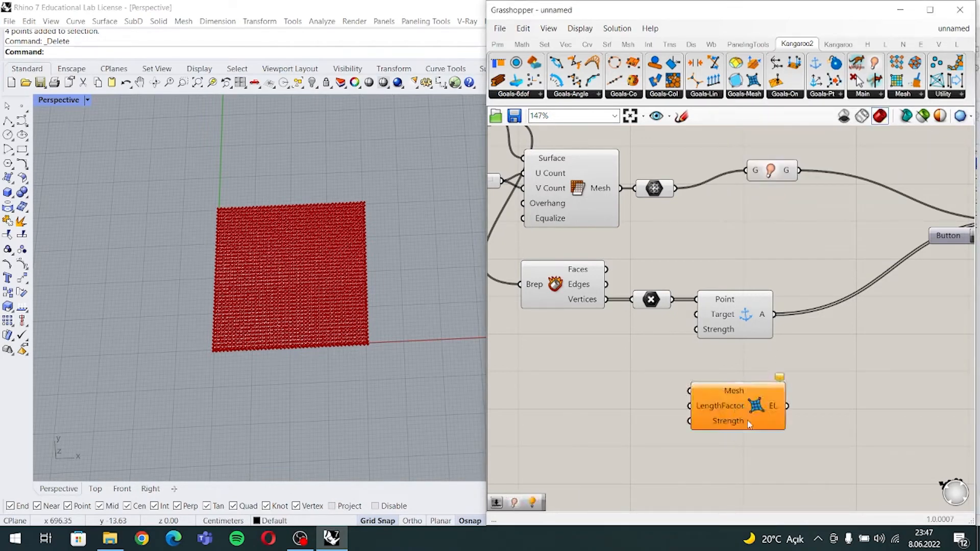
{"action": "right_click_drag", "start_coordinate": [821, 405], "coordinate": [798, 406]}
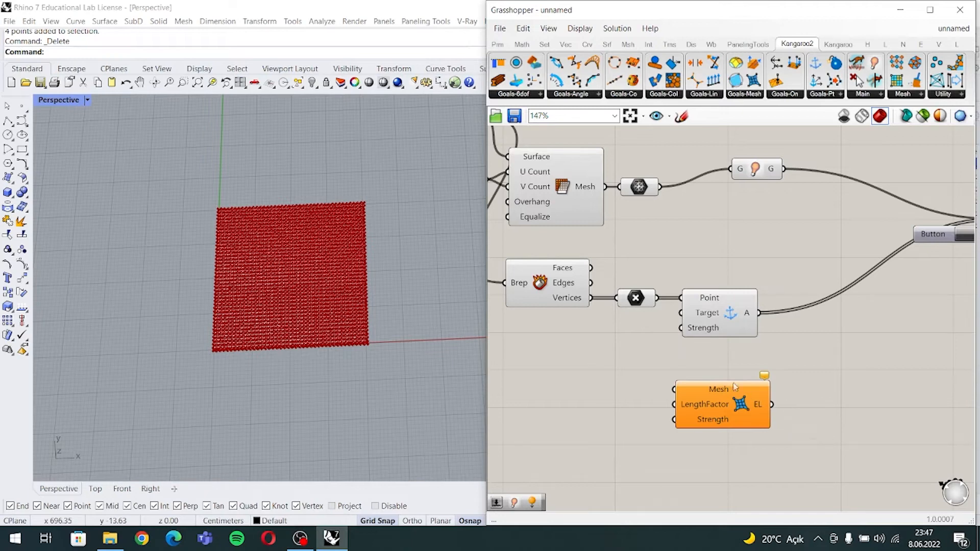
{"action": "left_click_drag", "start_coordinate": [724, 389], "coordinate": [743, 392]}
{"action": "right_click_drag", "start_coordinate": [649, 389], "coordinate": [665, 404]}
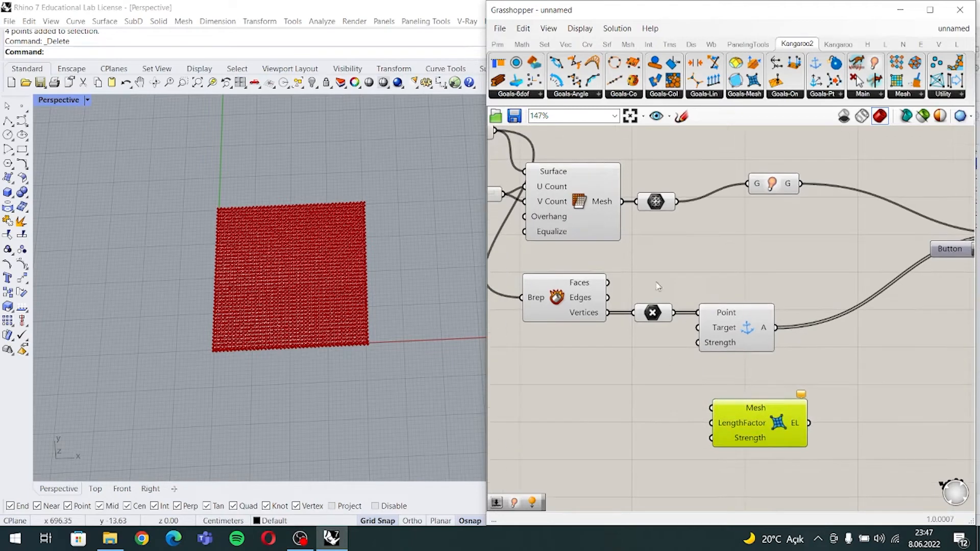
- Wire the Mesh parameter into EdgeLengths' Mesh input and its EL output into the Solver's GoalObjects alongside the other goals
{"action": "right_click_drag", "start_coordinate": [647, 249], "coordinate": [631, 221]}
{"action": "left_click_drag", "start_coordinate": [663, 179], "coordinate": [700, 382]}
{"action": "left_click_drag", "start_coordinate": [753, 398], "coordinate": [744, 384]}
{"action": "left_click", "coordinate": [745, 427]}
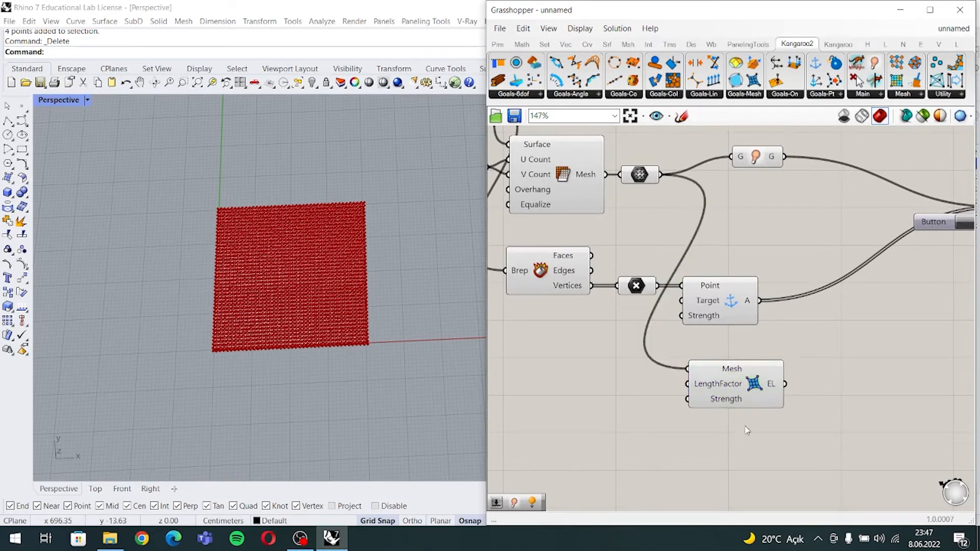
{"action": "right_click_drag", "start_coordinate": [865, 384], "coordinate": [773, 409]}
{"action": "left_click_drag", "start_coordinate": [695, 409], "coordinate": [903, 239]}
{"action": "left_click", "coordinate": [611, 431]}
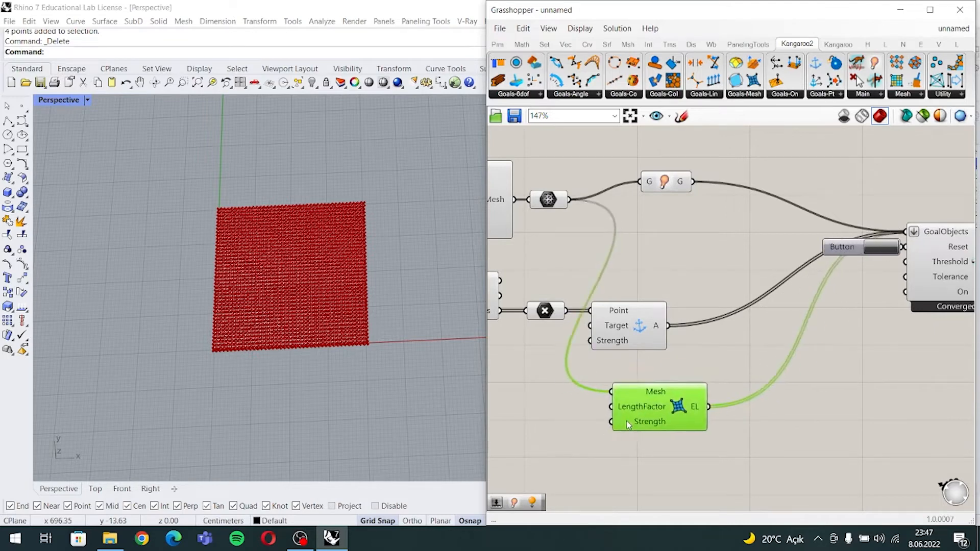
- Create a number slider ranging from 0 to 1.00 with a value of 0.40 beside the EdgeLengths component
{"action": "right_click_drag", "start_coordinate": [560, 438], "coordinate": [636, 427]}
{"action": "left_click", "coordinate": [626, 421]}
{"action": "scroll", "coordinate": [720, 403], "scroll_direction": "up", "scroll_amount": 3}
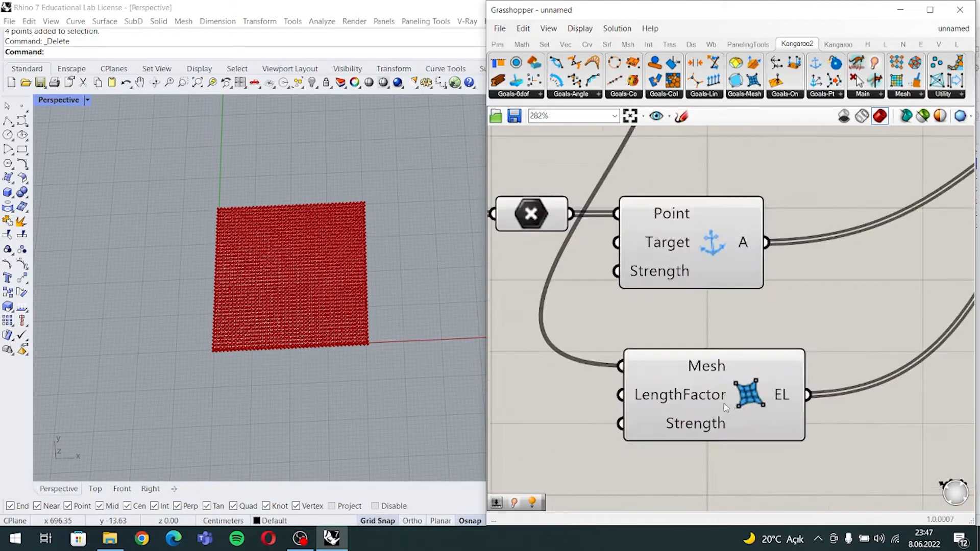
{"action": "left_click_drag", "start_coordinate": [589, 377], "coordinate": [731, 415]}
{"action": "left_click_drag", "start_coordinate": [585, 409], "coordinate": [750, 456]}
{"action": "right_click_drag", "start_coordinate": [528, 432], "coordinate": [597, 424]}
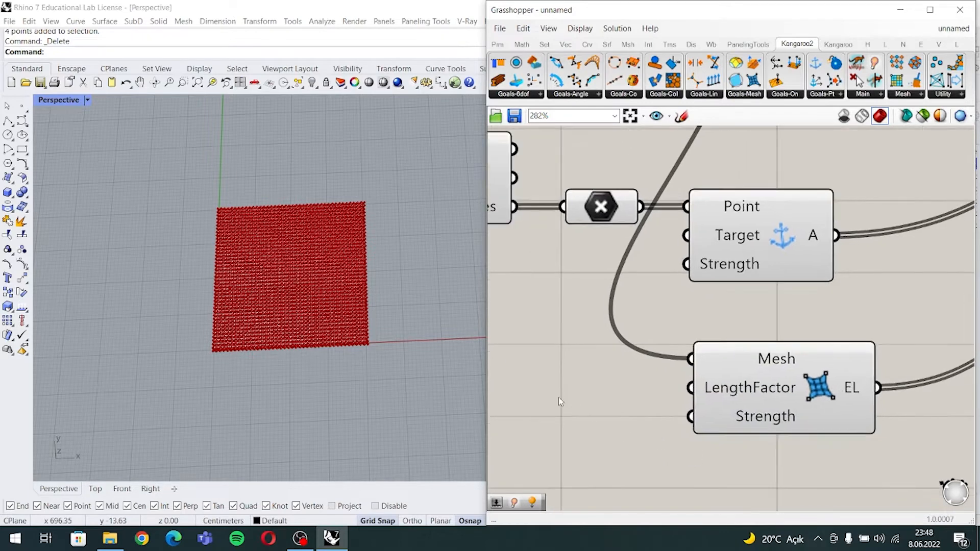
{"action": "right_click_drag", "start_coordinate": [559, 397], "coordinate": [584, 398]}
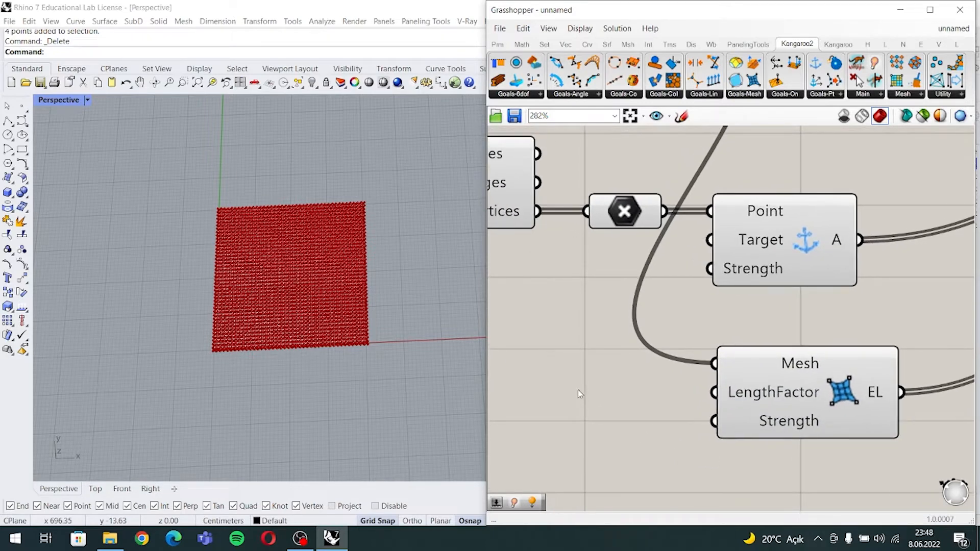
{"action": "double_click", "coordinate": [578, 395]}
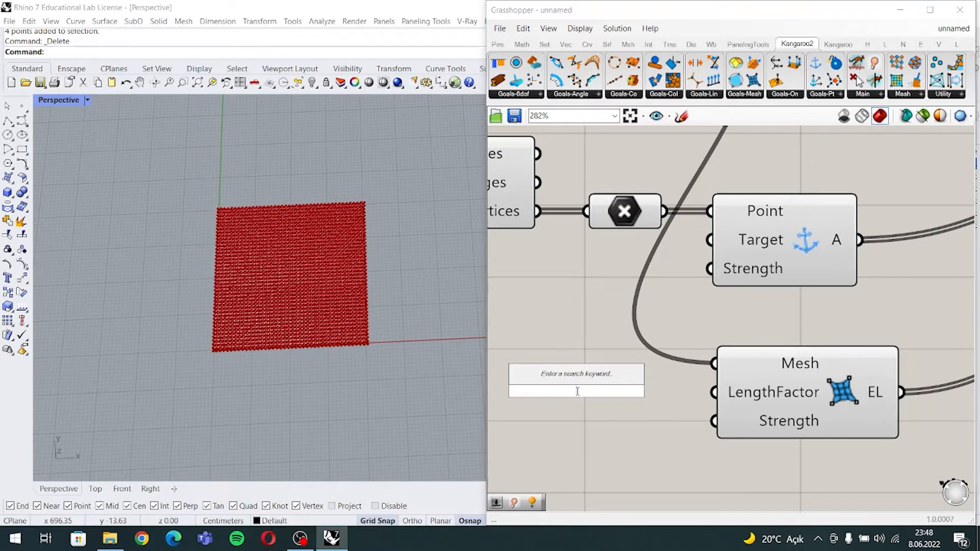
{"action": "type", "text": "0.0"}
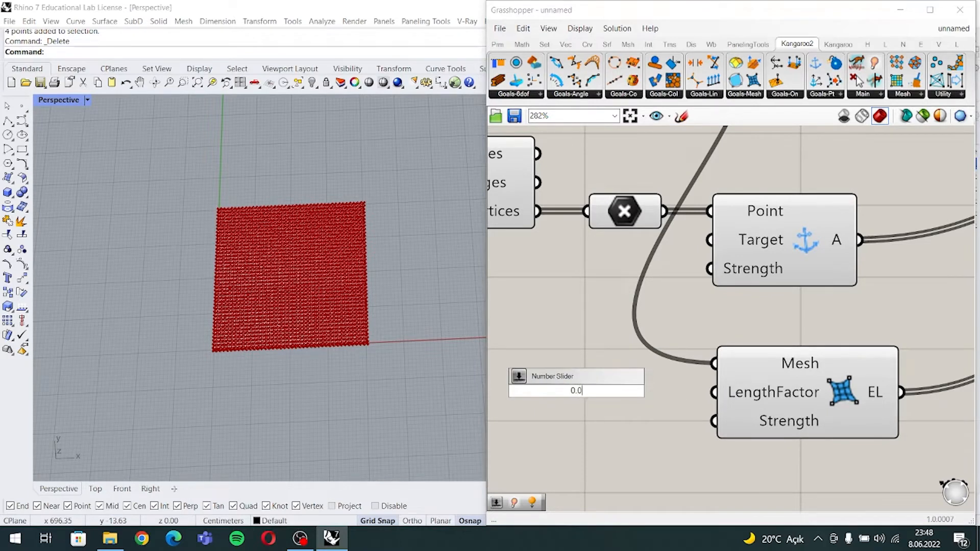
{"action": "type", "text": "0<0.40<1.00"}
{"action": "key", "text": "Return"}
- Wire the 0.40 slider into EdgeLengths' LengthFactor input and place it level with that input
{"action": "right_click_drag", "start_coordinate": [541, 408], "coordinate": [758, 387]}
{"action": "scroll", "coordinate": [758, 387], "scroll_direction": "down", "scroll_amount": 2}
{"action": "left_click_drag", "start_coordinate": [757, 388], "coordinate": [684, 388]}
{"action": "left_click_drag", "start_coordinate": [820, 376], "coordinate": [886, 376]}
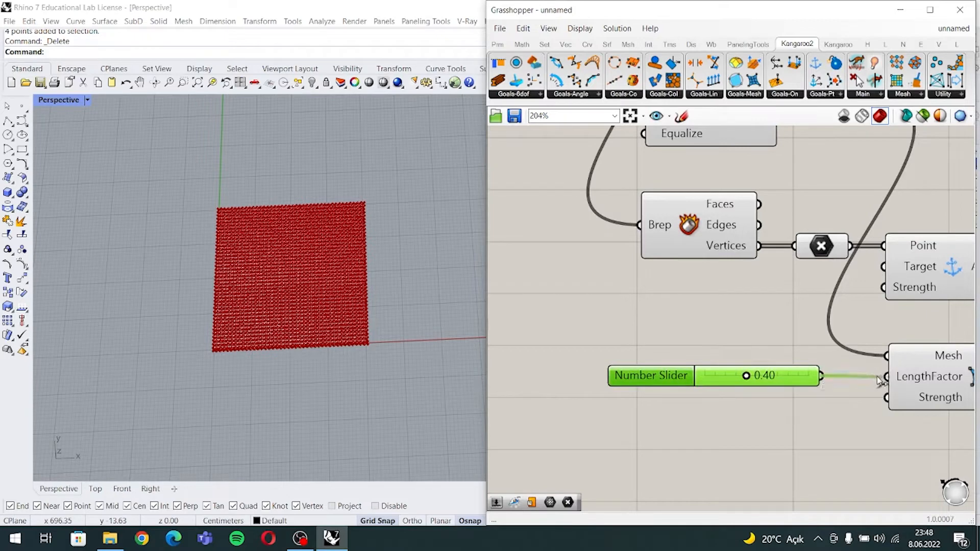
{"action": "left_click_drag", "start_coordinate": [681, 381], "coordinate": [699, 381]}
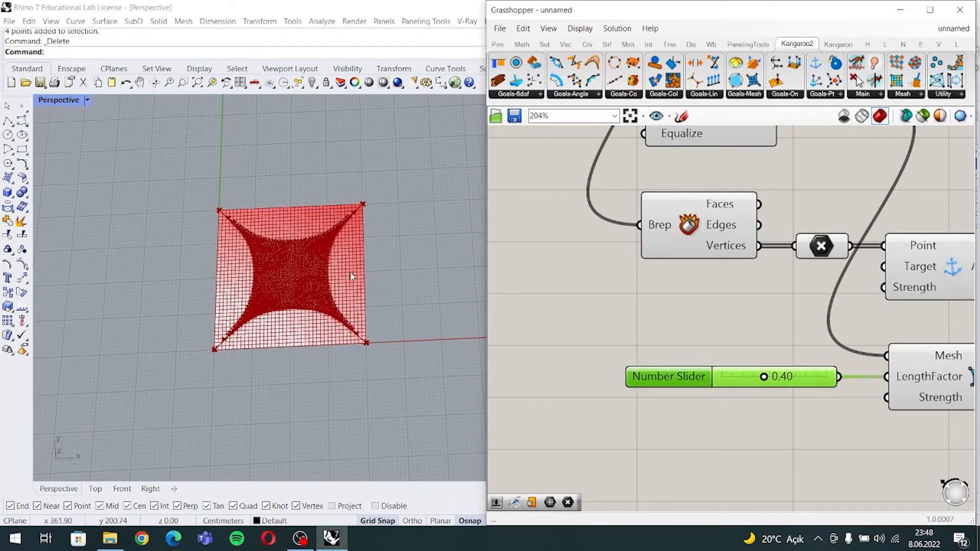
- Create a second number slider ranging from 0 to 40 with a value of 10 below the LengthFactor slider
{"action": "right_click_drag", "start_coordinate": [316, 225], "coordinate": [380, 332]}
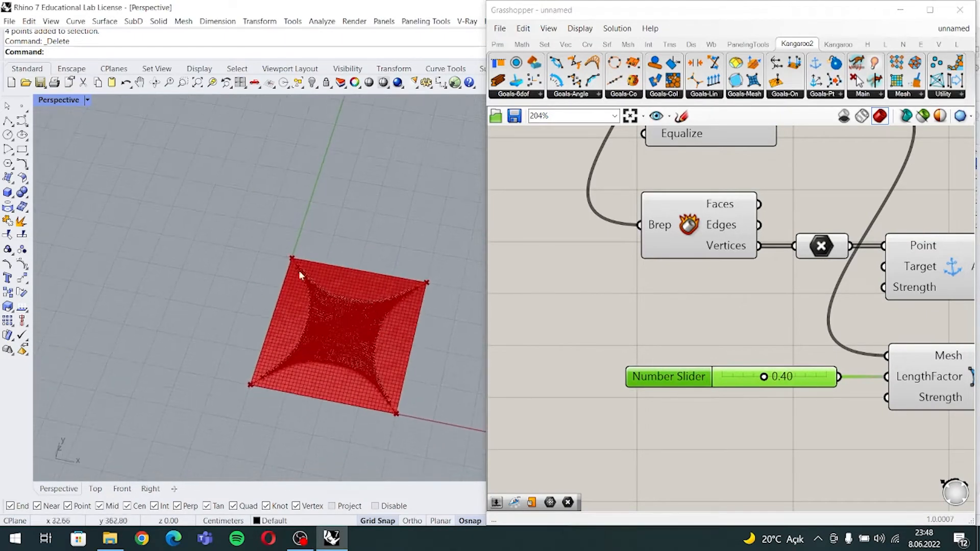
{"action": "right_click_drag", "start_coordinate": [420, 287], "coordinate": [241, 327]}
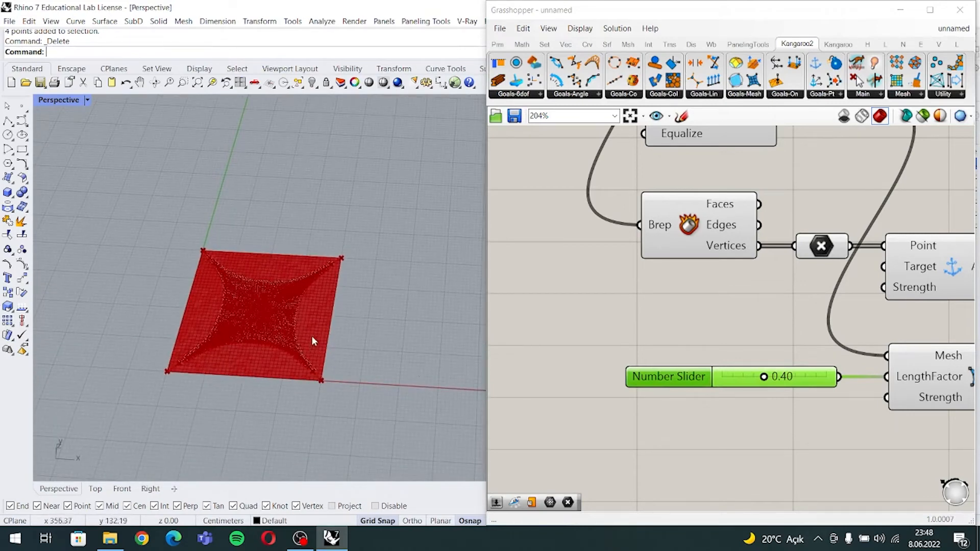
{"action": "right_click_drag", "start_coordinate": [311, 336], "coordinate": [386, 304], "text": "ctrl"}
{"action": "right_click_drag", "start_coordinate": [783, 440], "coordinate": [749, 419]}
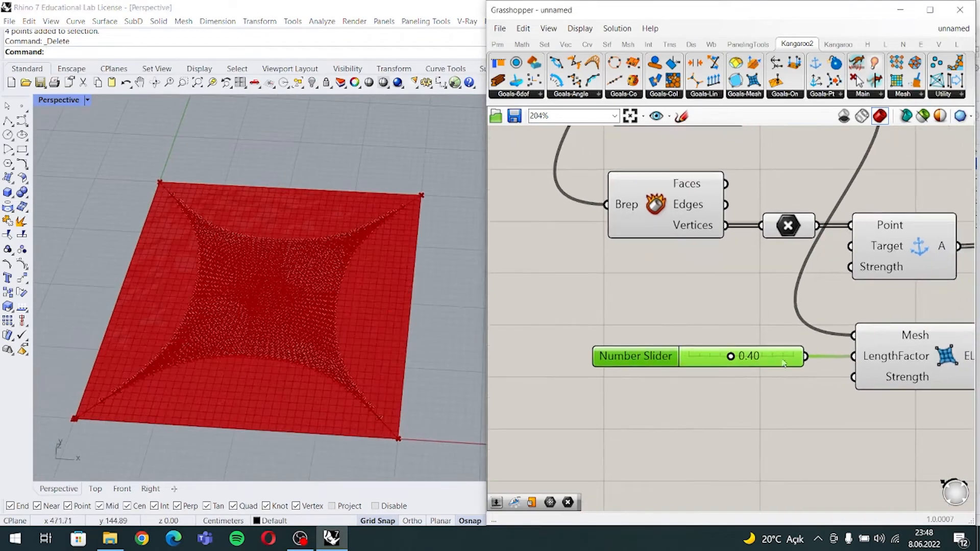
{"action": "double_click", "coordinate": [699, 403]}
{"action": "type", "text": "0<10<"}
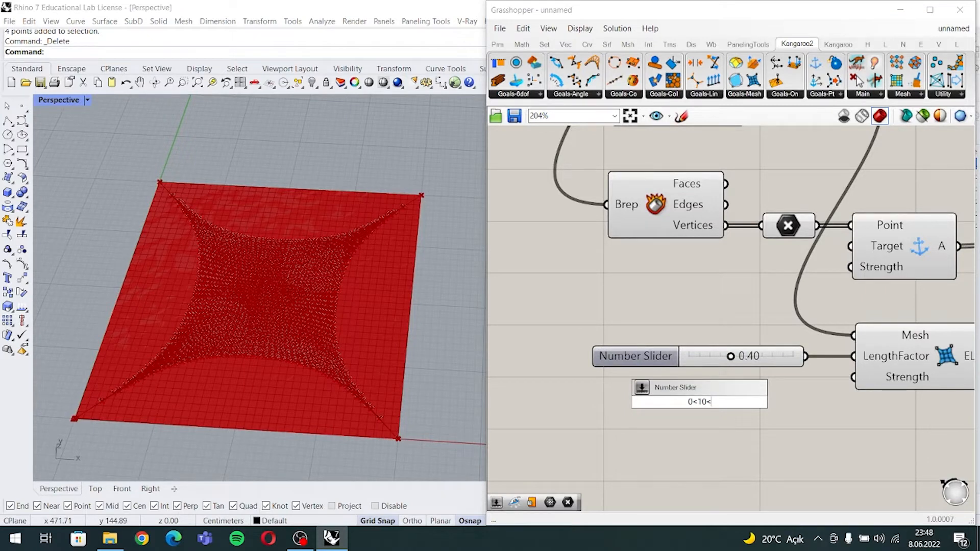
{"action": "type", "text": "40"}
{"action": "key", "text": "Return"}
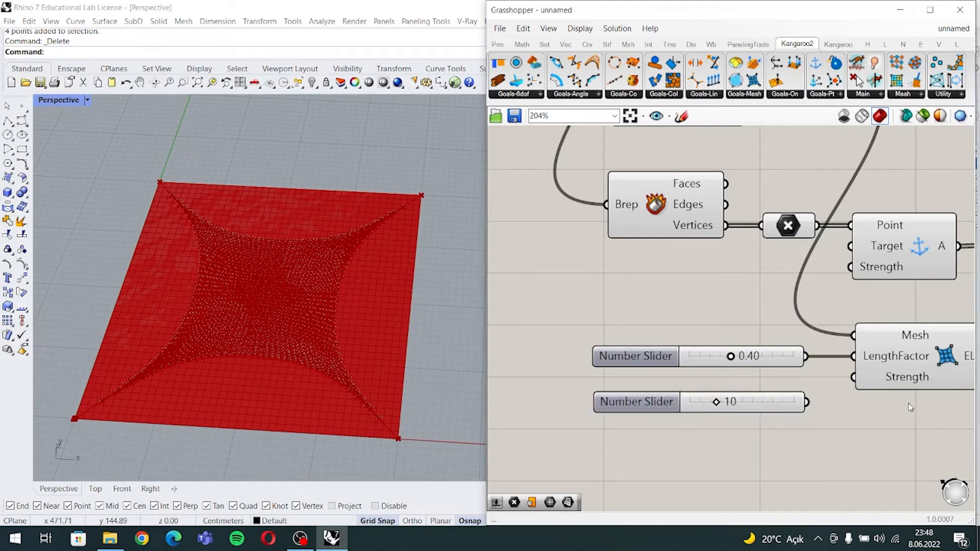
- Wire the slider of 10 into EdgeLengths' Strength input and stack it directly under the LengthFactor slider
{"action": "left_click_drag", "start_coordinate": [807, 402], "coordinate": [852, 377]}
{"action": "left_click_drag", "start_coordinate": [662, 403], "coordinate": [661, 378]}
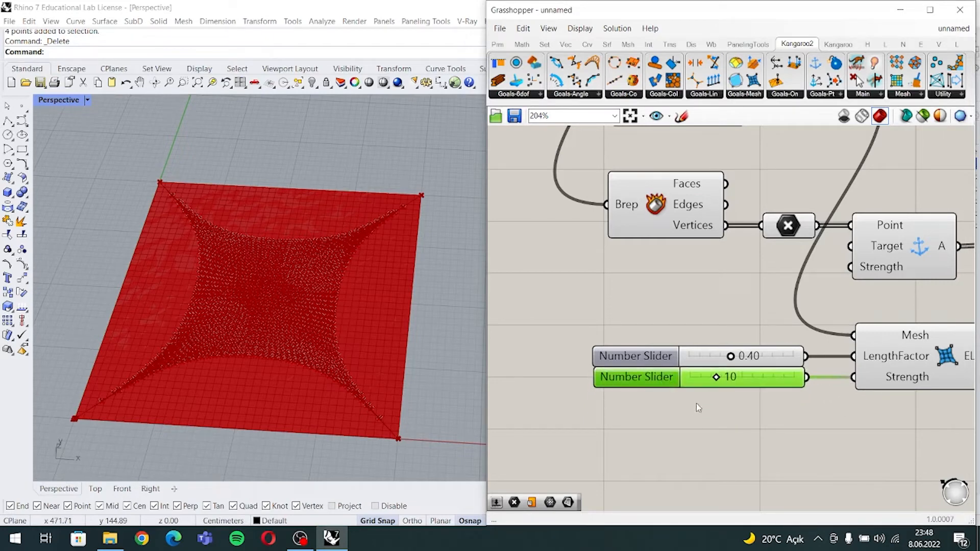
{"action": "right_click_drag", "start_coordinate": [719, 280], "coordinate": [633, 363]}
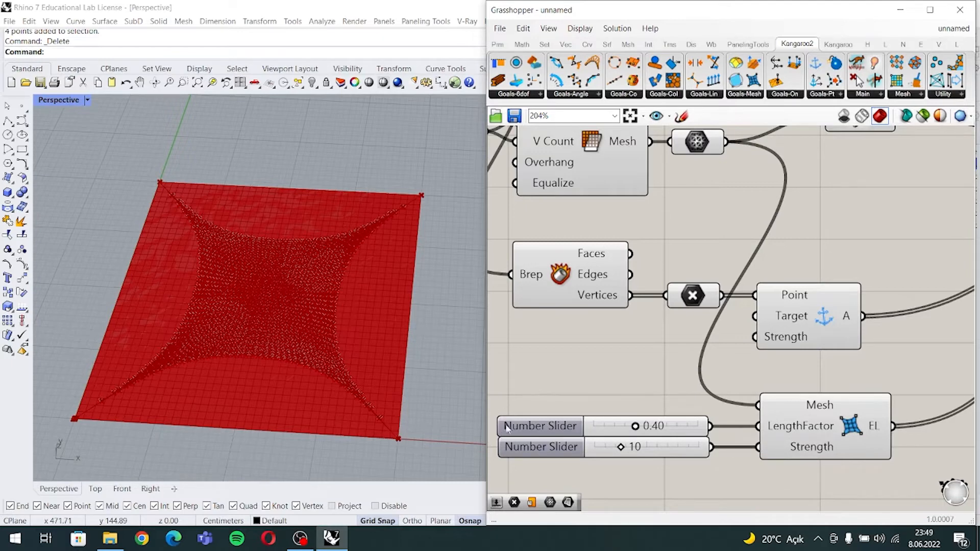
{"action": "right_click_drag", "start_coordinate": [690, 347], "coordinate": [679, 351]}
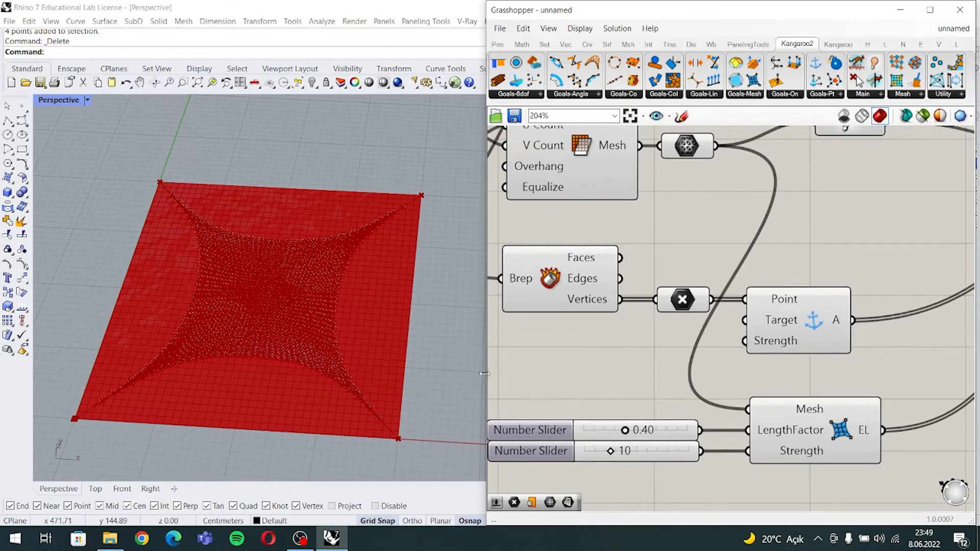
- Duplicate the corner Point parameter directly below the original and internalise the copy's data
{"action": "left_click", "coordinate": [681, 304]}
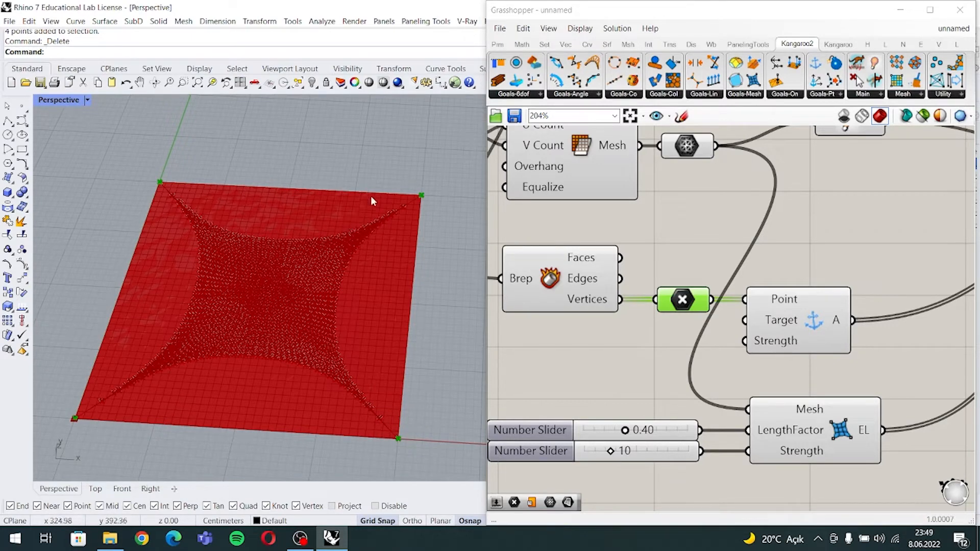
{"action": "left_click", "coordinate": [629, 341]}
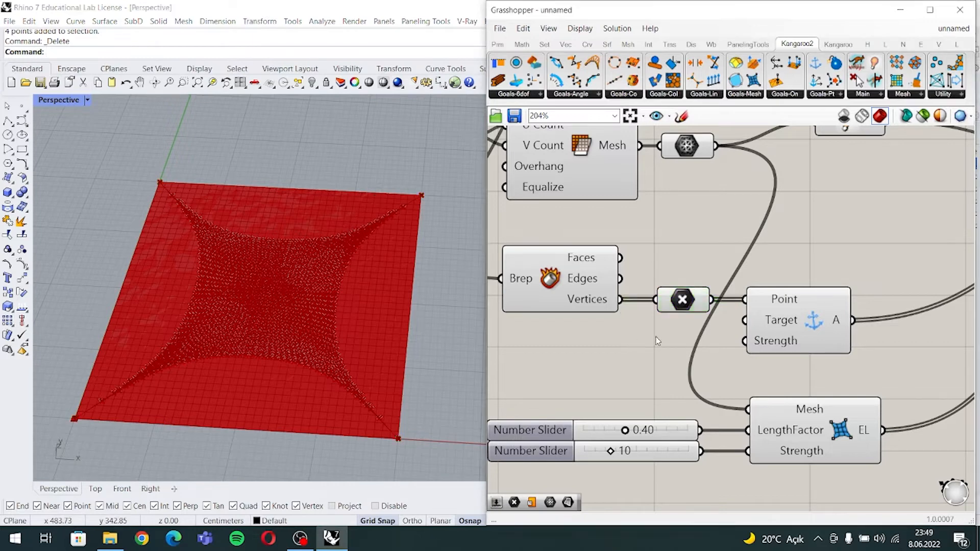
{"action": "mouse_move", "coordinate": [654, 339]}
{"action": "right_mouse_down"}
{"action": "mouse_move", "coordinate": [632, 324]}
{"action": "mouse_move", "coordinate": [647, 322]}
{"action": "right_mouse_up"}
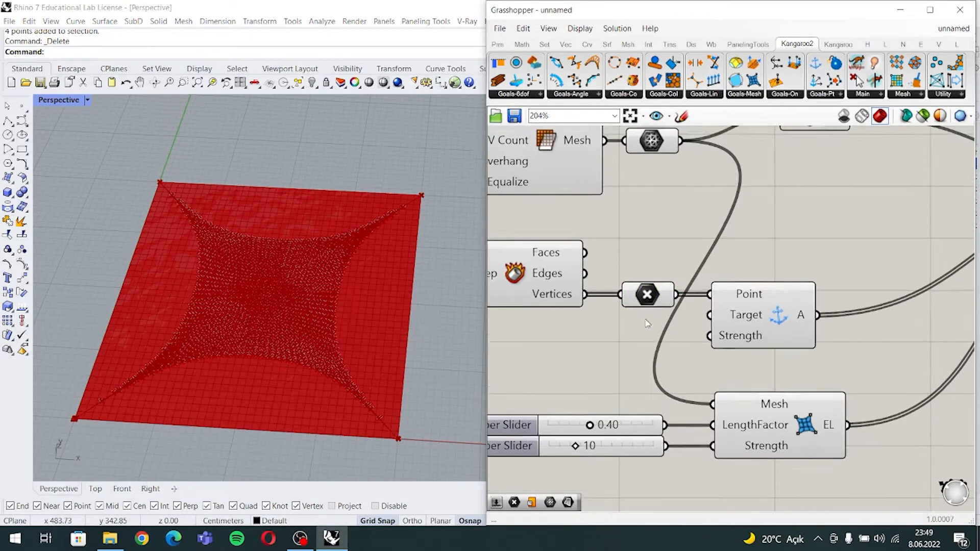
{"action": "left_click", "coordinate": [648, 295]}
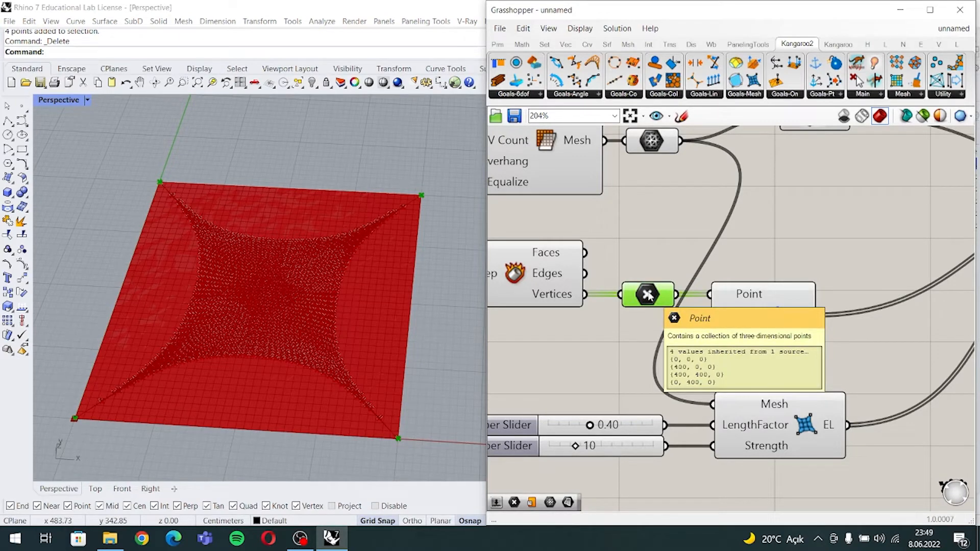
{"action": "left_click_drag", "start_coordinate": [648, 294], "coordinate": [647, 334], "text": "alt"}
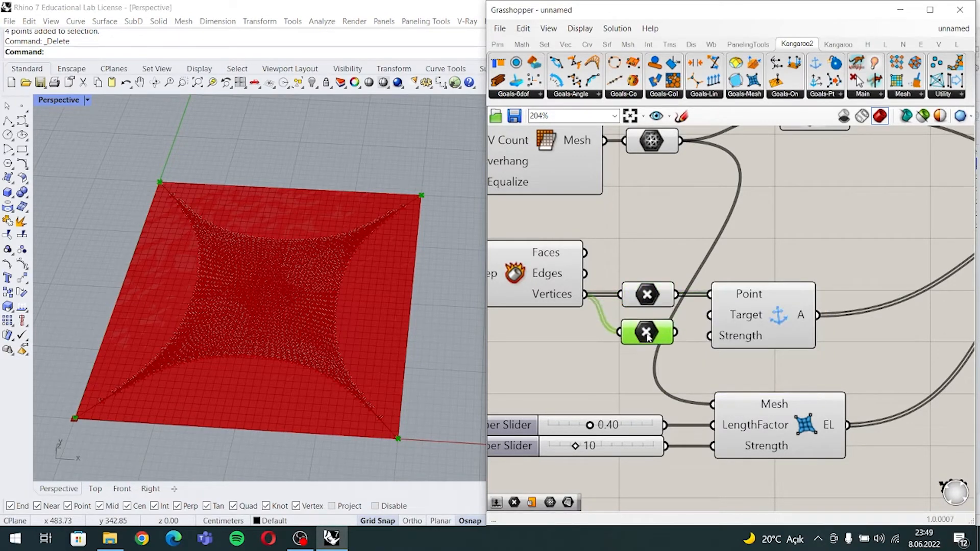
{"action": "right_click", "coordinate": [647, 334]}
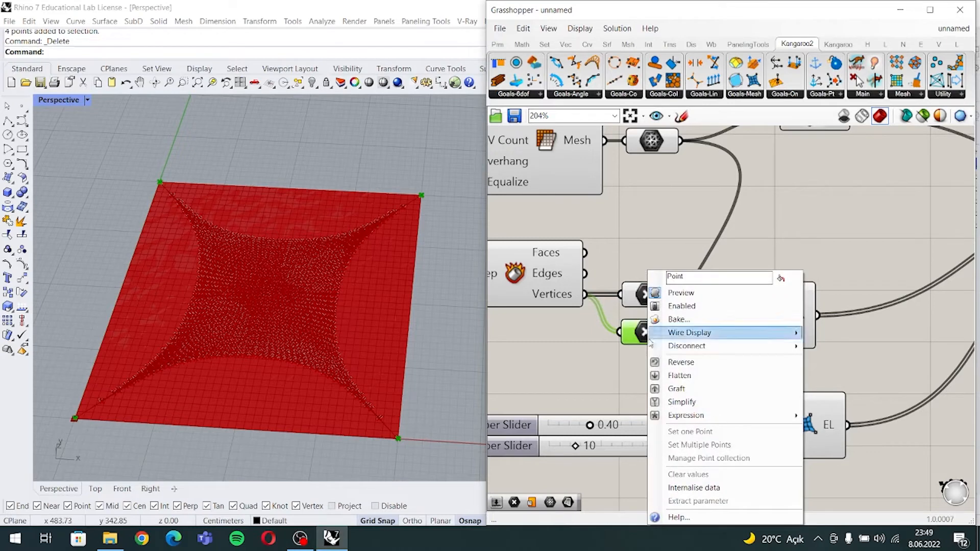
{"action": "left_click", "coordinate": [680, 489]}
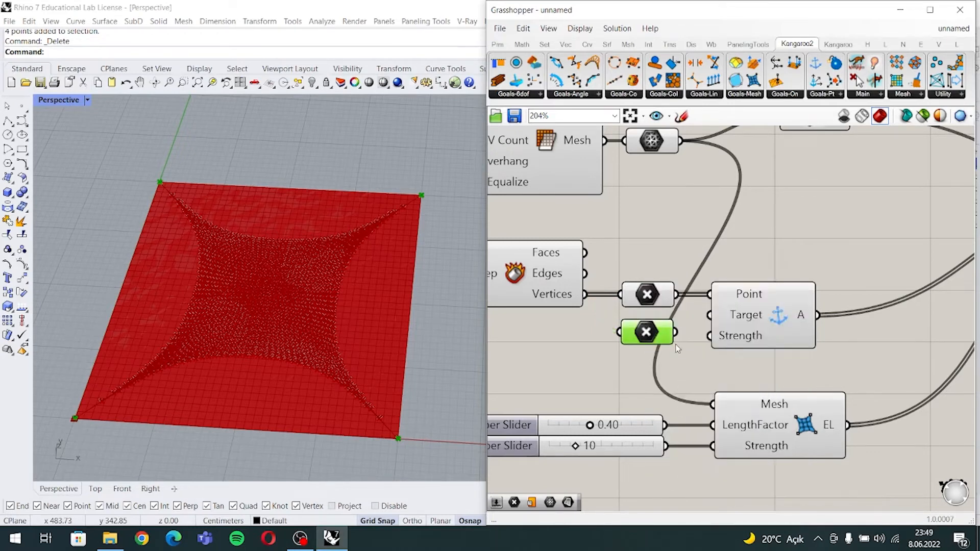
- Wire the internalised Point copy into Anchor's Target input and select the copy to edit its points
{"action": "left_click_drag", "start_coordinate": [676, 332], "coordinate": [709, 315]}
{"action": "left_click", "coordinate": [627, 368]}
{"action": "right_click_drag", "start_coordinate": [626, 366], "coordinate": [611, 345]}
{"action": "left_click", "coordinate": [629, 317]}
- Move the two rear target points in the viewport, raising one about 88 cm and the other about 78 cm and outward about 47 cm
{"action": "right_click_drag", "start_coordinate": [443, 443], "coordinate": [386, 225]}
{"action": "left_click_drag", "start_coordinate": [393, 220], "coordinate": [449, 183]}
{"action": "left_click_drag", "start_coordinate": [159, 181], "coordinate": [145, 127]}
{"action": "right_click_drag", "start_coordinate": [174, 347], "coordinate": [222, 289], "text": "shift"}
{"action": "scroll", "coordinate": [216, 286], "scroll_direction": "down", "scroll_amount": 7}
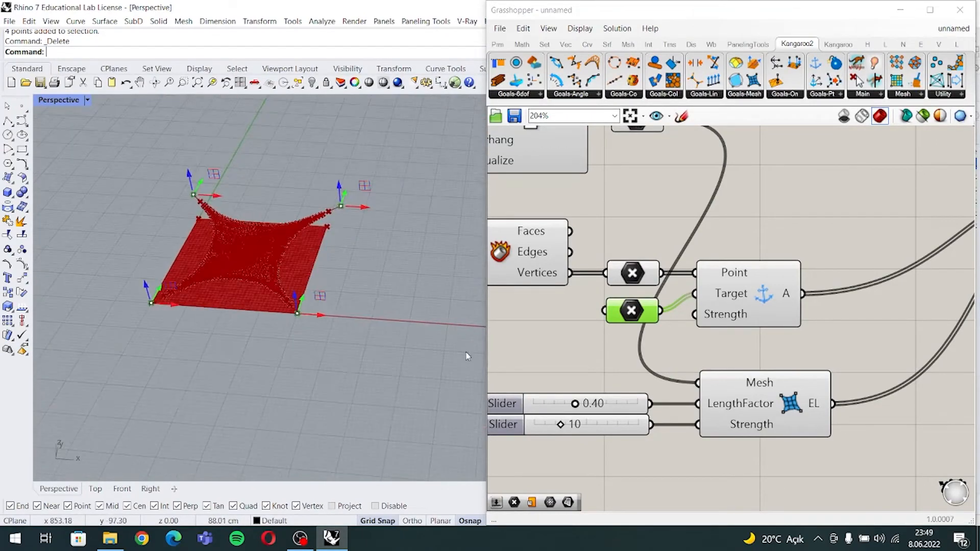
{"action": "scroll", "coordinate": [699, 297], "scroll_direction": "down", "scroll_amount": 5}
{"action": "right_click_drag", "start_coordinate": [664, 200], "coordinate": [715, 244]}
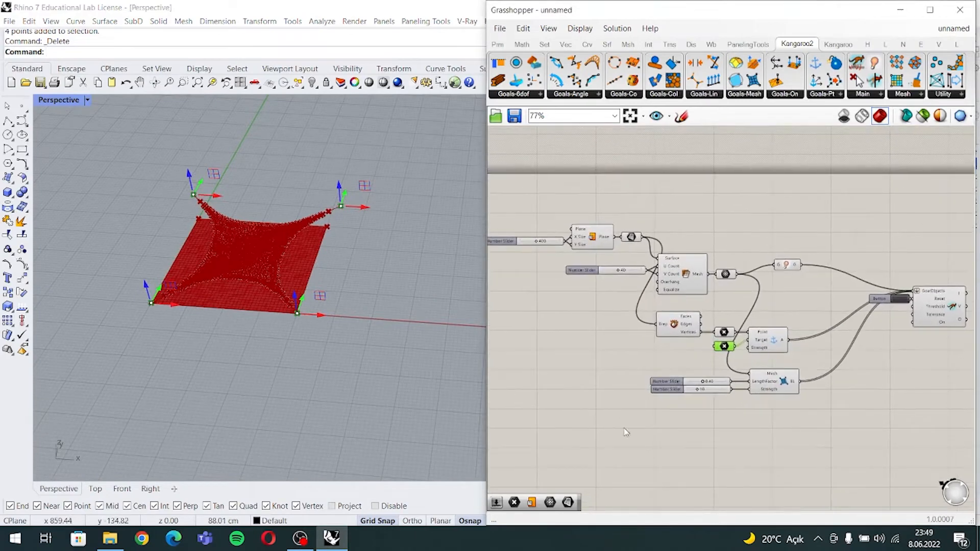
- Pull the two front target points outward along negative Y, by about 96 cm and about 70 cm
{"action": "scroll", "coordinate": [277, 278], "scroll_direction": "up", "scroll_amount": 4}
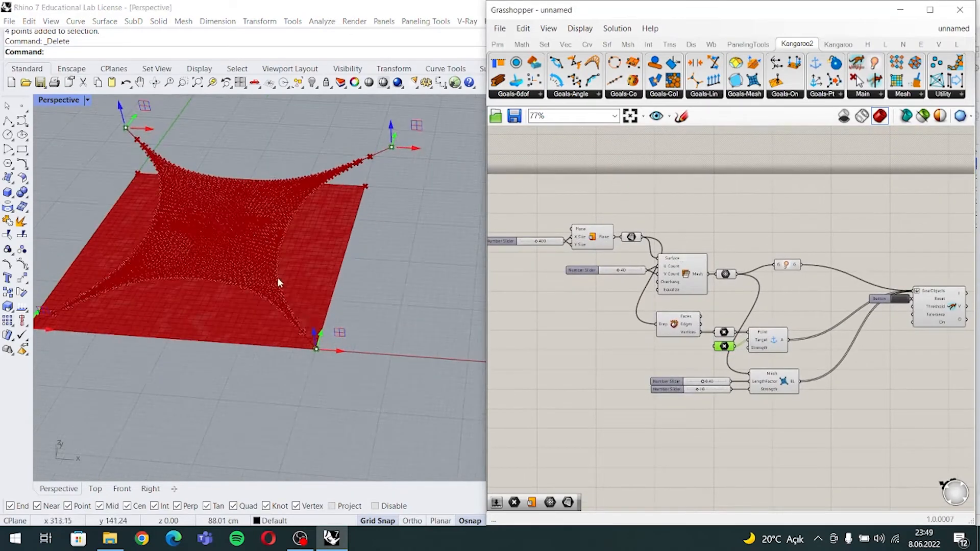
{"action": "left_click", "coordinate": [319, 346]}
{"action": "right_click_drag", "start_coordinate": [255, 285], "coordinate": [121, 319]}
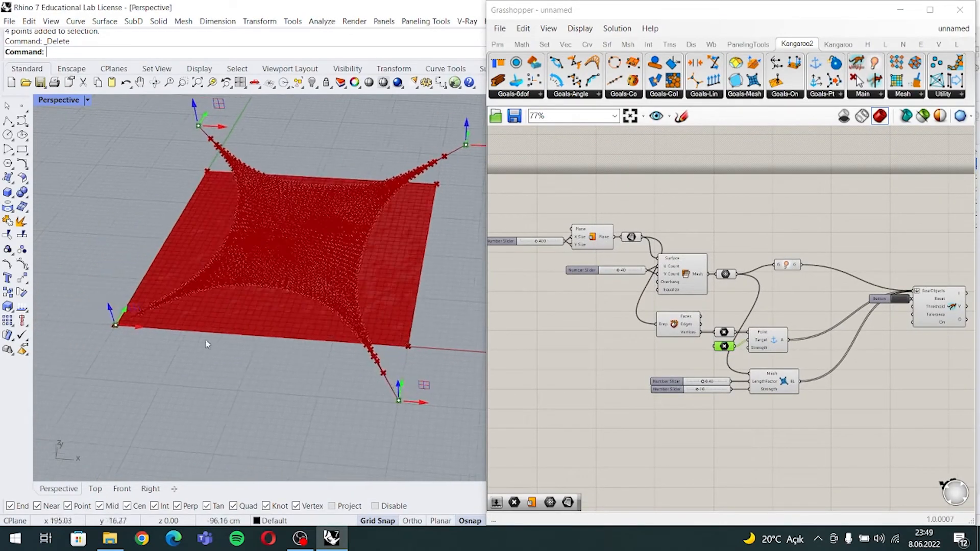
{"action": "left_click_drag", "start_coordinate": [121, 315], "coordinate": [103, 344]}
{"action": "right_click_drag", "start_coordinate": [354, 296], "coordinate": [321, 327]}
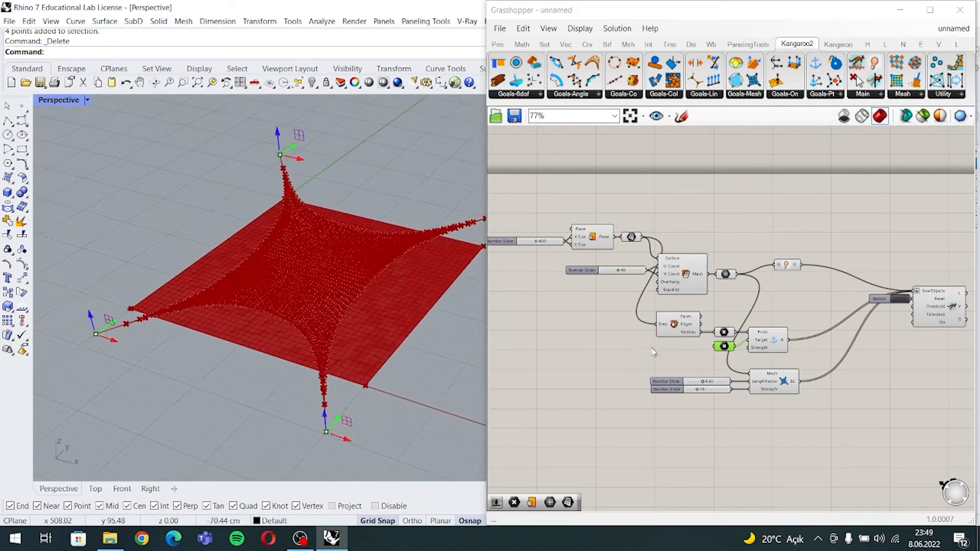
- Delete the internalised Point copy that feeds Anchor's Target input
{"action": "scroll", "coordinate": [746, 338], "scroll_direction": "up", "scroll_amount": 3}
{"action": "mouse_move", "coordinate": [702, 357]}
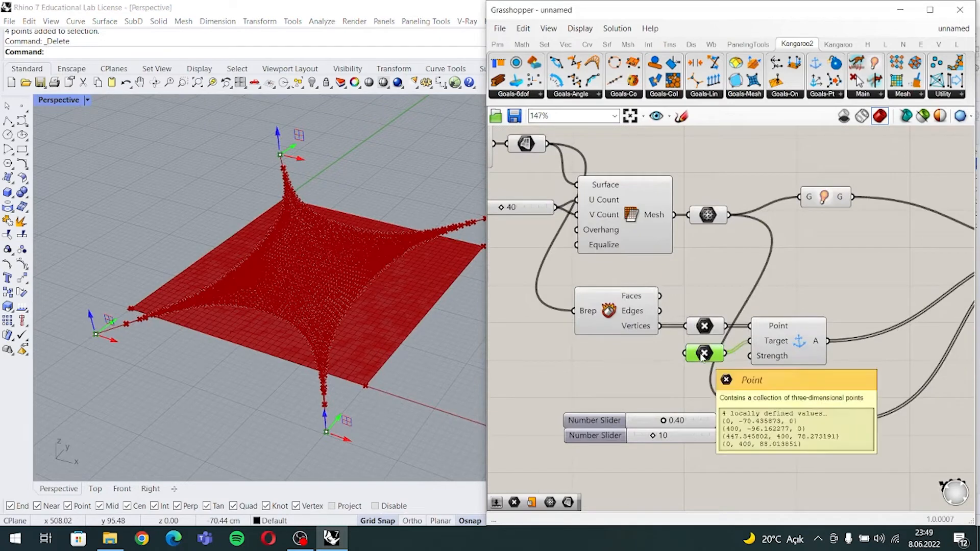
{"action": "key", "text": "Delete"}
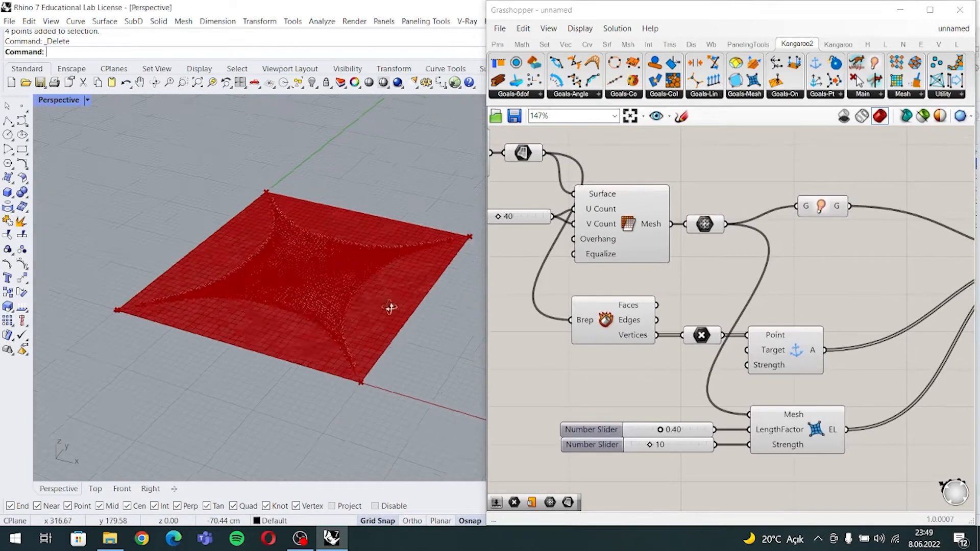
- Add a VertexLoads component to the canvas and place it below EdgeLengths
{"action": "right_click_drag", "start_coordinate": [391, 307], "coordinate": [328, 331]}
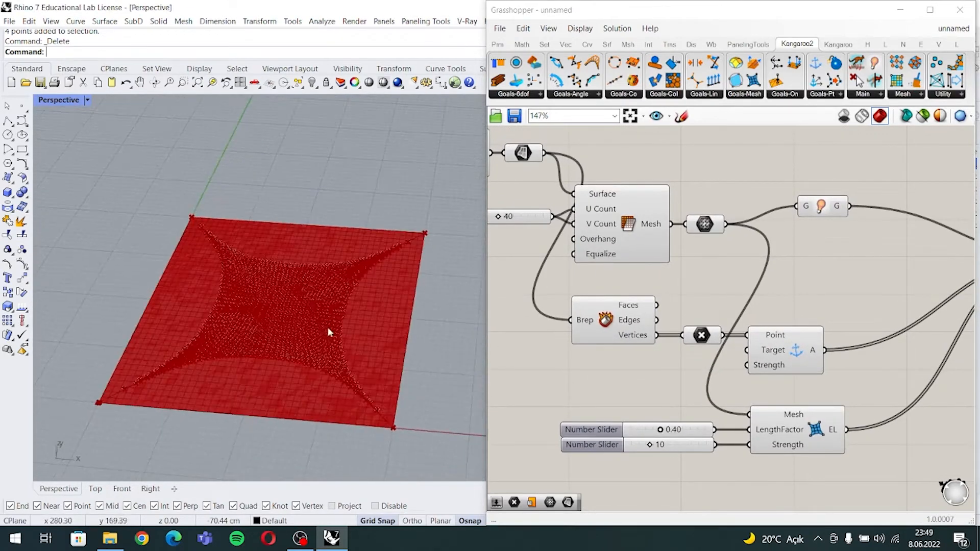
{"action": "scroll", "coordinate": [680, 388], "scroll_direction": "down", "scroll_amount": 2}
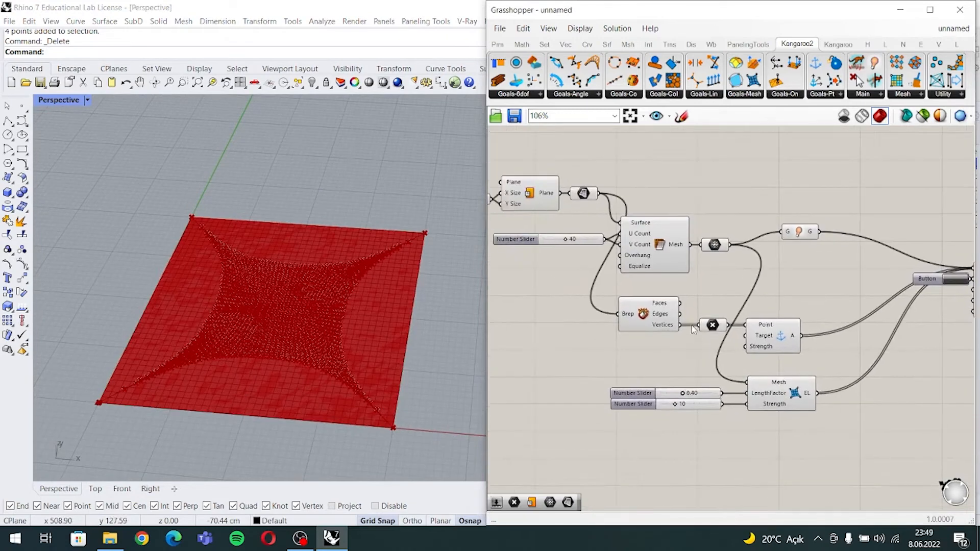
{"action": "scroll", "coordinate": [696, 323], "scroll_direction": "up", "scroll_amount": 2}
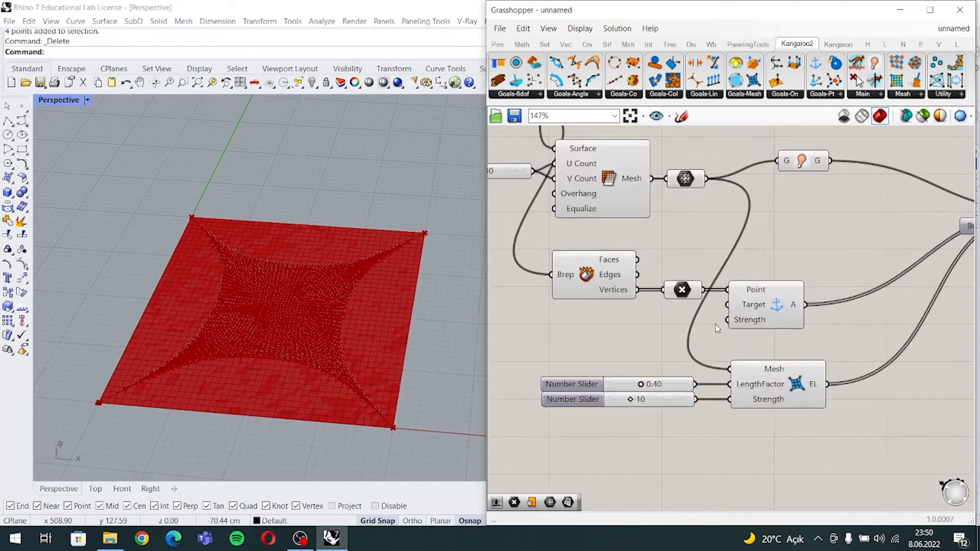
{"action": "right_click_drag", "start_coordinate": [724, 343], "coordinate": [724, 317]}
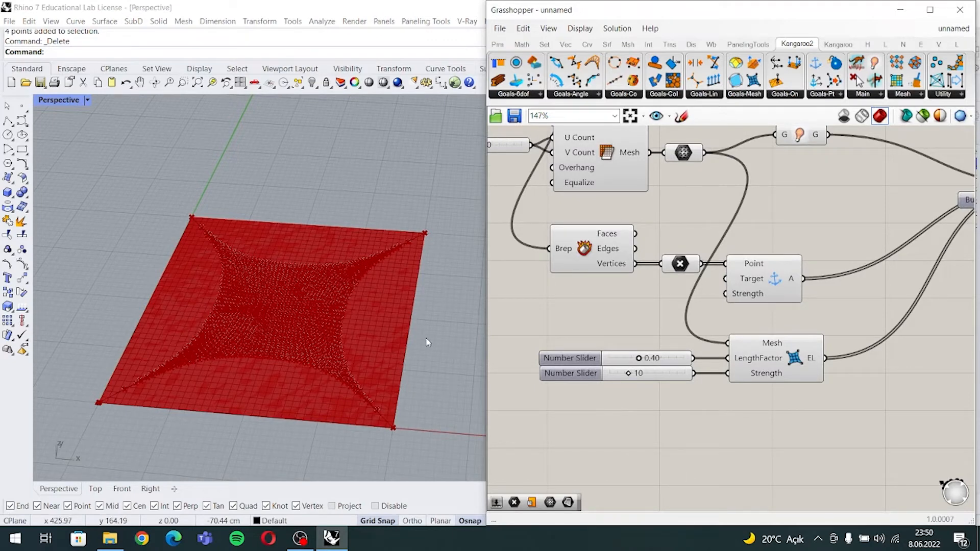
{"action": "right_click_drag", "start_coordinate": [427, 343], "coordinate": [350, 315]}
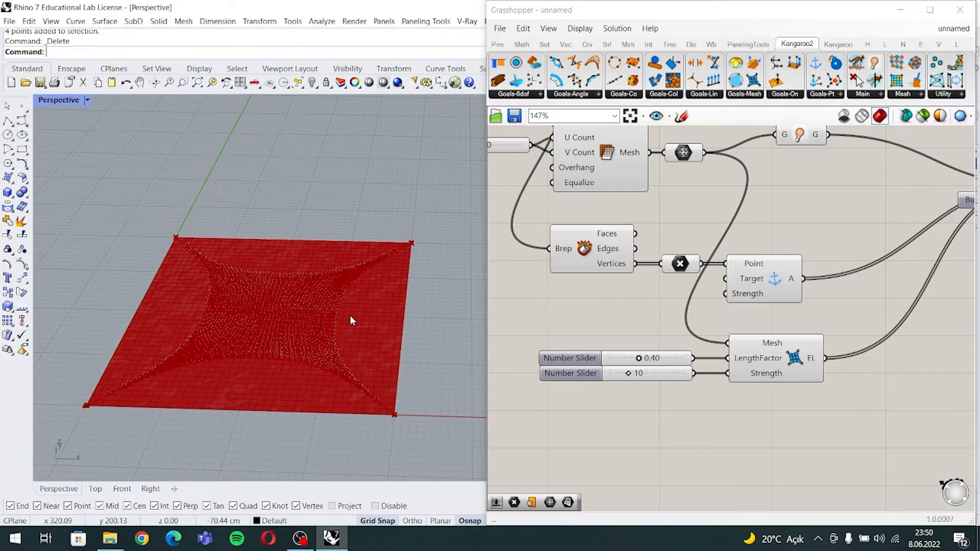
{"action": "double_click", "coordinate": [729, 423]}
{"action": "type", "text": "verte"}
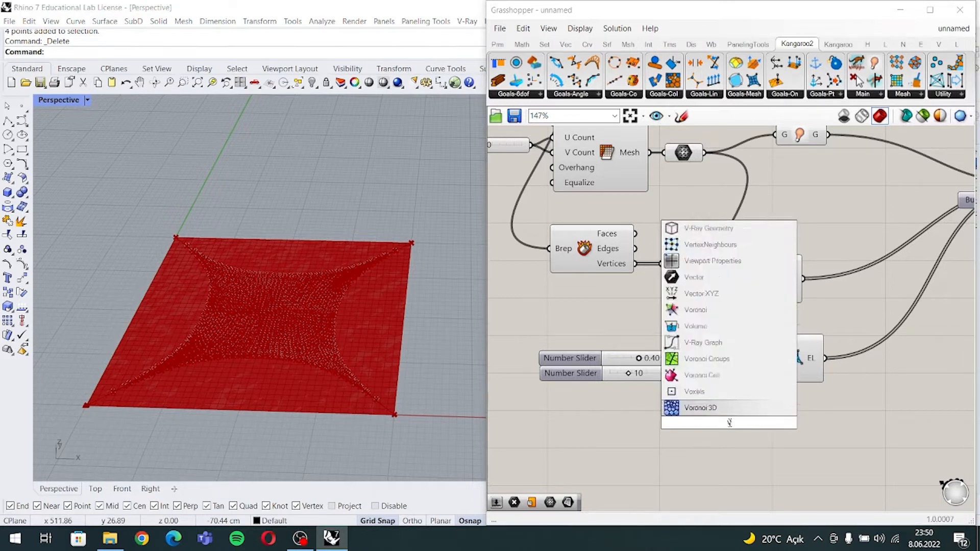
{"action": "type", "text": "x"}
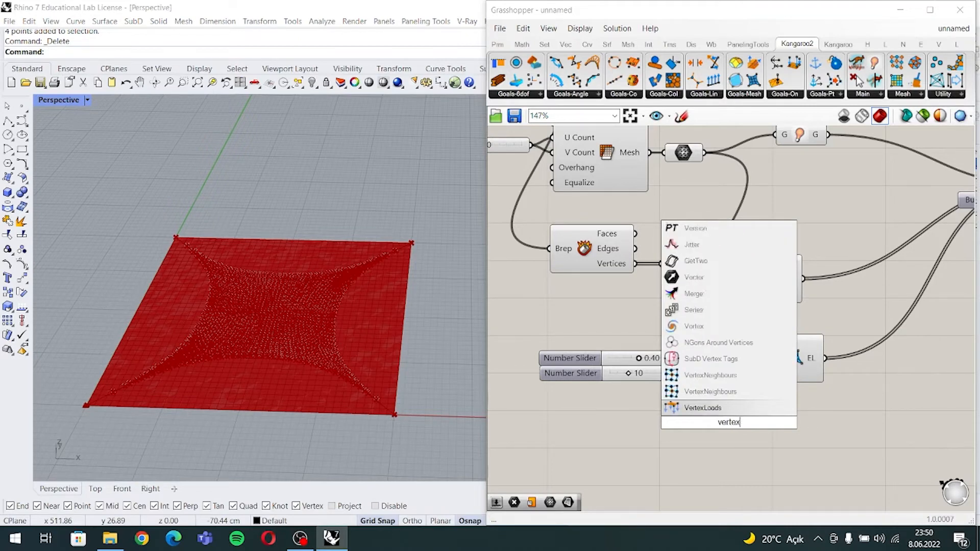
{"action": "key", "text": "Return"}
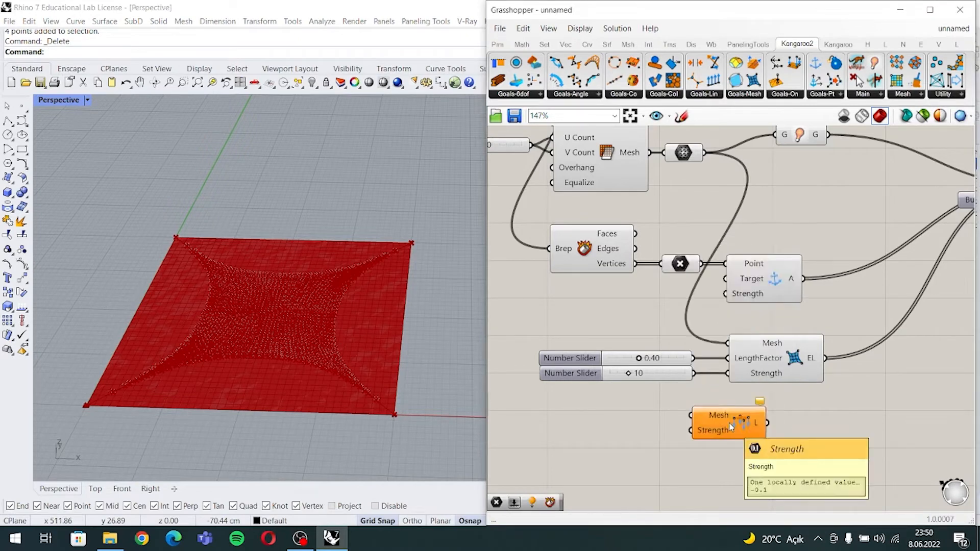
{"action": "left_click_drag", "start_coordinate": [731, 427], "coordinate": [807, 452]}
- Wire the Mesh parameter into VertexLoads' Mesh input and add its output to the Solver's GoalObjects alongside the existing goals
{"action": "scroll", "coordinate": [807, 452], "scroll_direction": "down", "scroll_amount": 4}
{"action": "right_click_drag", "start_coordinate": [744, 423], "coordinate": [721, 385]}
{"action": "left_click_drag", "start_coordinate": [708, 220], "coordinate": [744, 401]}
{"action": "right_click_drag", "start_coordinate": [827, 402], "coordinate": [781, 384]}
{"action": "left_click_drag", "start_coordinate": [740, 383], "coordinate": [865, 222], "text": "shift"}
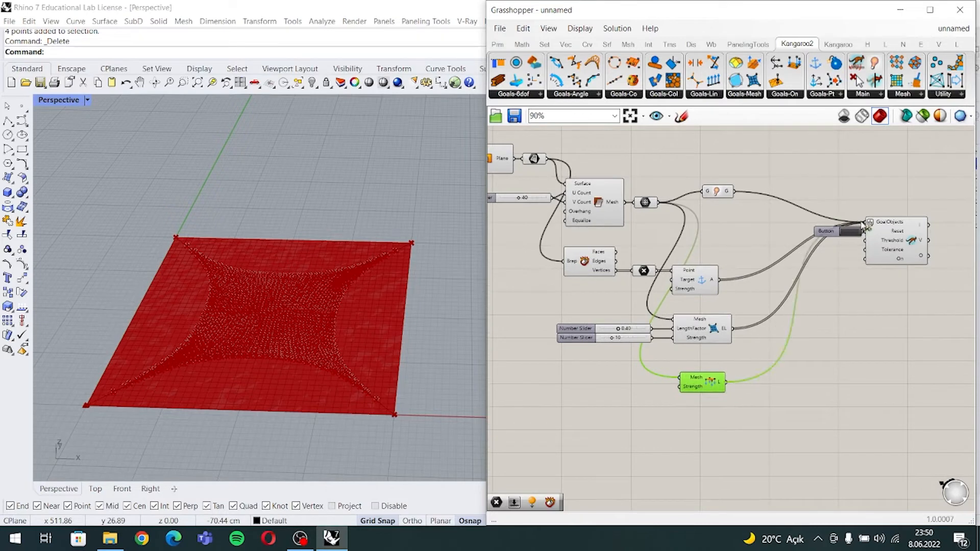
- Create a number slider ranging from -50 to 50 with a value of 0 beside the VertexLoads component
{"action": "right_click_drag", "start_coordinate": [351, 420], "coordinate": [327, 329]}
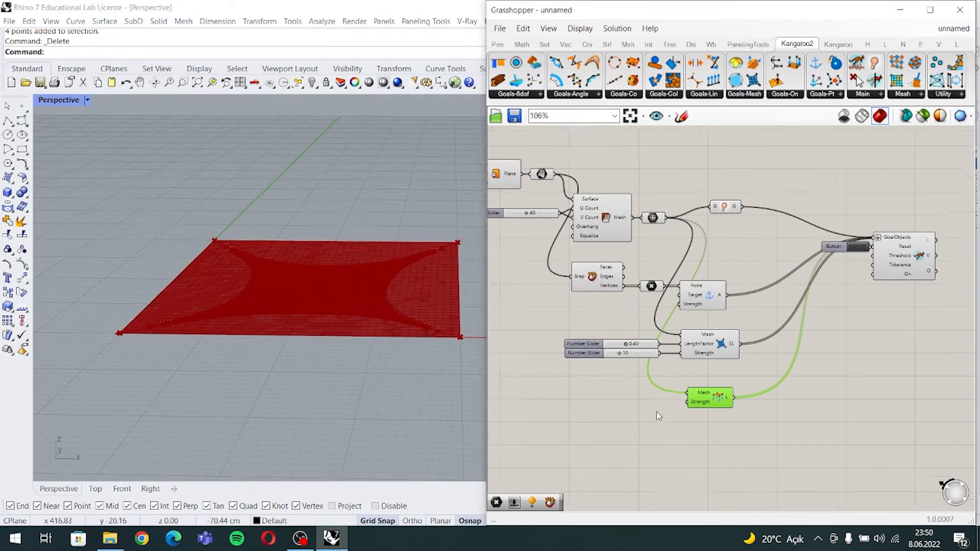
{"action": "scroll", "coordinate": [642, 381], "scroll_direction": "up", "scroll_amount": 3}
{"action": "double_click", "coordinate": [635, 396]}
{"action": "type", "text": "-5"}
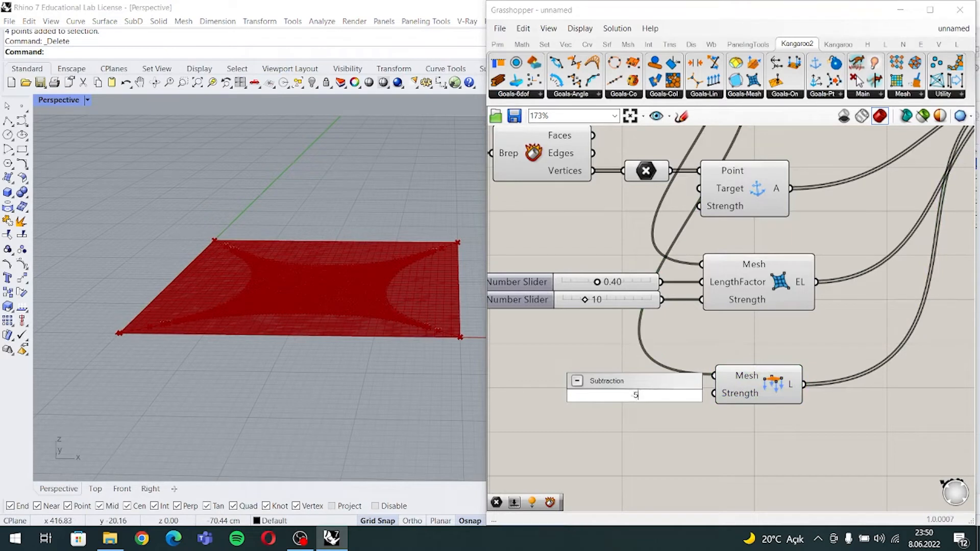
{"action": "type", "text": "0<0<"}
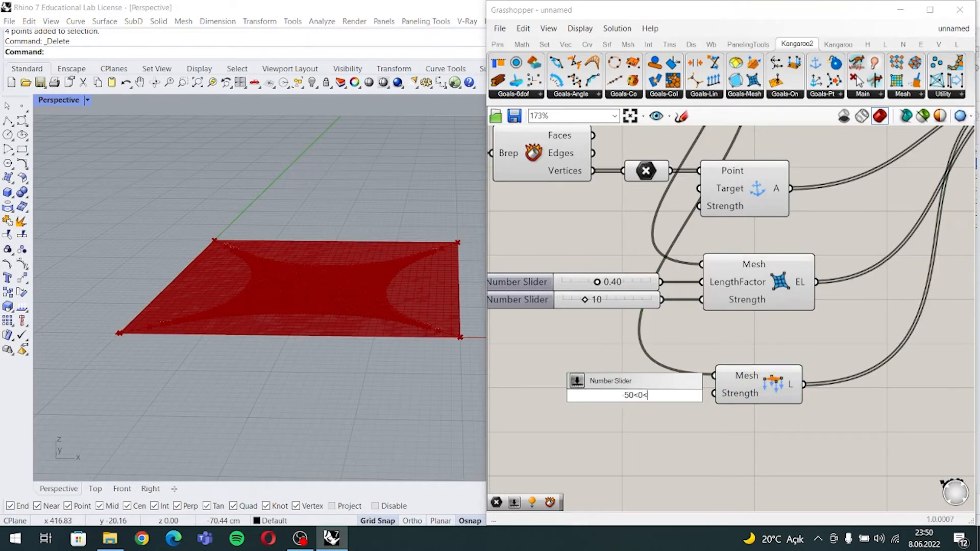
{"action": "type", "text": "50"}
{"action": "key", "text": "Return"}
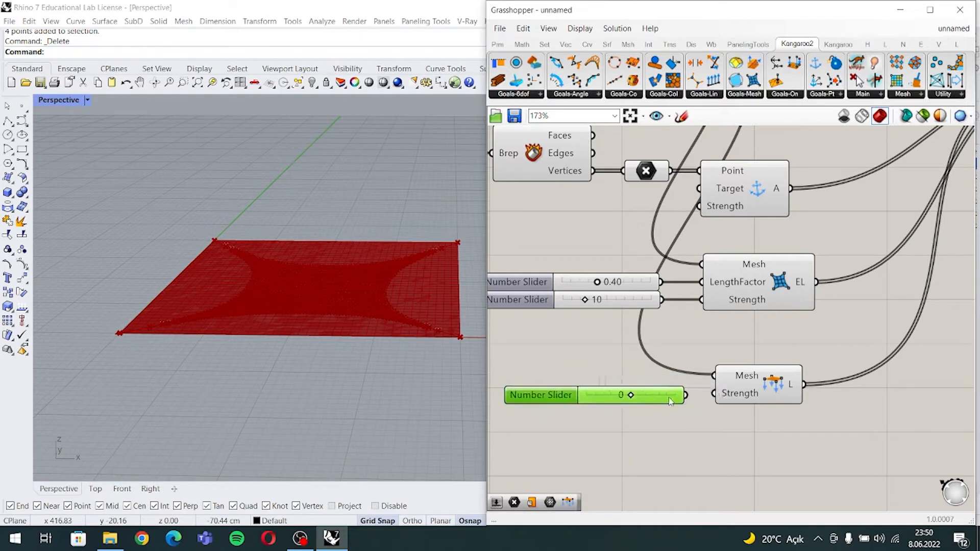
- Try driving VertexLoads' Strength input with the new slider at 4, and delete that slider
{"action": "left_click_drag", "start_coordinate": [686, 395], "coordinate": [714, 393]}
{"action": "mouse_move", "coordinate": [633, 399]}
{"action": "left_mouse_down"}
{"action": "mouse_move", "coordinate": [652, 391]}
{"action": "mouse_move", "coordinate": [637, 391]}
{"action": "left_mouse_up"}
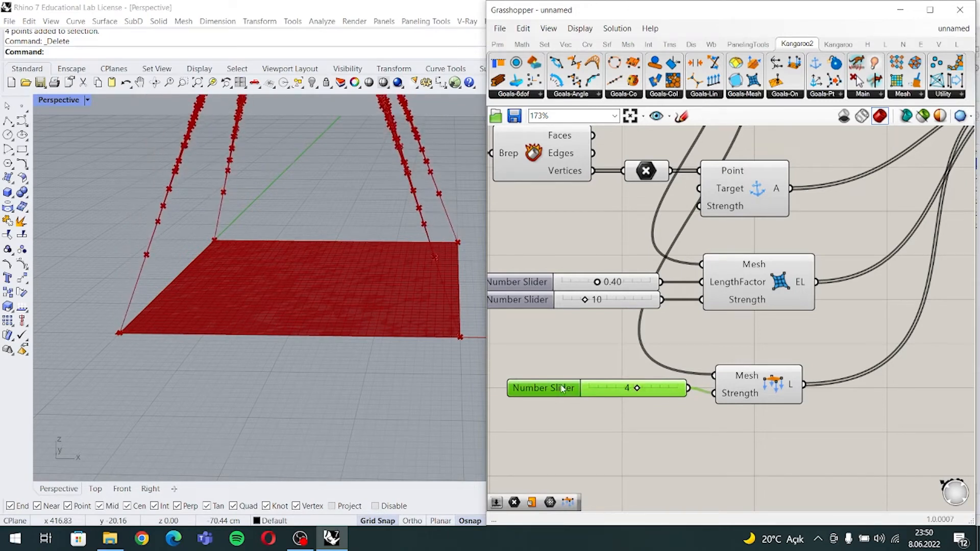
{"action": "key", "text": "Delete"}
- Create a number slider ranging from -5.00 to 5.00 with a value of 0.00 beside the VertexLoads component
{"action": "double_click", "coordinate": [574, 400]}
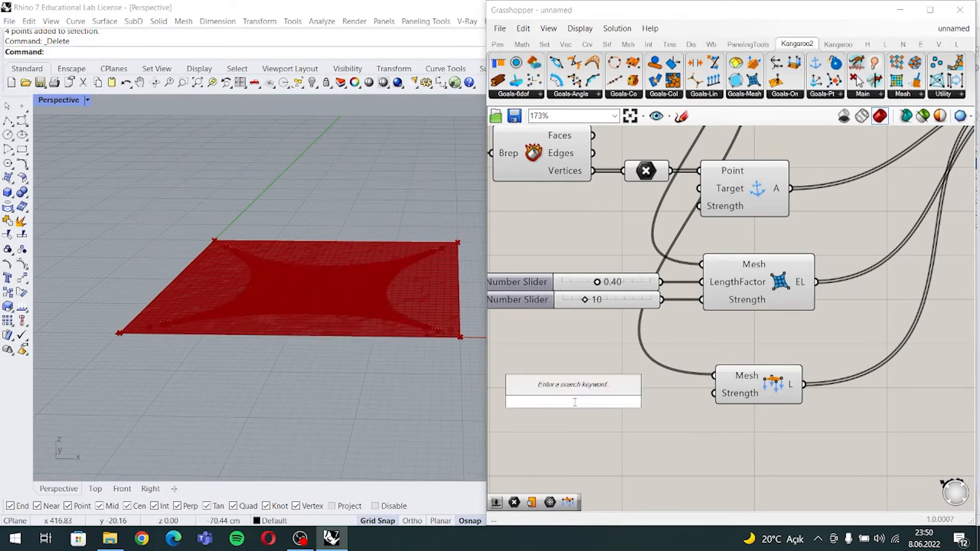
{"action": "type", "text": "-5"}
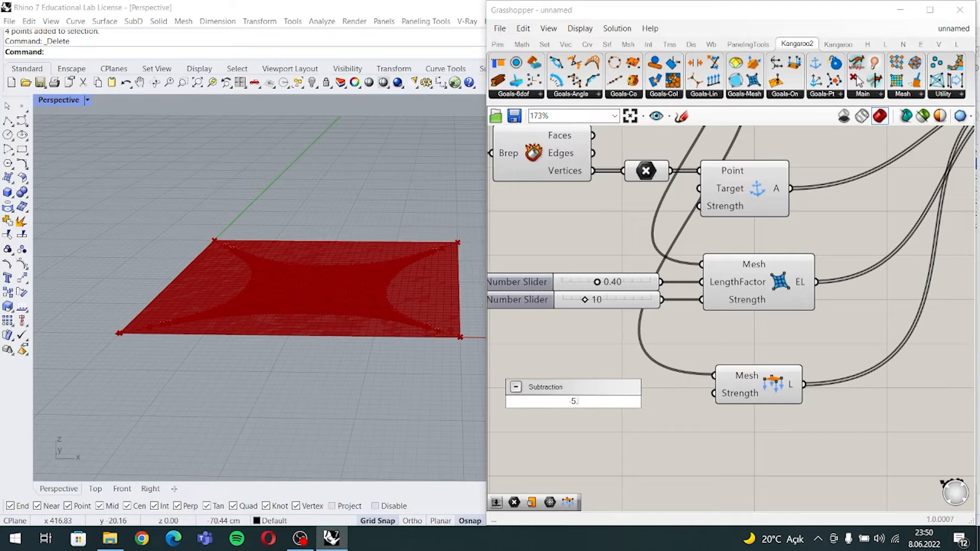
{"action": "type", "text": ".00<0"}
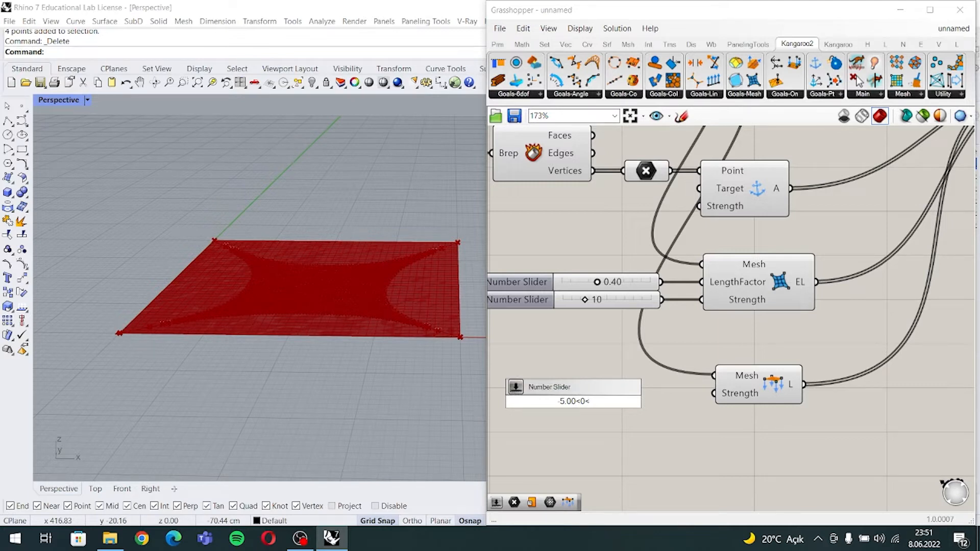
{"action": "type", "text": "<5.00"}
{"action": "key", "text": "Return"}
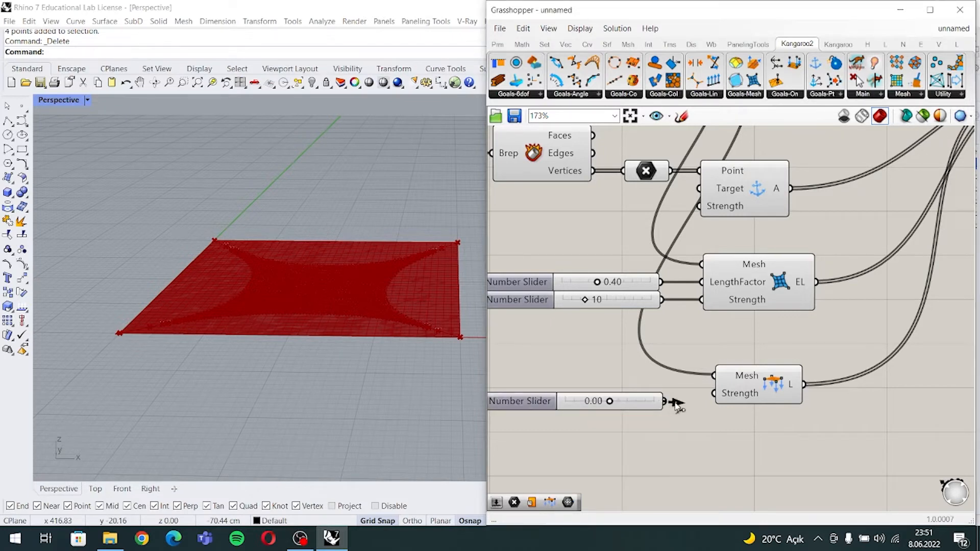
- Wire the new slider into VertexLoads' Strength input, set it to 1.04, and place it level with that input
{"action": "left_click_drag", "start_coordinate": [676, 404], "coordinate": [713, 393]}
{"action": "left_click_drag", "start_coordinate": [609, 401], "coordinate": [619, 404]}
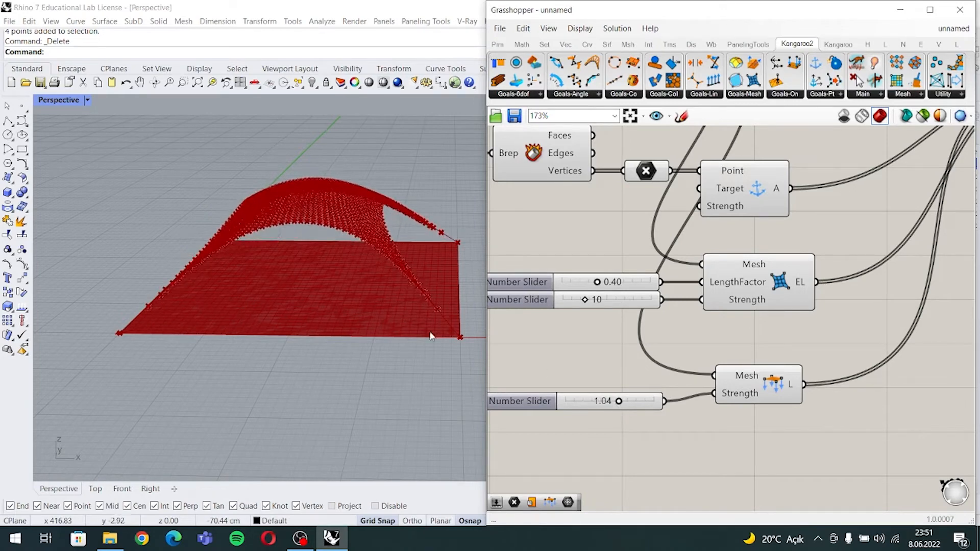
{"action": "right_click_drag", "start_coordinate": [429, 327], "coordinate": [314, 321]}
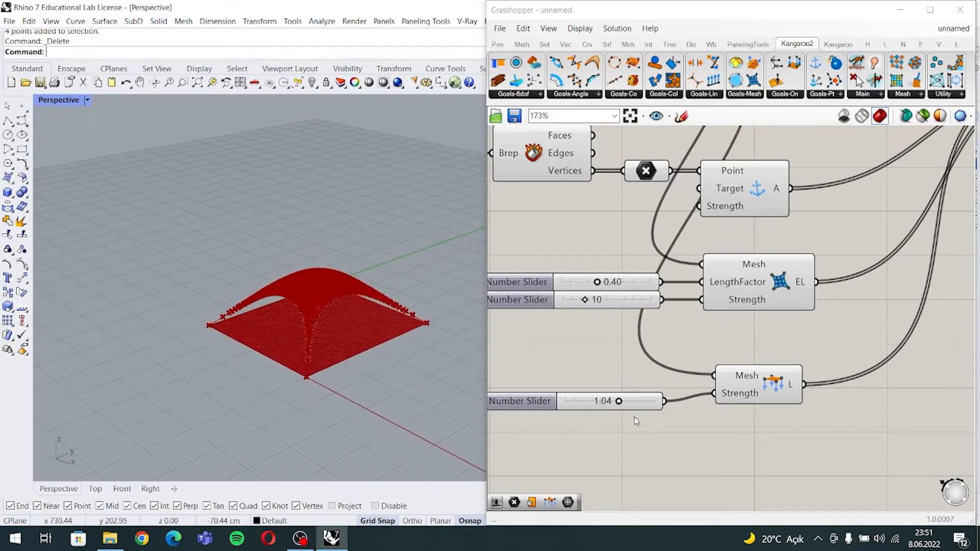
{"action": "left_click_drag", "start_coordinate": [647, 401], "coordinate": [663, 392]}
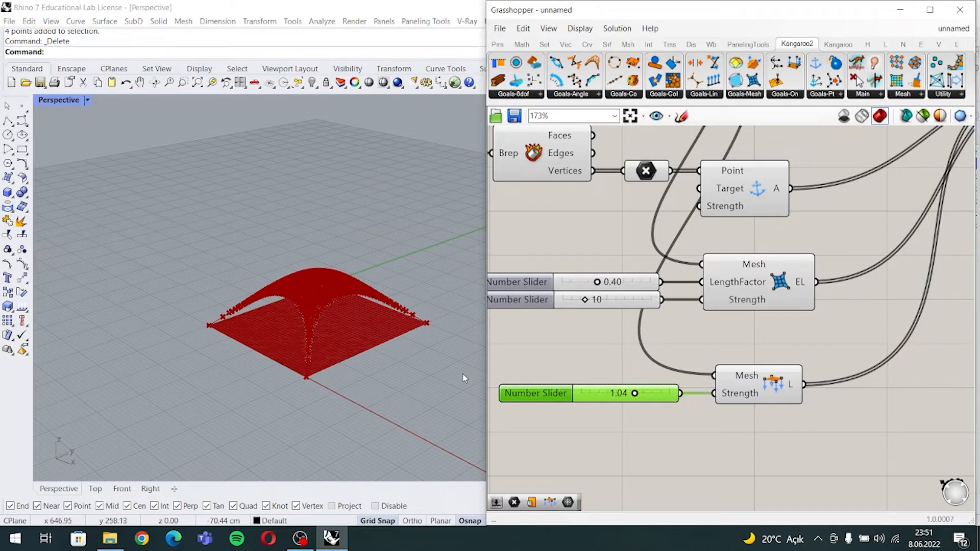
- Review how the Deconstruct Brep vertices feed the Point parameter and the corner Anchor goal
{"action": "scroll", "coordinate": [730, 383], "scroll_direction": "down", "scroll_amount": 3}
{"action": "right_click_drag", "start_coordinate": [790, 325], "coordinate": [758, 350]}
{"action": "scroll", "coordinate": [758, 350], "scroll_direction": "down", "scroll_amount": 1}
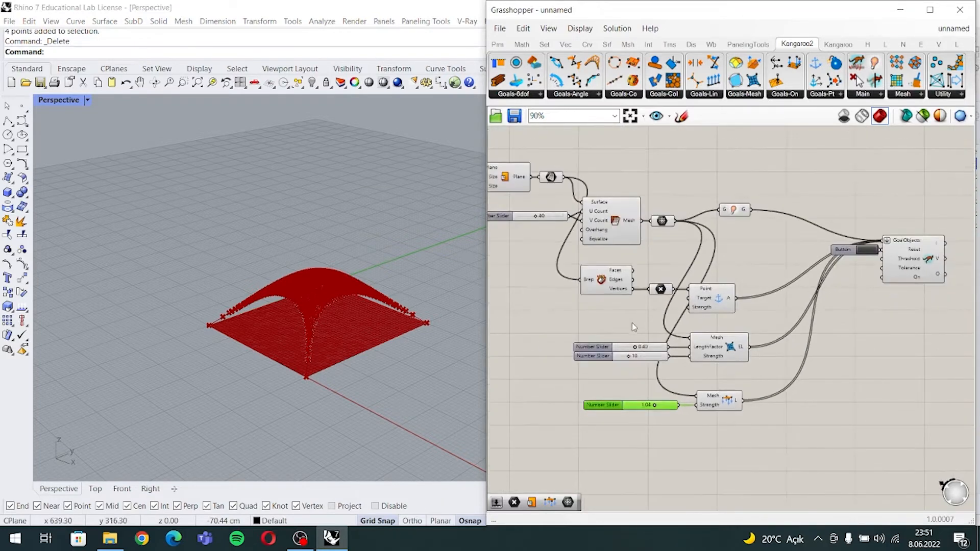
{"action": "right_click_drag", "start_coordinate": [729, 300], "coordinate": [734, 317]}
{"action": "left_click", "coordinate": [758, 271]}
{"action": "left_click_drag", "start_coordinate": [759, 274], "coordinate": [582, 341]}
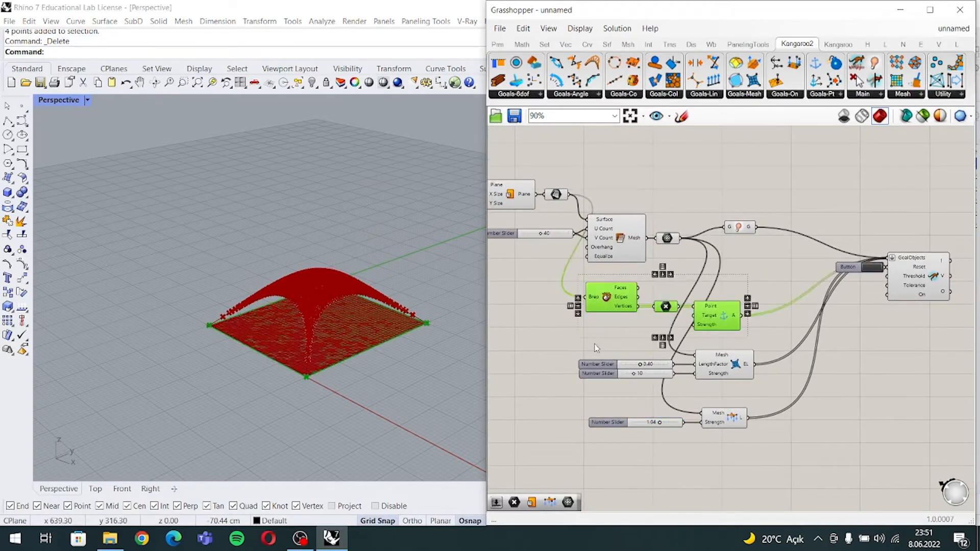
{"action": "left_click", "coordinate": [648, 452]}
{"action": "right_click_drag", "start_coordinate": [648, 452], "coordinate": [633, 372]}
{"action": "right_click_drag", "start_coordinate": [695, 369], "coordinate": [683, 381]}
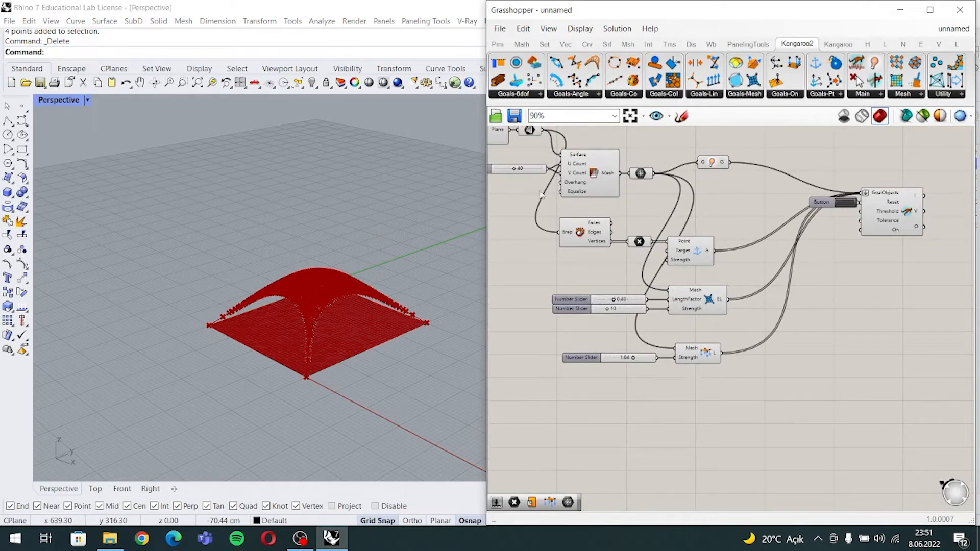
{"action": "left_click_drag", "start_coordinate": [531, 198], "coordinate": [729, 270]}
{"action": "left_click", "coordinate": [735, 453]}
- Place five point objects on the flat mesh, three near its front edge and two near the adjacent side edge
{"action": "left_click", "coordinate": [22, 106]}
{"action": "right_click_drag", "start_coordinate": [215, 326], "coordinate": [260, 338]}
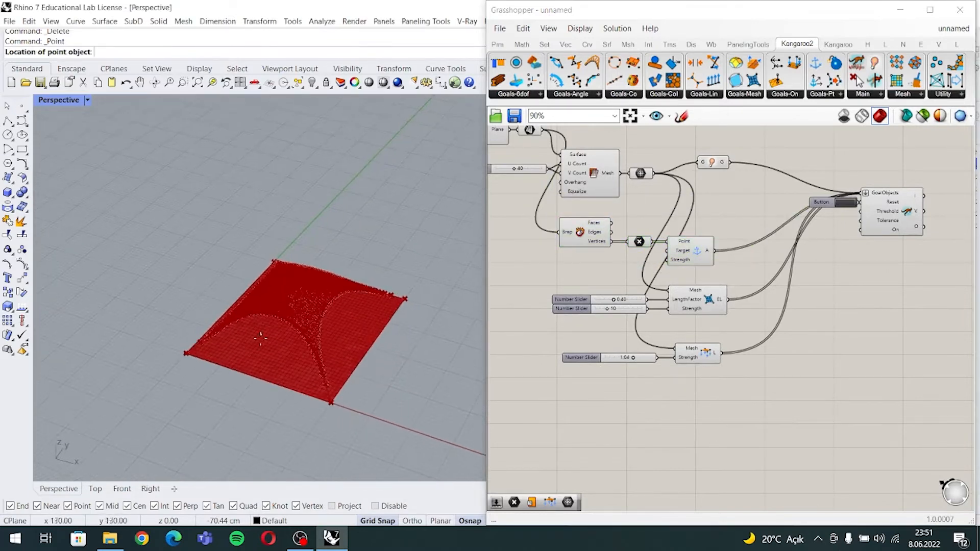
{"action": "left_click", "coordinate": [265, 354]}
{"action": "right_click", "coordinate": [352, 329]}
{"action": "left_click", "coordinate": [352, 328]}
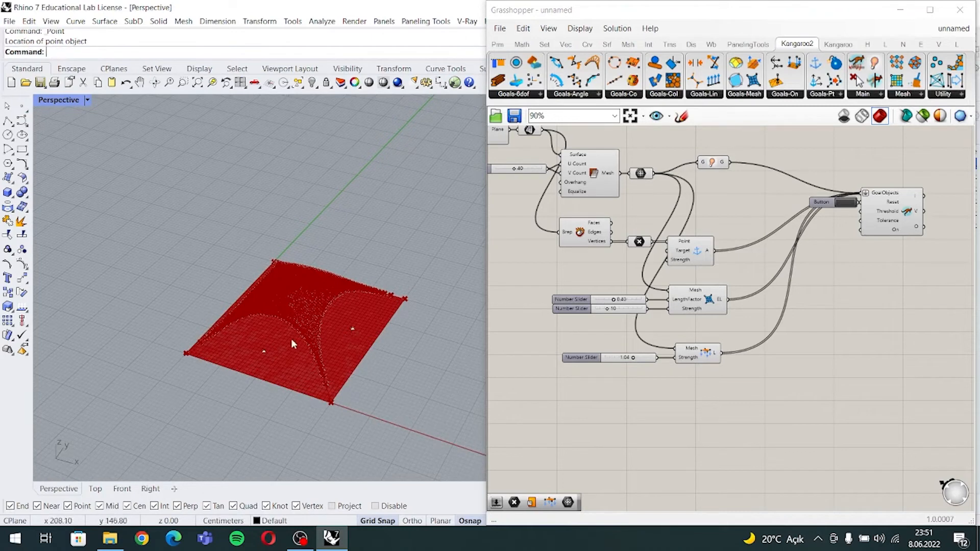
{"action": "right_click", "coordinate": [243, 336]}
{"action": "left_click", "coordinate": [242, 335]}
{"action": "right_click", "coordinate": [286, 342]}
{"action": "left_click", "coordinate": [289, 343]}
{"action": "right_click", "coordinate": [345, 306]}
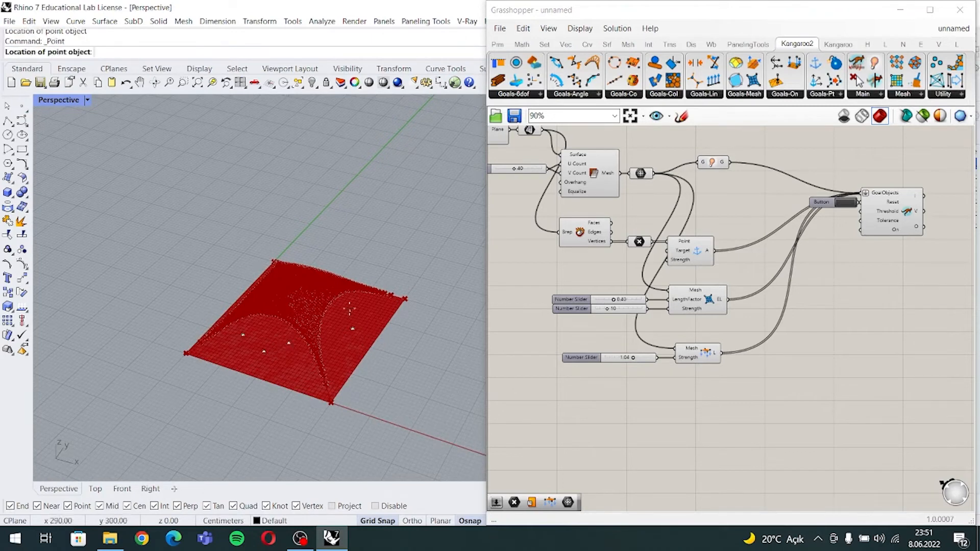
{"action": "left_click", "coordinate": [347, 304]}
- Add a Point parameter below the VertexLoads goal and reference the five placed Rhino points in it
{"action": "double_click", "coordinate": [683, 427]}
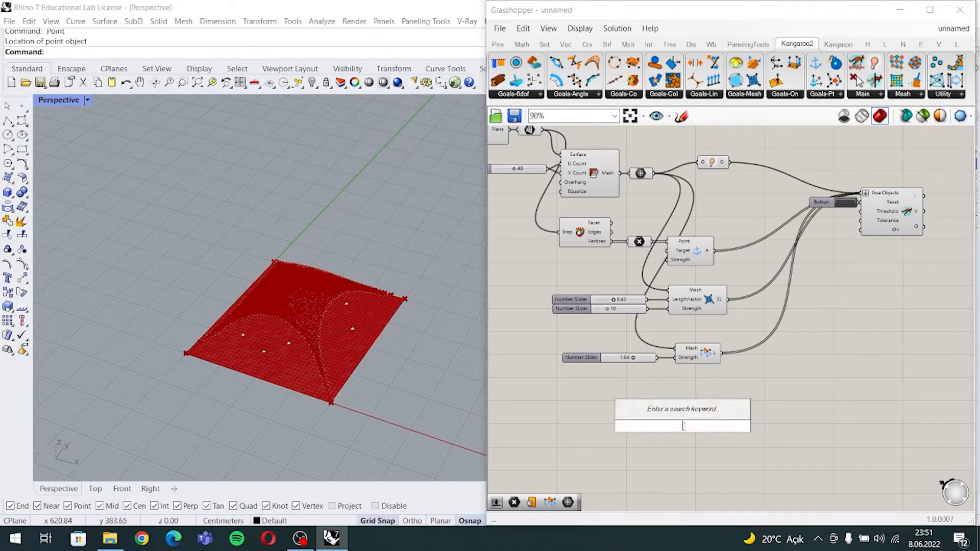
{"action": "type", "text": "point"}
{"action": "key", "text": "Return"}
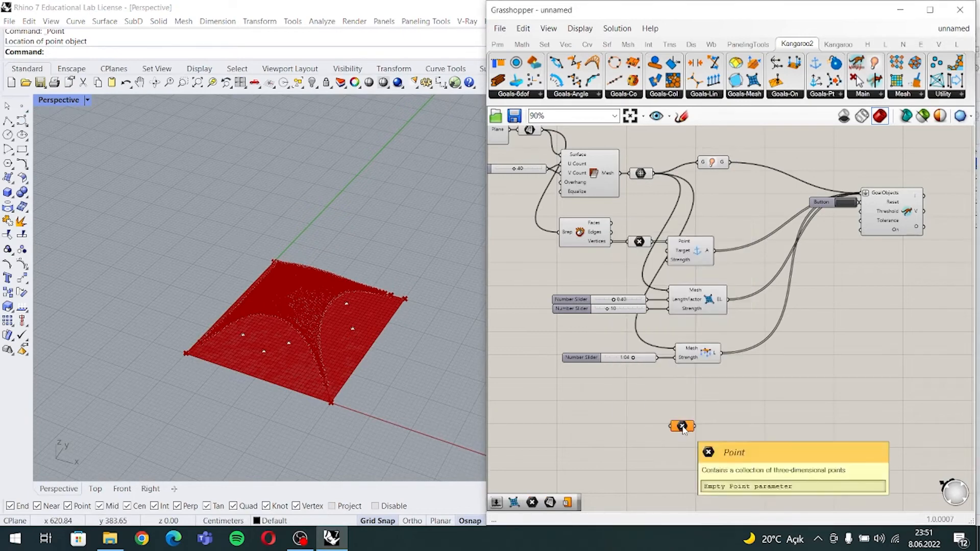
{"action": "right_click", "coordinate": [681, 428]}
{"action": "left_click", "coordinate": [730, 445]}
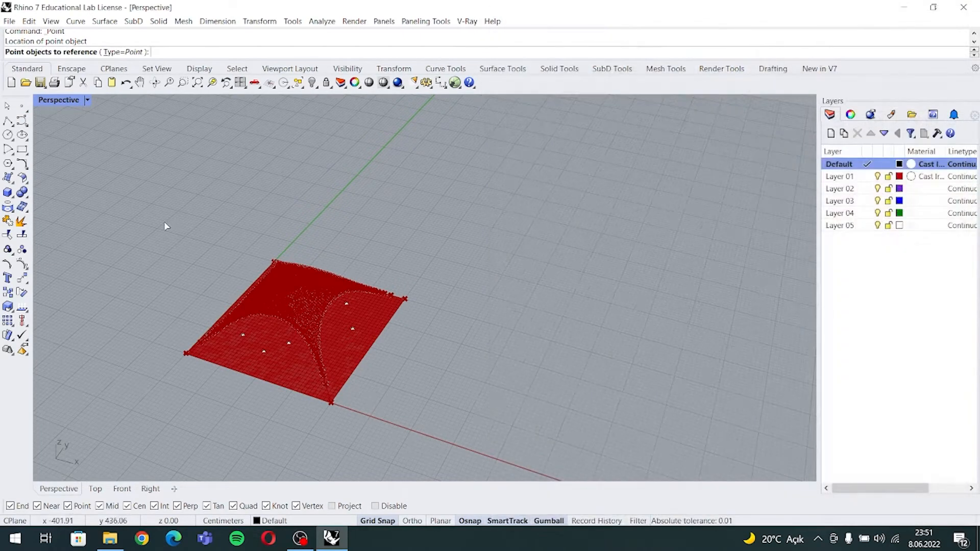
{"action": "left_click_drag", "start_coordinate": [165, 222], "coordinate": [401, 413]}
{"action": "key", "text": "Return"}
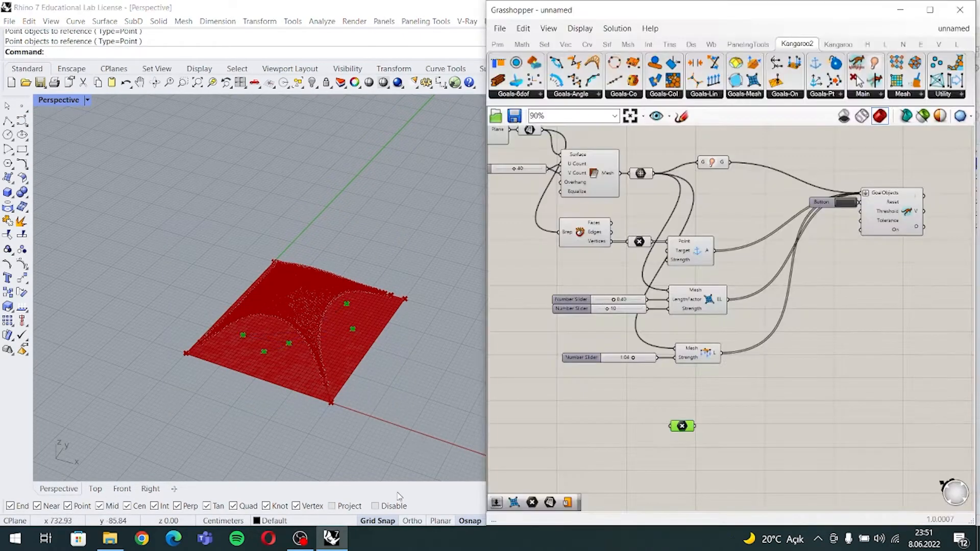
- Add an Anchor goal fed by the new Point parameter and wire it into the Solver's GoalObjects input
{"action": "double_click", "coordinate": [733, 428]}
{"action": "type", "text": "anchor"}
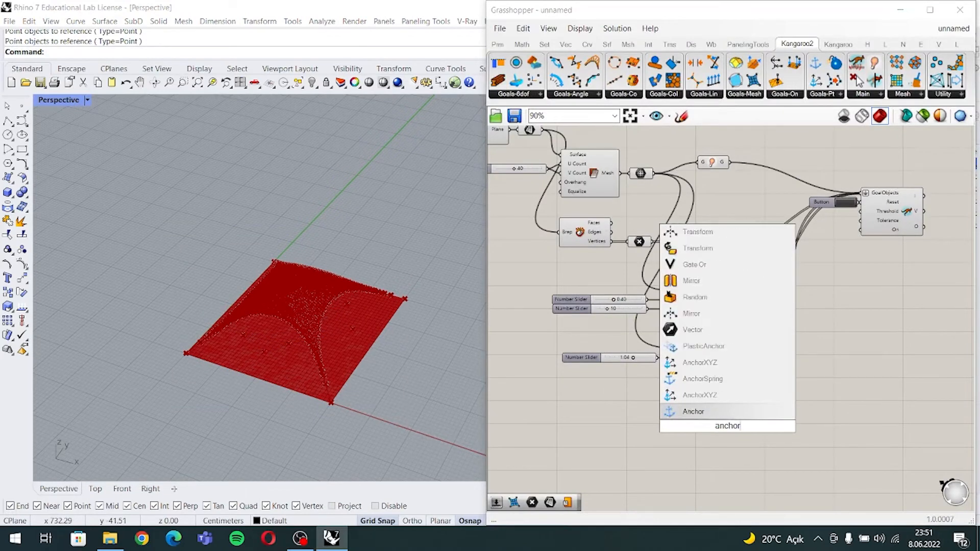
{"action": "key", "text": "Return"}
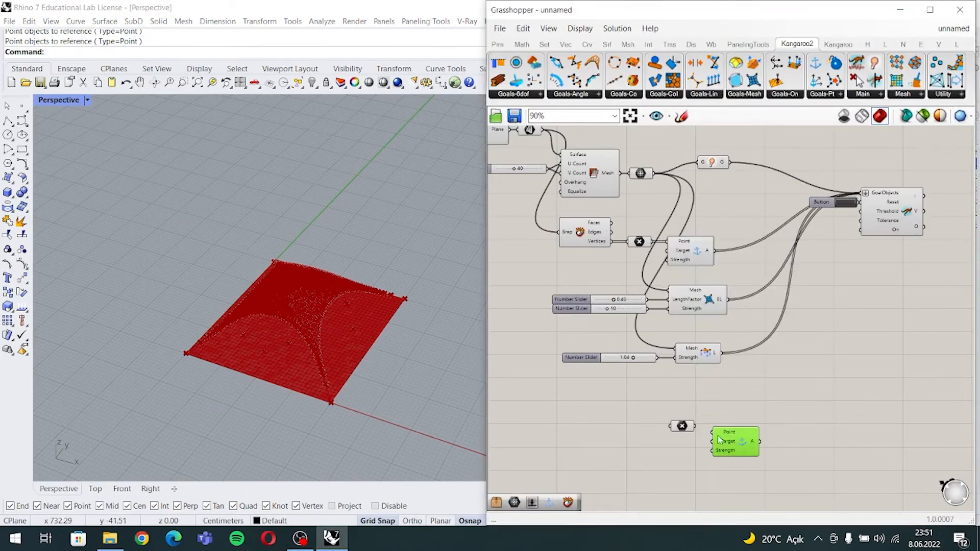
{"action": "left_click_drag", "start_coordinate": [724, 440], "coordinate": [866, 193]}
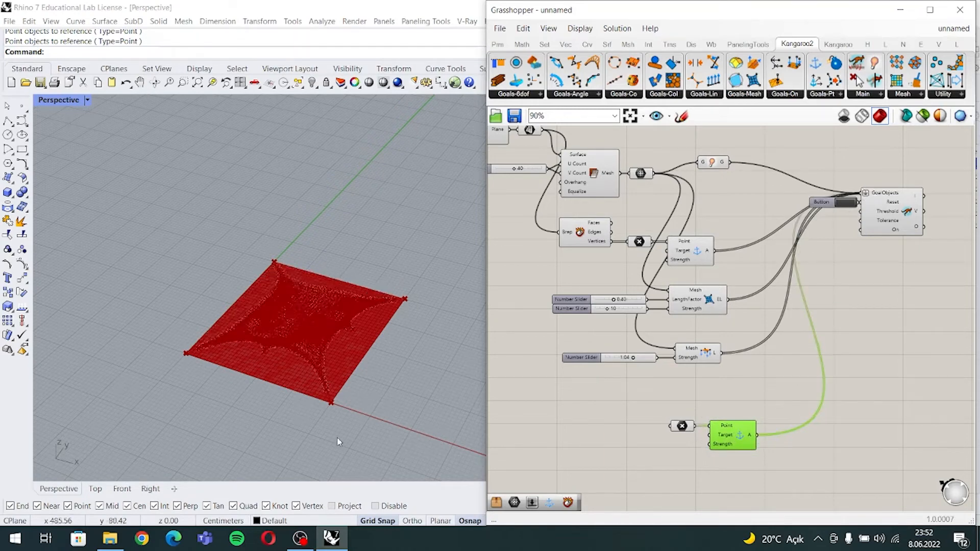
{"action": "right_click_drag", "start_coordinate": [338, 441], "coordinate": [328, 367]}
{"action": "scroll", "coordinate": [307, 376], "scroll_direction": "up", "scroll_amount": 6}
{"action": "right_click_drag", "start_coordinate": [256, 378], "coordinate": [270, 375]}
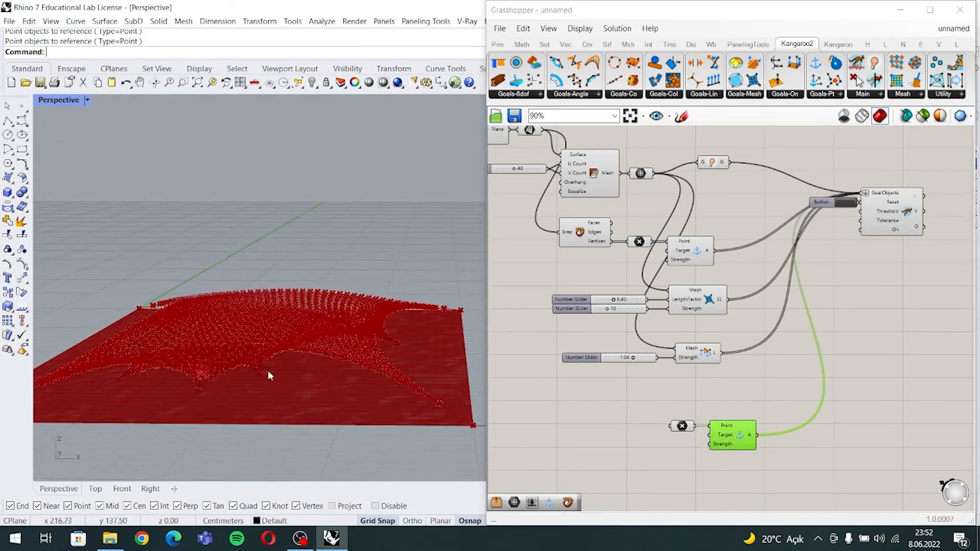
- Set the EdgeLengths Strength slider to 2
{"action": "scroll", "coordinate": [632, 299], "scroll_direction": "up", "scroll_amount": 4}
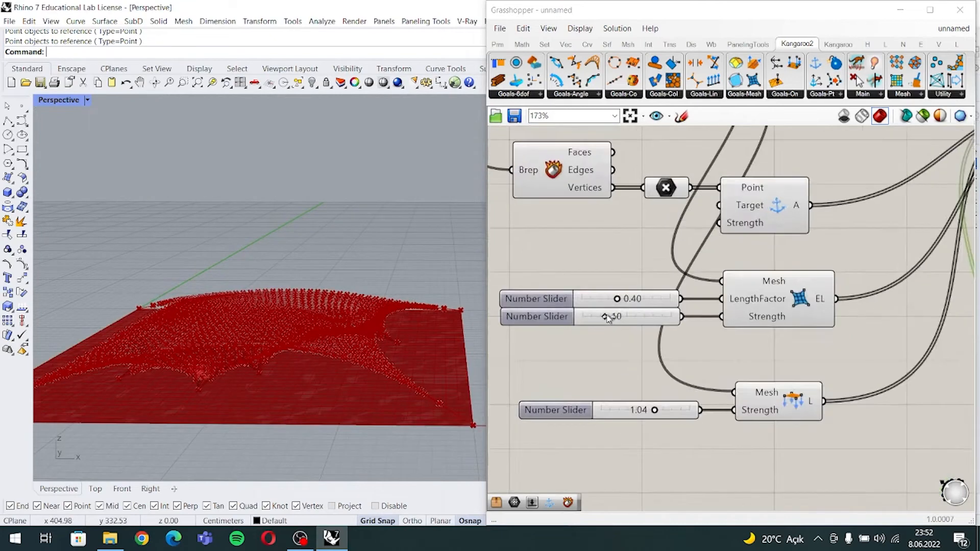
{"action": "mouse_move", "coordinate": [607, 318]}
{"action": "left_mouse_down"}
{"action": "mouse_move", "coordinate": [617, 317]}
{"action": "mouse_move", "coordinate": [590, 317]}
{"action": "left_mouse_up"}
{"action": "right_click_drag", "start_coordinate": [263, 273], "coordinate": [249, 275]}
{"action": "scroll", "coordinate": [250, 274], "scroll_direction": "down", "scroll_amount": 5}
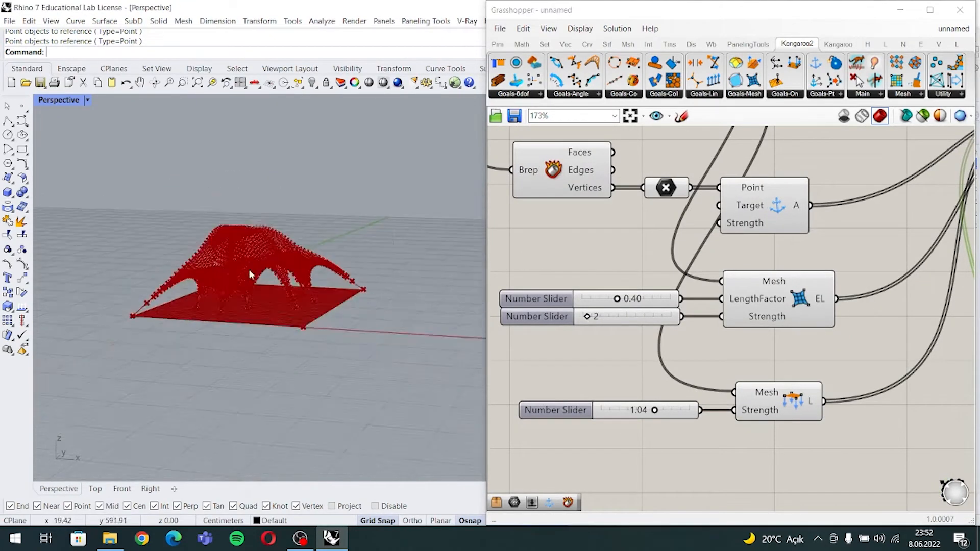
- Try moving the middle front support point along the Y axis to see the shell's leg follow
{"action": "scroll", "coordinate": [250, 275], "scroll_direction": "up", "scroll_amount": 8}
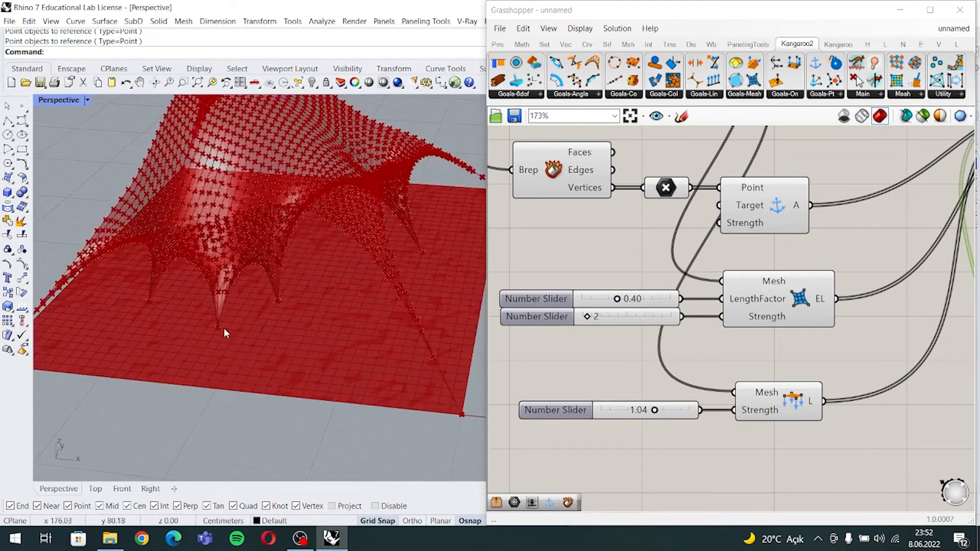
{"action": "right_click_drag", "start_coordinate": [225, 332], "coordinate": [215, 301]}
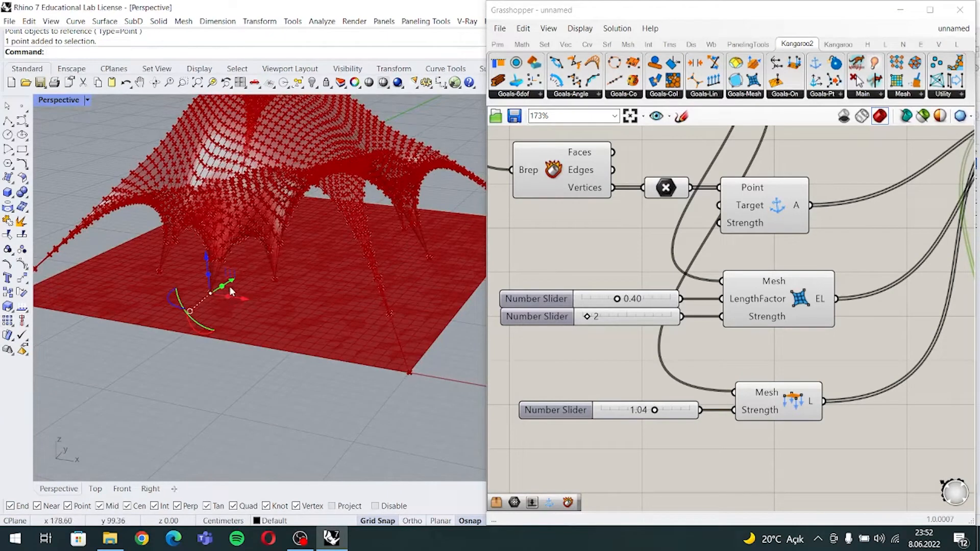
{"action": "mouse_move", "coordinate": [228, 282]}
{"action": "left_mouse_down"}
{"action": "mouse_move", "coordinate": [198, 304]}
{"action": "mouse_move", "coordinate": [229, 286]}
{"action": "left_mouse_up"}
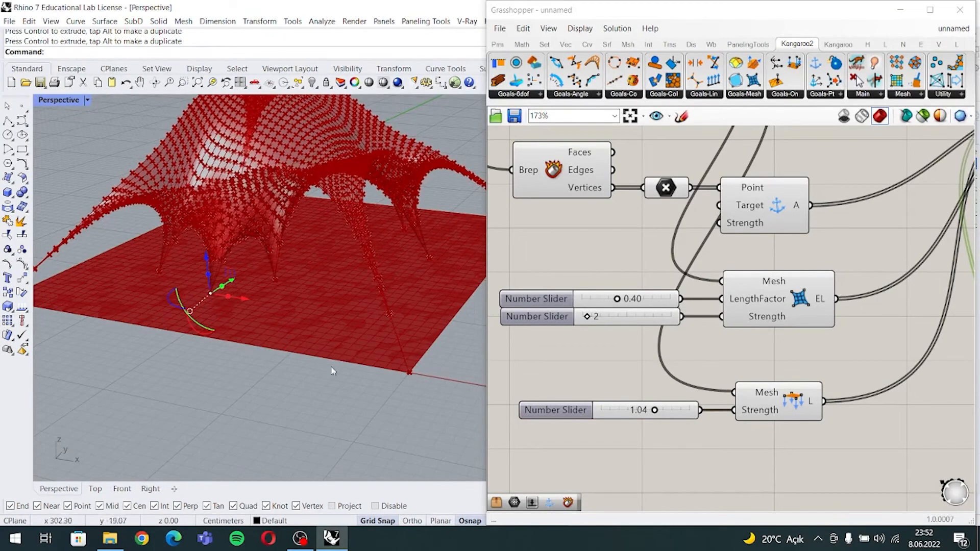
- Delete the additional Point parameter with its Anchor goal, and set the EdgeLengths Strength slider to 10
{"action": "scroll", "coordinate": [587, 361], "scroll_direction": "down", "scroll_amount": 4}
{"action": "left_click_drag", "start_coordinate": [734, 476], "coordinate": [629, 416]}
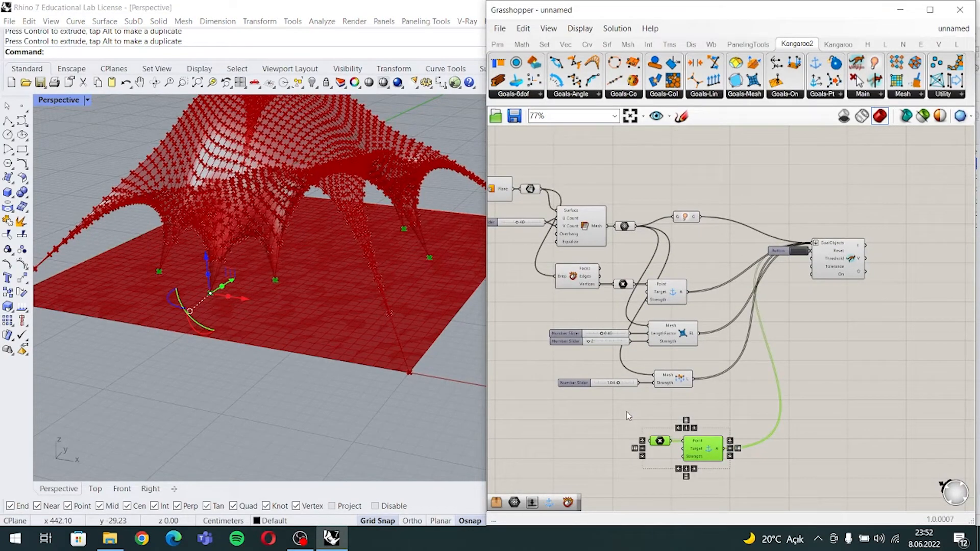
{"action": "key", "text": "Delete"}
{"action": "scroll", "coordinate": [582, 350], "scroll_direction": "up", "scroll_amount": 3}
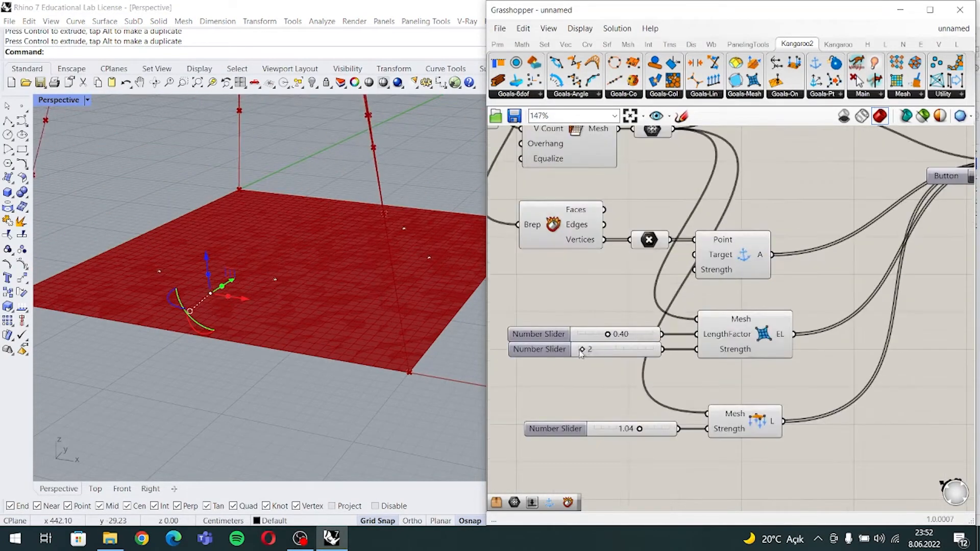
{"action": "left_click_drag", "start_coordinate": [584, 350], "coordinate": [598, 352]}
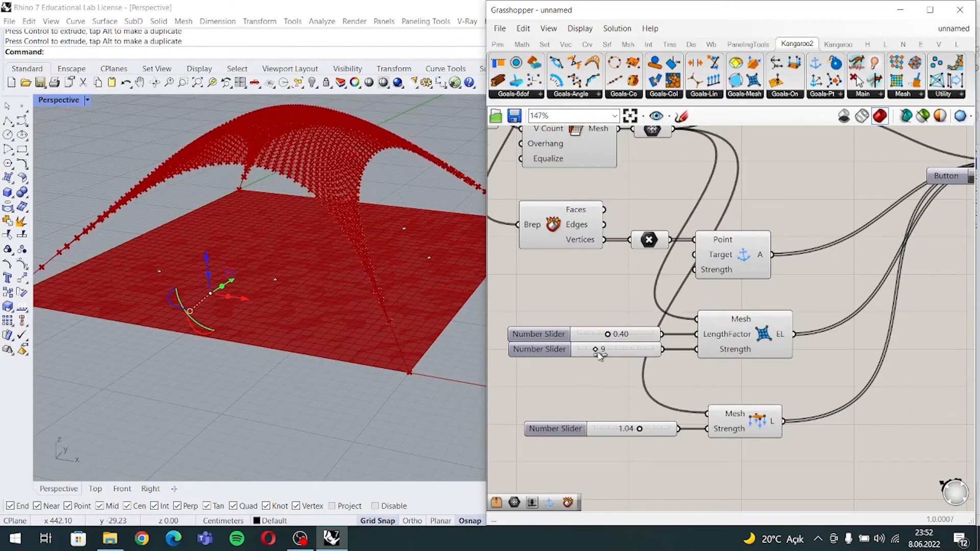
- Delete the five support points from the Rhino model
{"action": "left_click", "coordinate": [194, 306]}
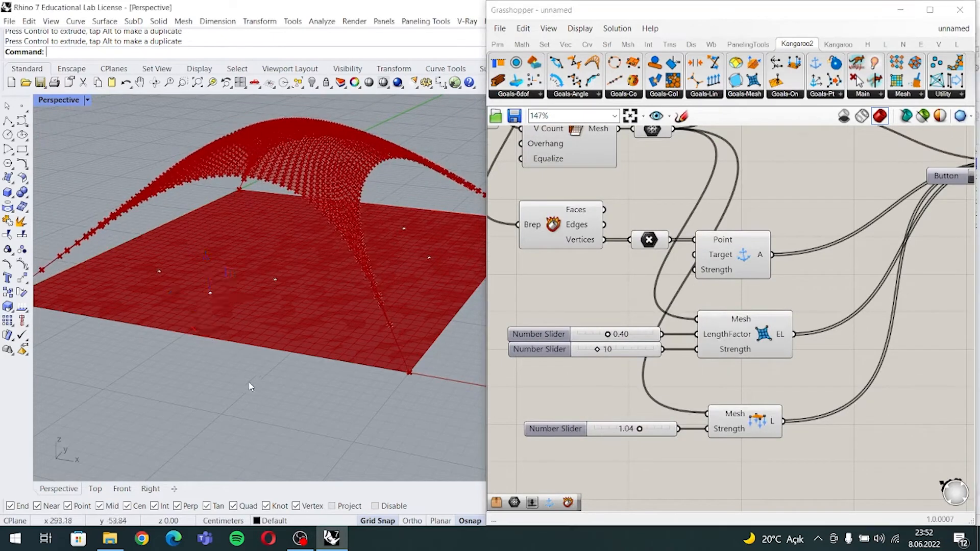
{"action": "scroll", "coordinate": [193, 306], "scroll_direction": "down", "scroll_amount": 3}
{"action": "left_click_drag", "start_coordinate": [168, 232], "coordinate": [405, 384]}
{"action": "key", "text": "Delete"}
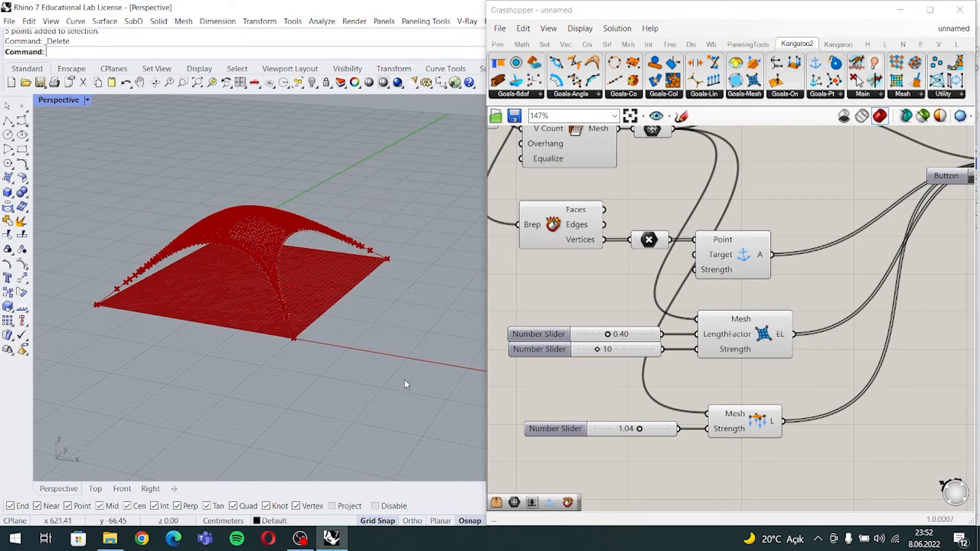
- Examine the flat base mesh's grid cells near the shell's front edge and corner
{"action": "right_click_drag", "start_coordinate": [312, 298], "coordinate": [295, 352]}
{"action": "right_click_drag", "start_coordinate": [265, 383], "coordinate": [299, 266], "text": "shift"}
{"action": "scroll", "coordinate": [340, 371], "scroll_direction": "up", "scroll_amount": 8}
{"action": "scroll", "coordinate": [388, 396], "scroll_direction": "up", "scroll_amount": 3}
{"action": "right_click_drag", "start_coordinate": [298, 266], "coordinate": [315, 365], "text": "shift"}
{"action": "right_click_drag", "start_coordinate": [315, 364], "coordinate": [303, 348]}
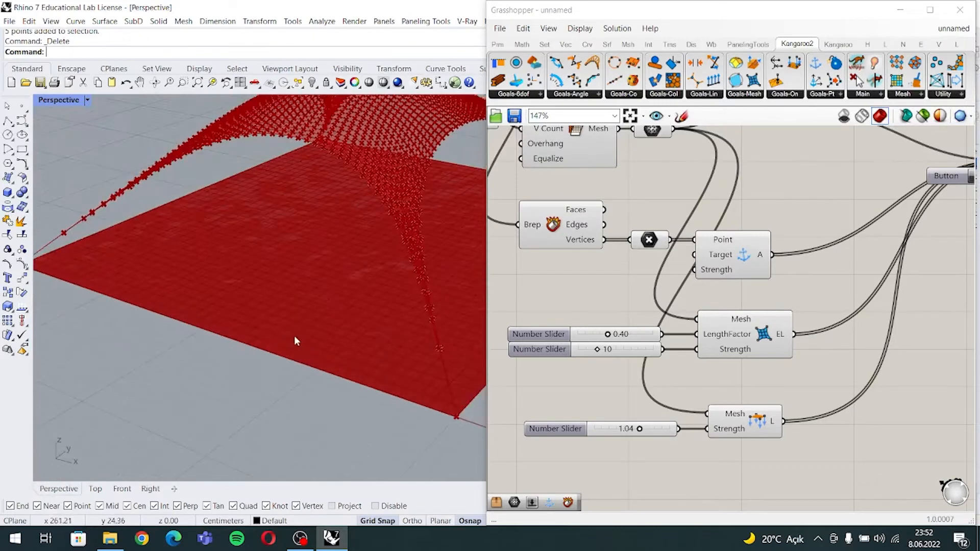
{"action": "scroll", "coordinate": [746, 411], "scroll_direction": "down", "scroll_amount": 4}
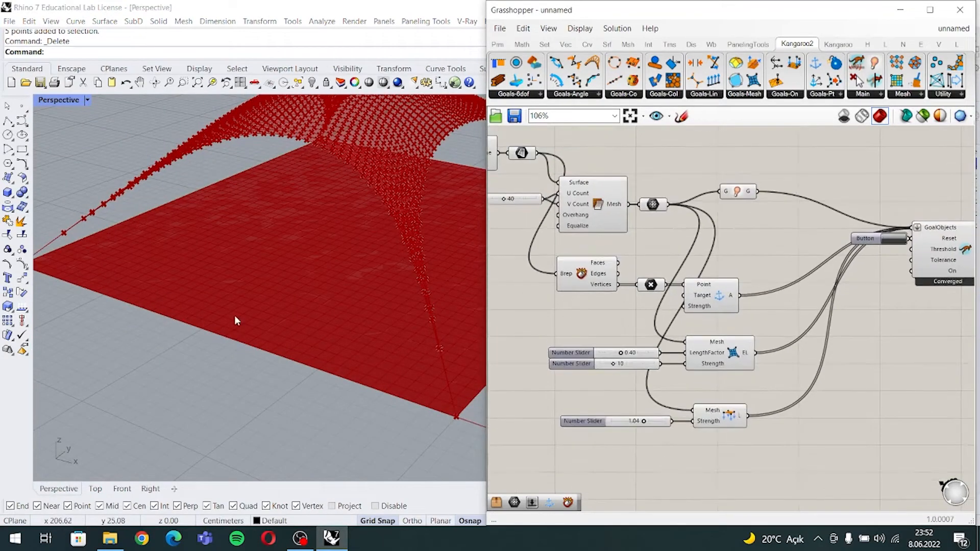
{"action": "right_click_drag", "start_coordinate": [234, 314], "coordinate": [249, 327]}
{"action": "right_click_drag", "start_coordinate": [201, 355], "coordinate": [239, 367]}
{"action": "right_click_drag", "start_coordinate": [239, 367], "coordinate": [232, 320], "text": "shift"}
- Sketch a freehand square on an empty canvas area with two vertical and two horizontal grid lines inside it
{"action": "right_click_drag", "start_coordinate": [913, 459], "coordinate": [710, 264]}
{"action": "left_click", "coordinate": [681, 116]}
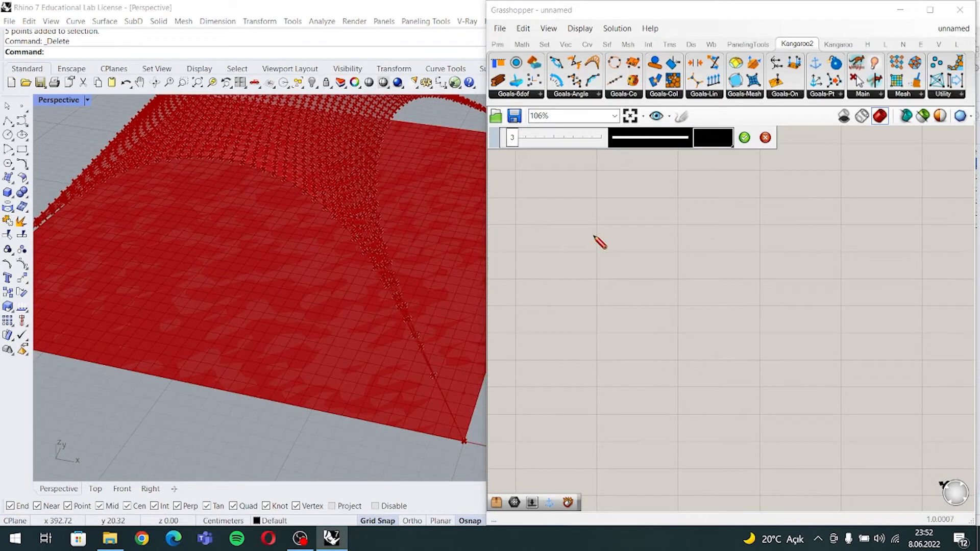
{"action": "left_click_drag", "start_coordinate": [614, 213], "coordinate": [615, 413]}
{"action": "mouse_move", "coordinate": [615, 213]}
{"action": "left_mouse_down"}
{"action": "mouse_move", "coordinate": [830, 219]}
{"action": "mouse_move", "coordinate": [843, 416]}
{"action": "mouse_move", "coordinate": [611, 426]}
{"action": "mouse_move", "coordinate": [615, 412]}
{"action": "left_mouse_up"}
{"action": "left_click_drag", "start_coordinate": [637, 215], "coordinate": [649, 414]}
{"action": "left_click_drag", "start_coordinate": [664, 215], "coordinate": [678, 425]}
{"action": "left_click_drag", "start_coordinate": [615, 391], "coordinate": [833, 389]}
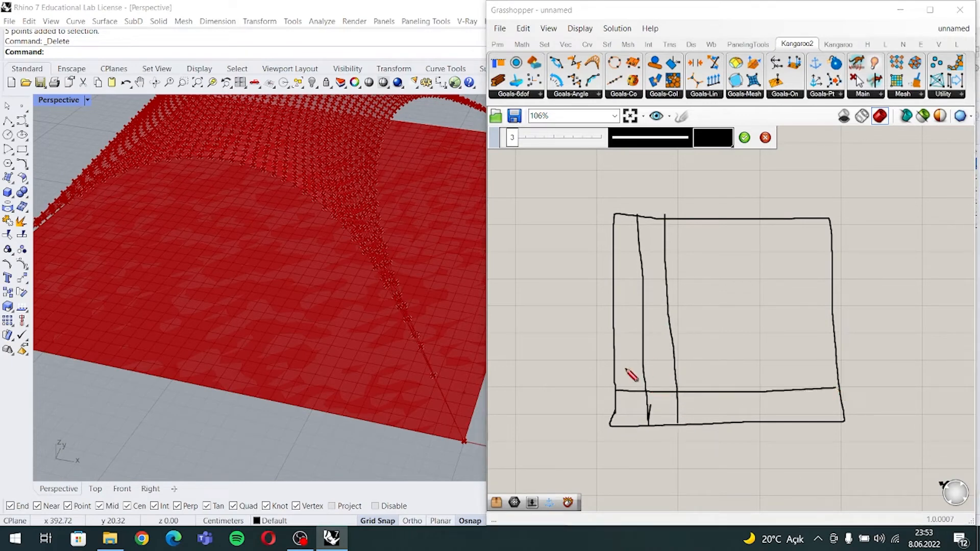
{"action": "left_click_drag", "start_coordinate": [614, 369], "coordinate": [836, 366]}
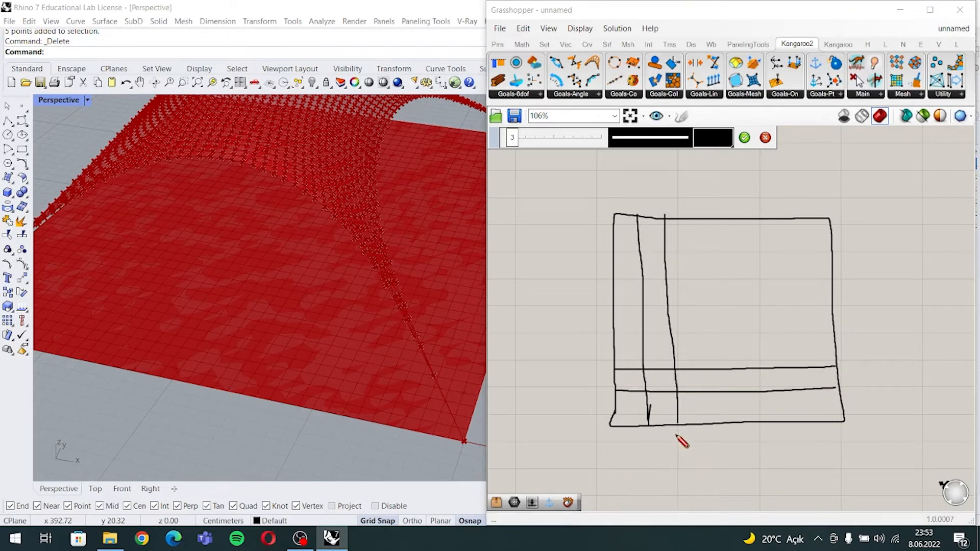
- Bracket the two sides of the sketch's lower corner cell and label each 10 cm
{"action": "mouse_move", "coordinate": [609, 433]}
{"action": "left_mouse_down"}
{"action": "mouse_move", "coordinate": [647, 436]}
{"action": "mouse_move", "coordinate": [620, 456]}
{"action": "mouse_move", "coordinate": [631, 451]}
{"action": "left_mouse_up"}
{"action": "left_click_drag", "start_coordinate": [641, 454], "coordinate": [652, 452]}
{"action": "mouse_move", "coordinate": [605, 391]}
{"action": "left_mouse_down"}
{"action": "mouse_move", "coordinate": [594, 411]}
{"action": "mouse_move", "coordinate": [603, 427]}
{"action": "left_mouse_up"}
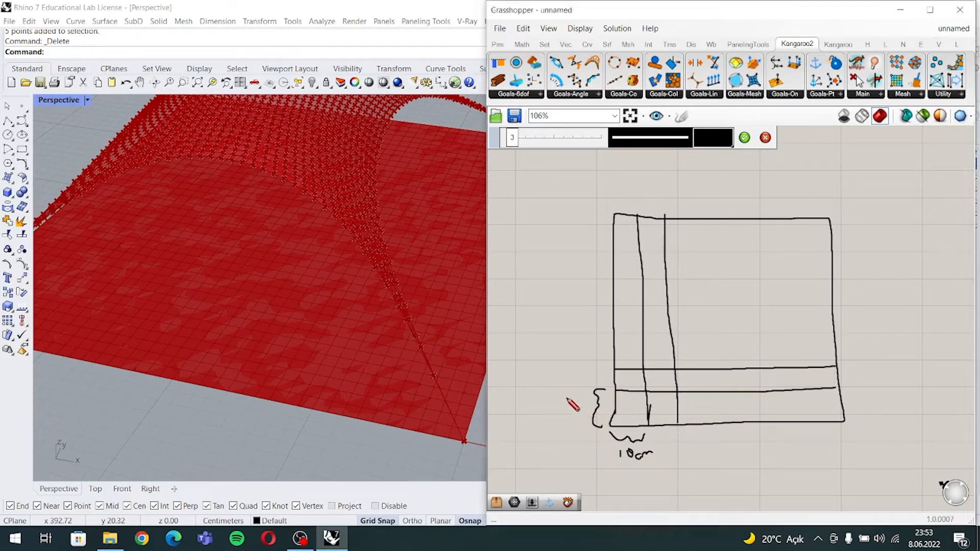
{"action": "mouse_move", "coordinate": [566, 398]}
{"action": "left_mouse_down"}
{"action": "mouse_move", "coordinate": [565, 409]}
{"action": "mouse_move", "coordinate": [579, 405]}
{"action": "left_mouse_up"}
{"action": "left_click", "coordinate": [581, 406]}
{"action": "left_click", "coordinate": [586, 408]}
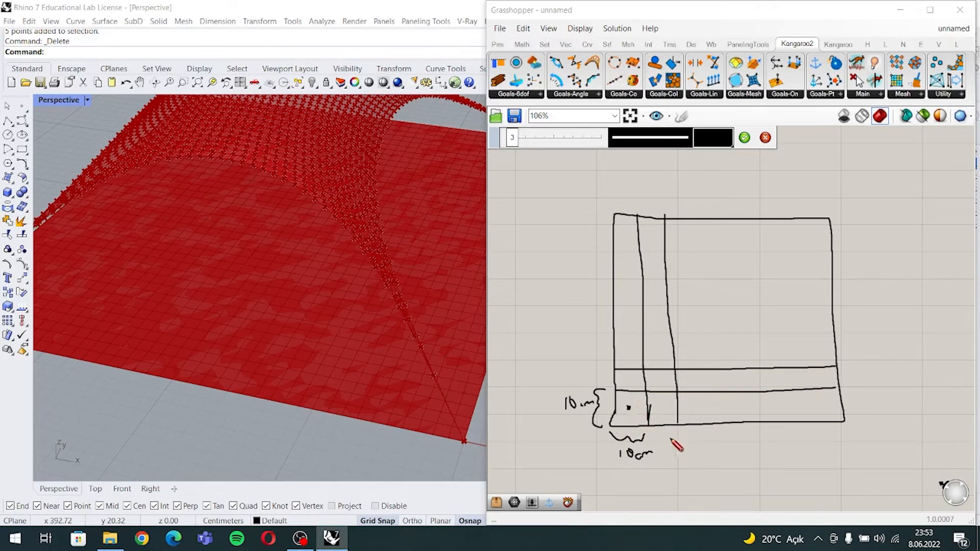
- Cross out the corner cell's center, mark its upper corners and a tick beside them, and discard the sketch
{"action": "mouse_move", "coordinate": [641, 401]}
{"action": "left_mouse_down"}
{"action": "mouse_move", "coordinate": [616, 424]}
{"action": "mouse_move", "coordinate": [644, 422]}
{"action": "left_mouse_up"}
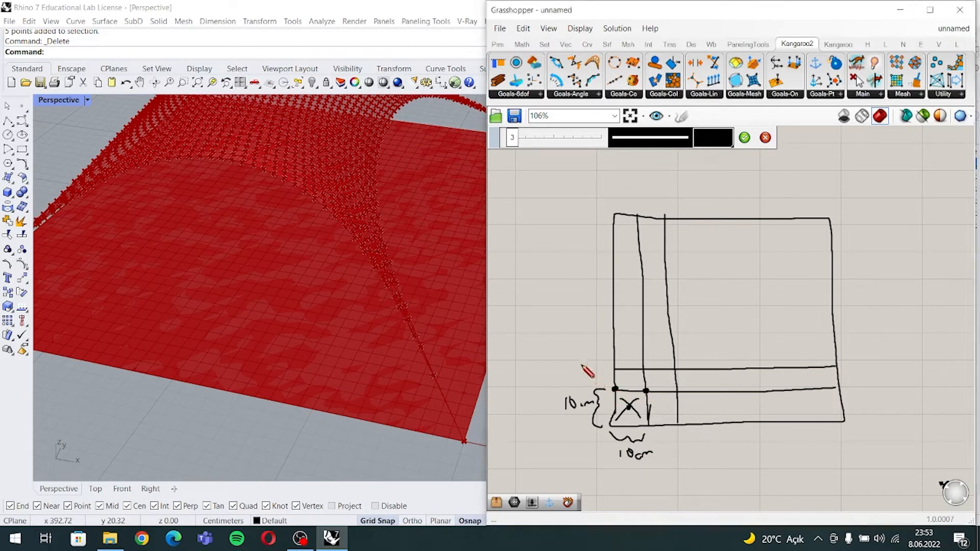
{"action": "left_click_drag", "start_coordinate": [582, 363], "coordinate": [606, 345]}
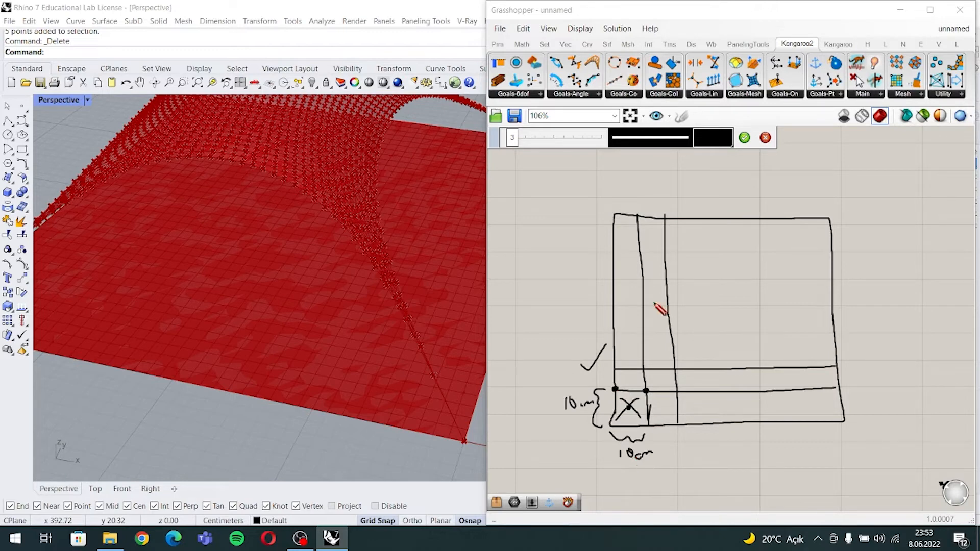
{"action": "left_click", "coordinate": [765, 138]}
{"action": "scroll", "coordinate": [603, 289], "scroll_direction": "down", "scroll_amount": 5}
{"action": "right_click_drag", "start_coordinate": [602, 286], "coordinate": [688, 323]}
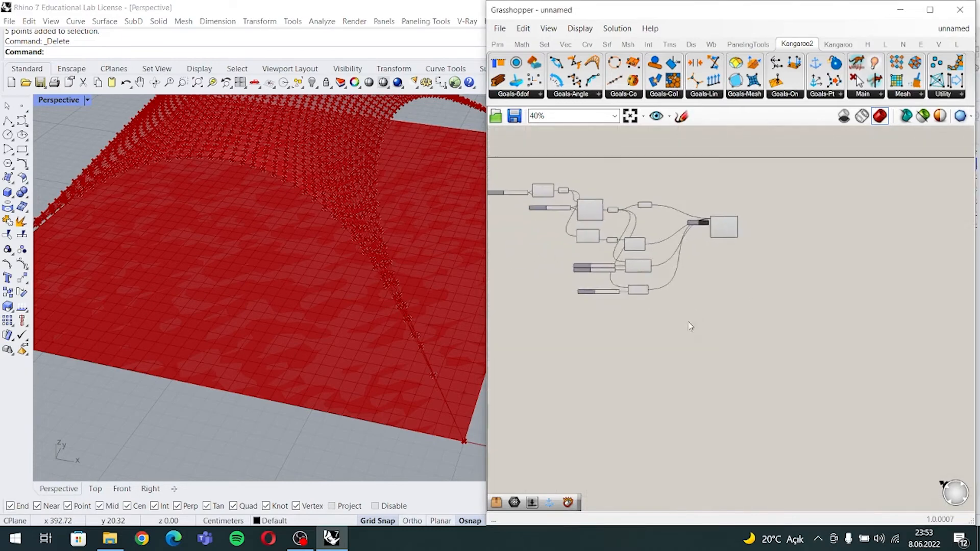
{"action": "scroll", "coordinate": [634, 296], "scroll_direction": "down", "scroll_amount": 2}
{"action": "scroll", "coordinate": [690, 357], "scroll_direction": "up", "scroll_amount": 2}
{"action": "right_click_drag", "start_coordinate": [634, 295], "coordinate": [721, 375]}
{"action": "scroll", "coordinate": [702, 329], "scroll_direction": "up", "scroll_amount": 4}
{"action": "scroll", "coordinate": [280, 386], "scroll_direction": "down", "scroll_amount": 8}
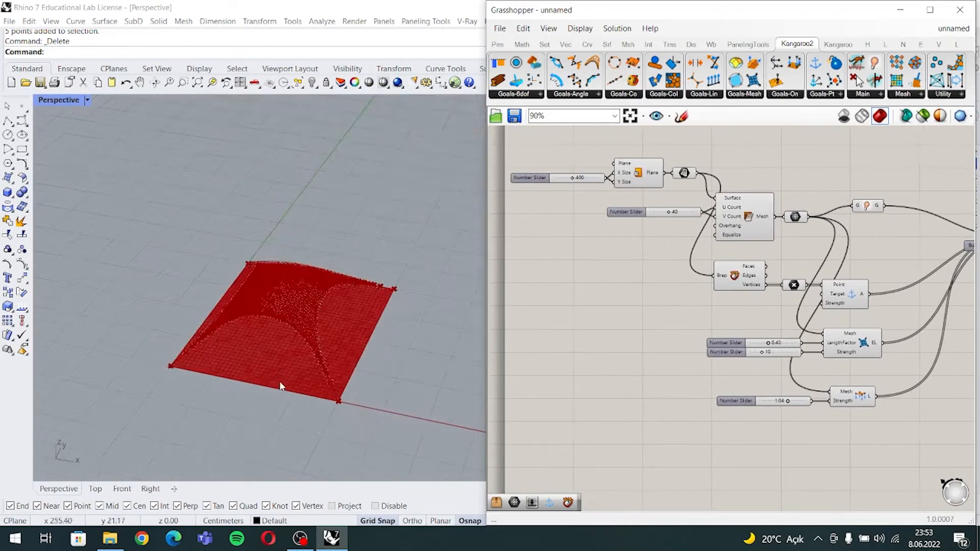
- Examine the flat base mesh's grid cells and the narrow shell support at the origin corner
{"action": "right_click_drag", "start_coordinate": [280, 387], "coordinate": [332, 291]}
{"action": "scroll", "coordinate": [317, 295], "scroll_direction": "up", "scroll_amount": 5}
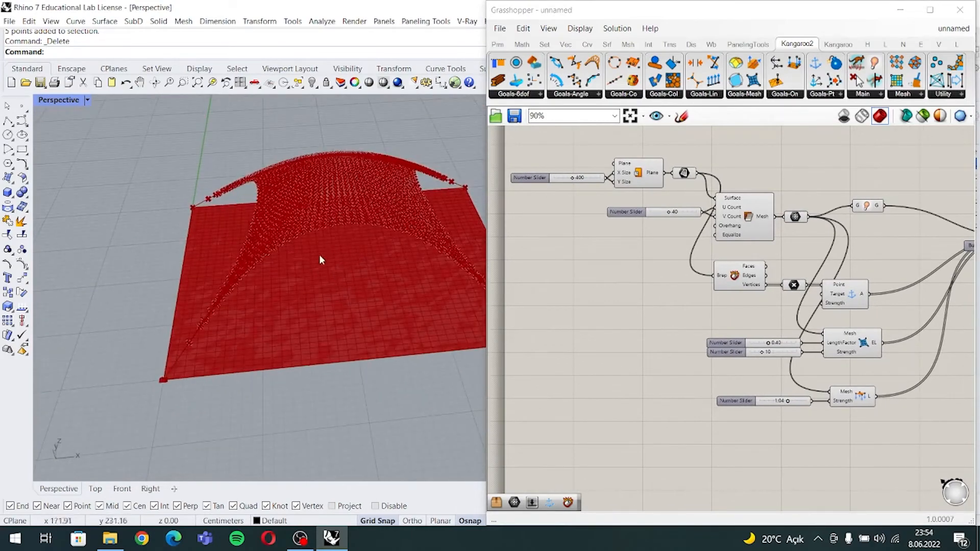
{"action": "right_click_drag", "start_coordinate": [632, 392], "coordinate": [653, 388]}
{"action": "scroll", "coordinate": [581, 363], "scroll_direction": "up", "scroll_amount": 1}
{"action": "right_click_drag", "start_coordinate": [580, 360], "coordinate": [633, 363]}
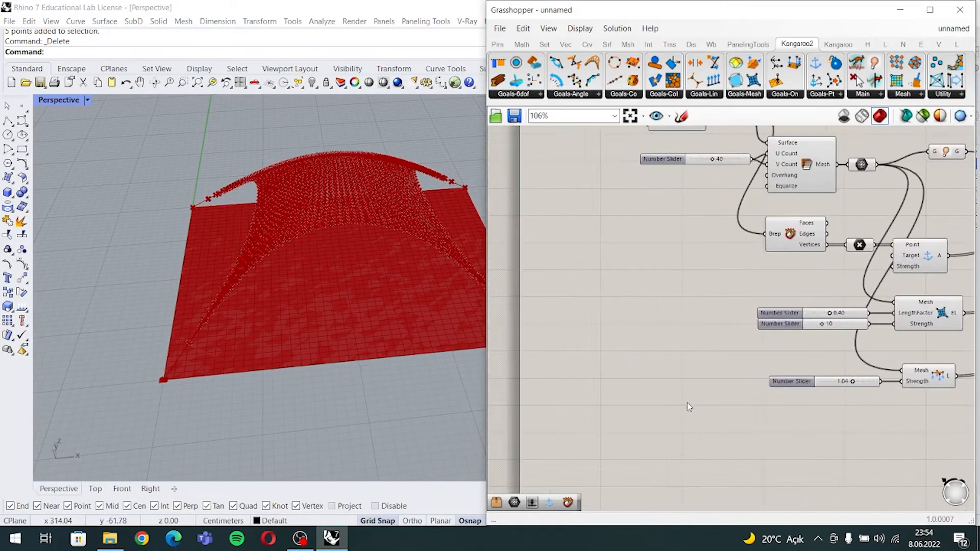
{"action": "right_click_drag", "start_coordinate": [715, 429], "coordinate": [639, 389]}
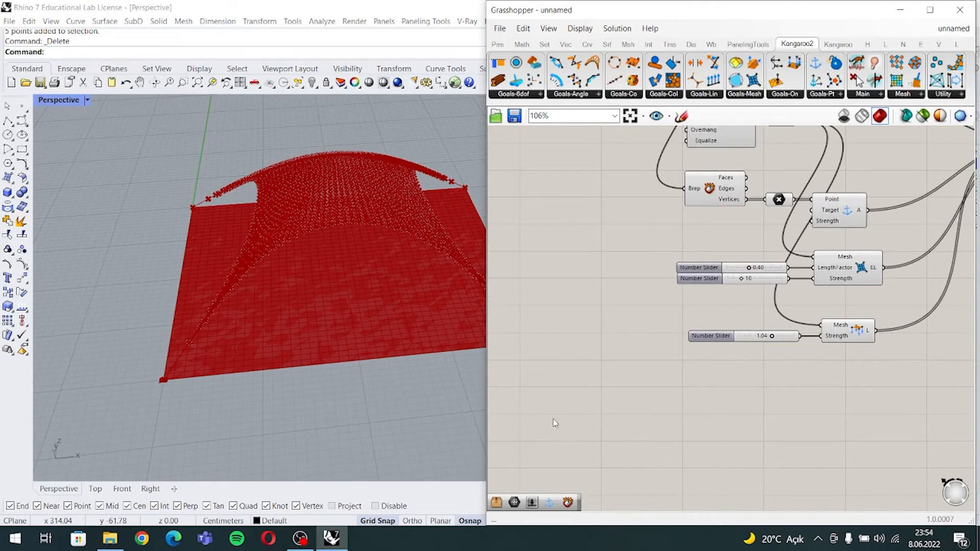
{"action": "right_click_drag", "start_coordinate": [220, 382], "coordinate": [256, 392]}
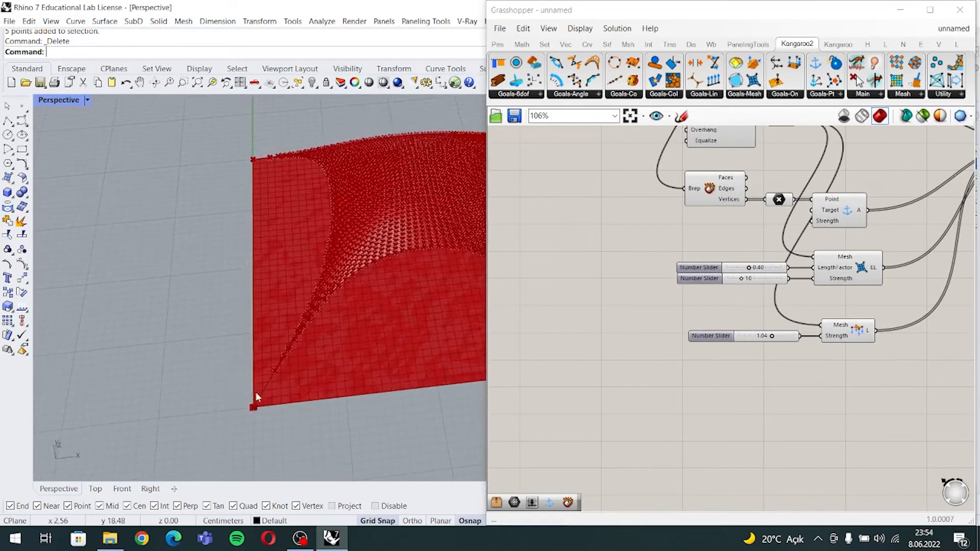
{"action": "scroll", "coordinate": [256, 392], "scroll_direction": "up", "scroll_amount": 4}
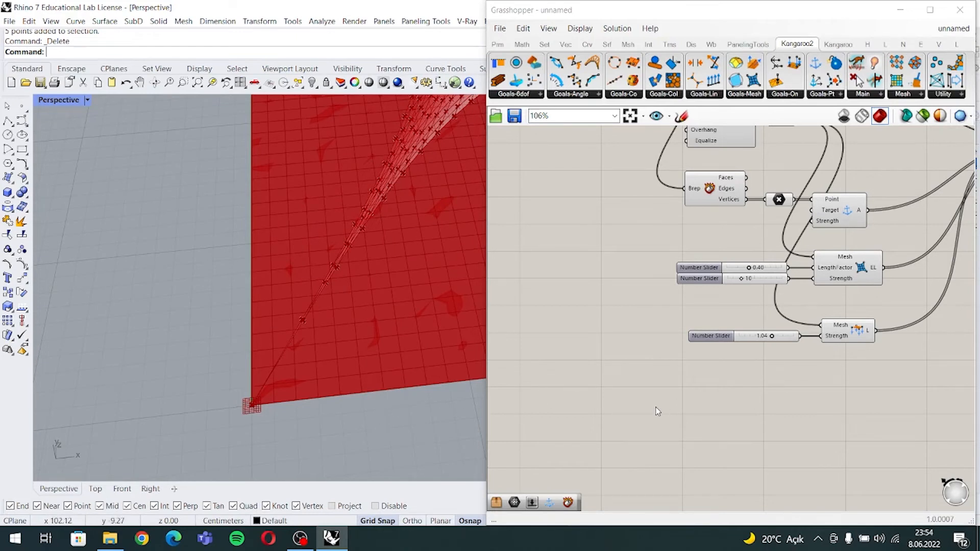
{"action": "double_click", "coordinate": [640, 428]}
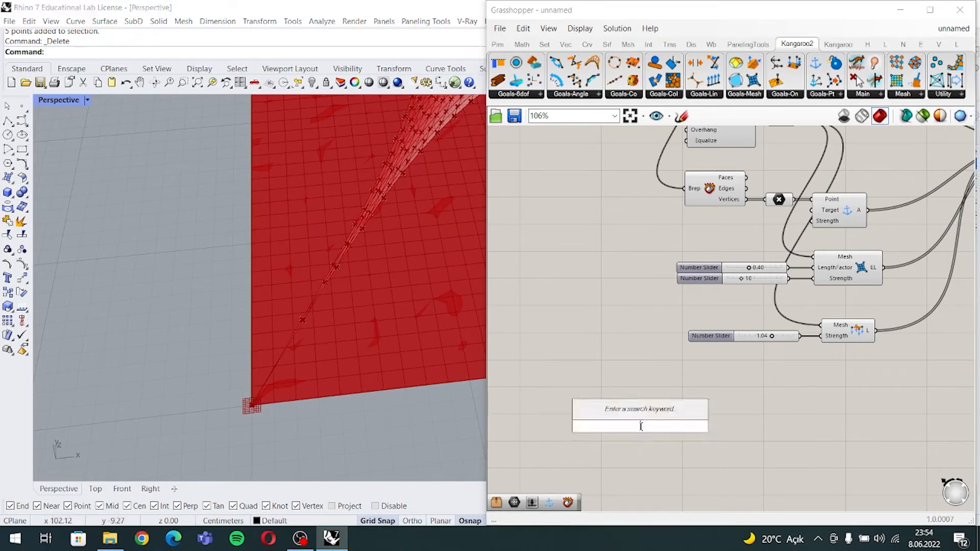
{"action": "key", "text": "Escape"}
- Place four points on consecutive mesh vertices along the base edge, starting at the origin corner
{"action": "left_click", "coordinate": [21, 106]}
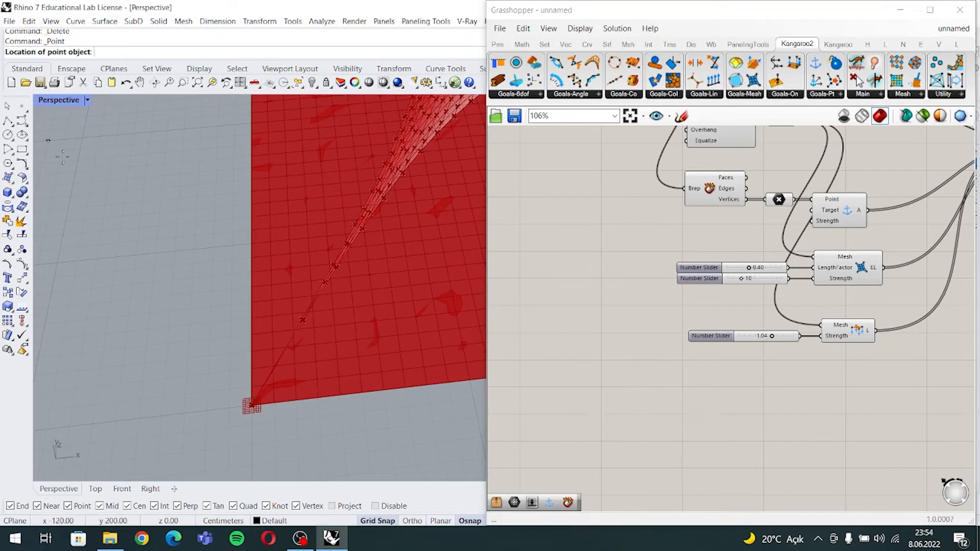
{"action": "left_click", "coordinate": [251, 405]}
{"action": "right_click", "coordinate": [251, 389]}
{"action": "left_click", "coordinate": [252, 386]}
{"action": "right_click", "coordinate": [248, 380]}
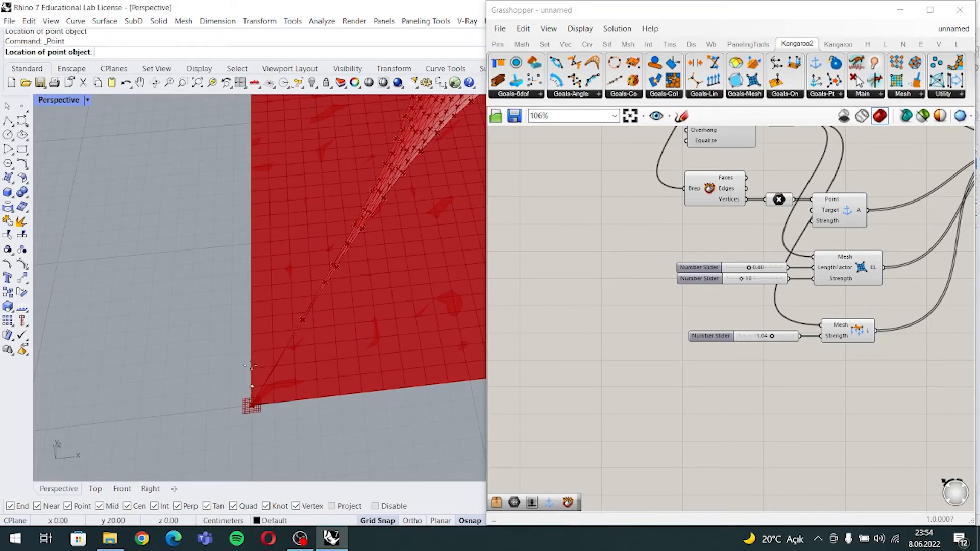
{"action": "left_click", "coordinate": [251, 368]}
{"action": "right_click", "coordinate": [244, 351]}
{"action": "left_click", "coordinate": [251, 351]}
- Place four points on the adjacent column of mesh vertices, and delete all eight corner points
{"action": "right_click", "coordinate": [271, 353]}
{"action": "left_click", "coordinate": [273, 366]}
{"action": "right_click", "coordinate": [273, 385]}
{"action": "left_click", "coordinate": [274, 383]}
{"action": "right_click", "coordinate": [275, 394]}
{"action": "key", "text": "Escape"}
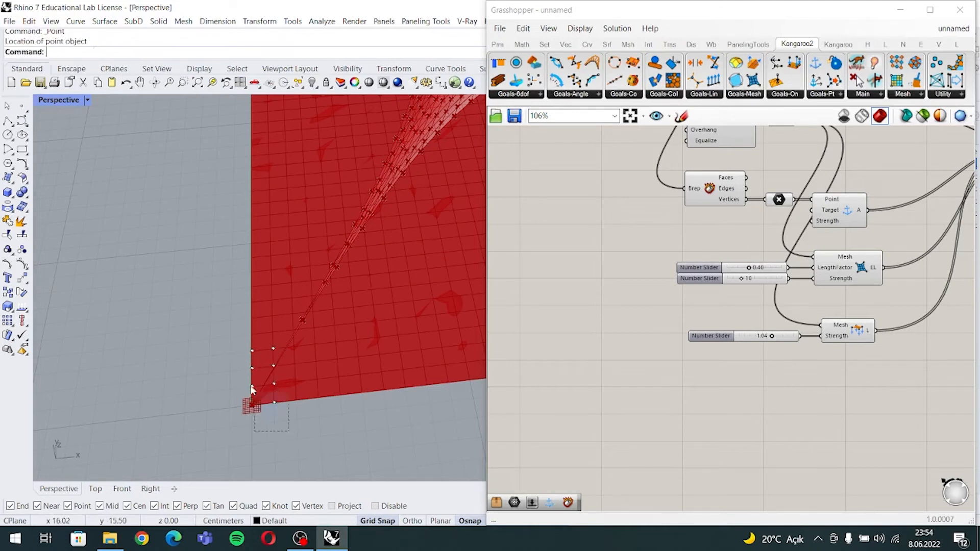
{"action": "left_click_drag", "start_coordinate": [289, 417], "coordinate": [219, 335]}
{"action": "key", "text": "Delete"}
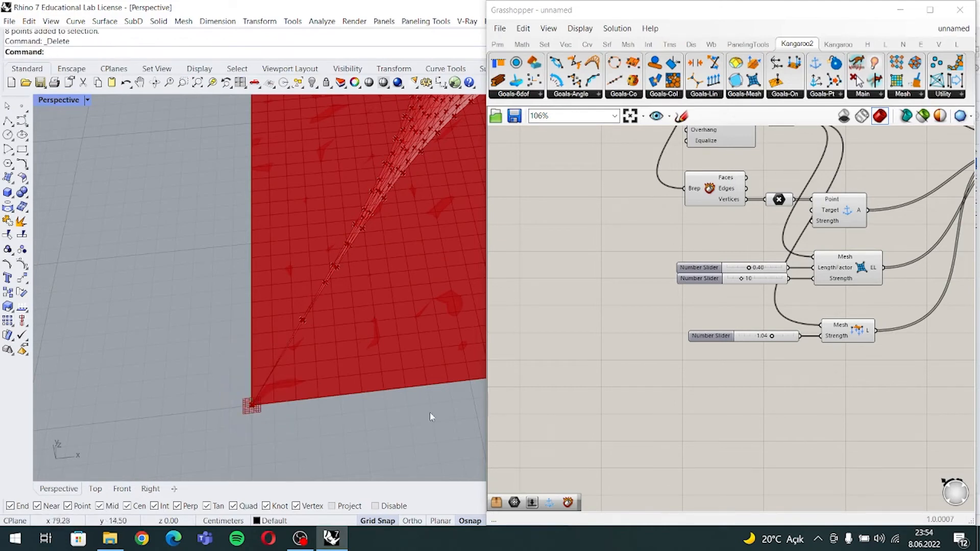
{"action": "right_click_drag", "start_coordinate": [708, 408], "coordinate": [687, 404]}
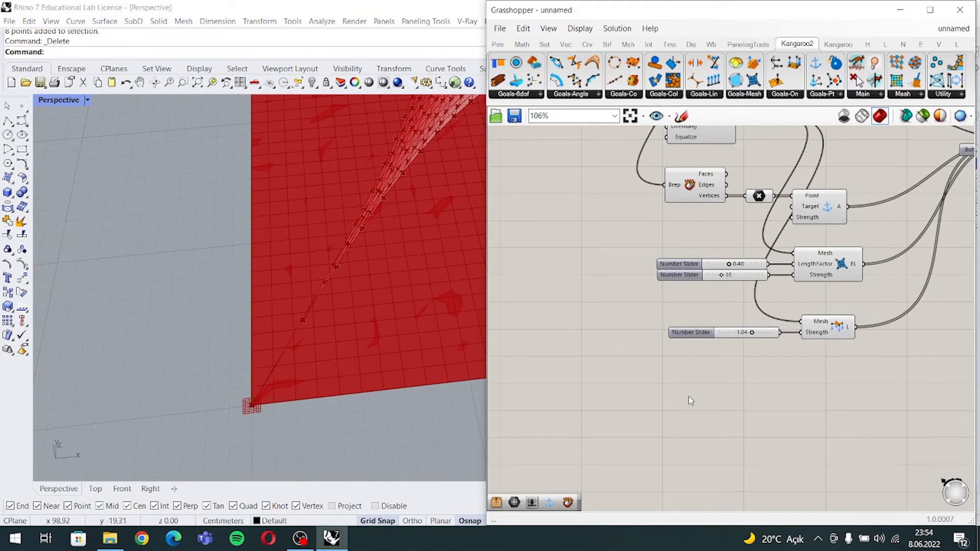
{"action": "double_click", "coordinate": [679, 426]}
{"action": "type", "text": "line"}
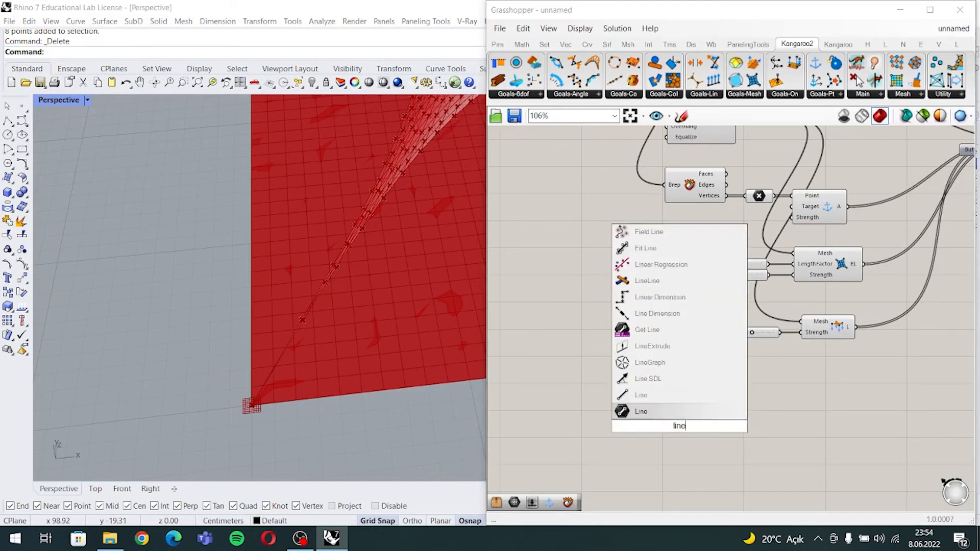
{"action": "key", "text": "Return"}
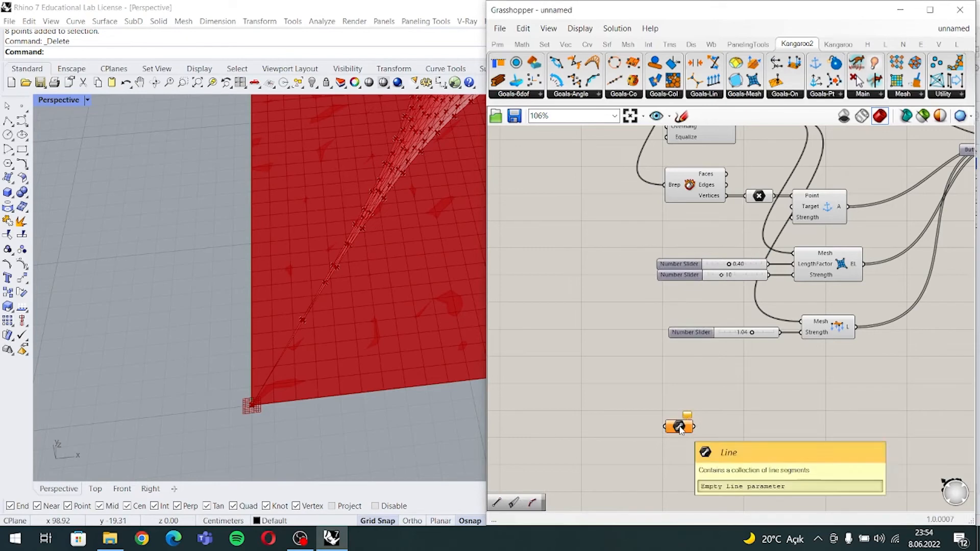
{"action": "right_click_drag", "start_coordinate": [781, 445], "coordinate": [668, 414]}
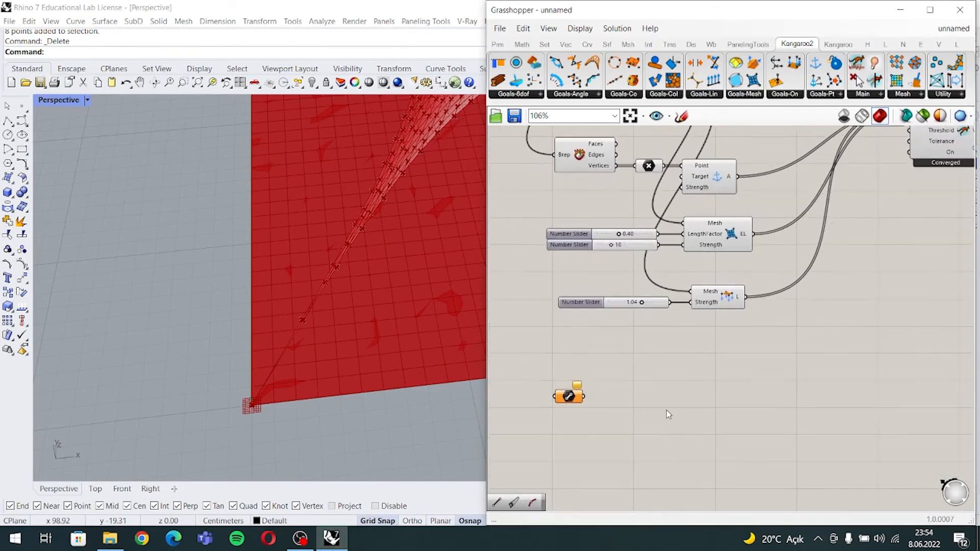
- Add a Line component with Start Point and End Point inputs below the mesh load component
{"action": "double_click", "coordinate": [580, 395]}
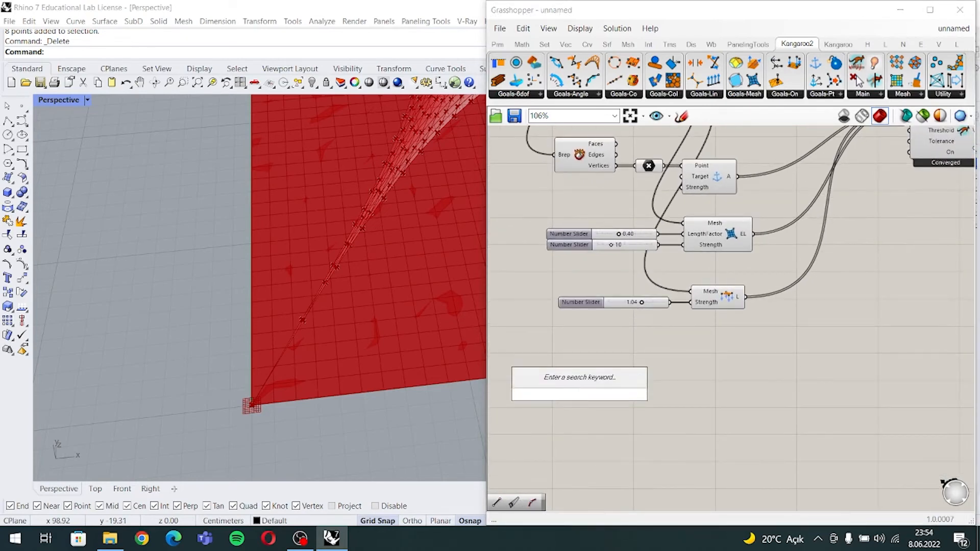
{"action": "type", "text": "line"}
{"action": "key", "text": "Return"}
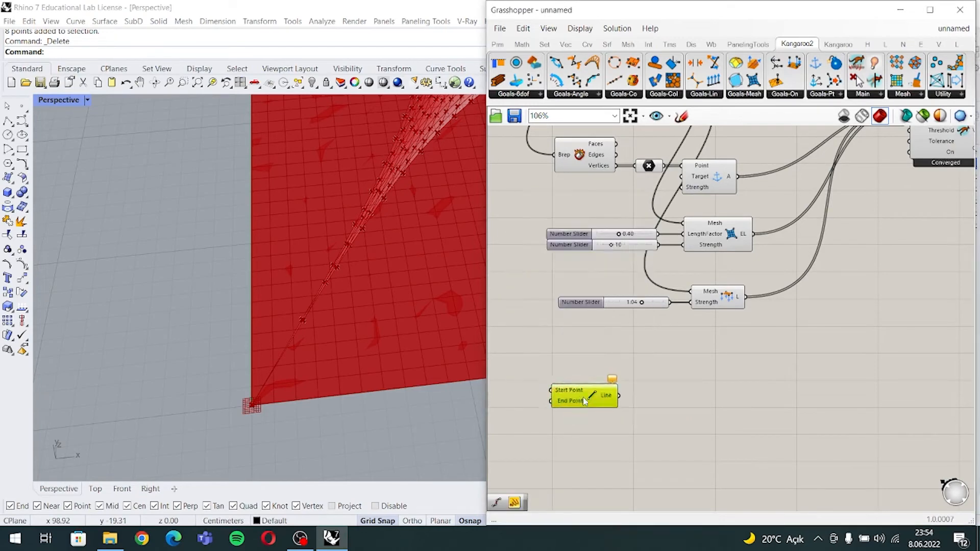
{"action": "scroll", "coordinate": [582, 403], "scroll_direction": "up", "scroll_amount": 4}
{"action": "left_click_drag", "start_coordinate": [575, 357], "coordinate": [688, 464]}
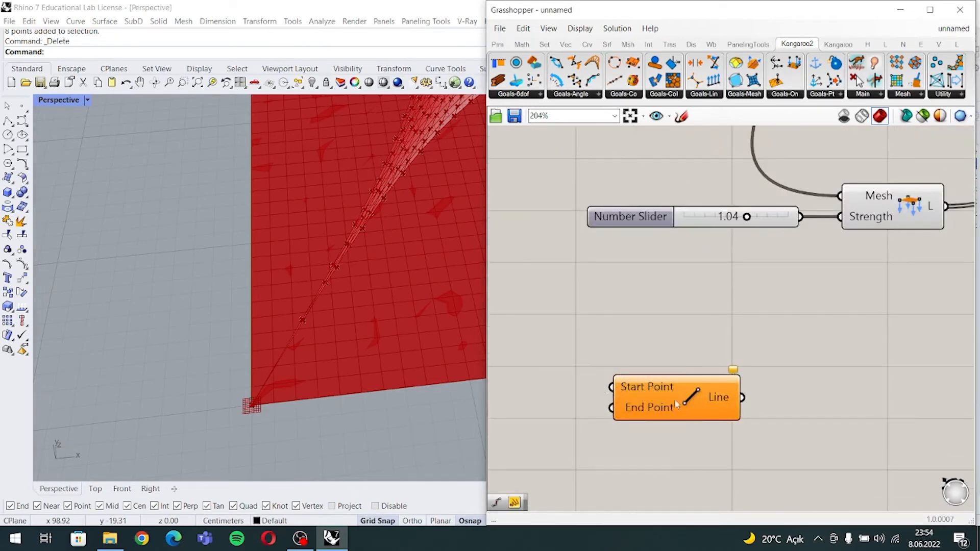
- Create a point parameter at 0,0,0 and connect it to the Line component's Start Point
{"action": "right_click_drag", "start_coordinate": [623, 454], "coordinate": [671, 438]}
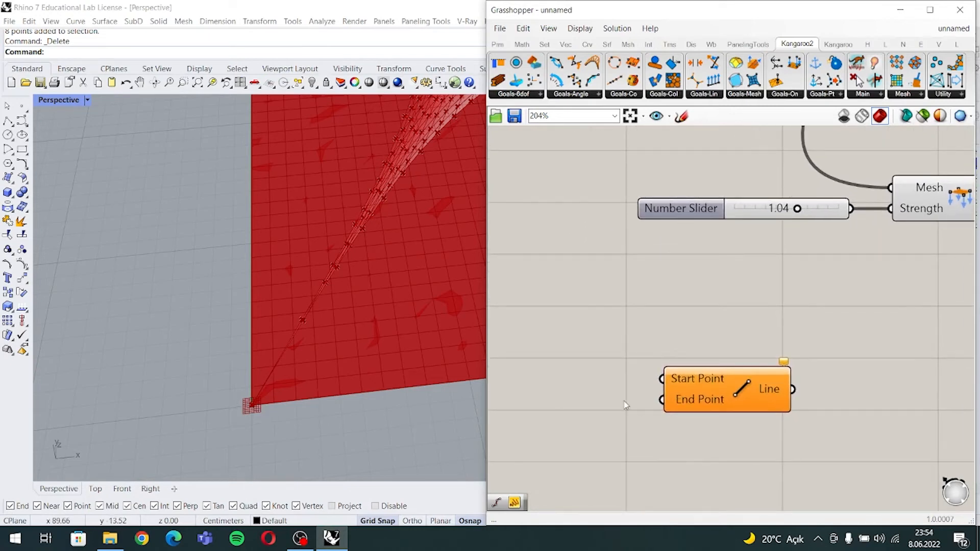
{"action": "double_click", "coordinate": [560, 383]}
{"action": "type", "text": "0,0"}
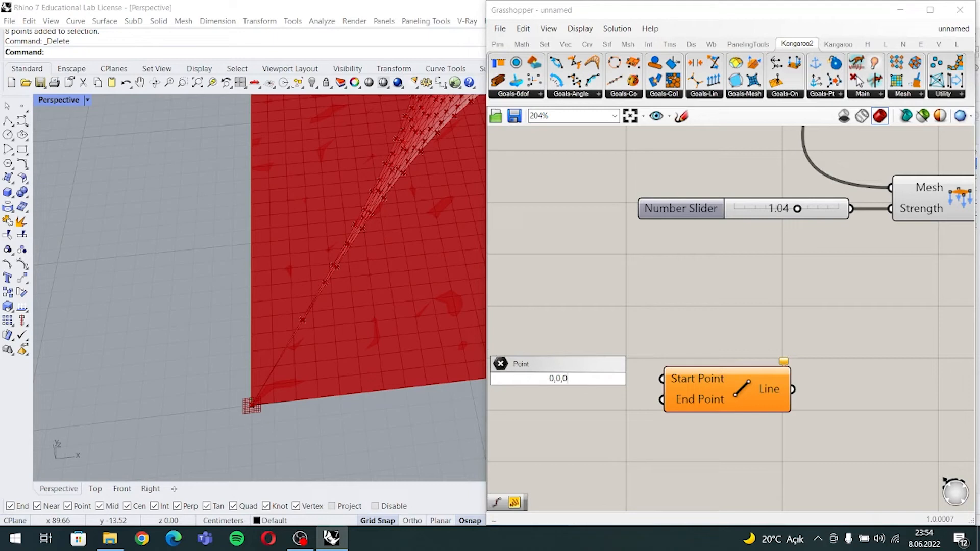
{"action": "key", "text": "Return"}
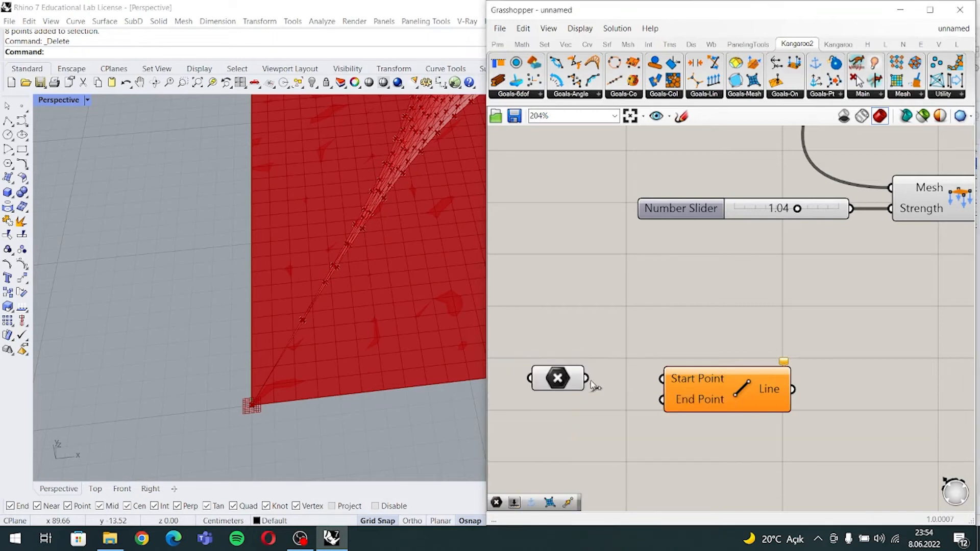
{"action": "left_click_drag", "start_coordinate": [586, 378], "coordinate": [655, 386]}
{"action": "left_click_drag", "start_coordinate": [542, 377], "coordinate": [592, 389]}
- Create a second point parameter at 0,40 and connect it to the Line component's End Point
{"action": "double_click", "coordinate": [577, 433]}
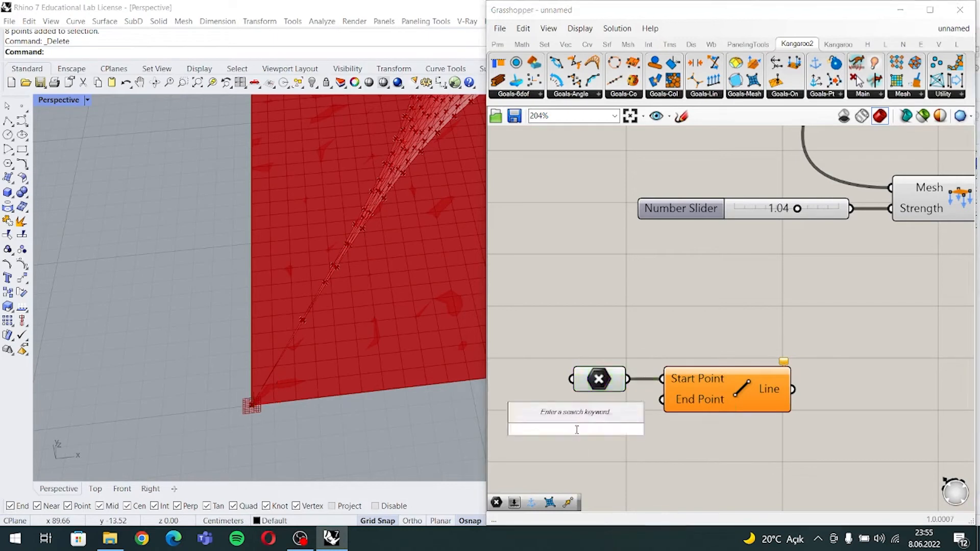
{"action": "type", "text": "0,"}
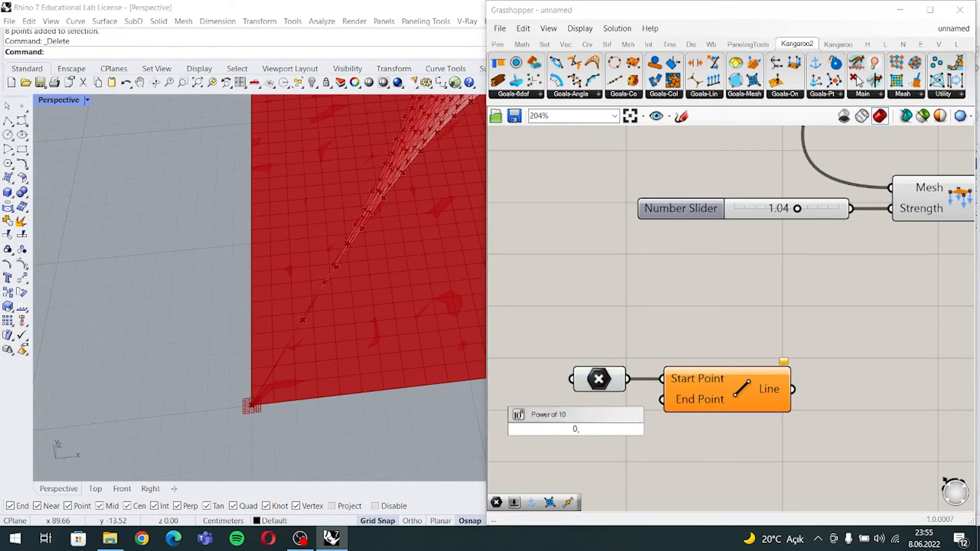
{"action": "type", "text": "40"}
{"action": "key", "text": "Return"}
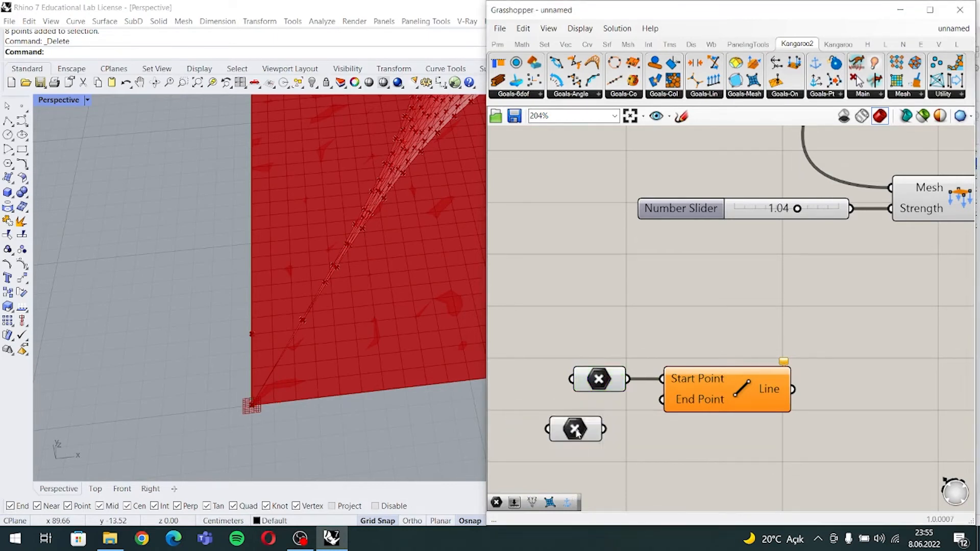
{"action": "left_click", "coordinate": [592, 421]}
- Align the two point parameters with each other and leave a small gap between them
{"action": "left_click_drag", "start_coordinate": [592, 423], "coordinate": [580, 358]}
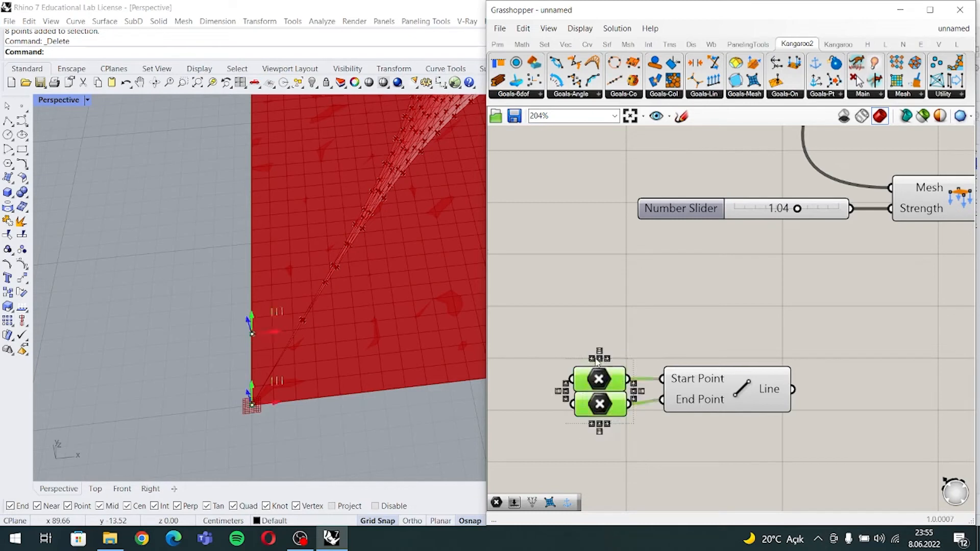
{"action": "left_click", "coordinate": [598, 358]}
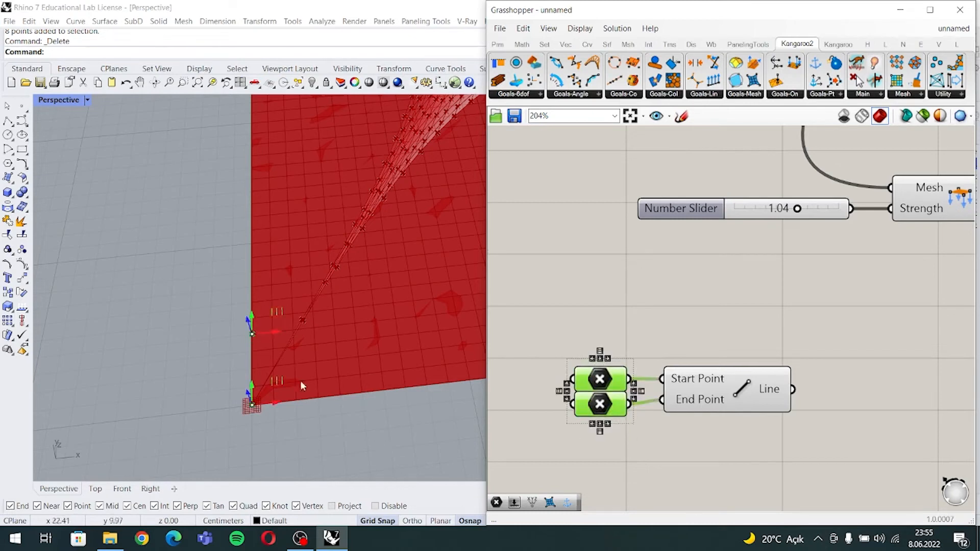
{"action": "left_click", "coordinate": [716, 446]}
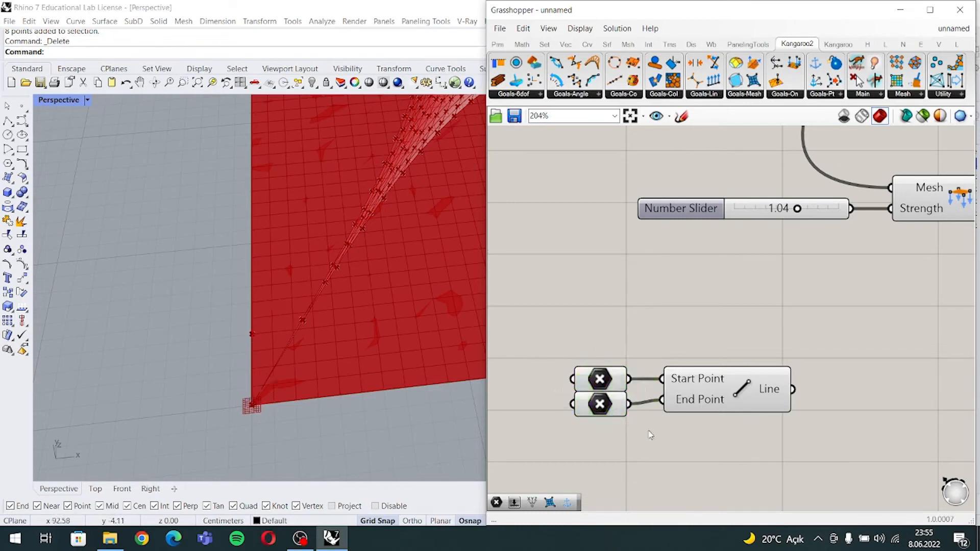
{"action": "left_click", "coordinate": [601, 412]}
{"action": "left_click", "coordinate": [602, 385]}
{"action": "left_click_drag", "start_coordinate": [602, 382], "coordinate": [604, 376]}
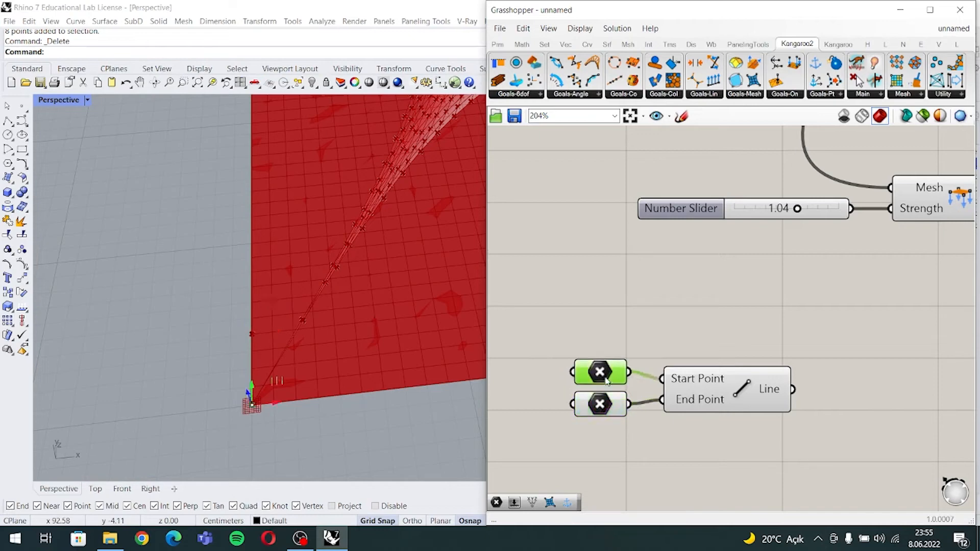
{"action": "left_click", "coordinate": [675, 440]}
- Examine the base edge segment between the two line end points at the mesh corner
{"action": "scroll", "coordinate": [694, 434], "scroll_direction": "down", "scroll_amount": 2}
{"action": "right_click_drag", "start_coordinate": [844, 404], "coordinate": [628, 382]}
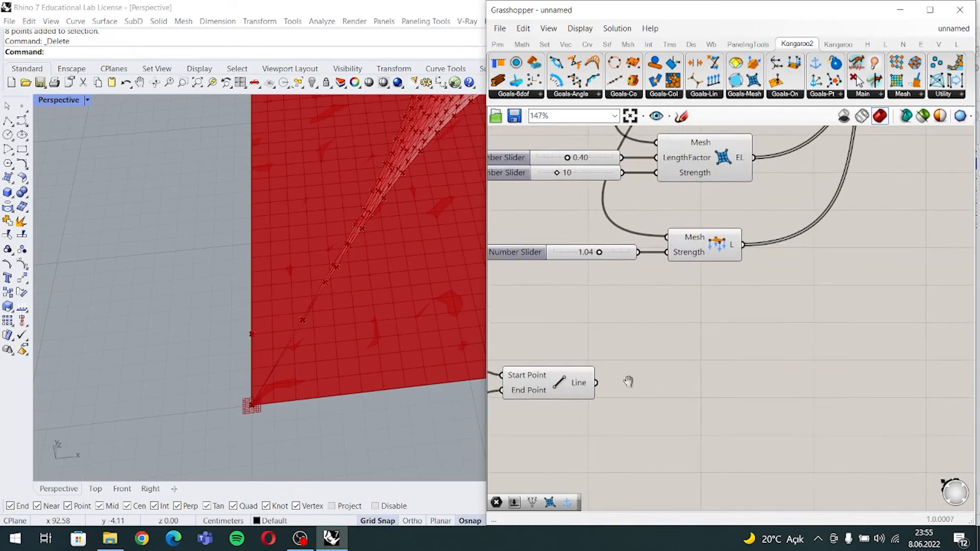
{"action": "right_click_drag", "start_coordinate": [241, 348], "coordinate": [282, 350]}
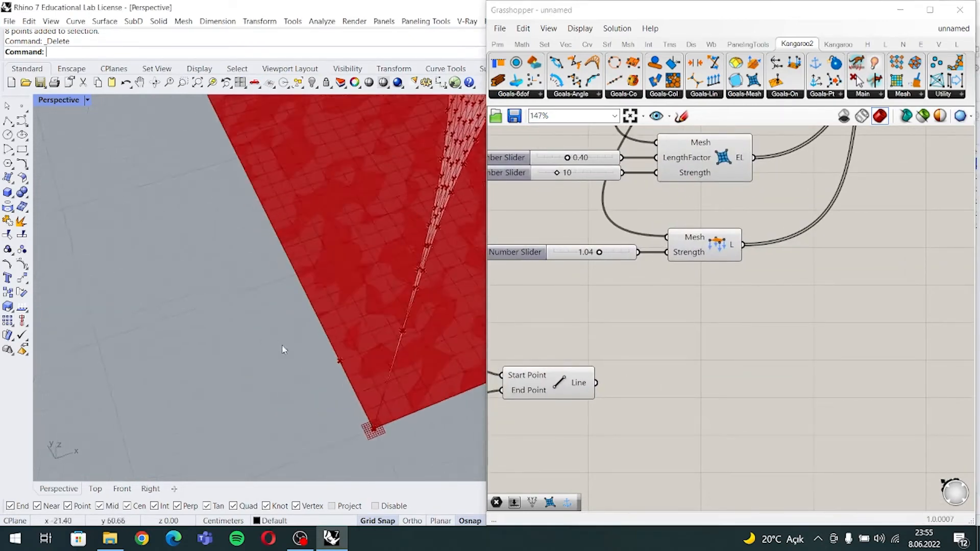
{"action": "right_click_drag", "start_coordinate": [354, 402], "coordinate": [308, 360], "text": "shift"}
{"action": "scroll", "coordinate": [302, 324], "scroll_direction": "up", "scroll_amount": 5}
{"action": "scroll", "coordinate": [302, 324], "scroll_direction": "up", "scroll_amount": 2}
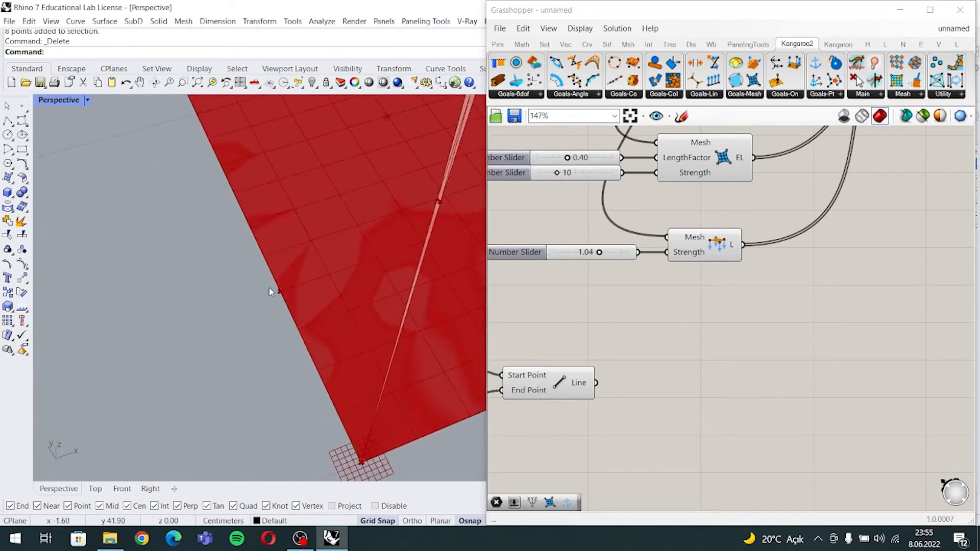
{"action": "left_click_drag", "start_coordinate": [262, 280], "coordinate": [379, 458]}
- Add a Divide Curve component and place it beside the Line component
{"action": "right_click_drag", "start_coordinate": [596, 425], "coordinate": [630, 414]}
{"action": "double_click", "coordinate": [680, 361]}
{"action": "type", "text": "divide"}
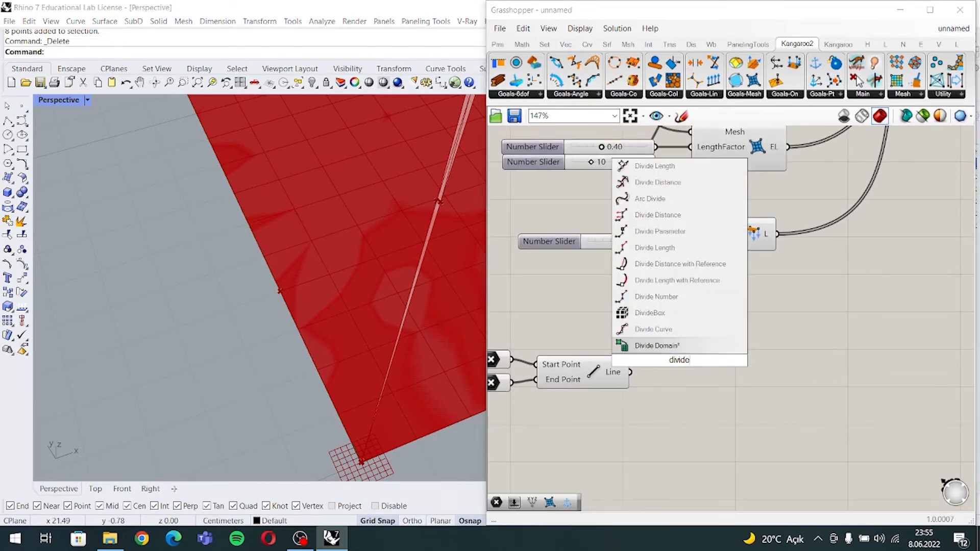
{"action": "key", "text": "Up"}
{"action": "key", "text": "Return"}
{"action": "left_click_drag", "start_coordinate": [679, 360], "coordinate": [704, 400]}
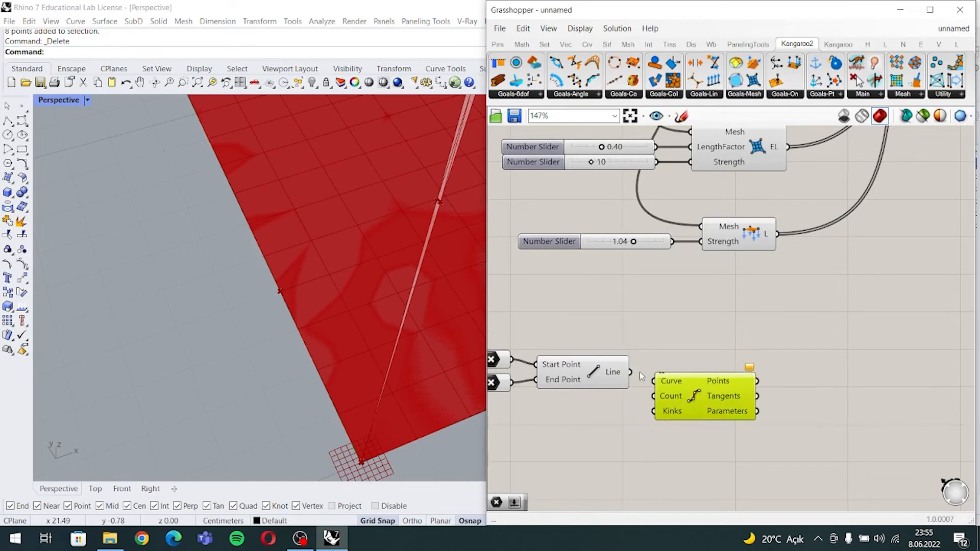
- Connect the Line output to Divide Curve's Curve input and inspect the division points along the base edge
{"action": "left_click_drag", "start_coordinate": [633, 374], "coordinate": [674, 389]}
{"action": "left_click_drag", "start_coordinate": [703, 383], "coordinate": [705, 388]}
{"action": "scroll", "coordinate": [298, 305], "scroll_direction": "up", "scroll_amount": 3}
{"action": "scroll", "coordinate": [297, 304], "scroll_direction": "down", "scroll_amount": 3}
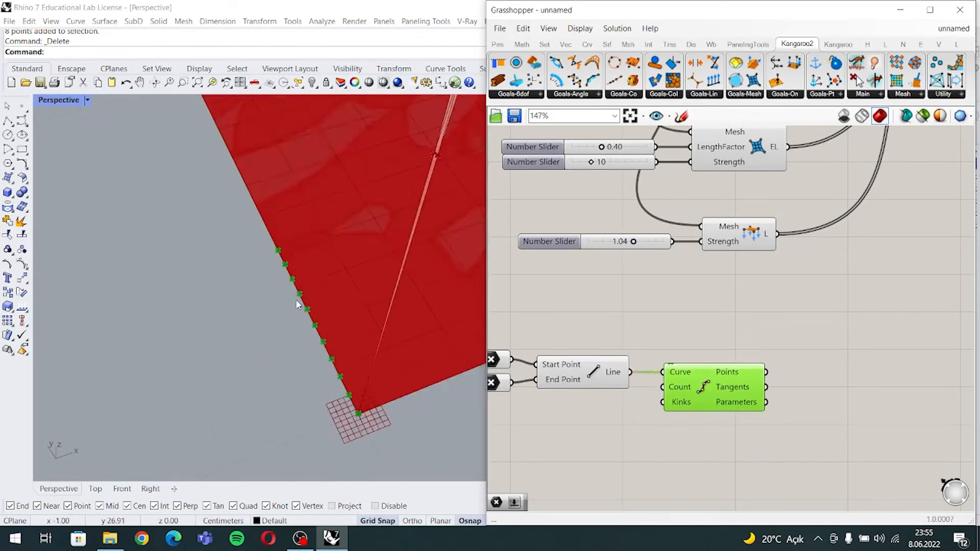
{"action": "left_click", "coordinate": [289, 283]}
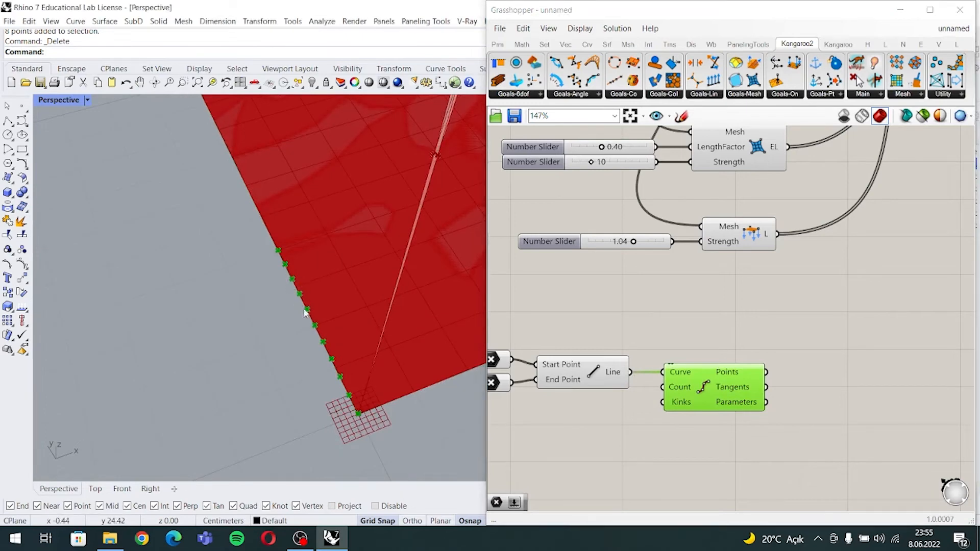
{"action": "scroll", "coordinate": [632, 424], "scroll_direction": "down", "scroll_amount": 3}
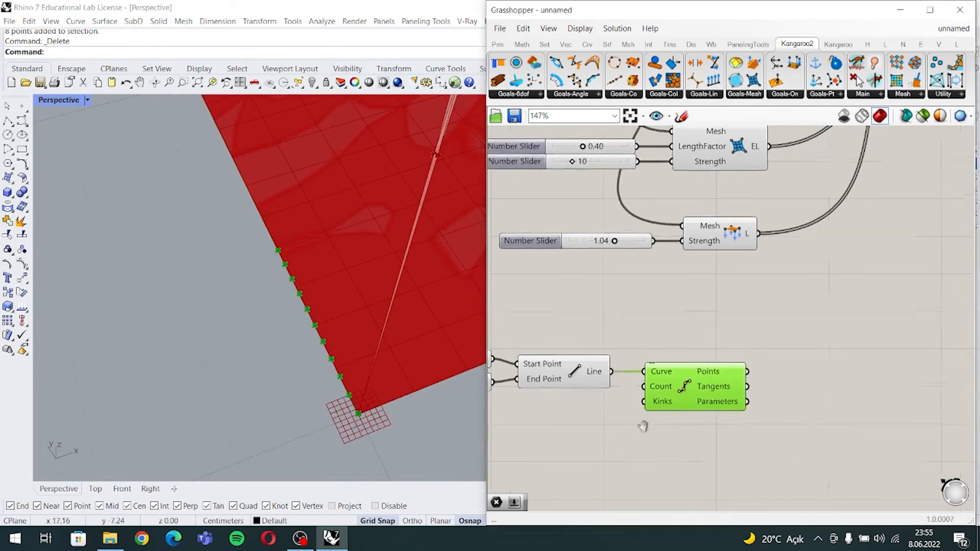
- Try adding an Anchor component for the Divide Curve points and wire its output into the solver's GoalObjects input
{"action": "scroll", "coordinate": [709, 404], "scroll_direction": "down", "scroll_amount": 2}
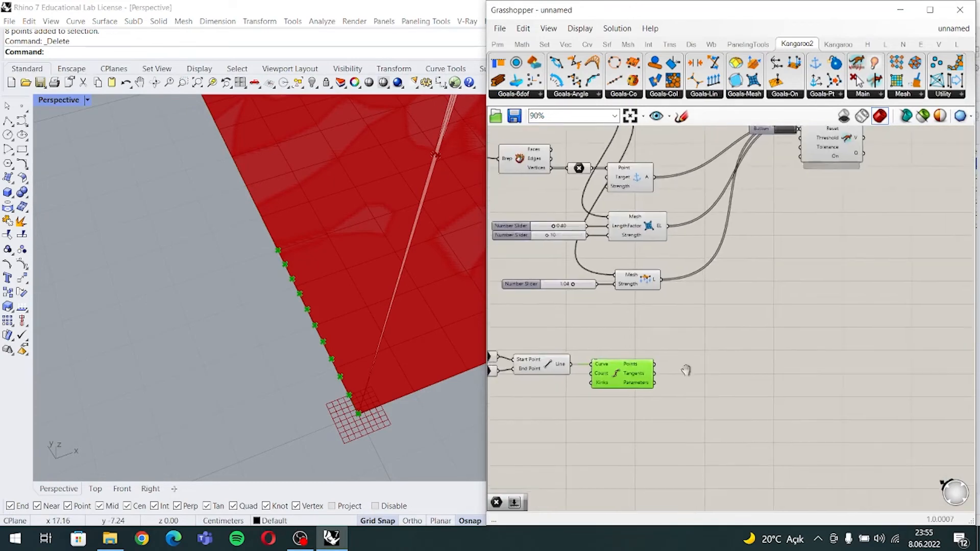
{"action": "right_click_drag", "start_coordinate": [723, 355], "coordinate": [693, 360]}
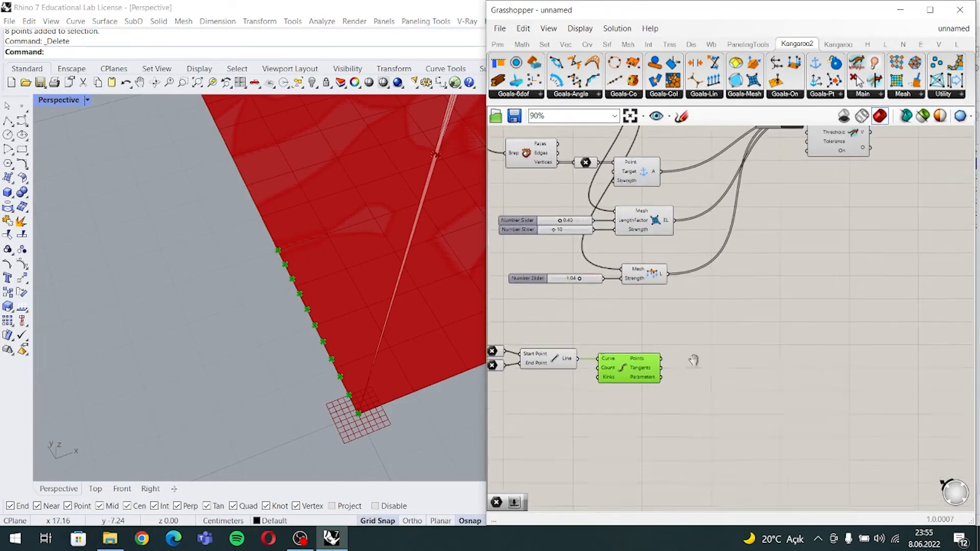
{"action": "double_click", "coordinate": [692, 361]}
{"action": "type", "text": "anchor"}
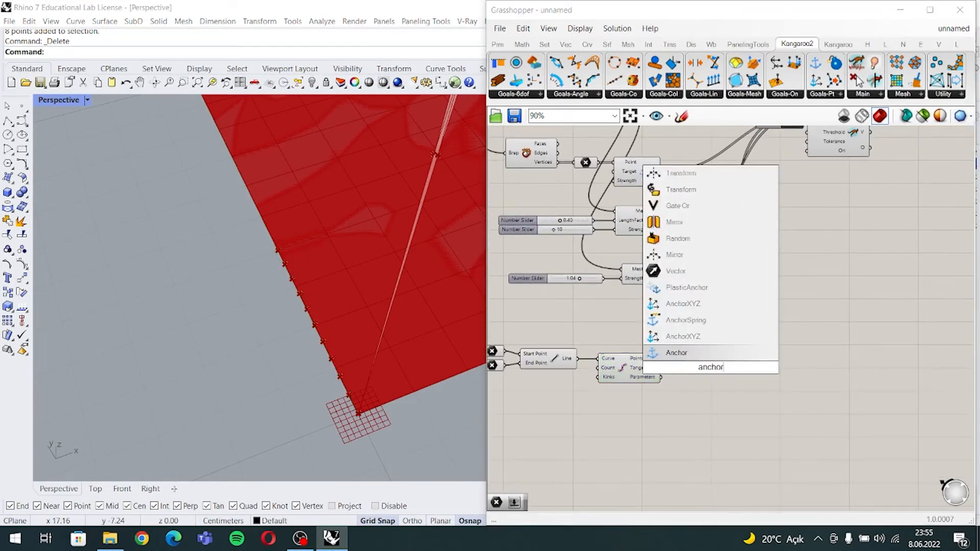
{"action": "key", "text": "Return"}
{"action": "left_click_drag", "start_coordinate": [661, 358], "coordinate": [702, 367]}
{"action": "scroll", "coordinate": [762, 328], "scroll_direction": "down", "scroll_amount": 3}
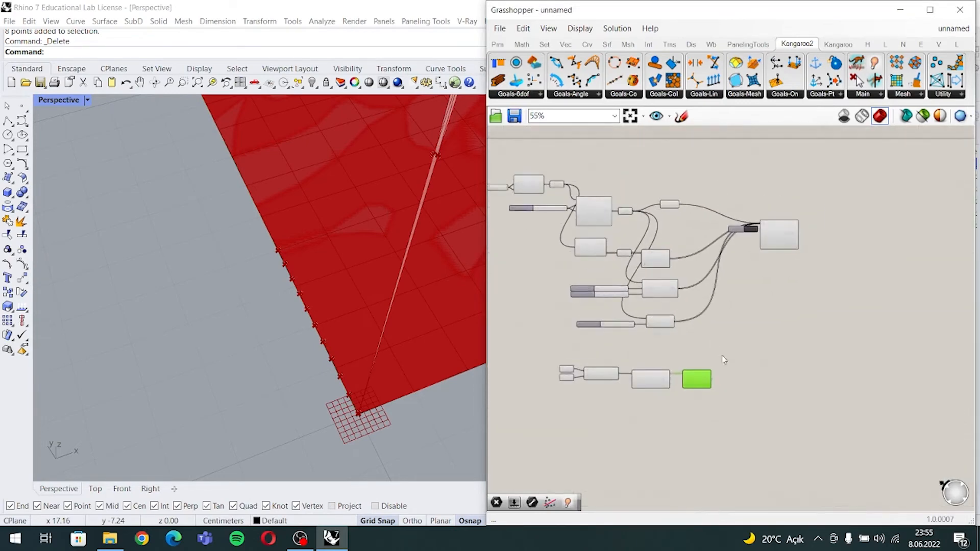
{"action": "scroll", "coordinate": [784, 264], "scroll_direction": "up", "scroll_amount": 3}
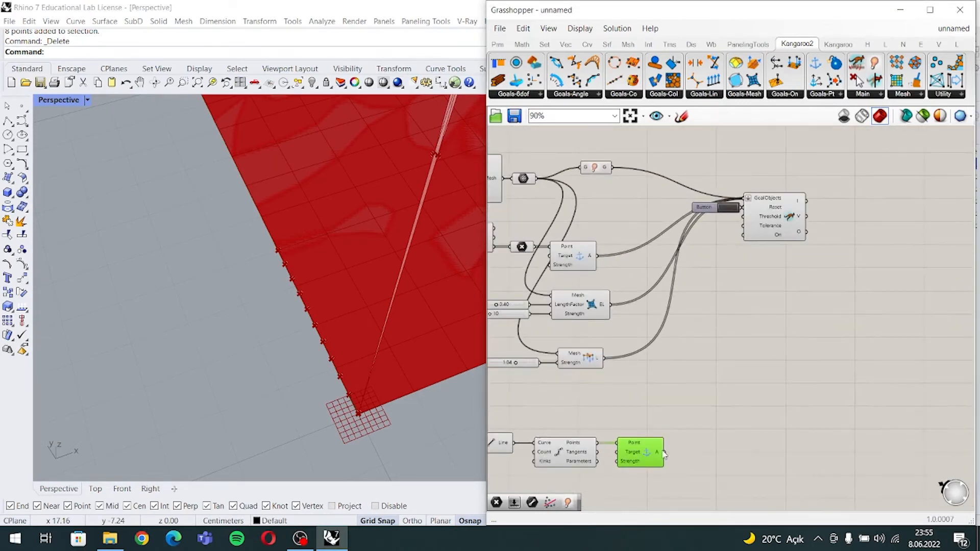
{"action": "left_click_drag", "start_coordinate": [664, 452], "coordinate": [744, 198]}
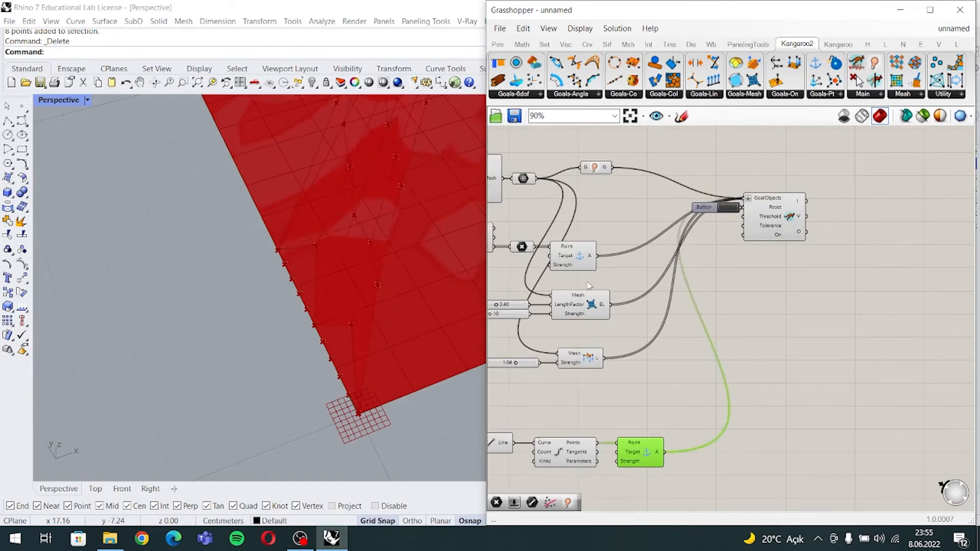
- Inspect the mesh around the anchored corner edge and delete the new Anchor component
{"action": "right_click_drag", "start_coordinate": [337, 362], "coordinate": [359, 365]}
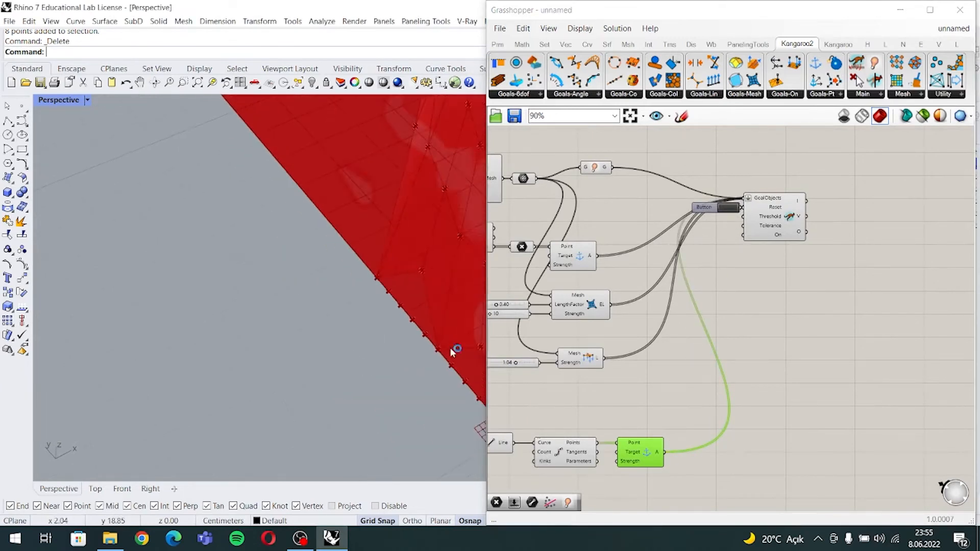
{"action": "right_click_drag", "start_coordinate": [450, 348], "coordinate": [353, 352]}
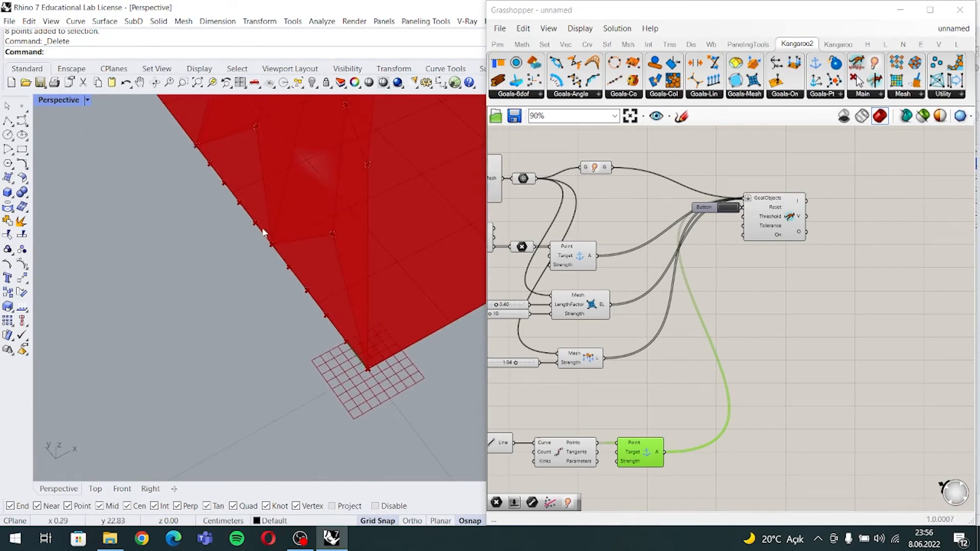
{"action": "scroll", "coordinate": [219, 168], "scroll_direction": "up", "scroll_amount": 3}
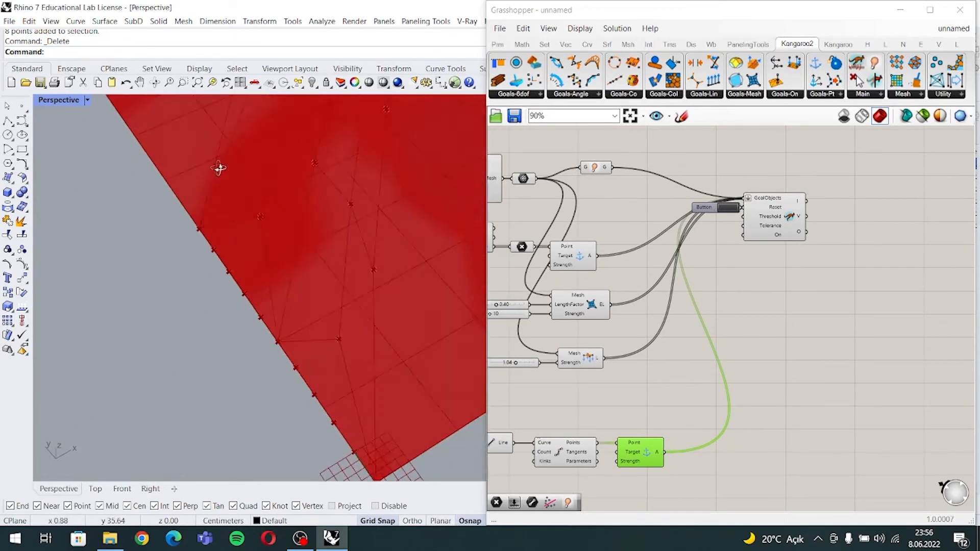
{"action": "right_click_drag", "start_coordinate": [218, 167], "coordinate": [214, 164]}
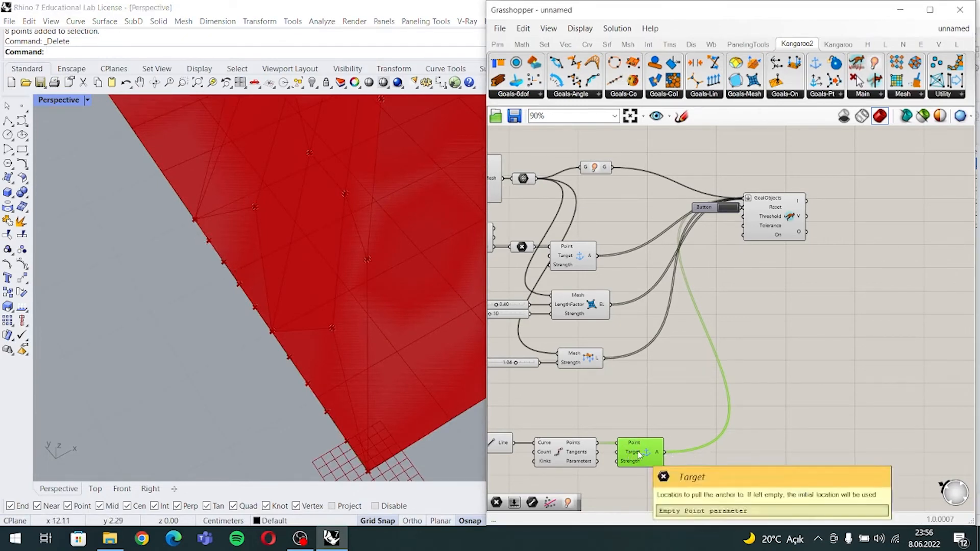
{"action": "key", "text": "Delete"}
- Add a number slider set to 4 below the Line component and connect it to Divide Curve's Count input
{"action": "right_click_drag", "start_coordinate": [620, 449], "coordinate": [635, 447]}
{"action": "scroll", "coordinate": [629, 449], "scroll_direction": "up", "scroll_amount": 3}
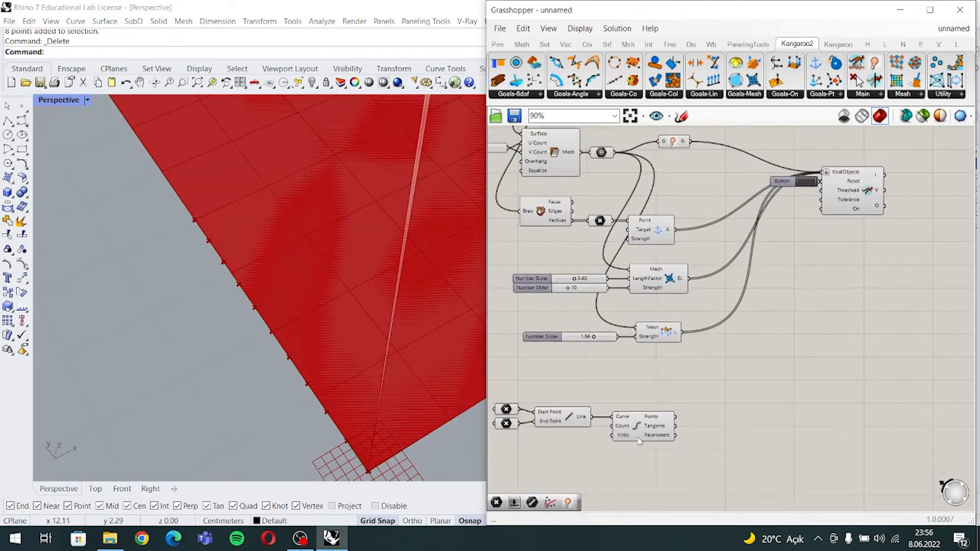
{"action": "double_click", "coordinate": [586, 440]}
{"action": "type", "text": "4"}
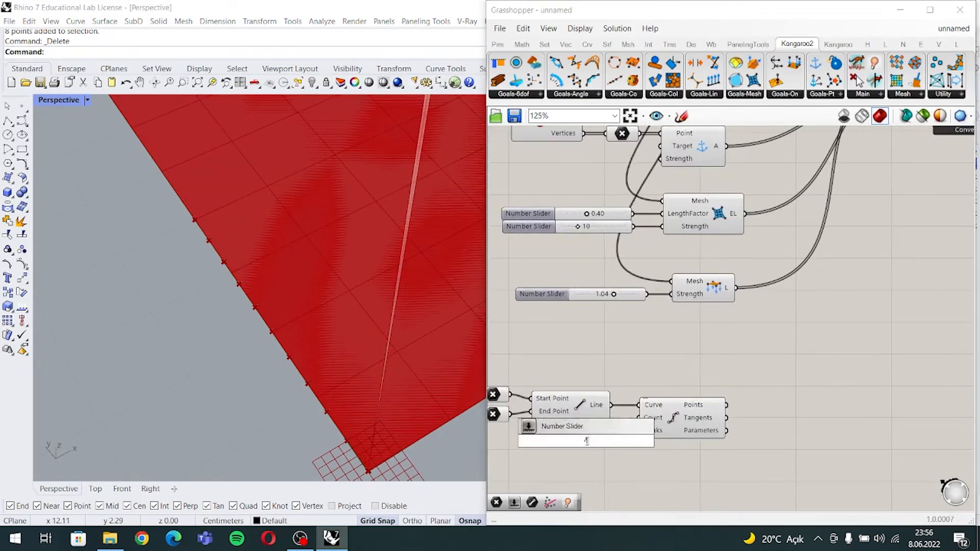
{"action": "key", "text": "Return"}
{"action": "scroll", "coordinate": [585, 440], "scroll_direction": "up", "scroll_amount": 1}
{"action": "left_click_drag", "start_coordinate": [586, 440], "coordinate": [533, 444]}
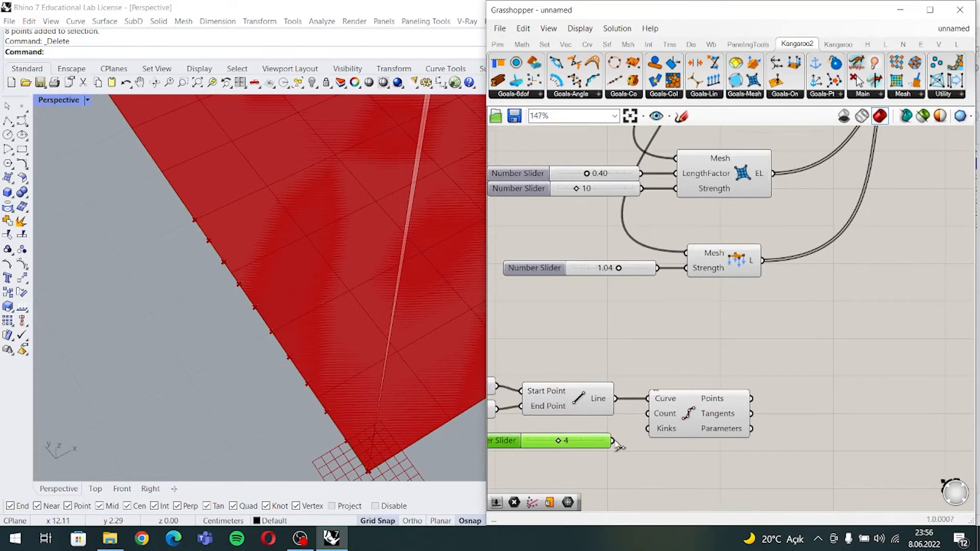
{"action": "left_click_drag", "start_coordinate": [616, 443], "coordinate": [641, 422]}
{"action": "scroll", "coordinate": [794, 347], "scroll_direction": "down", "scroll_amount": 3}
{"action": "scroll", "coordinate": [356, 344], "scroll_direction": "down", "scroll_amount": 3}
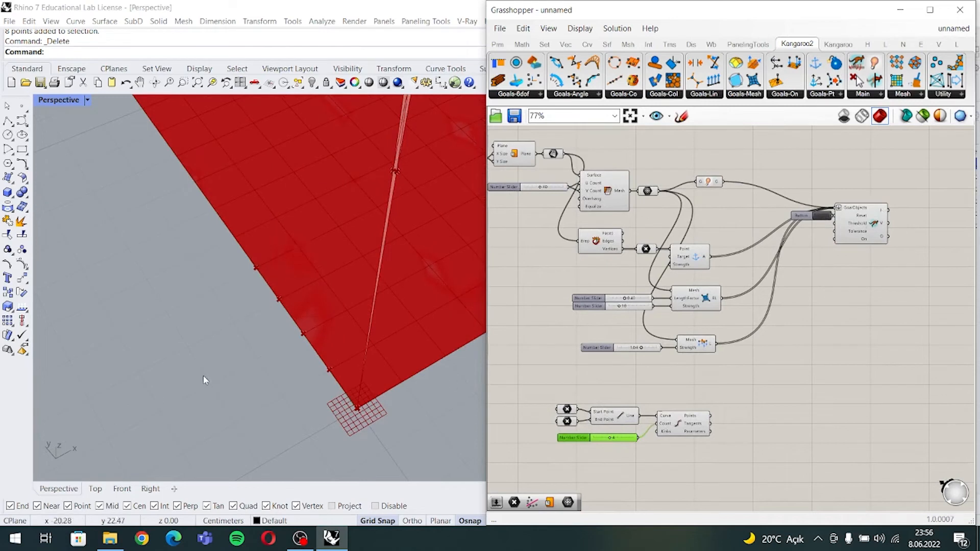
- Try anchoring the four-segment division points with another Anchor component connected to the solver's GoalObjects
{"action": "right_click_drag", "start_coordinate": [388, 327], "coordinate": [360, 318]}
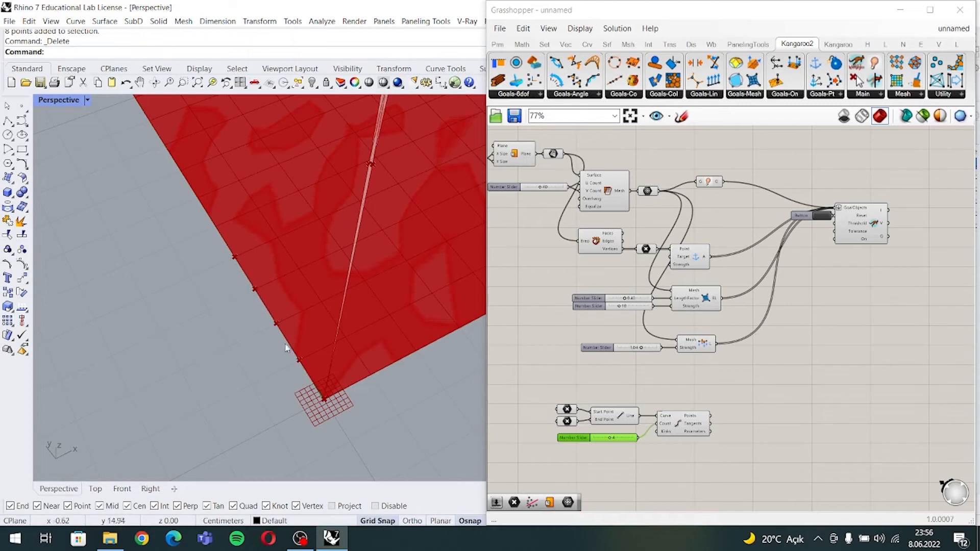
{"action": "right_click_drag", "start_coordinate": [750, 362], "coordinate": [736, 361]}
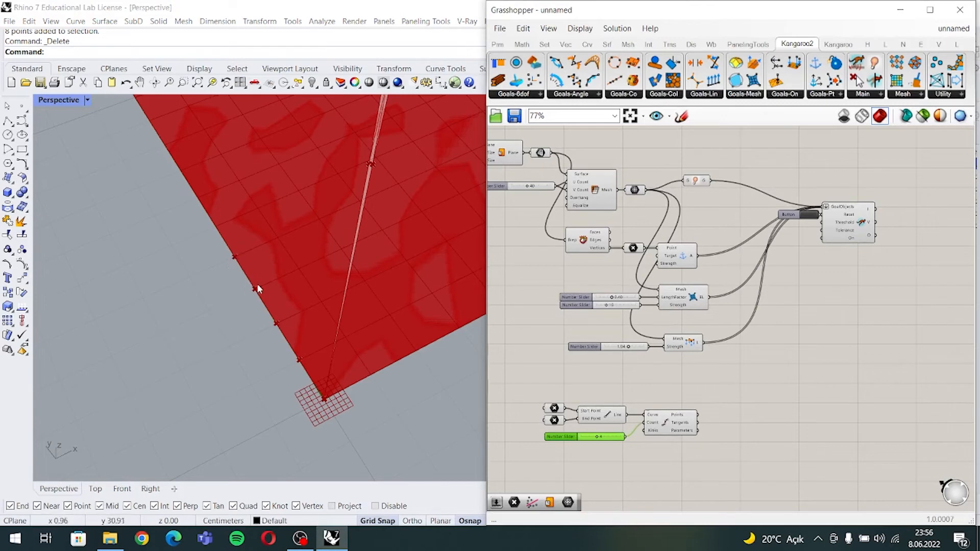
{"action": "scroll", "coordinate": [686, 430], "scroll_direction": "up", "scroll_amount": 1}
{"action": "scroll", "coordinate": [700, 416], "scroll_direction": "up", "scroll_amount": 1}
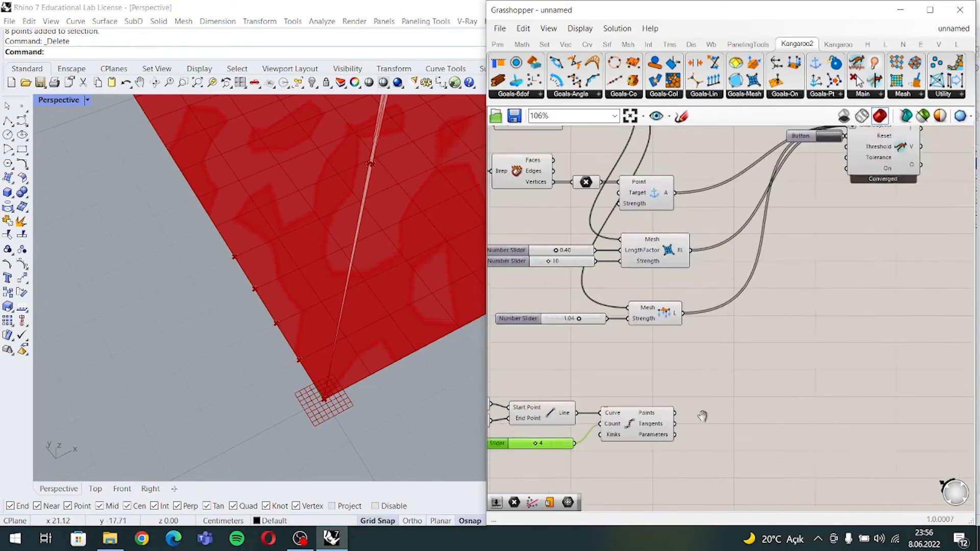
{"action": "scroll", "coordinate": [684, 418], "scroll_direction": "down", "scroll_amount": 2}
{"action": "double_click", "coordinate": [695, 416]}
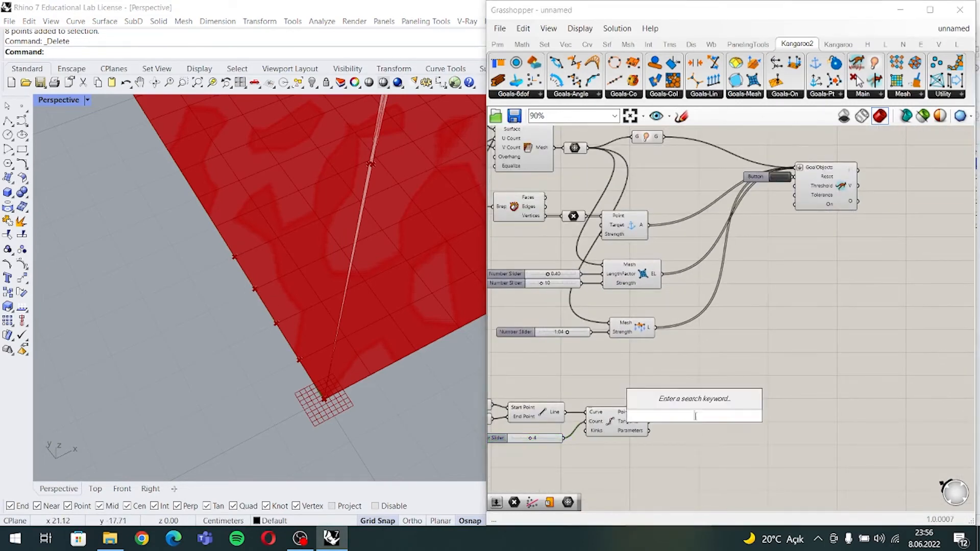
{"action": "type", "text": "anch"}
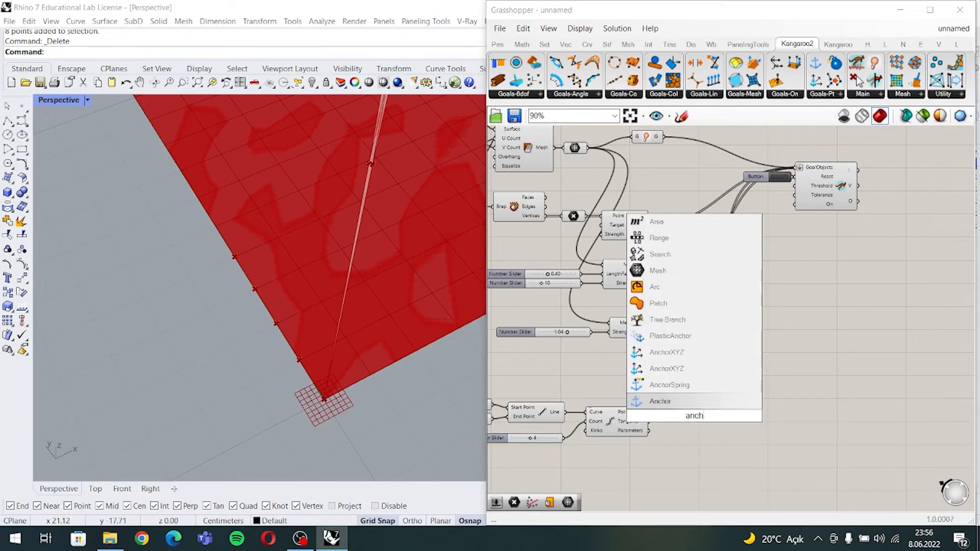
{"action": "type", "text": "or"}
{"action": "key", "text": "Return"}
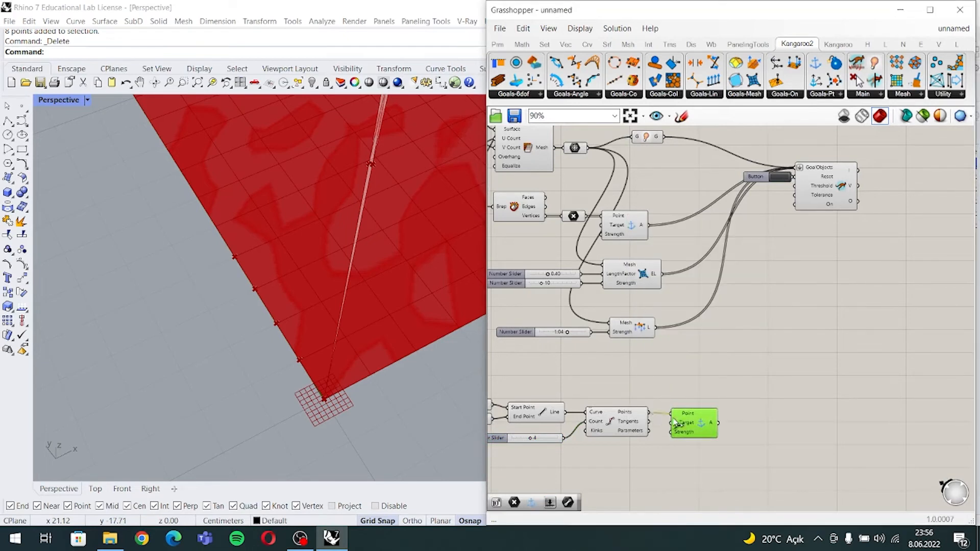
{"action": "left_click_drag", "start_coordinate": [720, 423], "coordinate": [795, 168]}
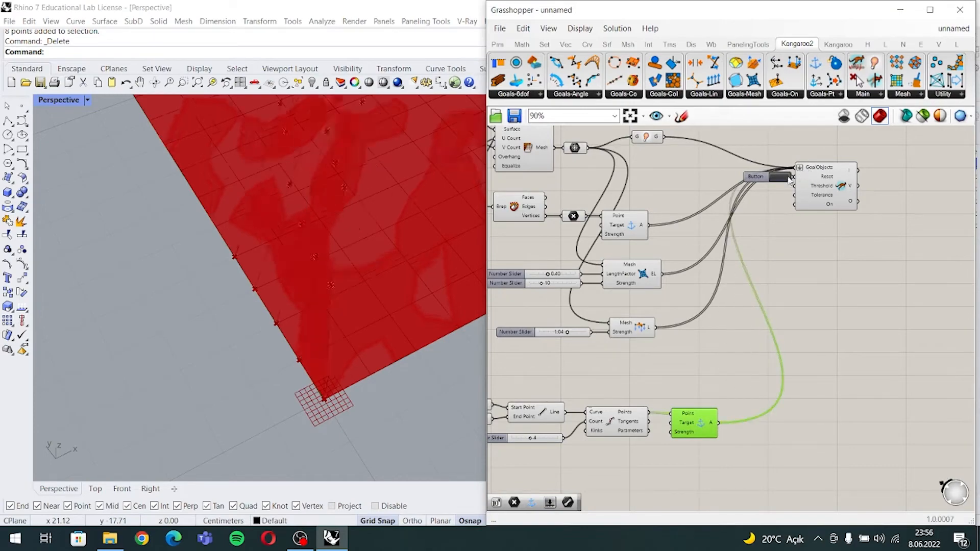
- Check how the mesh deforms along the anchored edge and remove the Anchor component again
{"action": "scroll", "coordinate": [368, 241], "scroll_direction": "down", "scroll_amount": 10}
{"action": "right_click_drag", "start_coordinate": [421, 198], "coordinate": [289, 308], "text": "shift"}
{"action": "right_click_drag", "start_coordinate": [236, 360], "coordinate": [318, 369], "text": "shift"}
{"action": "scroll", "coordinate": [340, 356], "scroll_direction": "up", "scroll_amount": 7}
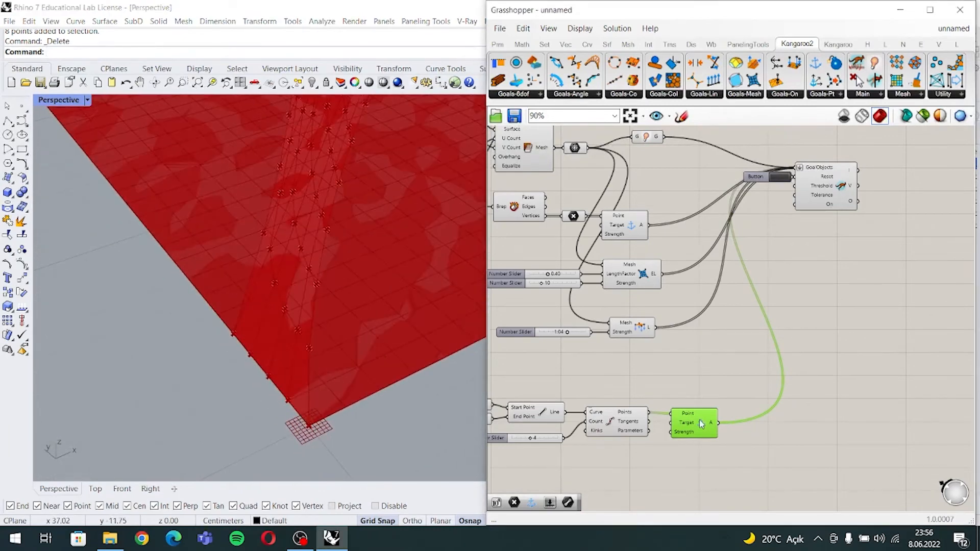
{"action": "key", "text": "Delete"}
- Add a Move component to the right of and slightly below Divide Curve
{"action": "right_click_drag", "start_coordinate": [314, 351], "coordinate": [203, 350]}
{"action": "left_click_drag", "start_coordinate": [145, 352], "coordinate": [201, 455]}
{"action": "right_click_drag", "start_coordinate": [702, 414], "coordinate": [702, 394]}
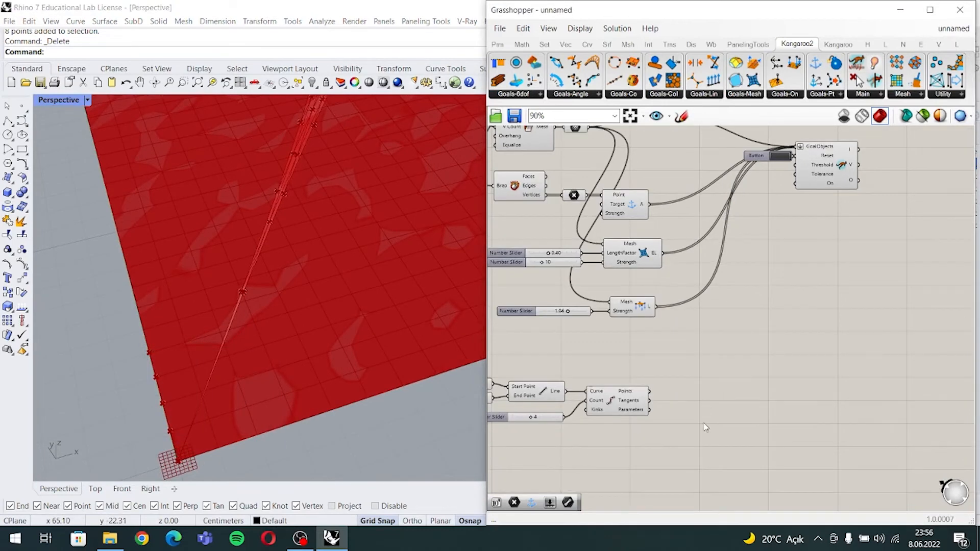
{"action": "double_click", "coordinate": [702, 394]}
{"action": "type", "text": "move"}
{"action": "left_click", "coordinate": [668, 408]}
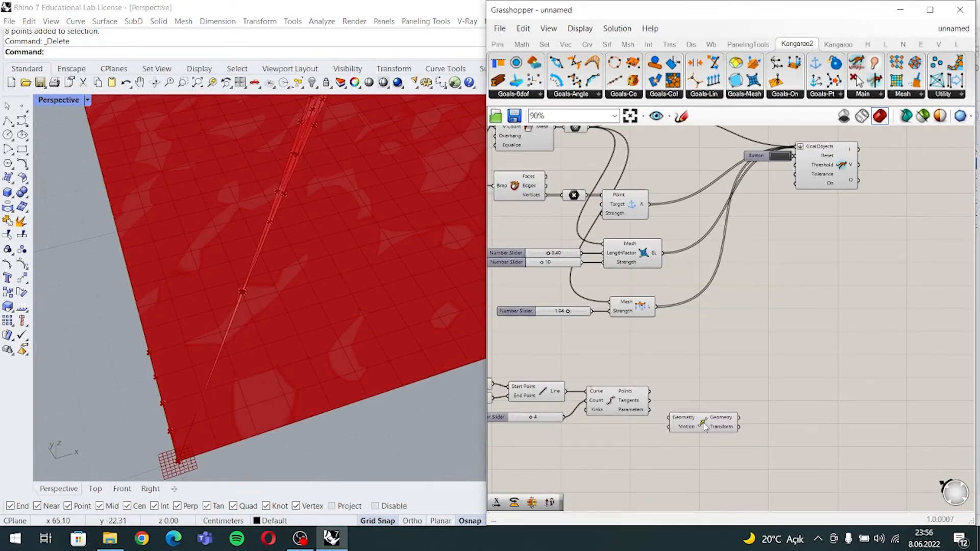
- Add a Point parameter fed by Divide Curve's Points output and connect it to Move's Geometry input
{"action": "double_click", "coordinate": [688, 396]}
{"action": "type", "text": "point"}
{"action": "key", "text": "Return"}
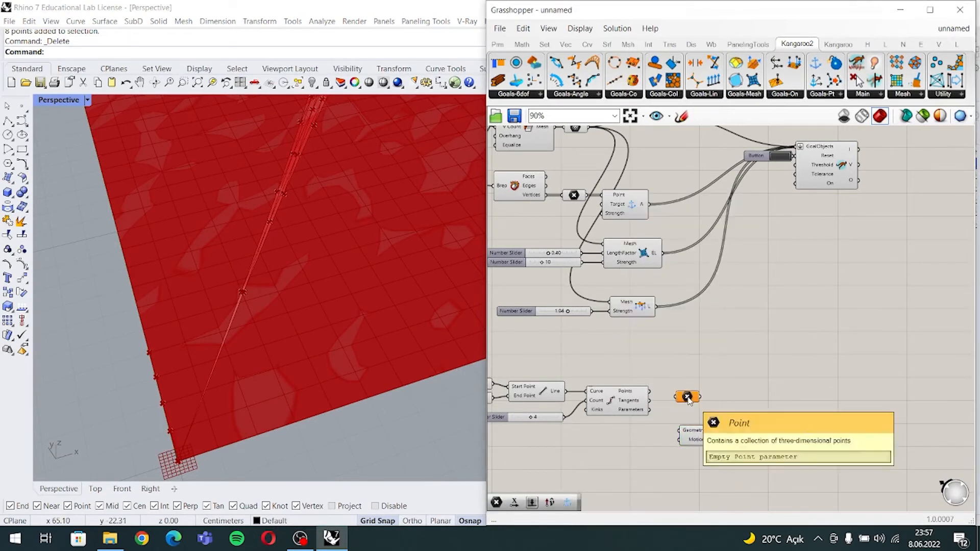
{"action": "left_click_drag", "start_coordinate": [661, 392], "coordinate": [662, 392]}
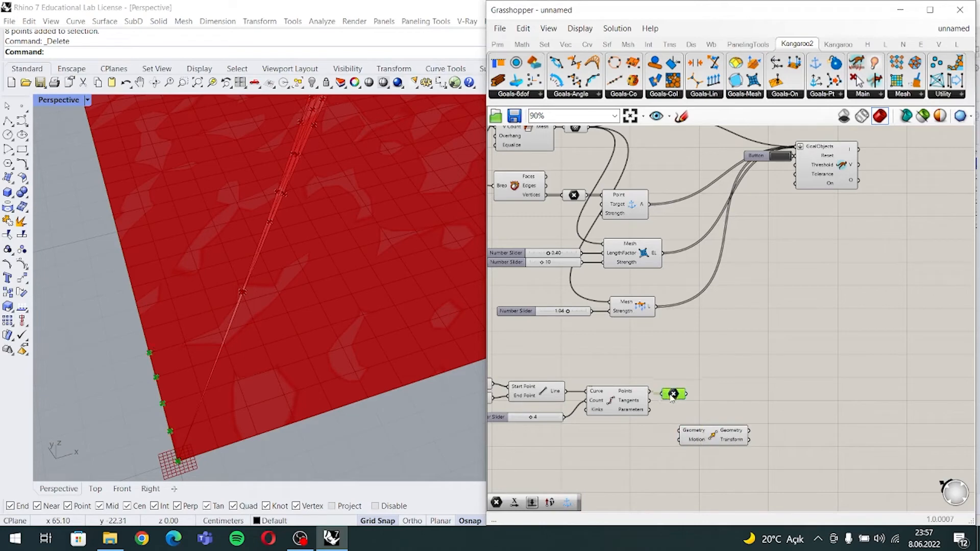
{"action": "right_click_drag", "start_coordinate": [719, 401], "coordinate": [674, 379]}
{"action": "left_click_drag", "start_coordinate": [680, 427], "coordinate": [697, 446]}
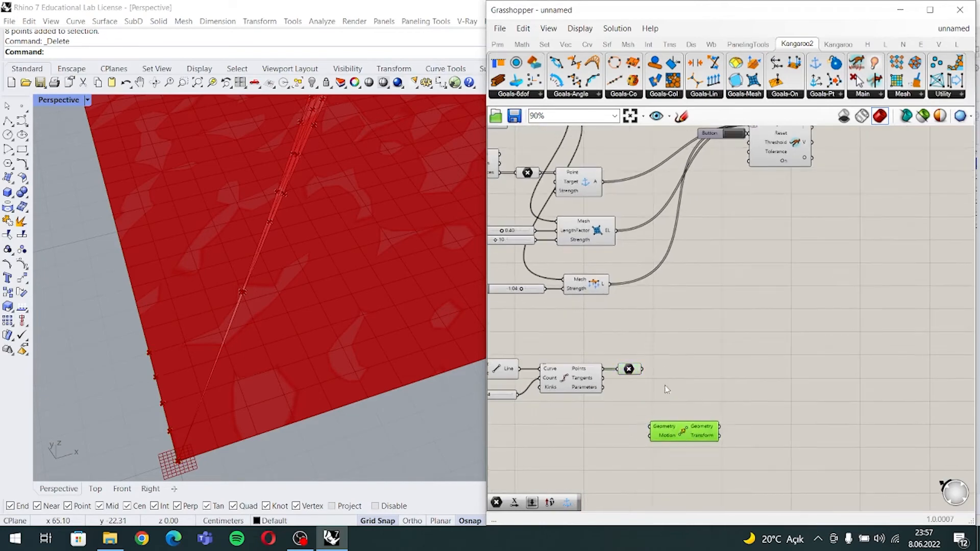
{"action": "left_click_drag", "start_coordinate": [643, 370], "coordinate": [684, 436]}
- Add a Unit X vector component beside the Move component's Motion input
{"action": "scroll", "coordinate": [622, 431], "scroll_direction": "down", "scroll_amount": 1}
{"action": "double_click", "coordinate": [611, 431]}
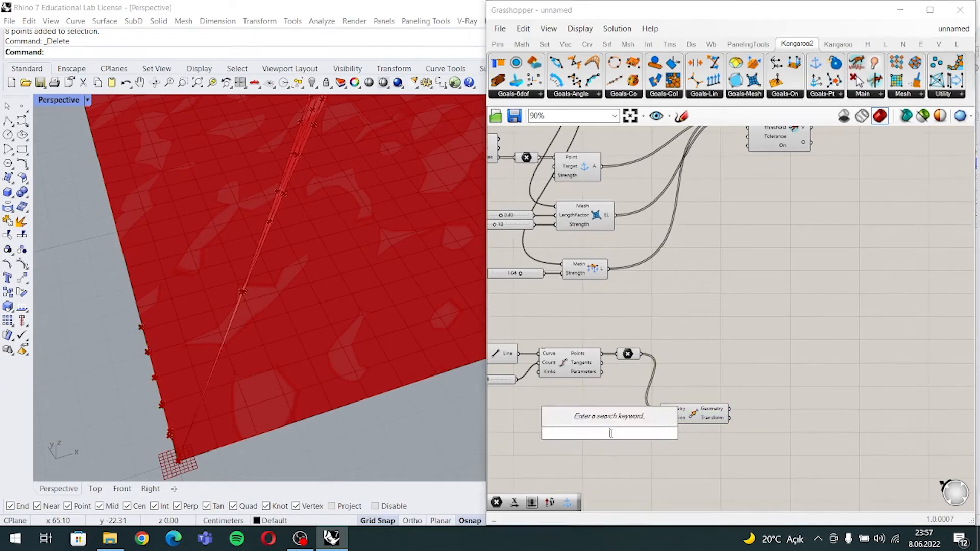
{"action": "type", "text": "unit x"}
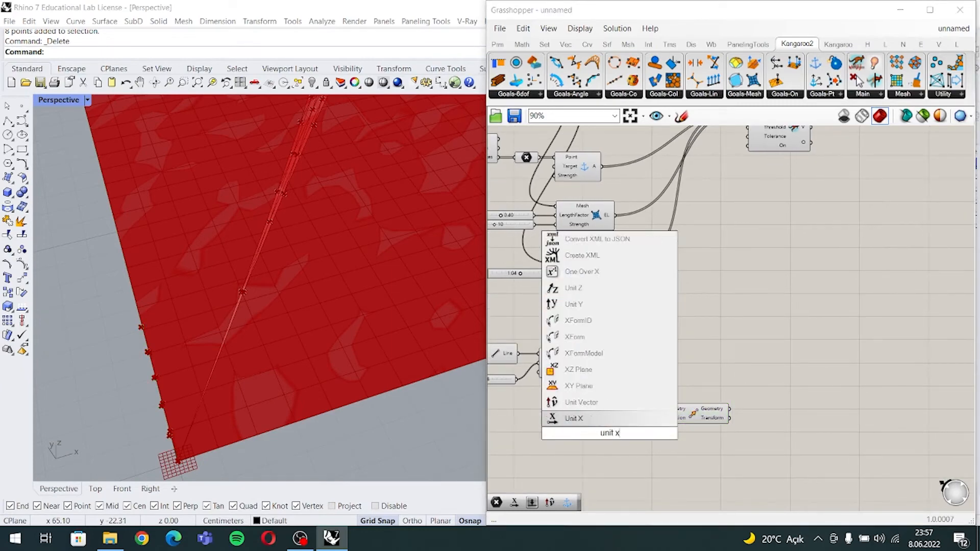
{"action": "key", "text": "Return"}
{"action": "scroll", "coordinate": [653, 422], "scroll_direction": "up", "scroll_amount": 5}
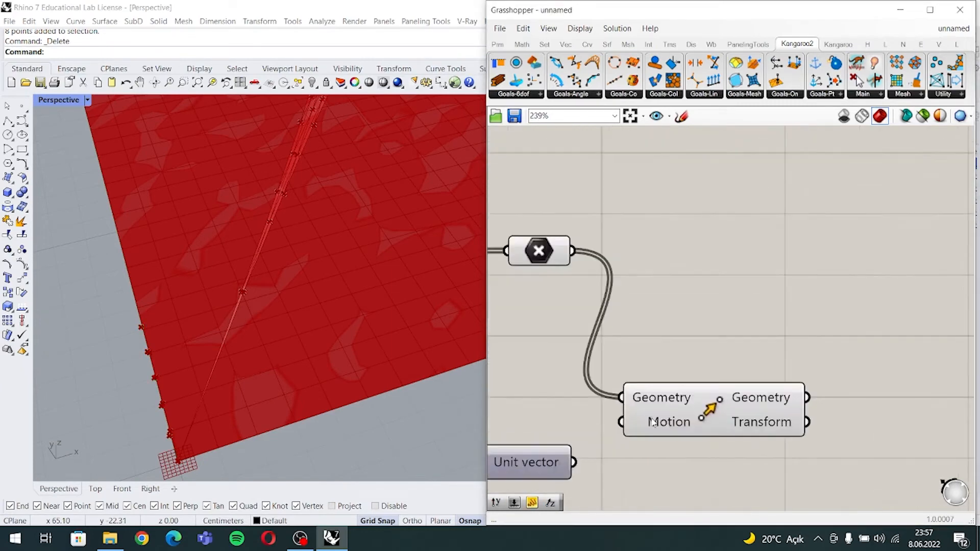
- Check the moved copies of the edge points, then connect the Unit X vector to Move's Motion input and place it closer
{"action": "mouse_move", "coordinate": [665, 424]}
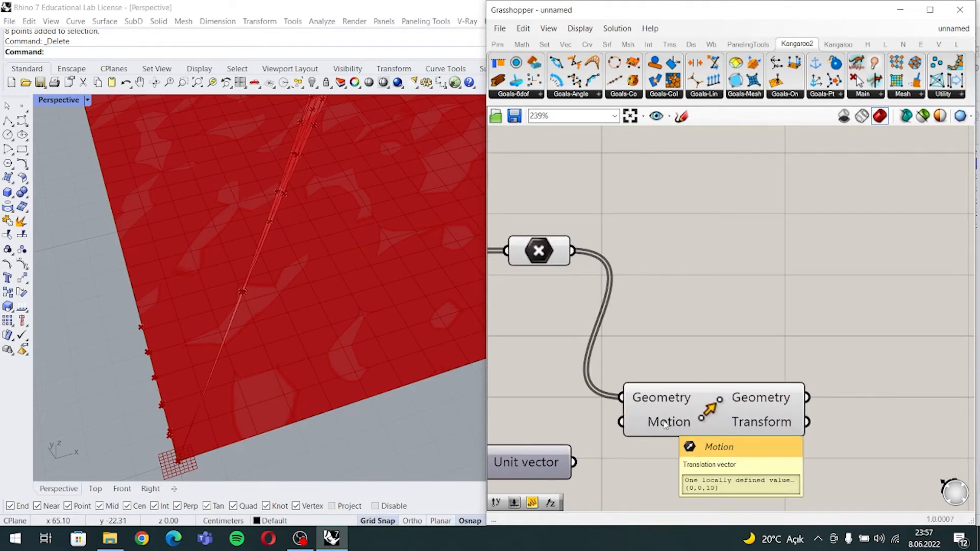
{"action": "right_click_drag", "start_coordinate": [265, 452], "coordinate": [254, 387]}
{"action": "right_click_drag", "start_coordinate": [327, 278], "coordinate": [304, 321]}
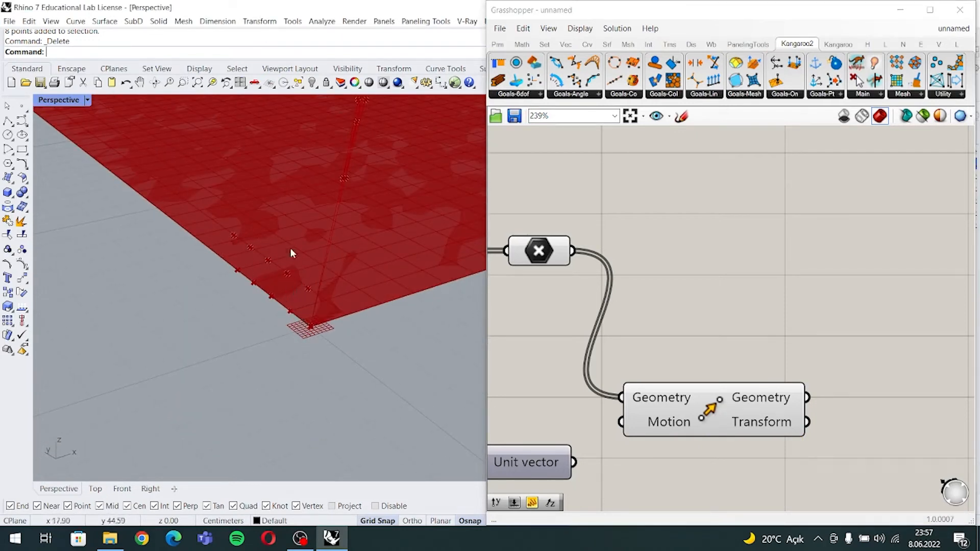
{"action": "right_click_drag", "start_coordinate": [711, 406], "coordinate": [774, 365]}
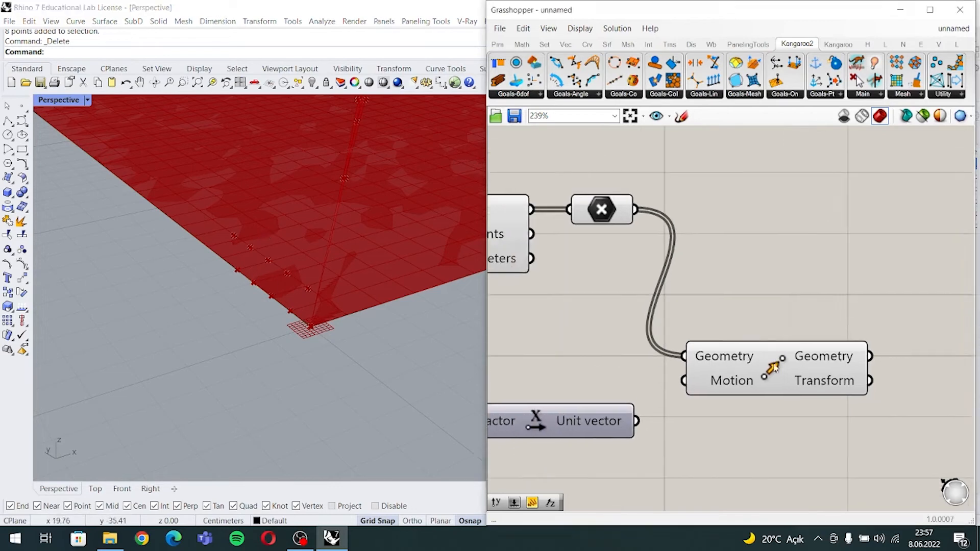
{"action": "left_click_drag", "start_coordinate": [637, 422], "coordinate": [678, 398]}
{"action": "left_click_drag", "start_coordinate": [563, 435], "coordinate": [585, 430]}
- Add a panel with the value 10 beside the Unit X component and connect it to its Factor input
{"action": "right_click_drag", "start_coordinate": [660, 441], "coordinate": [768, 434]}
{"action": "scroll", "coordinate": [673, 431], "scroll_direction": "down", "scroll_amount": 1}
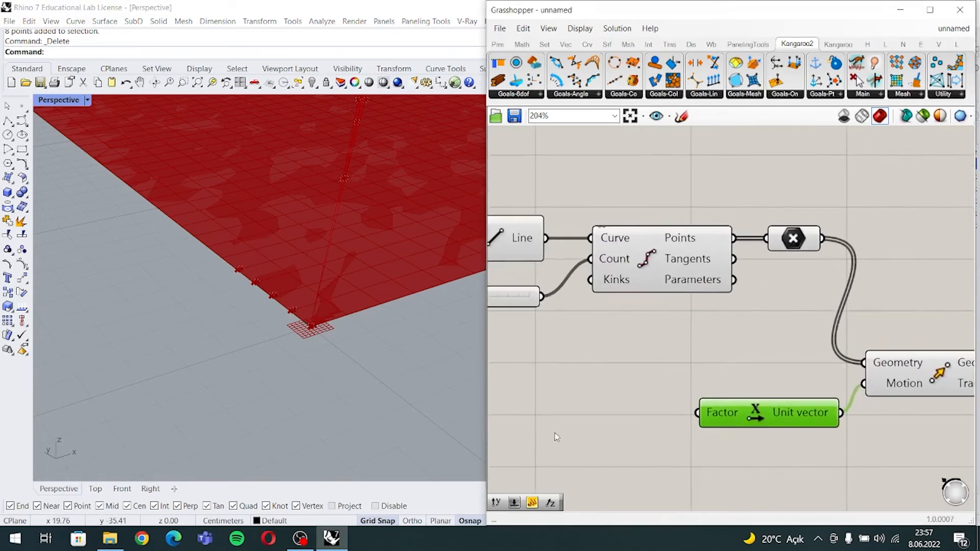
{"action": "double_click", "coordinate": [615, 412]}
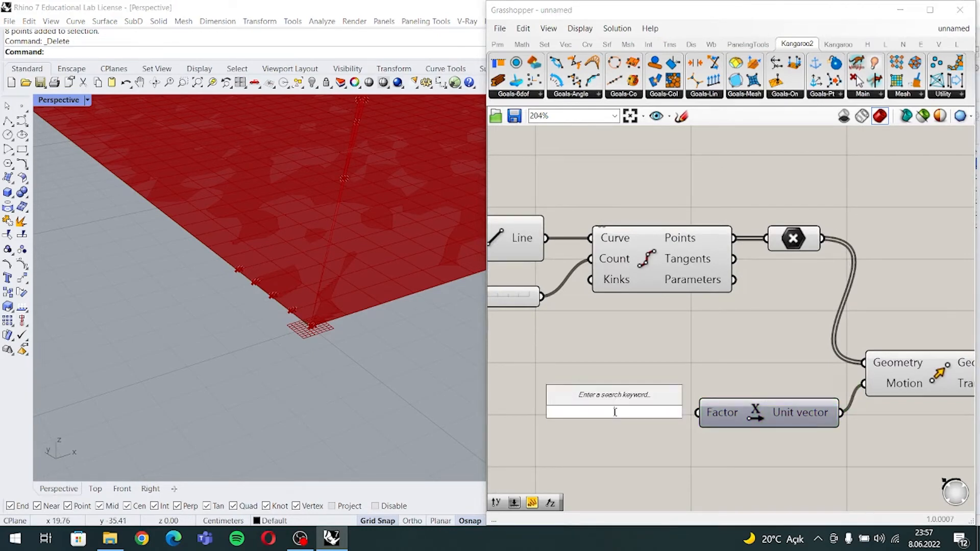
{"action": "type", "text": "\"10"}
{"action": "key", "text": "Return"}
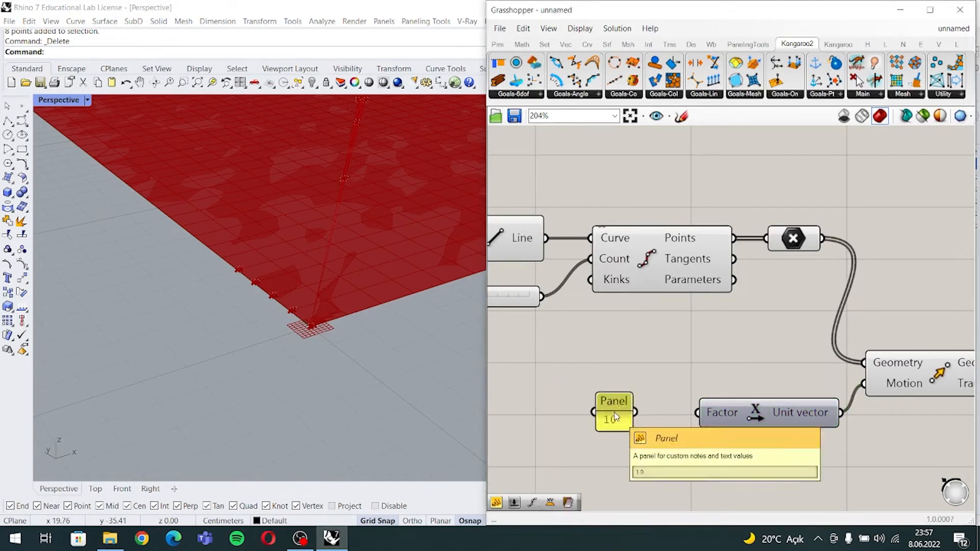
{"action": "left_click_drag", "start_coordinate": [633, 412], "coordinate": [697, 412]}
{"action": "left_click", "coordinate": [620, 410]}
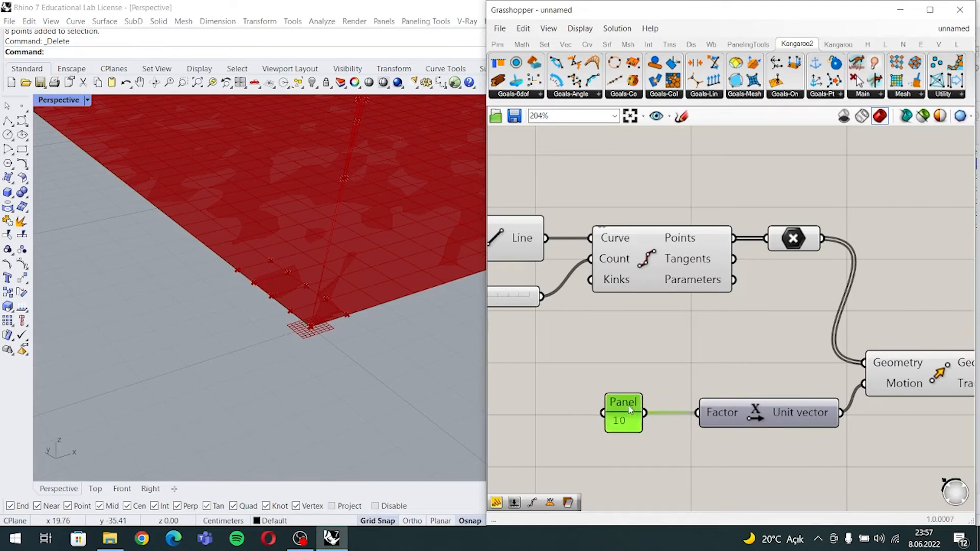
- Duplicate the panel, Unit X and Move group below the original, feeding the copied Move's Geometry input from the first Move's Geometry output
{"action": "scroll", "coordinate": [715, 423], "scroll_direction": "down", "scroll_amount": 3}
{"action": "left_click_drag", "start_coordinate": [789, 422], "coordinate": [566, 371]}
{"action": "key", "text": "ctrl+c"}
{"action": "key", "text": "ctrl+v"}
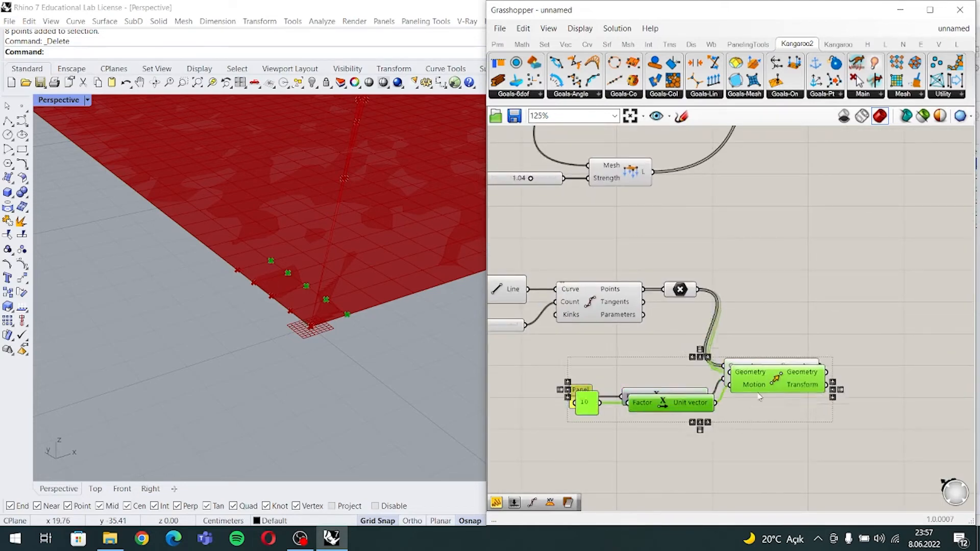
{"action": "left_click_drag", "start_coordinate": [763, 378], "coordinate": [766, 446]}
{"action": "left_click", "coordinate": [828, 399]}
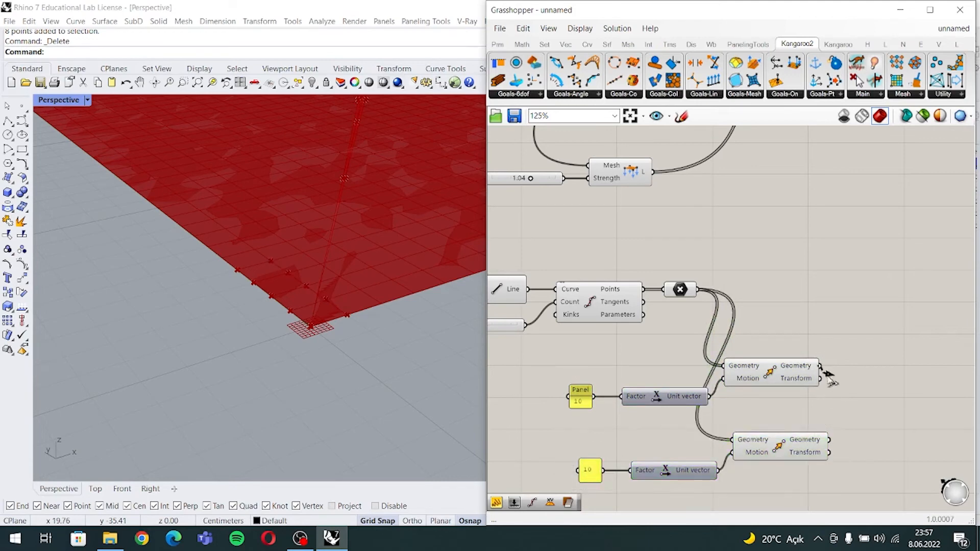
{"action": "left_click_drag", "start_coordinate": [819, 365], "coordinate": [733, 440]}
- Duplicate the second panel, Unit X and Move group and place the copy below it, slightly to the right
{"action": "right_click_drag", "start_coordinate": [662, 425], "coordinate": [633, 392]}
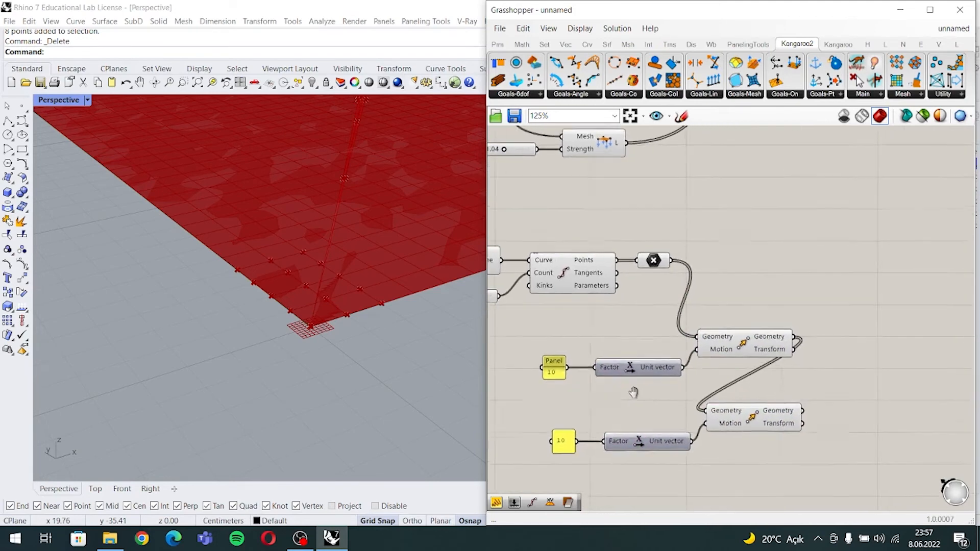
{"action": "left_click_drag", "start_coordinate": [783, 464], "coordinate": [564, 404]}
{"action": "right_click_drag", "start_coordinate": [743, 480], "coordinate": [709, 402]}
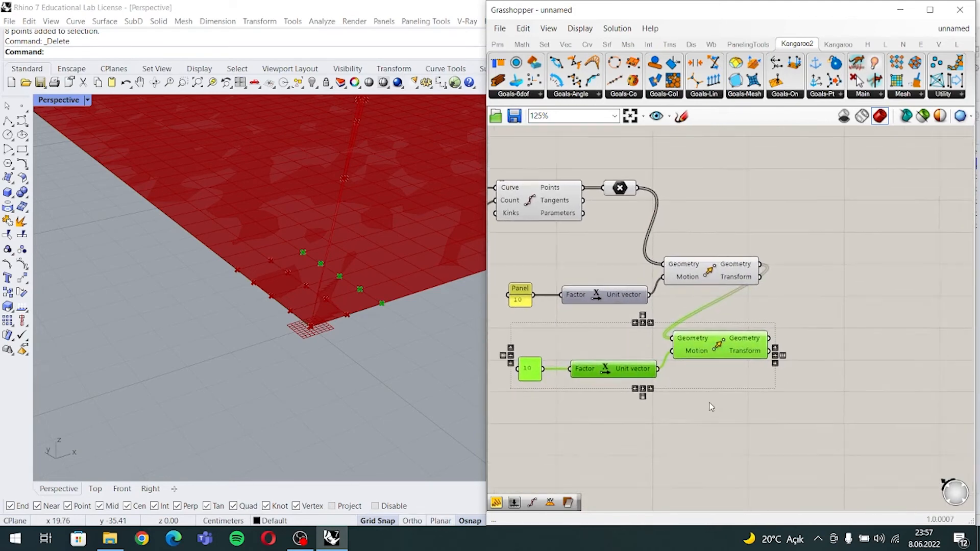
{"action": "key", "text": "ctrl+c"}
{"action": "key", "text": "ctrl+v"}
{"action": "left_click_drag", "start_coordinate": [721, 364], "coordinate": [752, 430]}
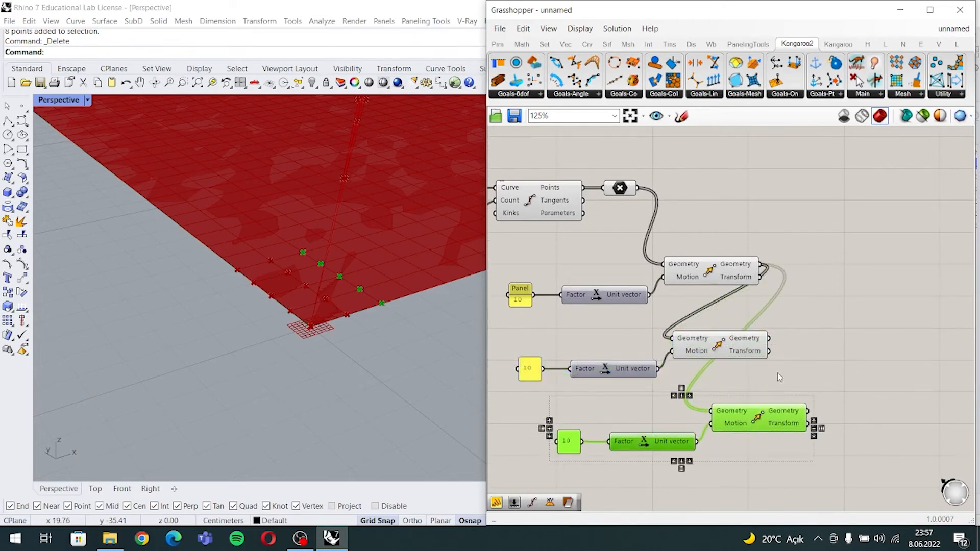
- Feed the second Move component's Geometry output into the third Move's Geometry input and nudge the third Move slightly
{"action": "left_click", "coordinate": [779, 376]}
{"action": "left_click_drag", "start_coordinate": [768, 339], "coordinate": [711, 411]}
{"action": "left_click_drag", "start_coordinate": [749, 419], "coordinate": [747, 417]}
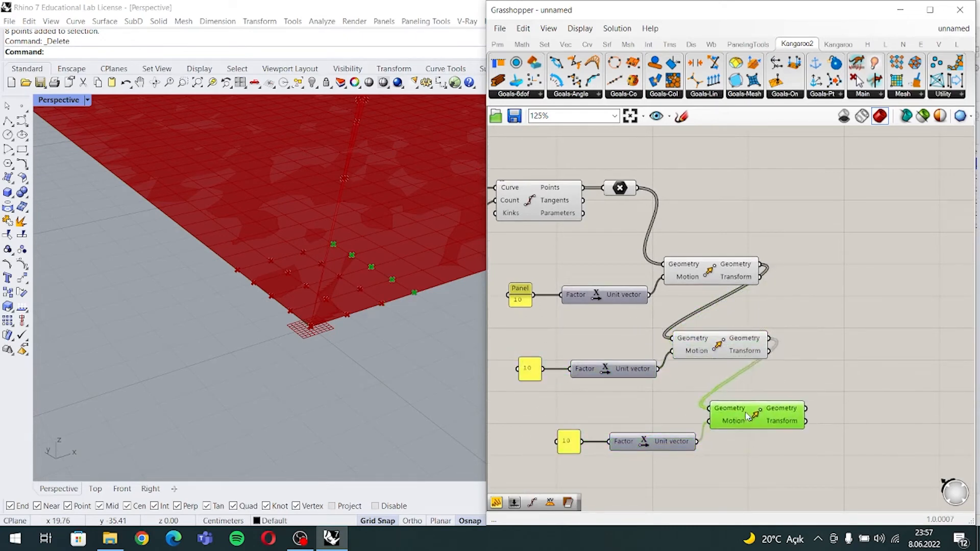
{"action": "left_click", "coordinate": [749, 458]}
- Shift the three Move components with their panels and Unit X vectors slightly up, closer to the divided-curve points
{"action": "scroll", "coordinate": [722, 466], "scroll_direction": "down", "scroll_amount": 3}
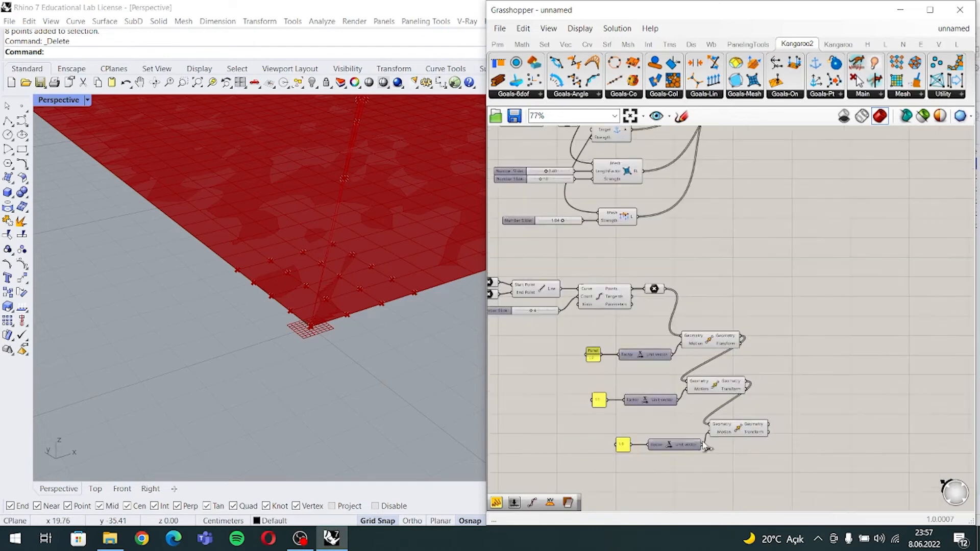
{"action": "scroll", "coordinate": [363, 323], "scroll_direction": "up", "scroll_amount": 5}
{"action": "scroll", "coordinate": [277, 382], "scroll_direction": "down", "scroll_amount": 3}
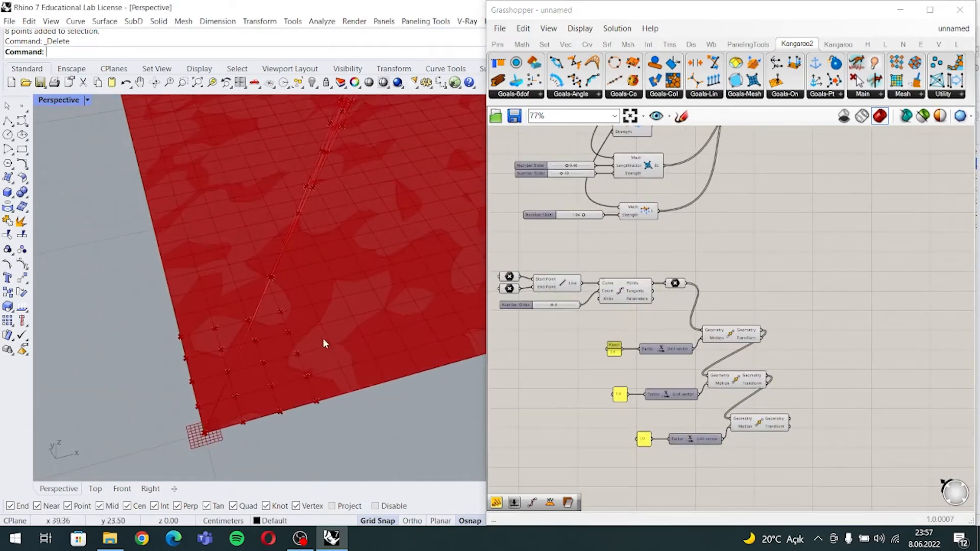
{"action": "right_click_drag", "start_coordinate": [783, 426], "coordinate": [821, 433]}
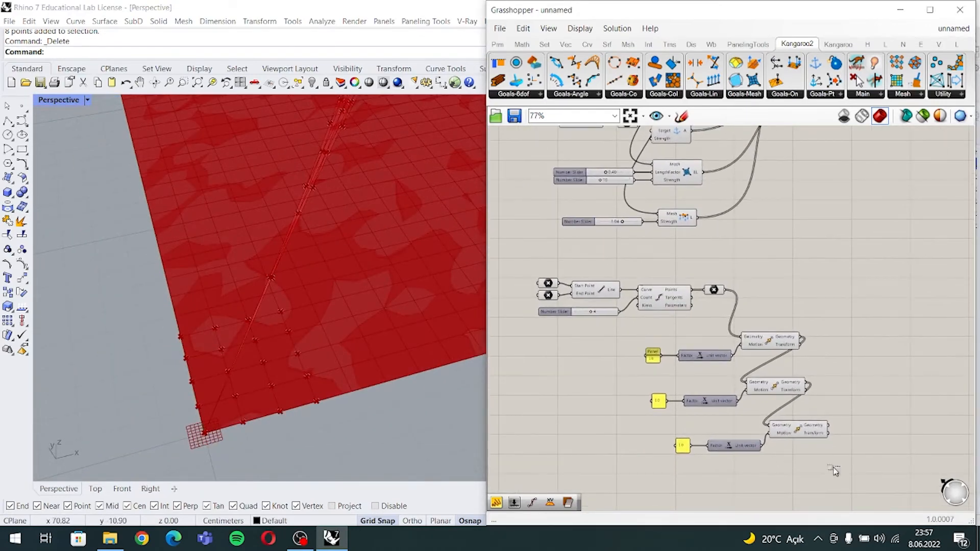
{"action": "left_click_drag", "start_coordinate": [834, 471], "coordinate": [638, 321]}
{"action": "left_click_drag", "start_coordinate": [761, 348], "coordinate": [775, 322]}
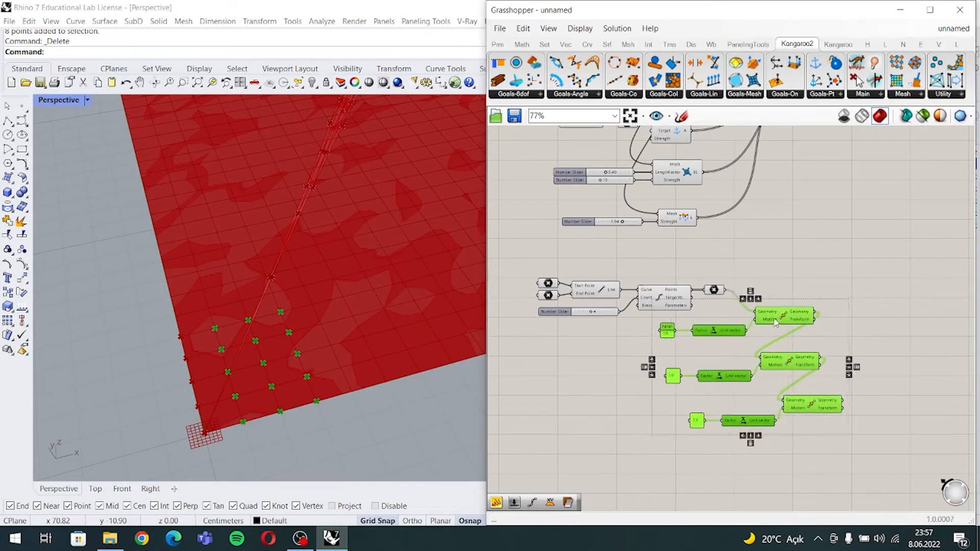
{"action": "left_click", "coordinate": [818, 452]}
- Examine the grid of moved points at the surface's corner in the perspective view
{"action": "left_click", "coordinate": [200, 338]}
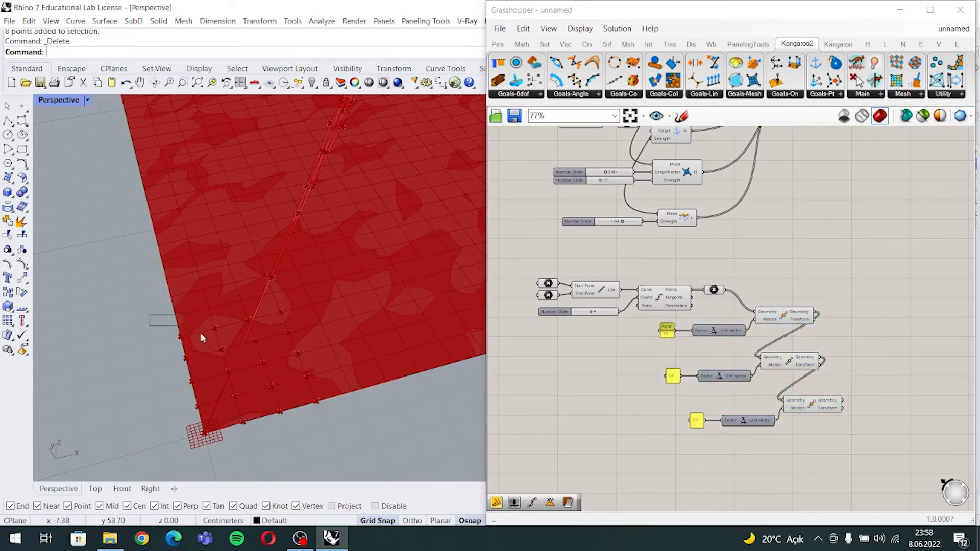
{"action": "left_click_drag", "start_coordinate": [150, 314], "coordinate": [328, 430]}
{"action": "right_click_drag", "start_coordinate": [828, 389], "coordinate": [671, 390]}
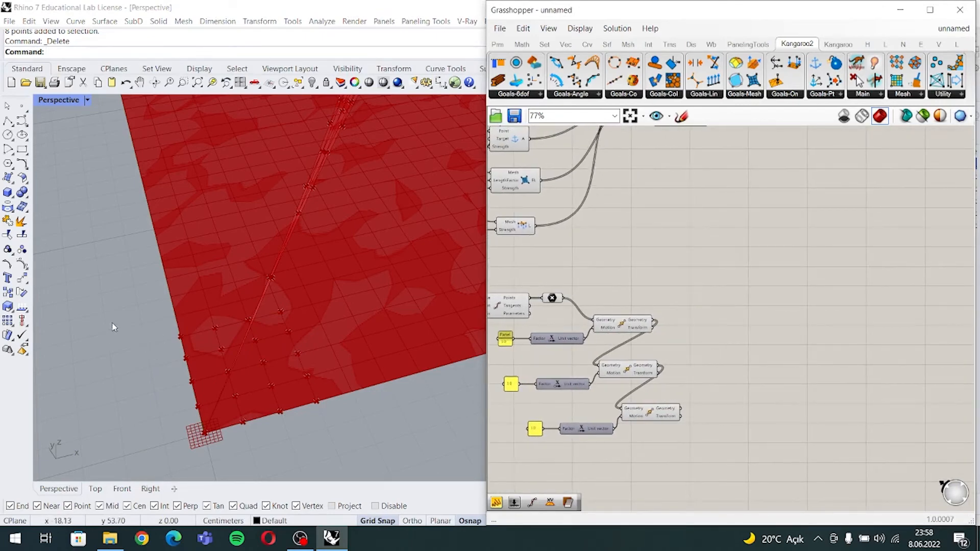
{"action": "left_click_drag", "start_coordinate": [111, 318], "coordinate": [213, 370]}
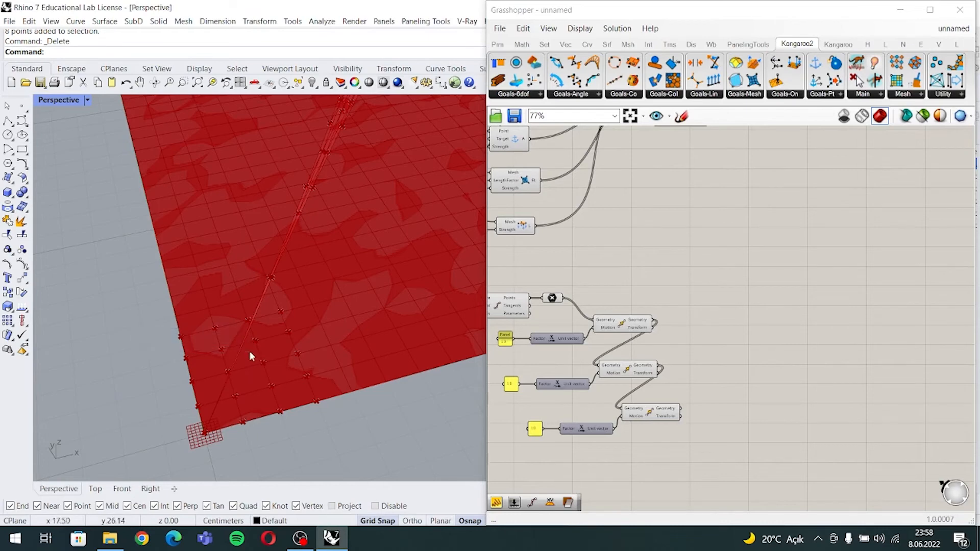
{"action": "right_click_drag", "start_coordinate": [249, 351], "coordinate": [335, 335]}
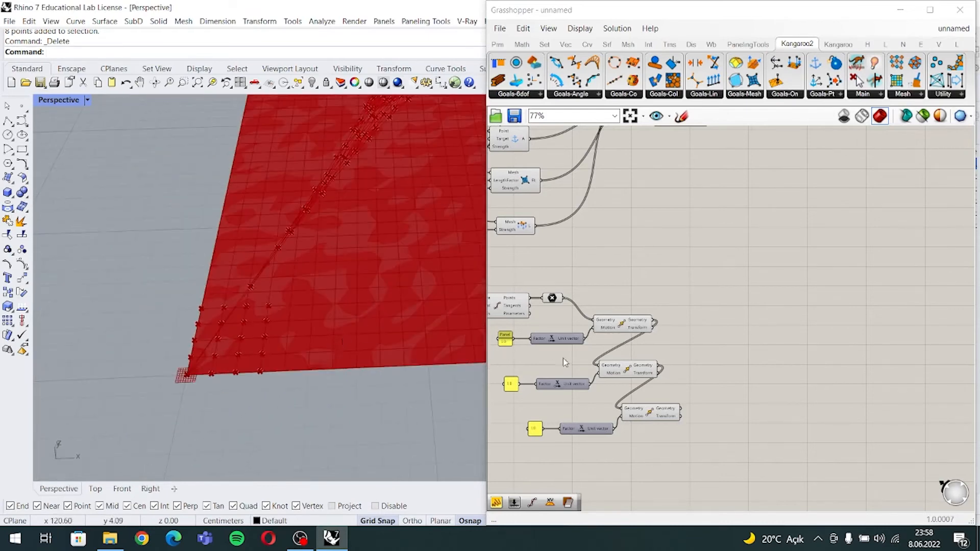
{"action": "right_click_drag", "start_coordinate": [582, 355], "coordinate": [609, 390]}
{"action": "left_click_drag", "start_coordinate": [105, 283], "coordinate": [386, 410]}
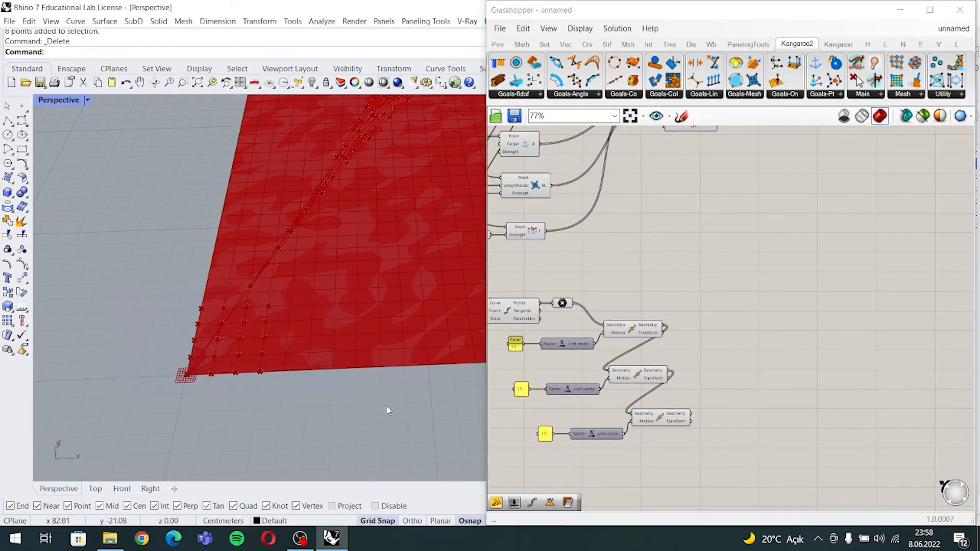
{"action": "right_click_drag", "start_coordinate": [669, 413], "coordinate": [692, 430]}
{"action": "right_click_drag", "start_coordinate": [700, 365], "coordinate": [687, 363]}
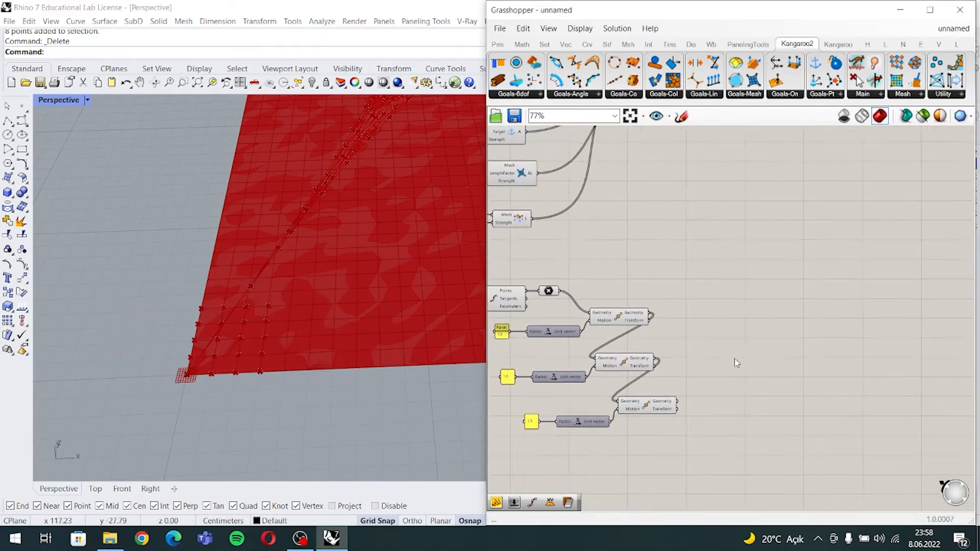
- Add a Point parameter that collects the original points and the Geometry outputs of all three Move components
{"action": "double_click", "coordinate": [710, 357]}
{"action": "type", "text": "point"}
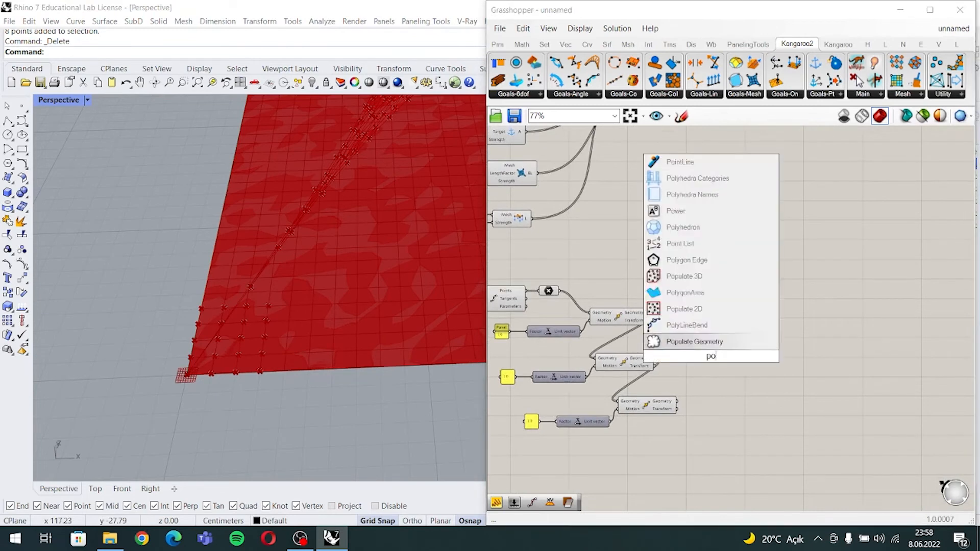
{"action": "key", "text": "Return"}
{"action": "left_click_drag", "start_coordinate": [712, 359], "coordinate": [717, 350]}
{"action": "left_click_drag", "start_coordinate": [561, 291], "coordinate": [707, 348]}
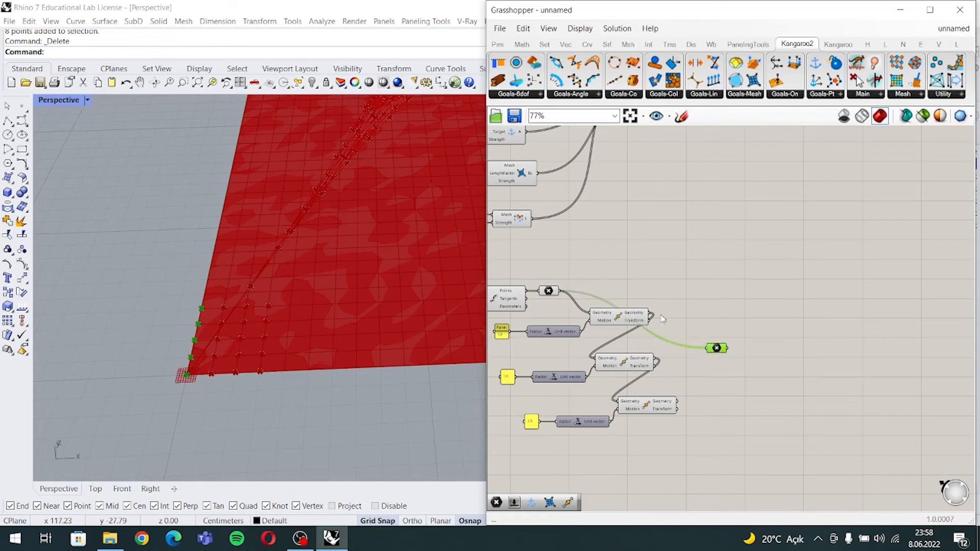
{"action": "left_click_drag", "start_coordinate": [651, 316], "coordinate": [709, 348], "text": "shift"}
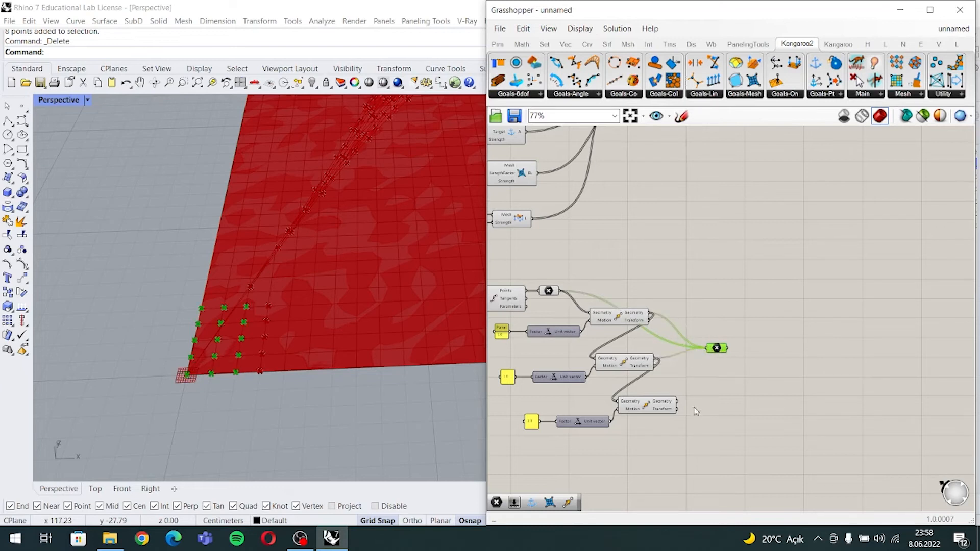
{"action": "left_click_drag", "start_coordinate": [681, 404], "coordinate": [734, 350], "text": "shift"}
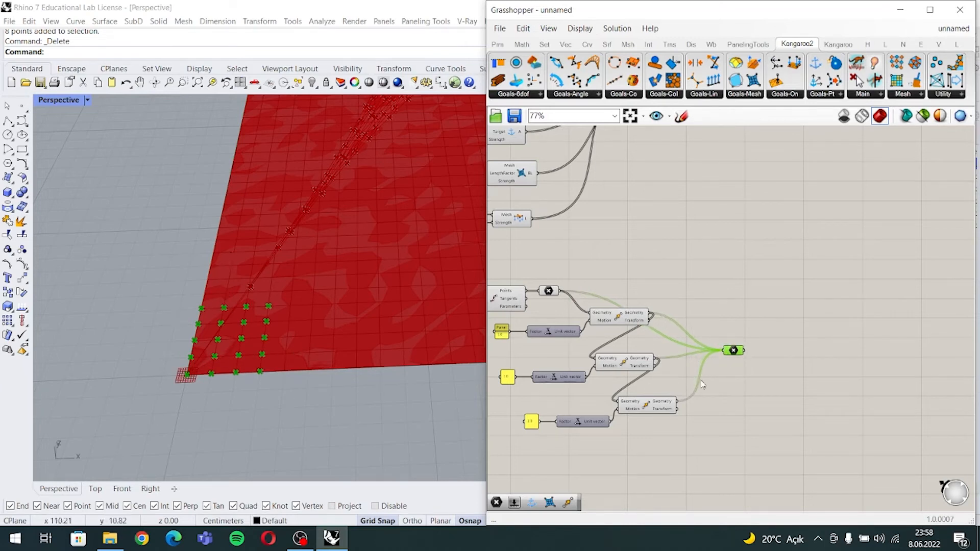
{"action": "left_click", "coordinate": [745, 364]}
- Add a Move component beyond the collecting Point parameter and feed the collected points into its Geometry input
{"action": "right_click_drag", "start_coordinate": [745, 364], "coordinate": [692, 389]}
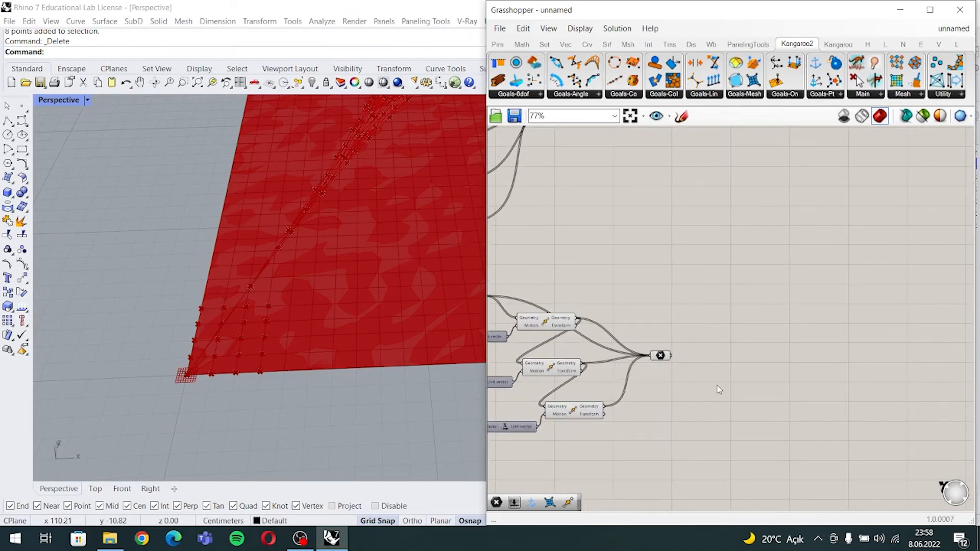
{"action": "right_click_drag", "start_coordinate": [722, 381], "coordinate": [710, 372]}
{"action": "double_click", "coordinate": [718, 368]}
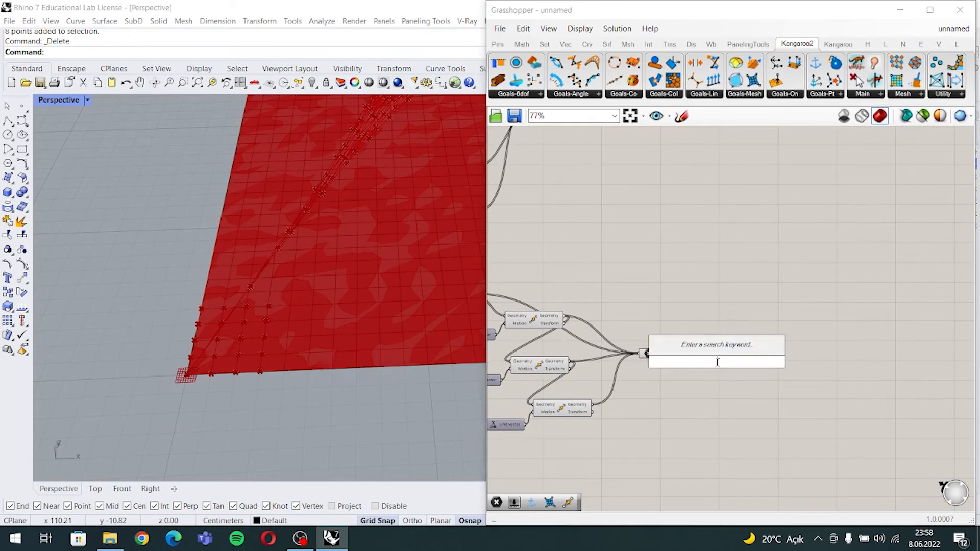
{"action": "type", "text": "move"}
{"action": "key", "text": "Return"}
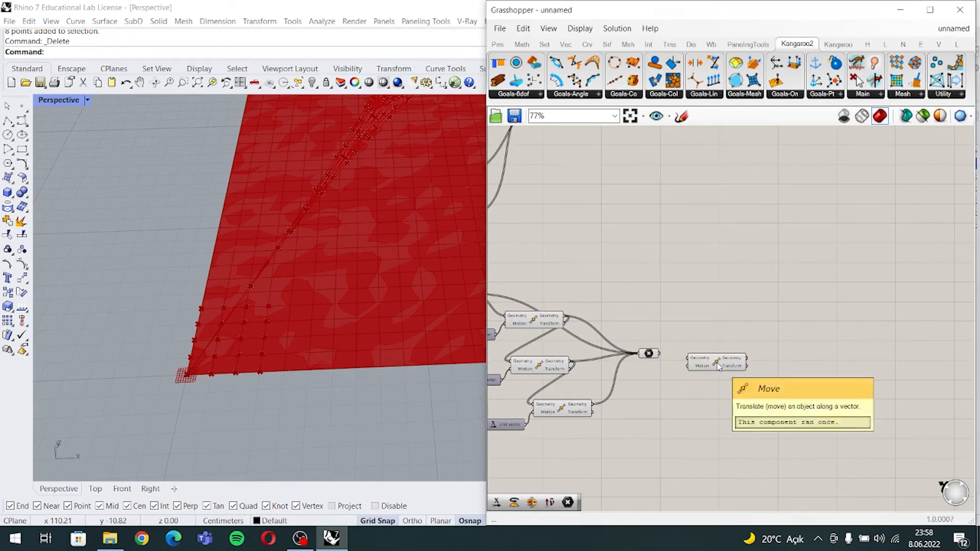
{"action": "left_click_drag", "start_coordinate": [718, 362], "coordinate": [765, 364]}
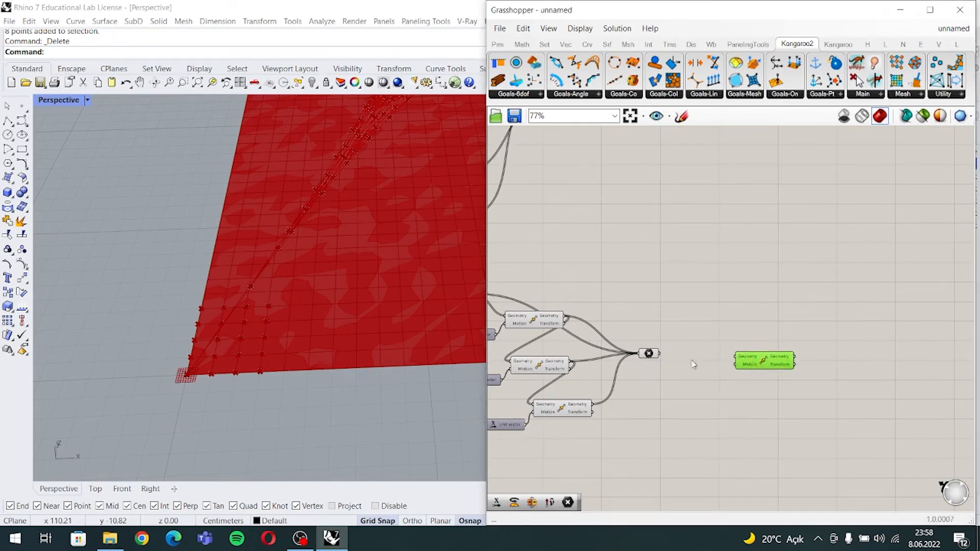
{"action": "left_click_drag", "start_coordinate": [662, 354], "coordinate": [758, 362]}
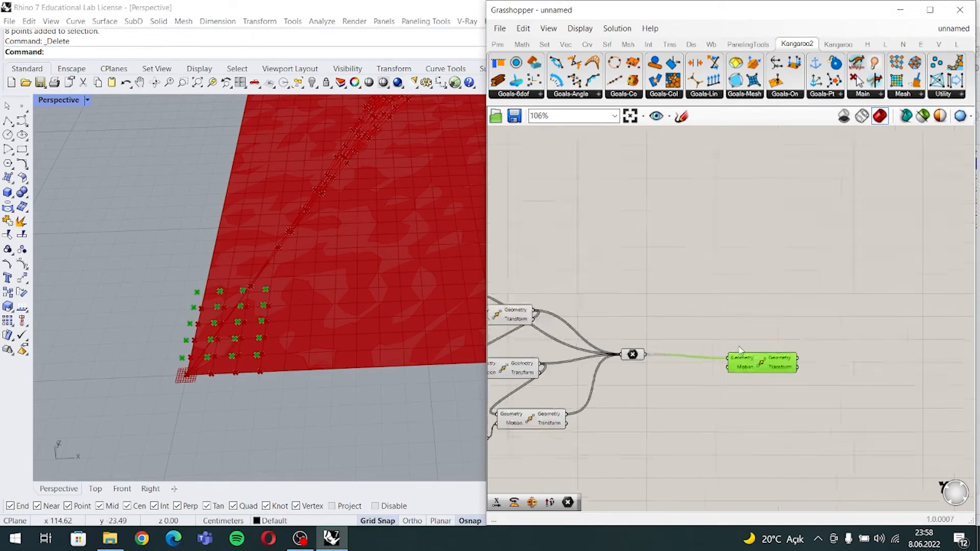
- Add a Unit X vector component below the collecting Point parameter for the new Move's motion
{"action": "scroll", "coordinate": [741, 355], "scroll_direction": "up", "scroll_amount": 5}
{"action": "mouse_move", "coordinate": [752, 406]}
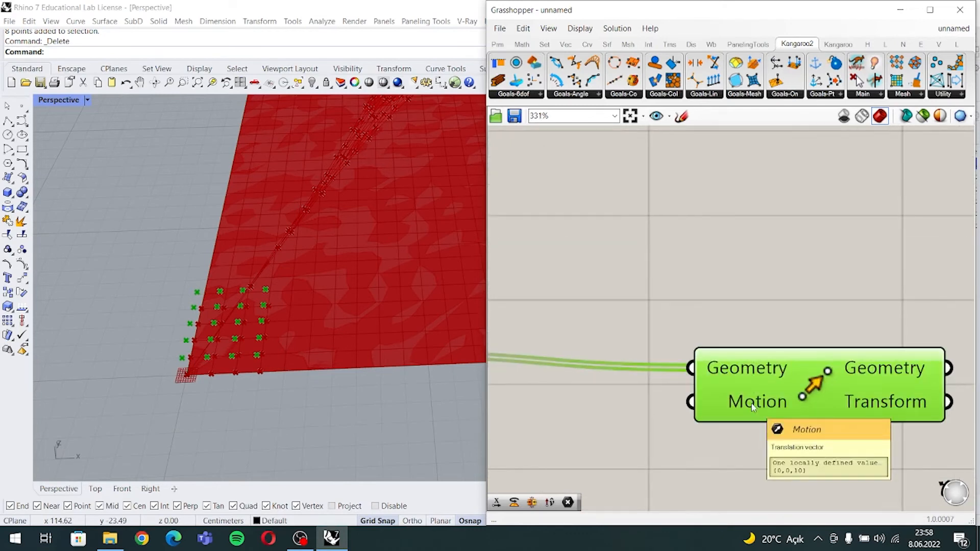
{"action": "scroll", "coordinate": [752, 406], "scroll_direction": "down", "scroll_amount": 5}
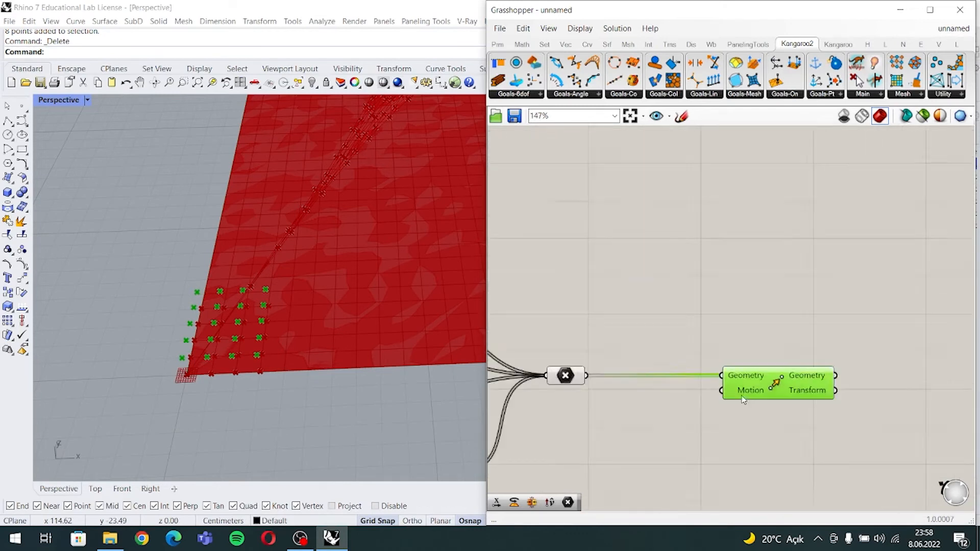
{"action": "left_click", "coordinate": [736, 421]}
{"action": "left_click", "coordinate": [744, 371]}
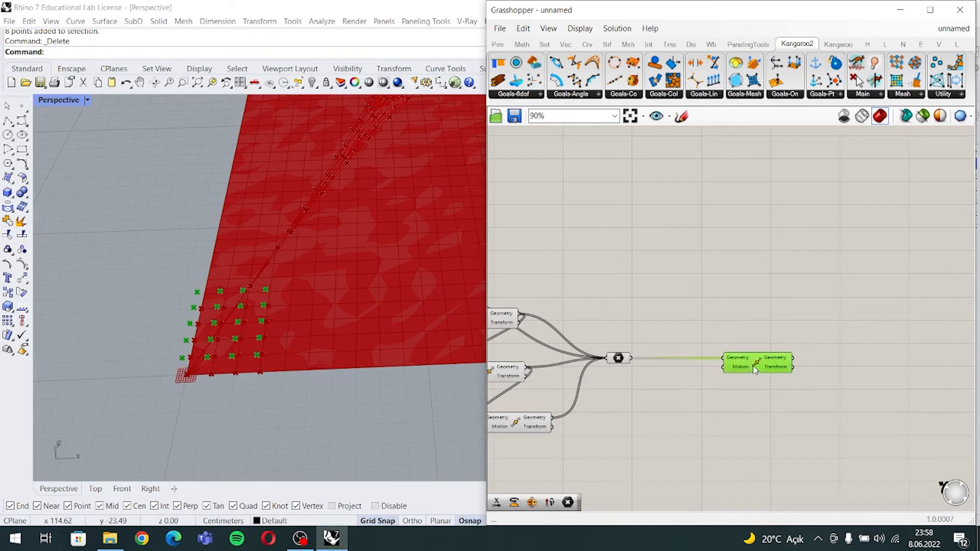
{"action": "right_click_drag", "start_coordinate": [697, 399], "coordinate": [742, 388]}
{"action": "double_click", "coordinate": [689, 408]}
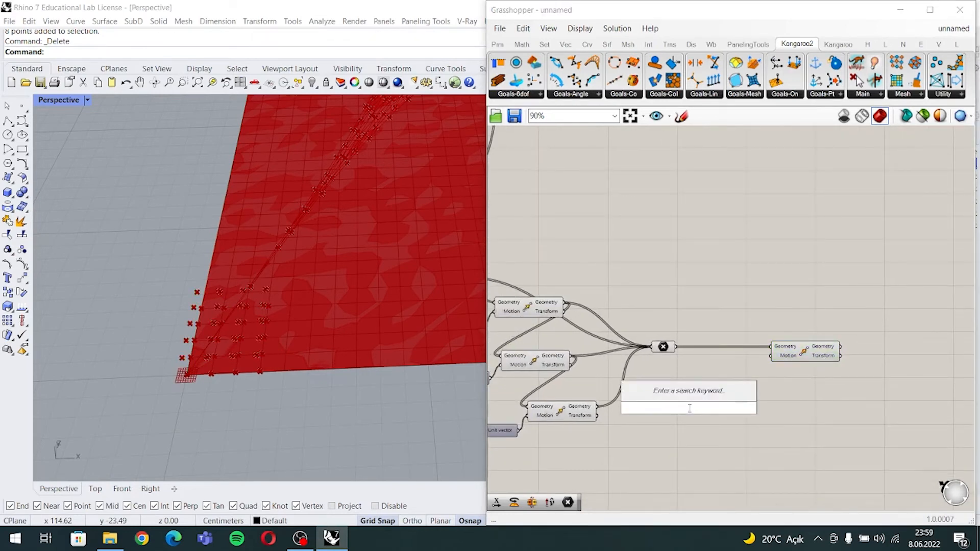
{"action": "type", "text": "unit"}
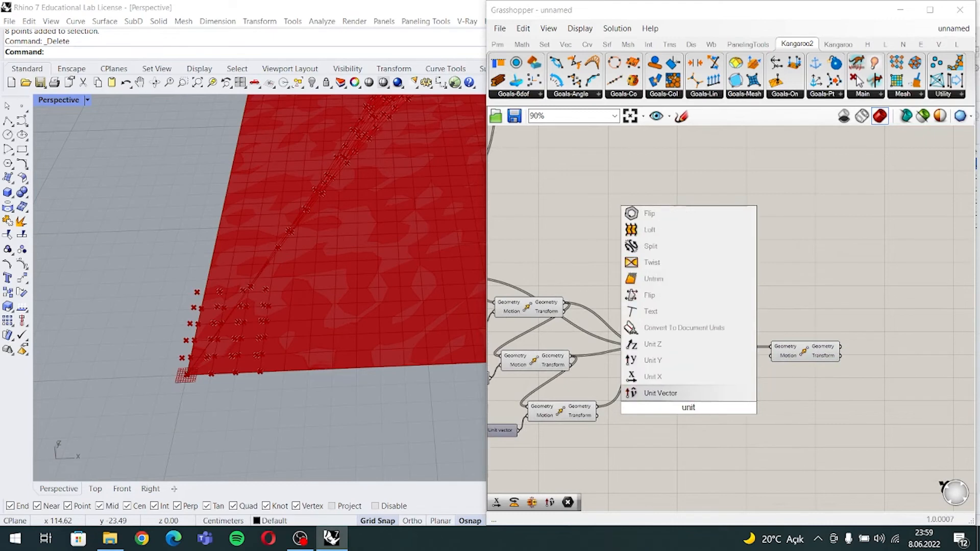
{"action": "key", "text": "Return"}
- Add a Unit Y vector component directly below the new Unit X component
{"action": "double_click", "coordinate": [688, 415]}
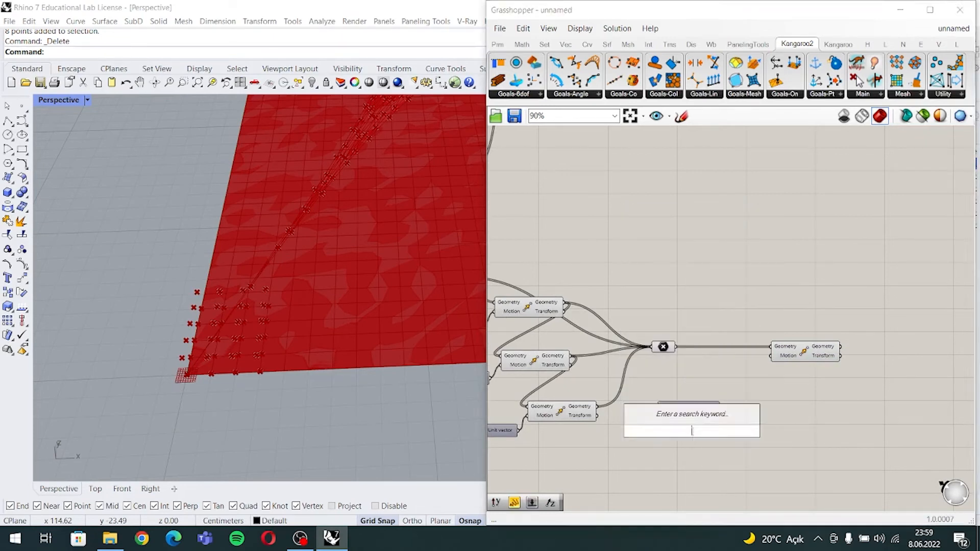
{"action": "type", "text": "unit y"}
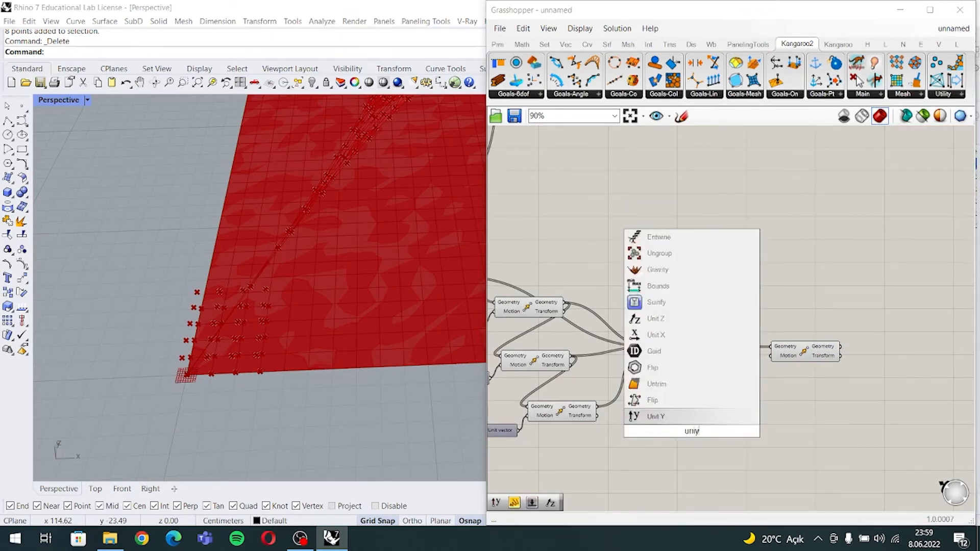
{"action": "key", "text": "Return"}
{"action": "left_click", "coordinate": [692, 434]}
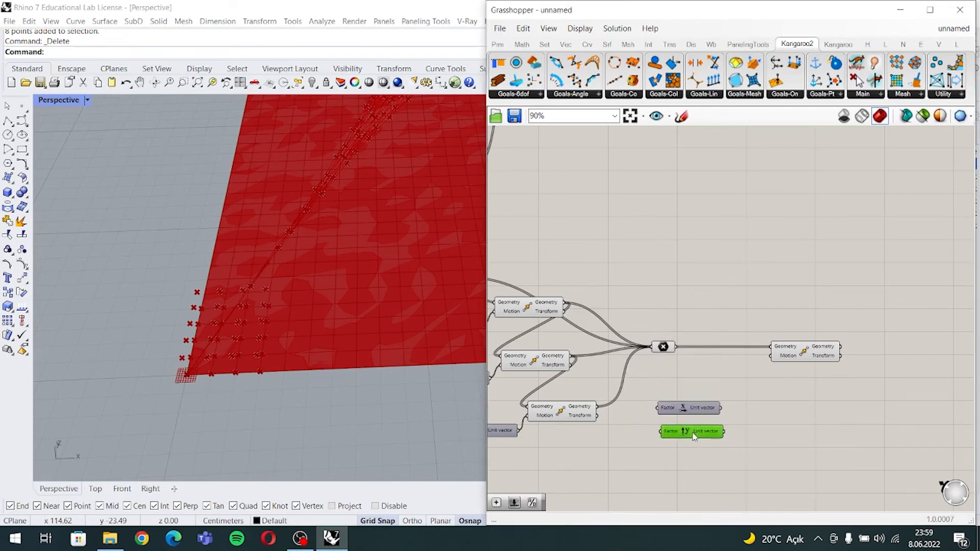
- Add an Addition component that sums the Unit X and Unit Y vectors and connect its result to the new Move's Motion
{"action": "right_click_drag", "start_coordinate": [811, 426], "coordinate": [779, 419]}
{"action": "double_click", "coordinate": [760, 415]}
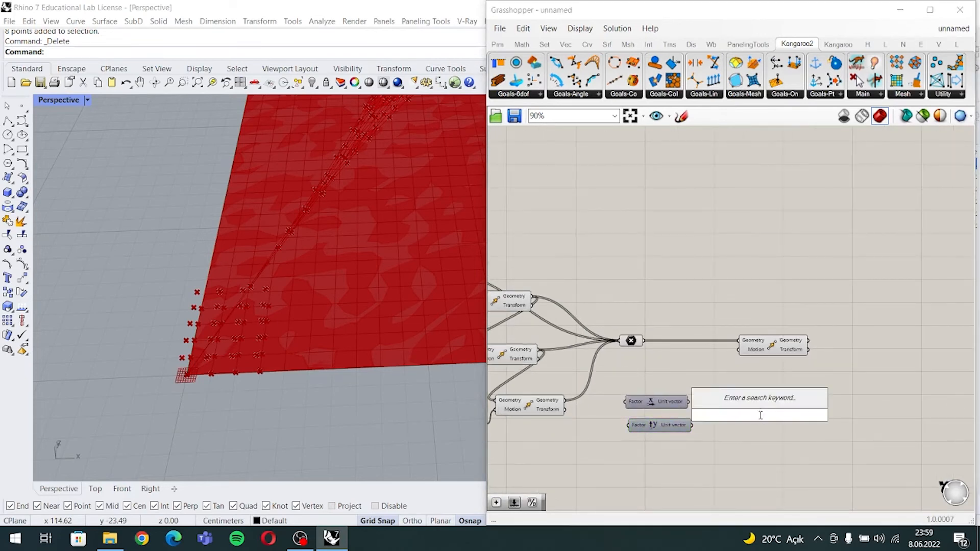
{"action": "type", "text": "addi"}
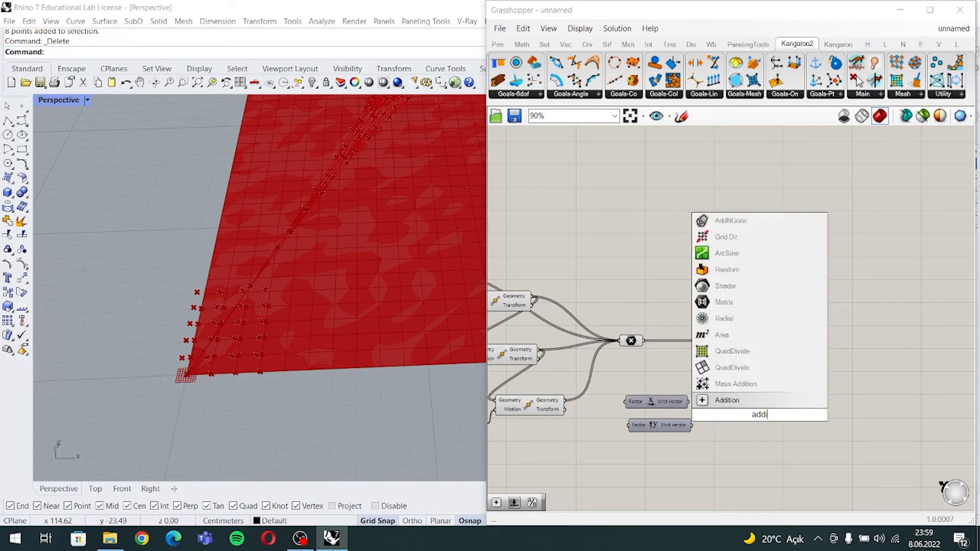
{"action": "key", "text": "Return"}
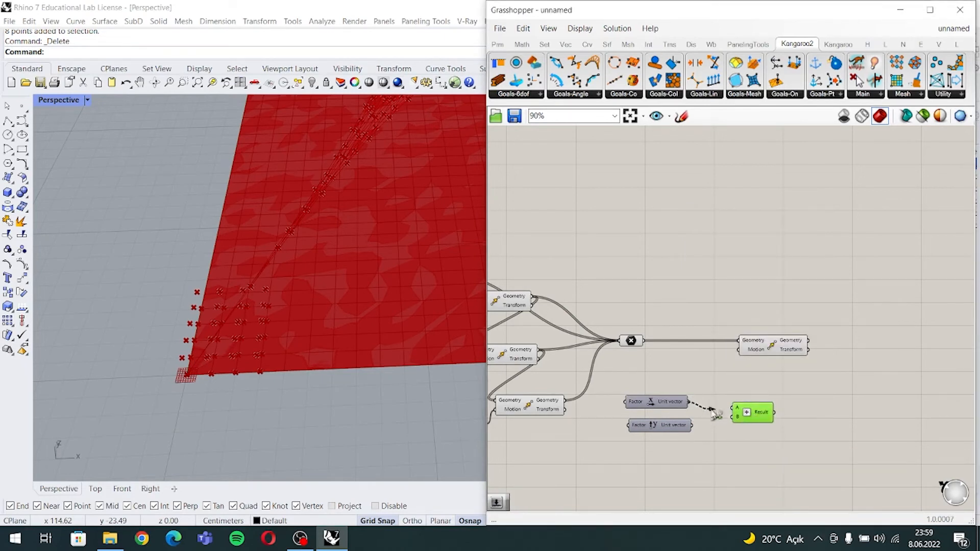
{"action": "left_click_drag", "start_coordinate": [712, 412], "coordinate": [741, 350]}
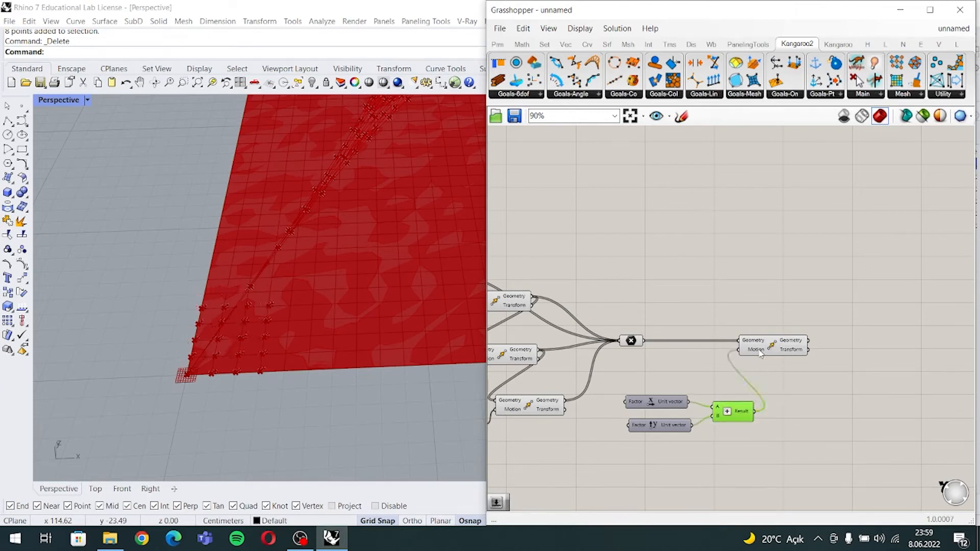
- Reposition the Unit X, Unit Y and Addition components together beneath the new Move component
{"action": "right_click_drag", "start_coordinate": [631, 440], "coordinate": [653, 411]}
{"action": "left_click_drag", "start_coordinate": [766, 420], "coordinate": [643, 359]}
{"action": "left_click_drag", "start_coordinate": [736, 379], "coordinate": [776, 395]}
{"action": "double_click", "coordinate": [643, 459]}
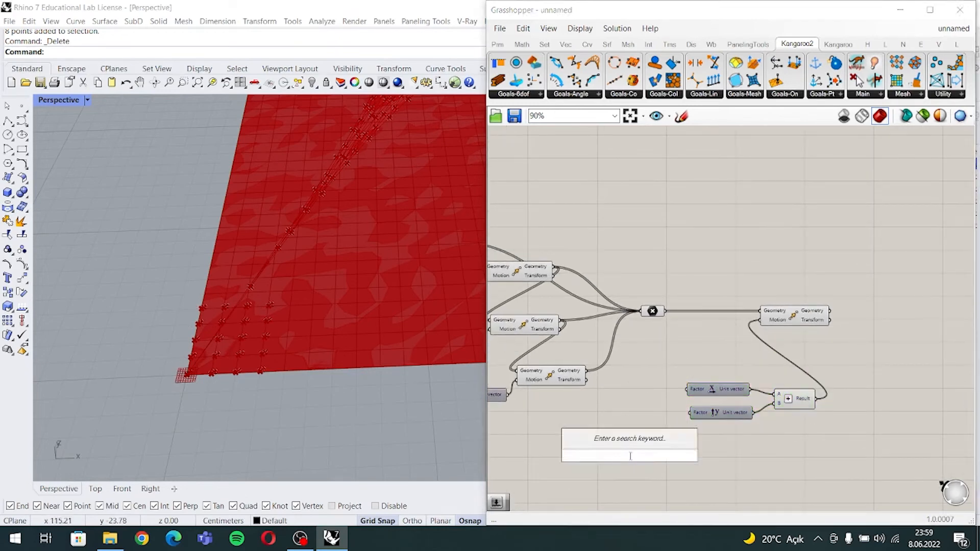
{"action": "type", "text": "400"}
{"action": "key", "text": "Return"}
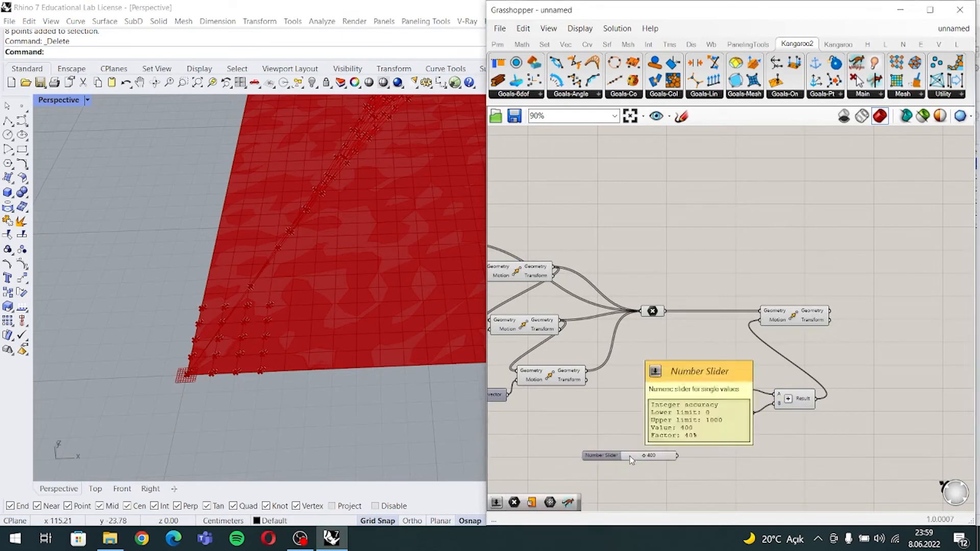
{"action": "key", "text": "Delete"}
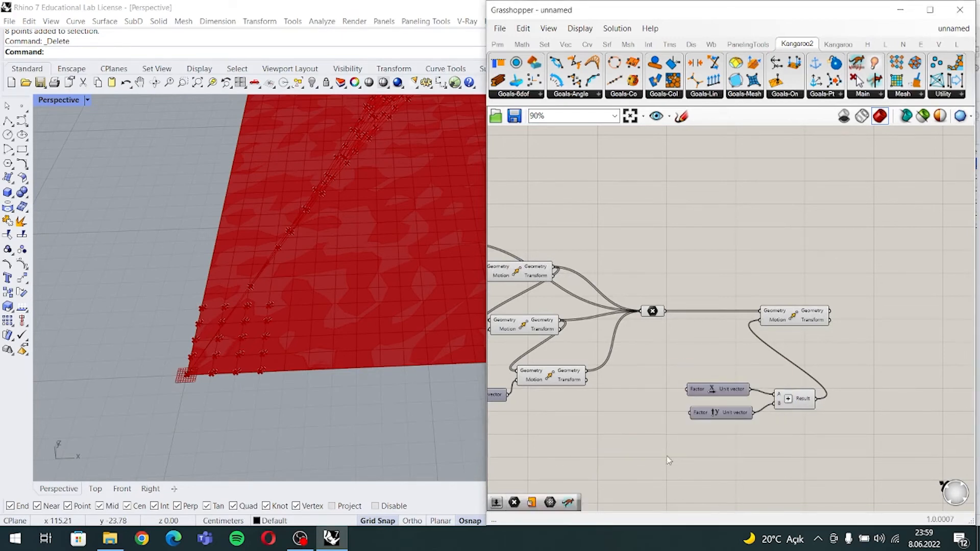
- Add a Number Slider ranging from 0 to 400 with value 100 below the unit vectors and duplicate it directly underneath
{"action": "double_click", "coordinate": [639, 453]}
{"action": "type", "text": "0<100"}
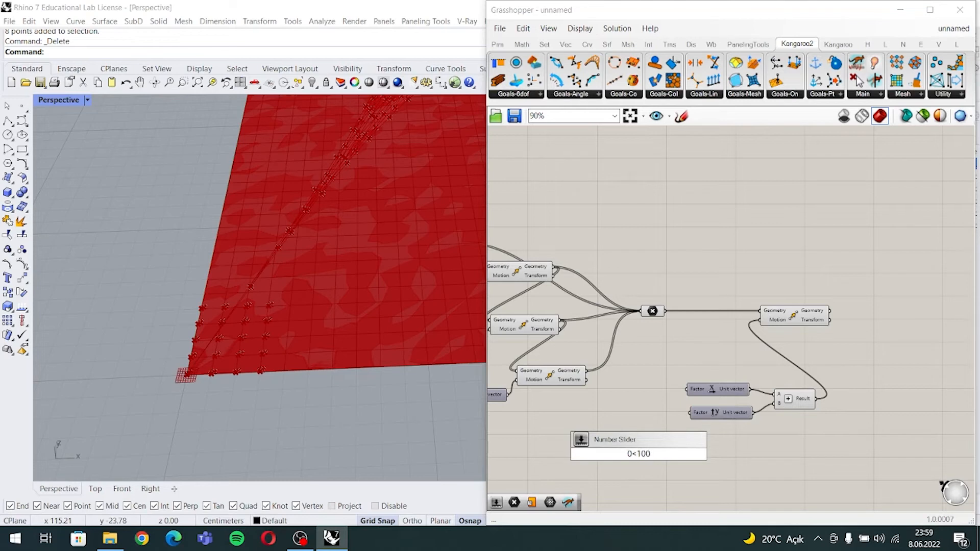
{"action": "type", "text": "<400"}
{"action": "key", "text": "Return"}
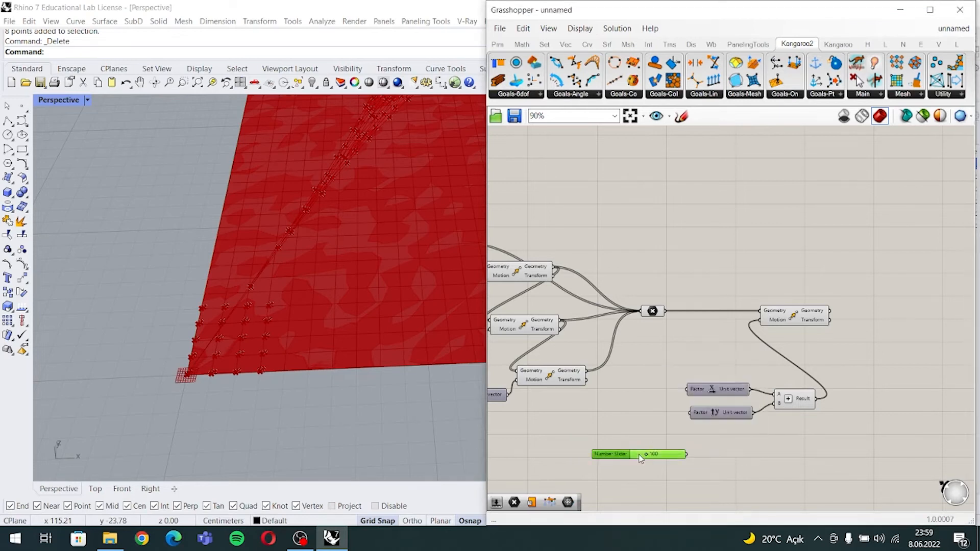
{"action": "left_click_drag", "start_coordinate": [619, 459], "coordinate": [615, 479]}
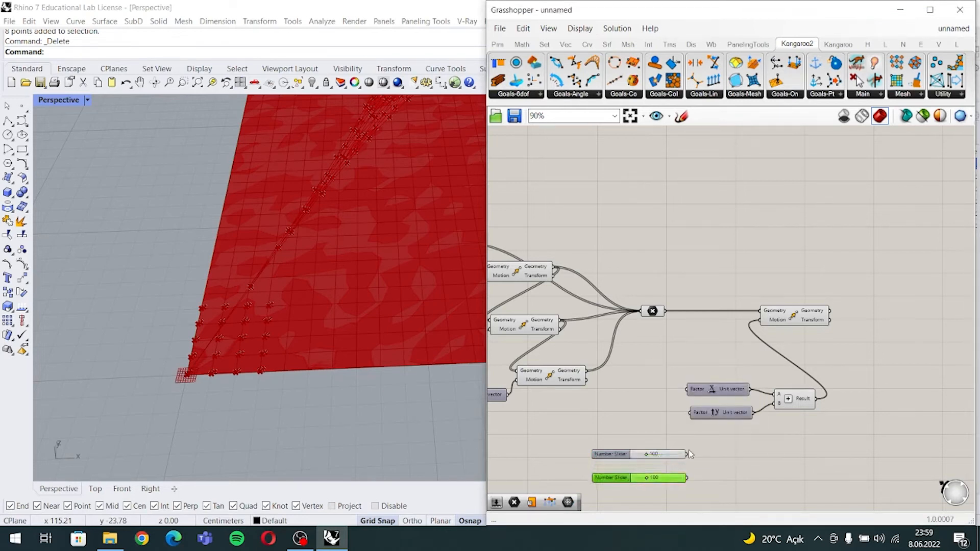
- Connect the two sliders to the Unit X and Unit Y factors and line each one up beside its vector component
{"action": "left_click_drag", "start_coordinate": [684, 427], "coordinate": [686, 390]}
{"action": "left_click_drag", "start_coordinate": [689, 480], "coordinate": [693, 419]}
{"action": "left_click_drag", "start_coordinate": [625, 458], "coordinate": [611, 398]}
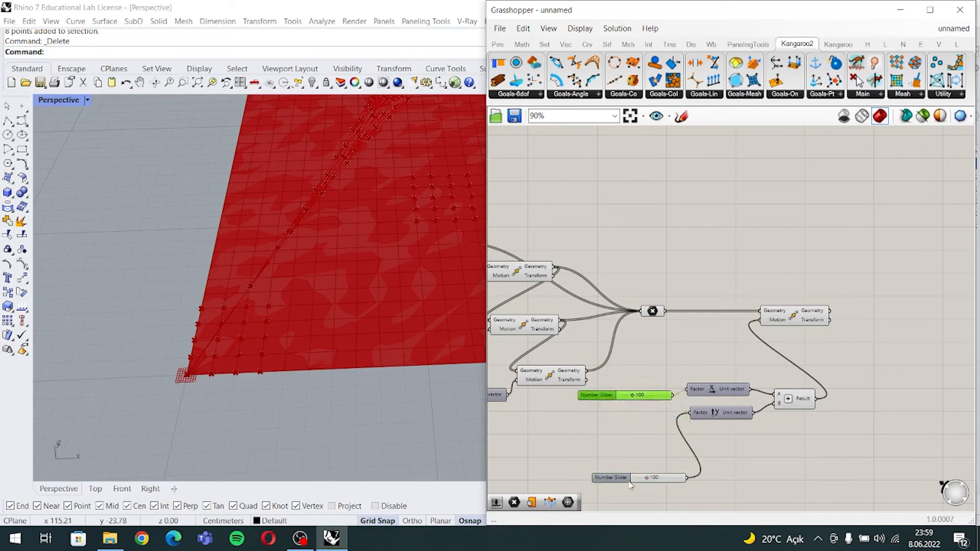
{"action": "left_click_drag", "start_coordinate": [629, 482], "coordinate": [613, 417]}
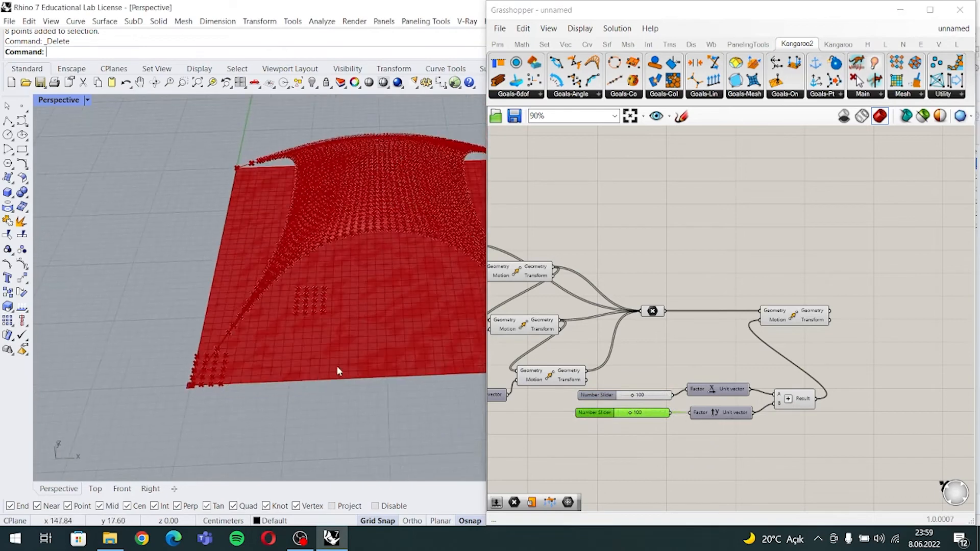
{"action": "left_click_drag", "start_coordinate": [592, 398], "coordinate": [607, 416]}
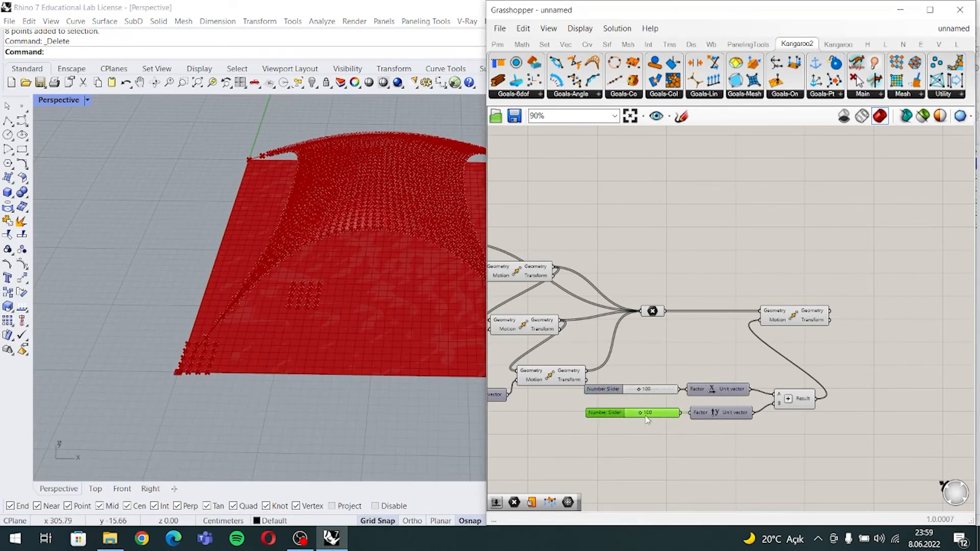
- Add a Point parameter after the final Move component and connect the Move's Geometry output to it
{"action": "scroll", "coordinate": [702, 448], "scroll_direction": "down", "scroll_amount": 4}
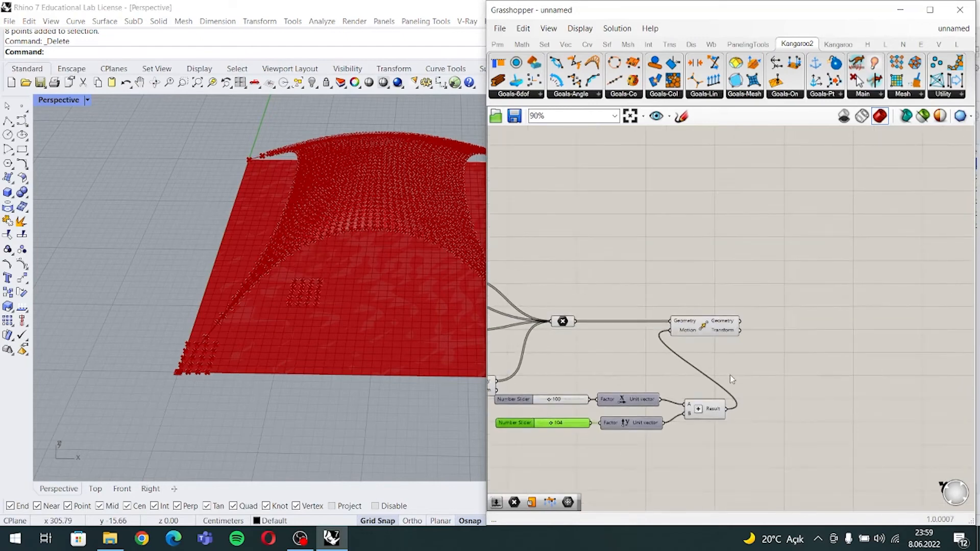
{"action": "scroll", "coordinate": [741, 371], "scroll_direction": "up", "scroll_amount": 4}
{"action": "double_click", "coordinate": [746, 343]}
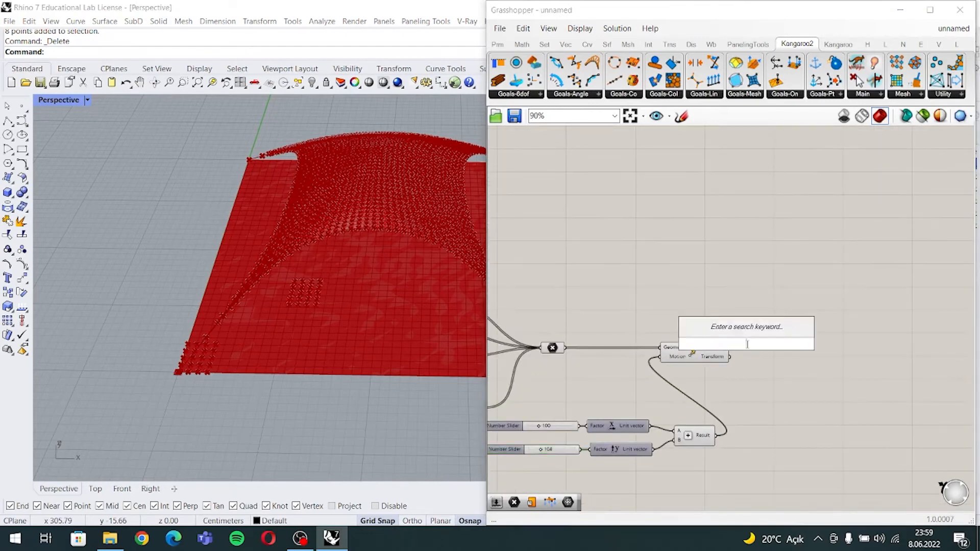
{"action": "type", "text": "point"}
{"action": "key", "text": "Return"}
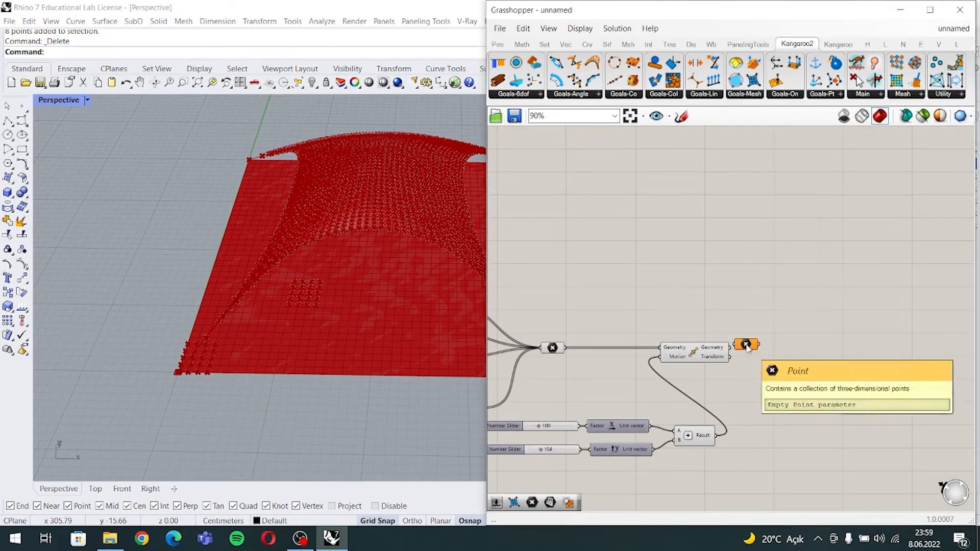
{"action": "left_click_drag", "start_coordinate": [729, 355], "coordinate": [753, 348]}
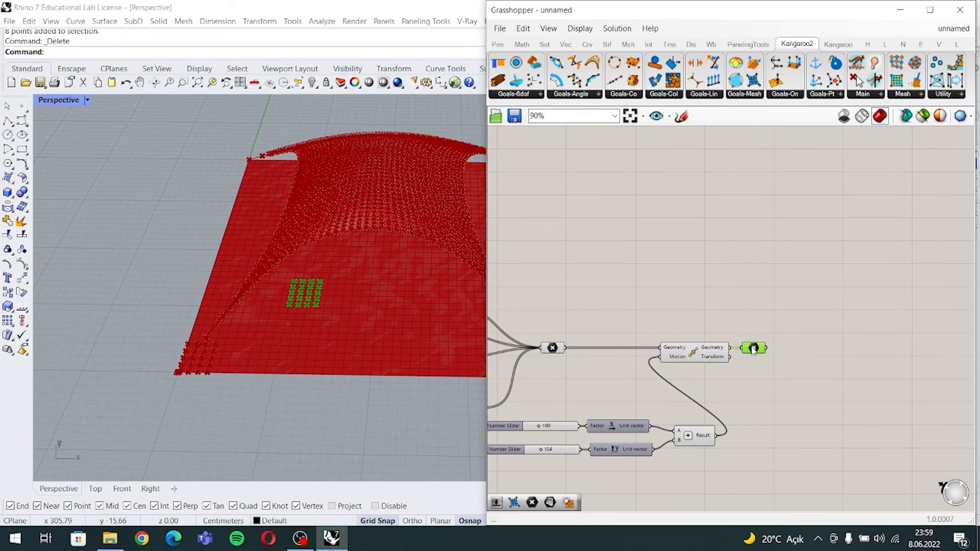
{"action": "key", "text": "Delete"}
- Add a Kangaroo Anchor component beside the new Point parameter and feed the moved points into its Point input
{"action": "double_click", "coordinate": [743, 381]}
{"action": "type", "text": "a"}
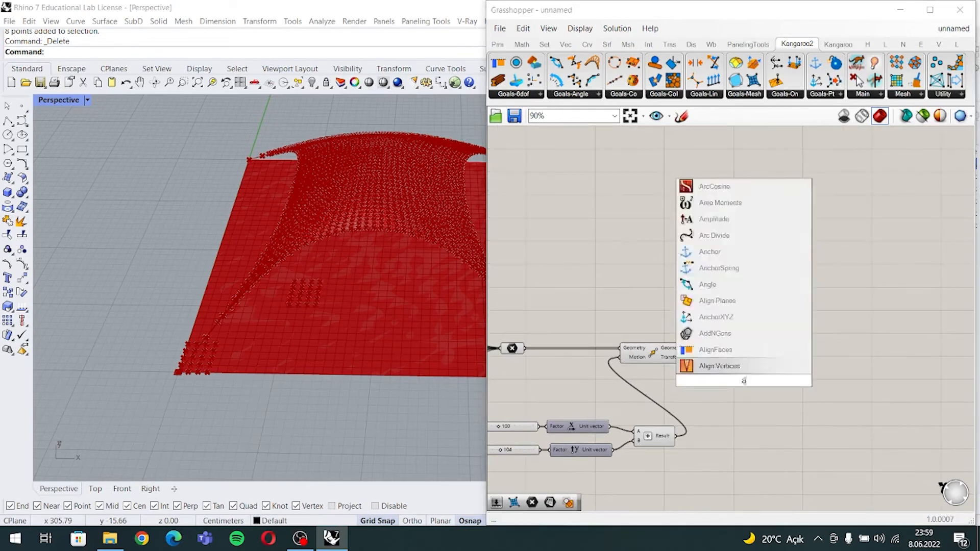
{"action": "type", "text": "nchor"}
{"action": "key", "text": "Return"}
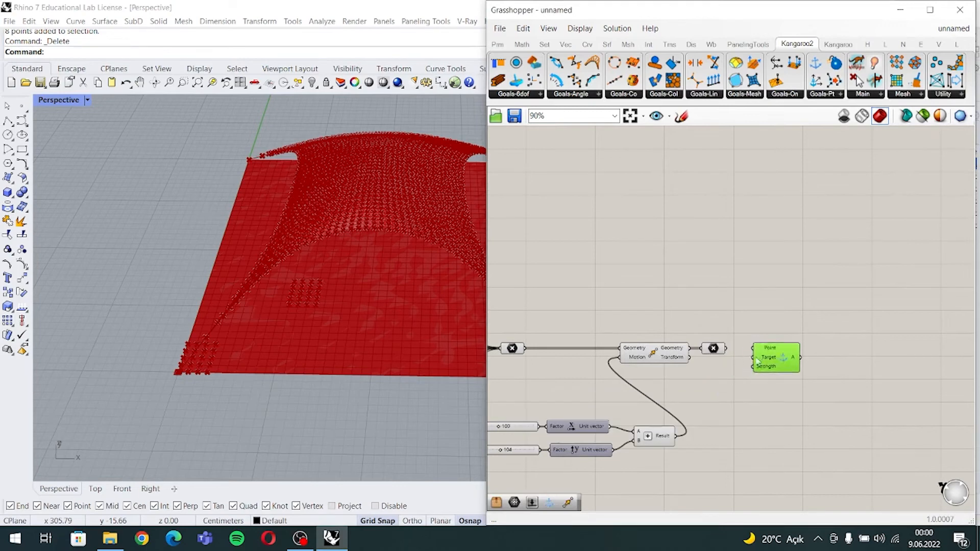
{"action": "scroll", "coordinate": [758, 302], "scroll_direction": "down", "scroll_amount": 4}
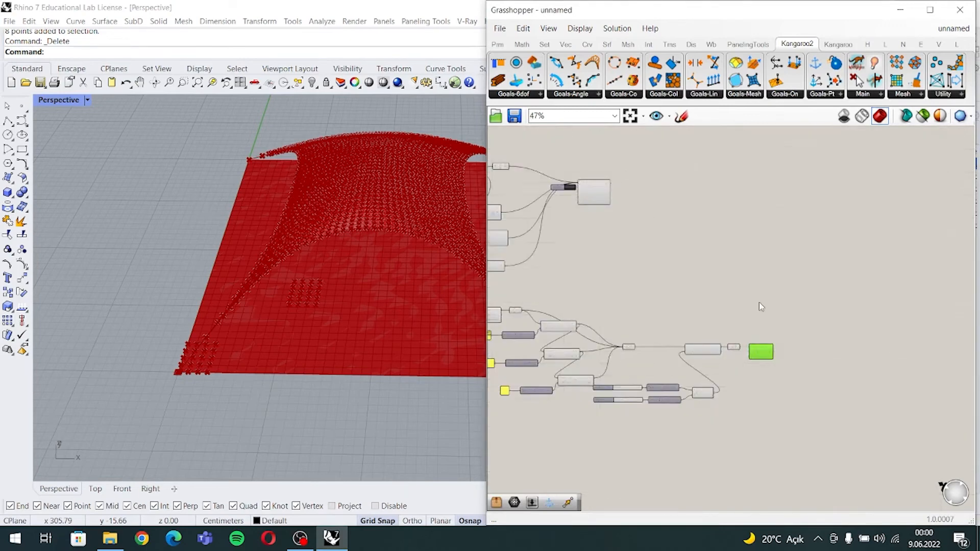
- Move the solver and its button further along the canvas and connect the new Anchor's output to the solver's GoalObjects
{"action": "left_click_drag", "start_coordinate": [659, 235], "coordinate": [612, 193]}
{"action": "left_click_drag", "start_coordinate": [630, 202], "coordinate": [860, 207]}
{"action": "left_click", "coordinate": [832, 286]}
{"action": "right_click_drag", "start_coordinate": [810, 389], "coordinate": [745, 411]}
{"action": "scroll", "coordinate": [745, 410], "scroll_direction": "up", "scroll_amount": 3}
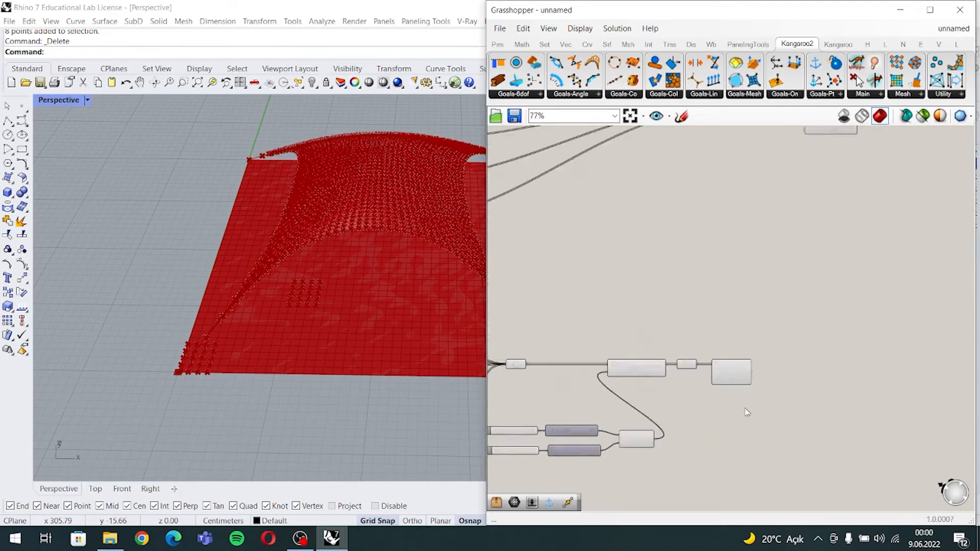
{"action": "right_click_drag", "start_coordinate": [776, 374], "coordinate": [713, 389]}
{"action": "left_click_drag", "start_coordinate": [700, 412], "coordinate": [757, 146]}
- Check the moved points against the surface grid and set the Unit X slider to 55 and the Unit Y slider to 168
{"action": "scroll", "coordinate": [319, 306], "scroll_direction": "up", "scroll_amount": 5}
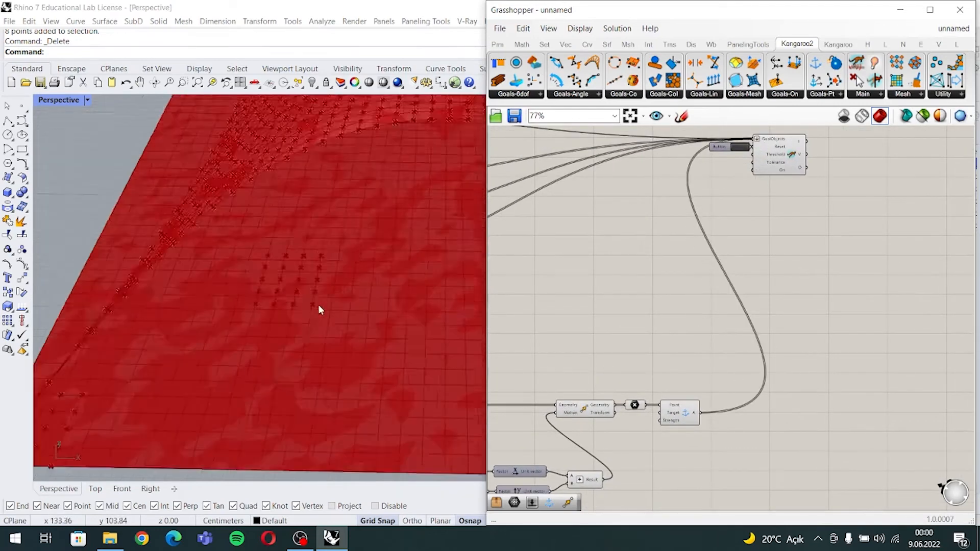
{"action": "scroll", "coordinate": [330, 364], "scroll_direction": "up", "scroll_amount": 4}
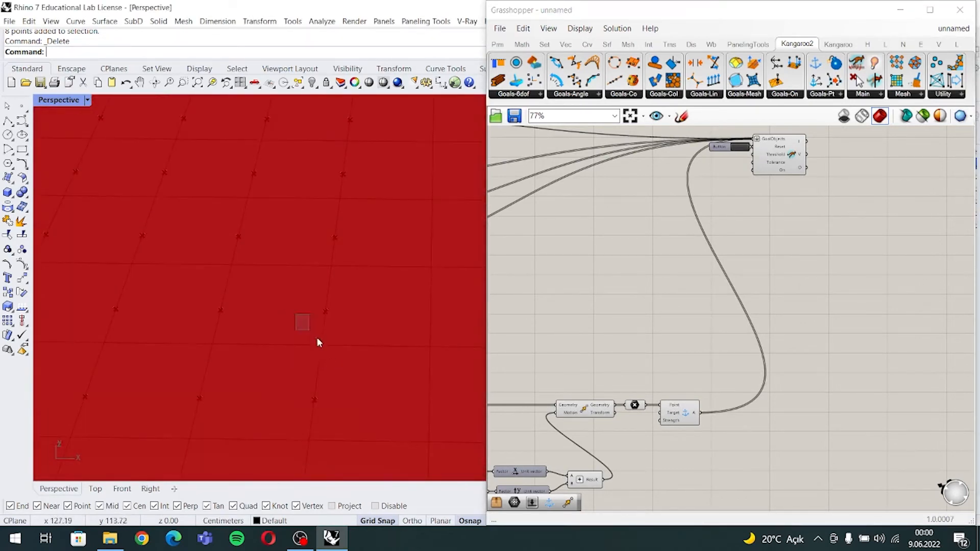
{"action": "scroll", "coordinate": [510, 355], "scroll_direction": "down", "scroll_amount": 3}
{"action": "scroll", "coordinate": [338, 337], "scroll_direction": "down", "scroll_amount": 8}
{"action": "mouse_move", "coordinate": [341, 347]}
{"action": "right_mouse_down"}
{"action": "mouse_move", "coordinate": [323, 317]}
{"action": "mouse_move", "coordinate": [347, 339]}
{"action": "right_mouse_up"}
{"action": "scroll", "coordinate": [619, 412], "scroll_direction": "up", "scroll_amount": 2}
{"action": "right_click_drag", "start_coordinate": [492, 441], "coordinate": [638, 440]}
{"action": "scroll", "coordinate": [638, 444], "scroll_direction": "up", "scroll_amount": 3}
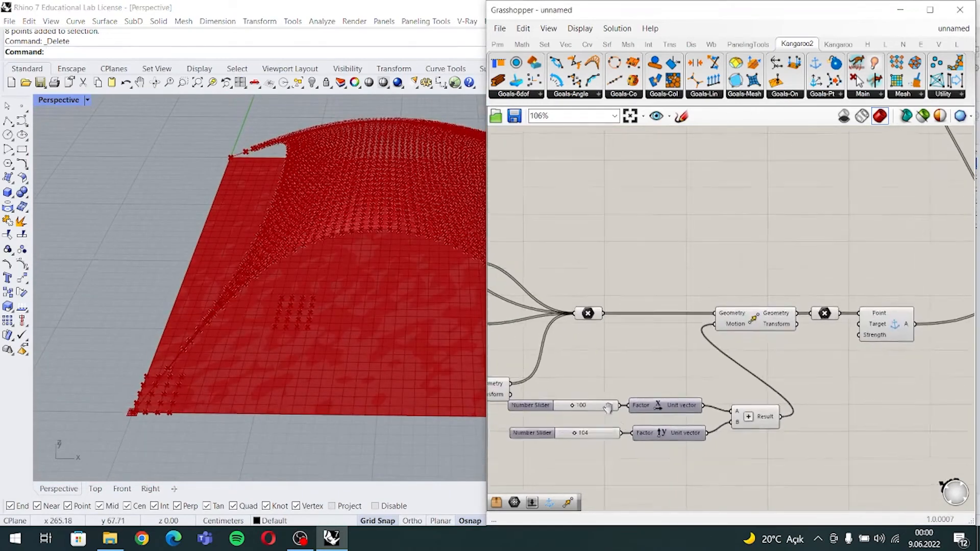
{"action": "left_click_drag", "start_coordinate": [570, 405], "coordinate": [588, 435]}
- Reset the Kangaroo solver with its Button component
{"action": "scroll", "coordinate": [596, 434], "scroll_direction": "down", "scroll_amount": 4}
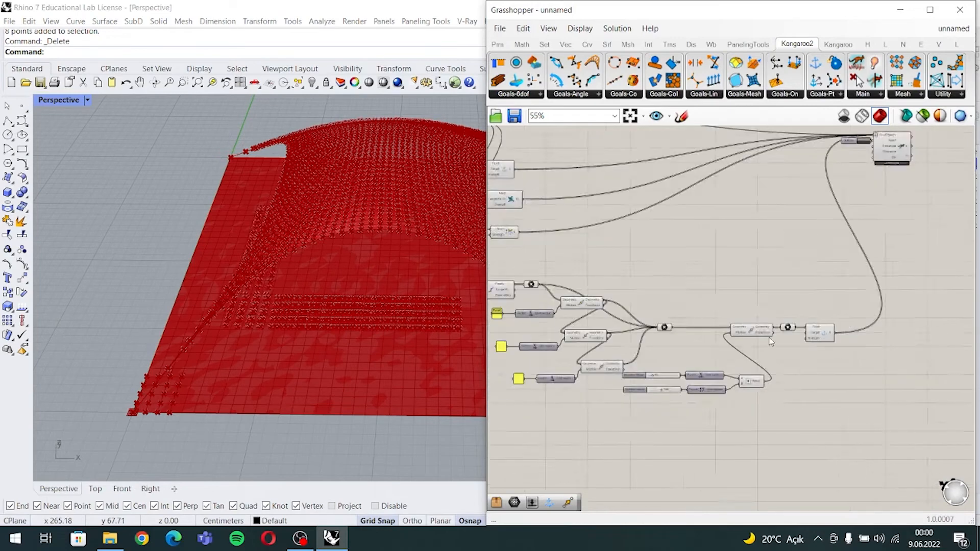
{"action": "scroll", "coordinate": [742, 337], "scroll_direction": "up", "scroll_amount": 1}
{"action": "scroll", "coordinate": [731, 388], "scroll_direction": "down", "scroll_amount": 1}
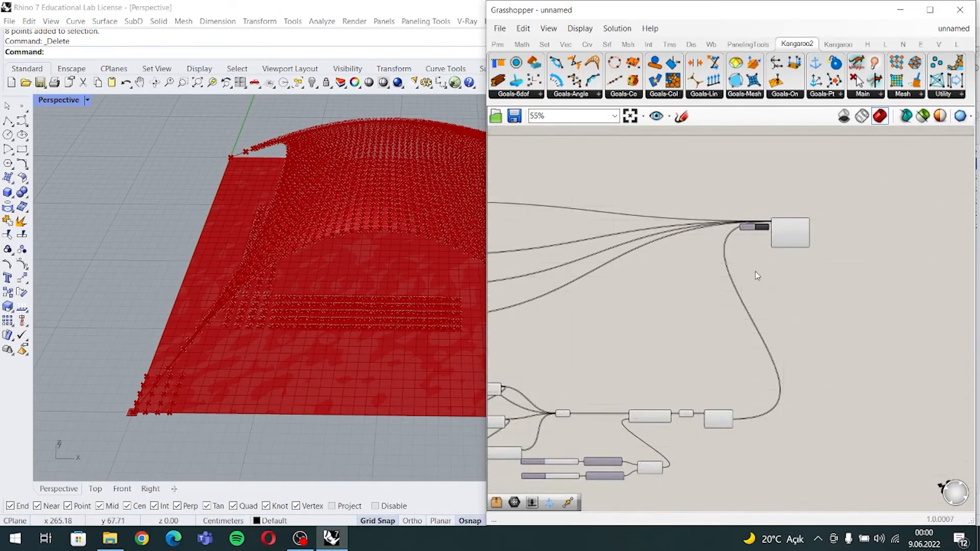
{"action": "left_click", "coordinate": [760, 228]}
{"action": "left_click", "coordinate": [760, 228]}
- Move both number sliders farther from the Unit X and Unit Y components to make room between them
{"action": "scroll", "coordinate": [719, 419], "scroll_direction": "up", "scroll_amount": 4}
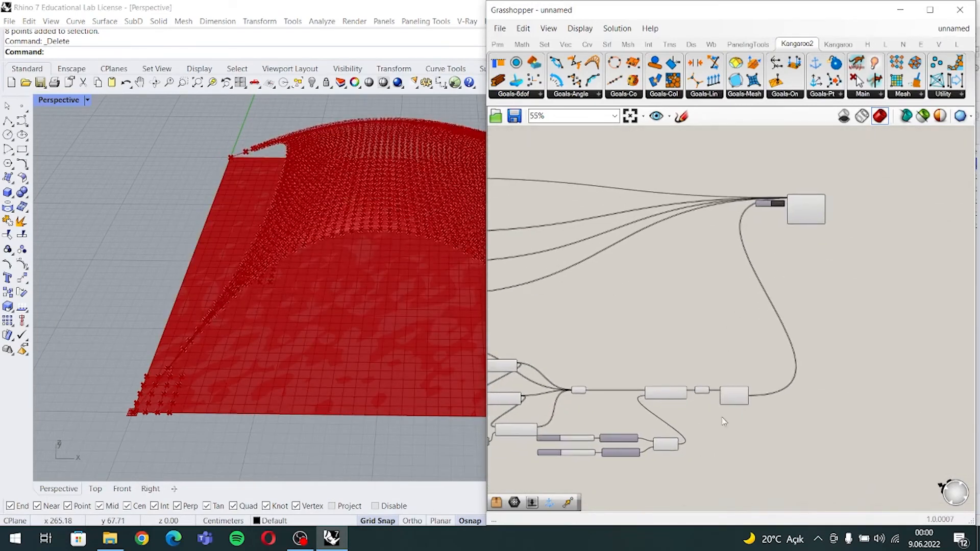
{"action": "left_click", "coordinate": [726, 366]}
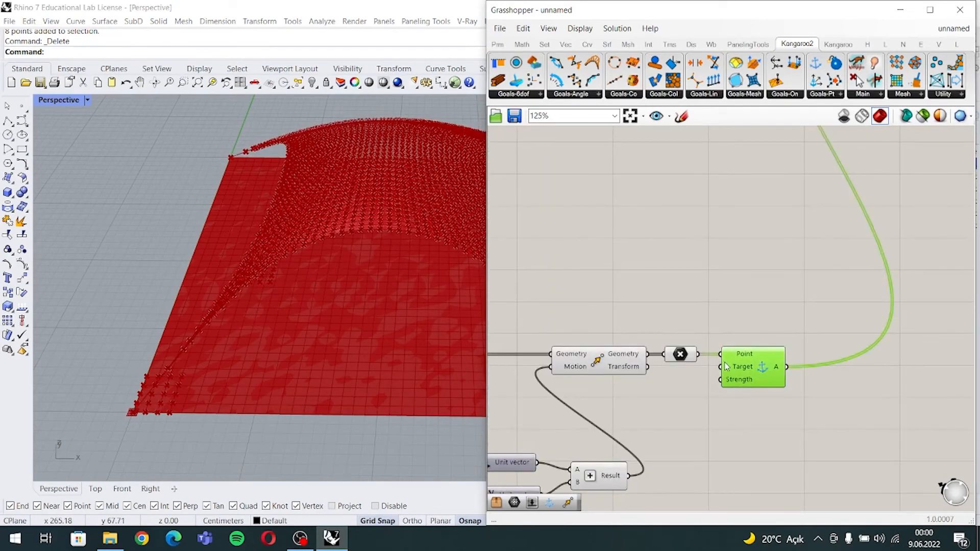
{"action": "left_click", "coordinate": [710, 415]}
{"action": "right_click_drag", "start_coordinate": [697, 427], "coordinate": [897, 364]}
{"action": "right_click_drag", "start_coordinate": [769, 446], "coordinate": [746, 410]}
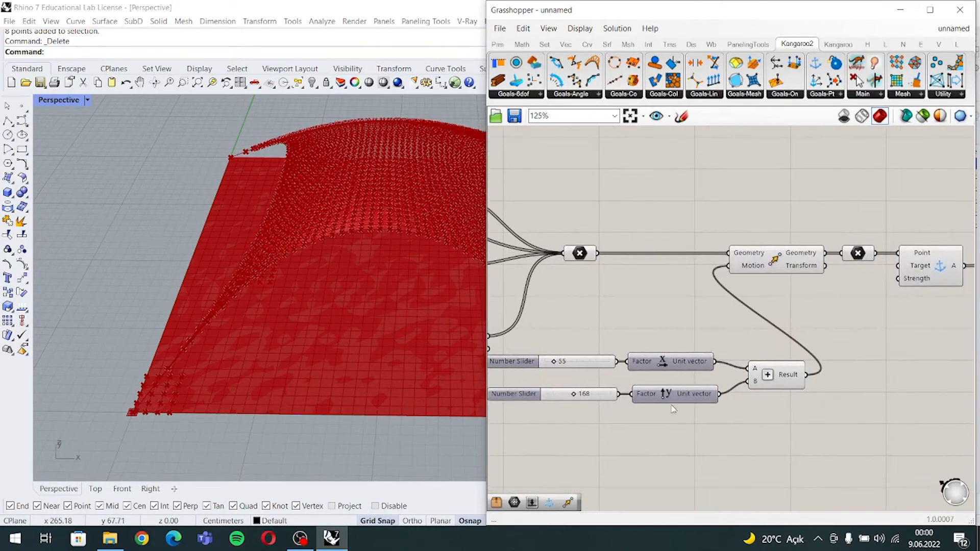
{"action": "right_click_drag", "start_coordinate": [684, 429], "coordinate": [722, 417]}
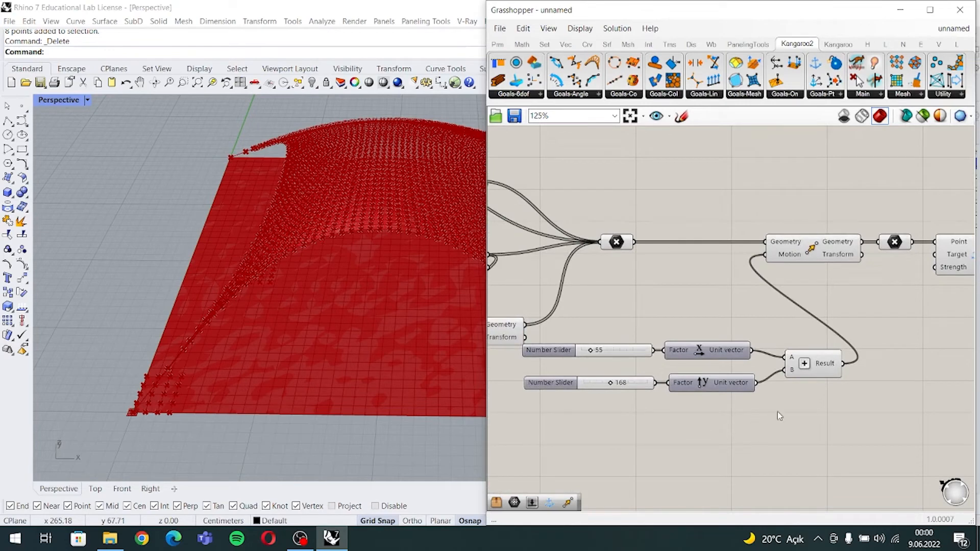
{"action": "right_click_drag", "start_coordinate": [743, 451], "coordinate": [782, 416]}
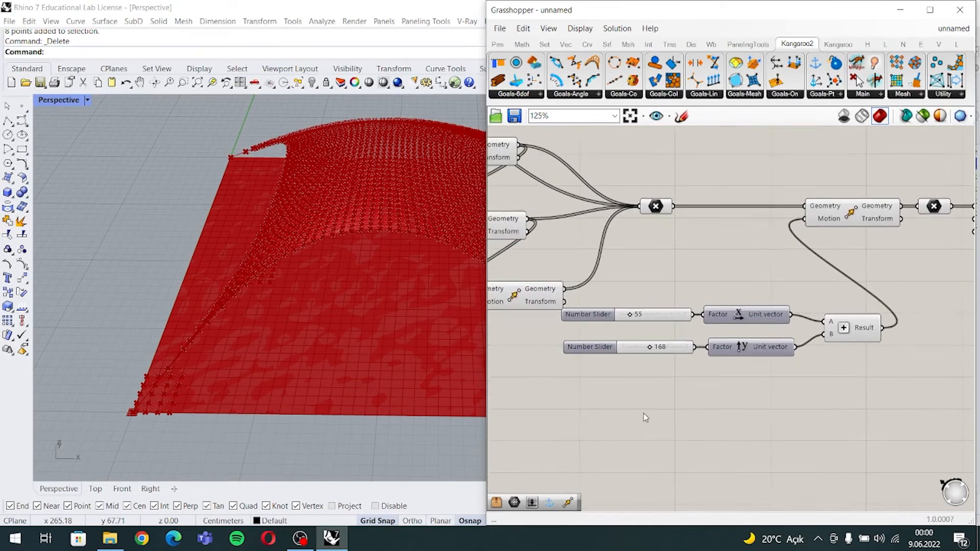
{"action": "double_click", "coordinate": [654, 411]}
{"action": "left_click", "coordinate": [645, 360]}
{"action": "left_click_drag", "start_coordinate": [657, 315], "coordinate": [565, 315]}
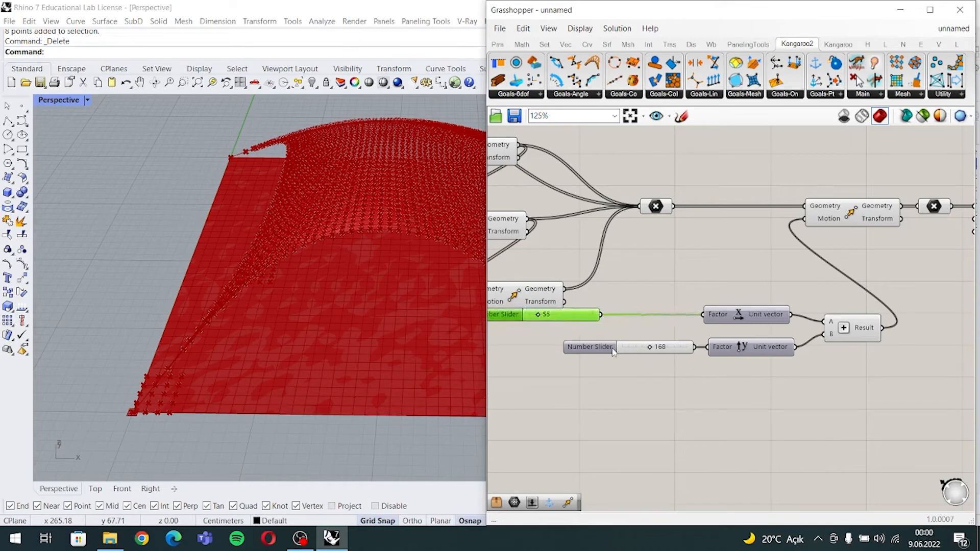
{"action": "left_click_drag", "start_coordinate": [613, 351], "coordinate": [544, 351]}
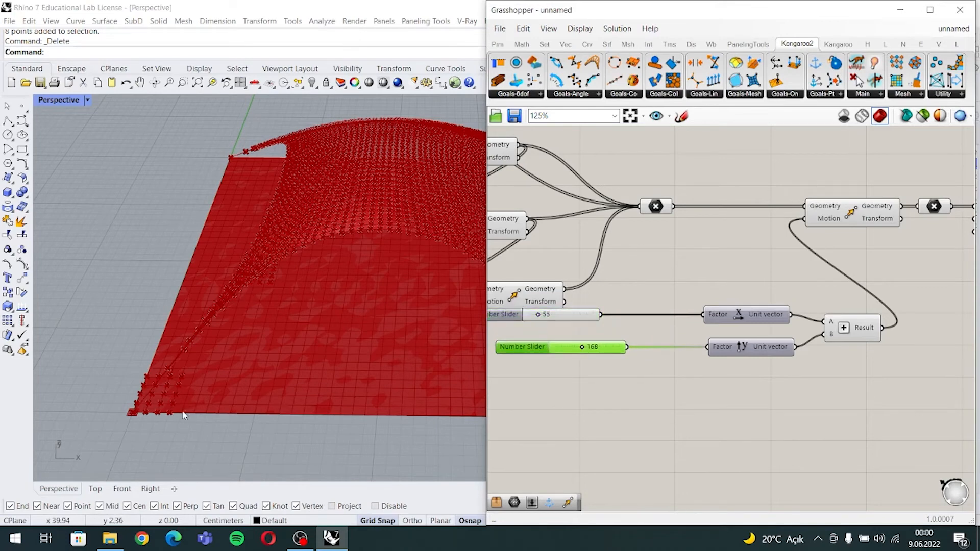
{"action": "scroll", "coordinate": [184, 416], "scroll_direction": "up", "scroll_amount": 5}
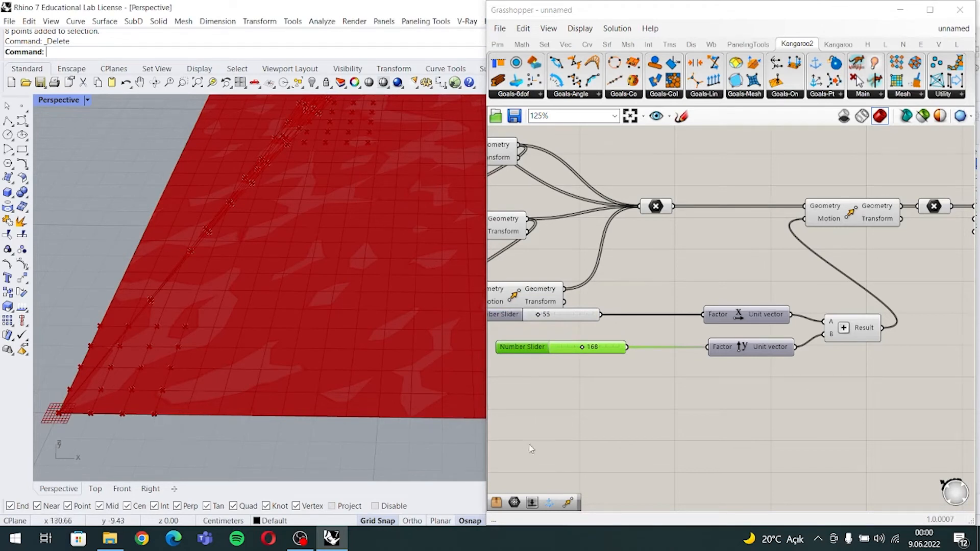
{"action": "left_click_drag", "start_coordinate": [614, 353], "coordinate": [584, 321]}
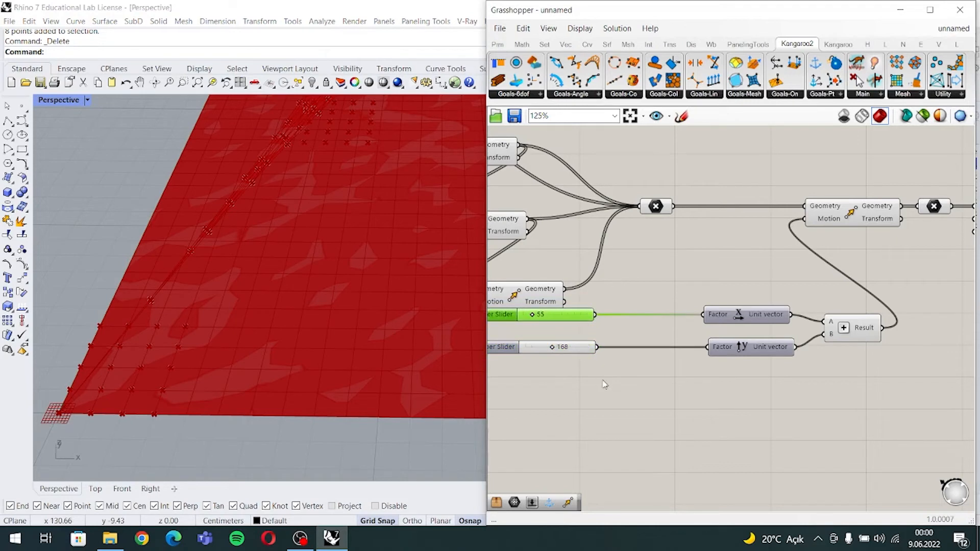
- Add a Multiplication component below the two number sliders
{"action": "right_click_drag", "start_coordinate": [605, 384], "coordinate": [619, 382]}
{"action": "double_click", "coordinate": [617, 406]}
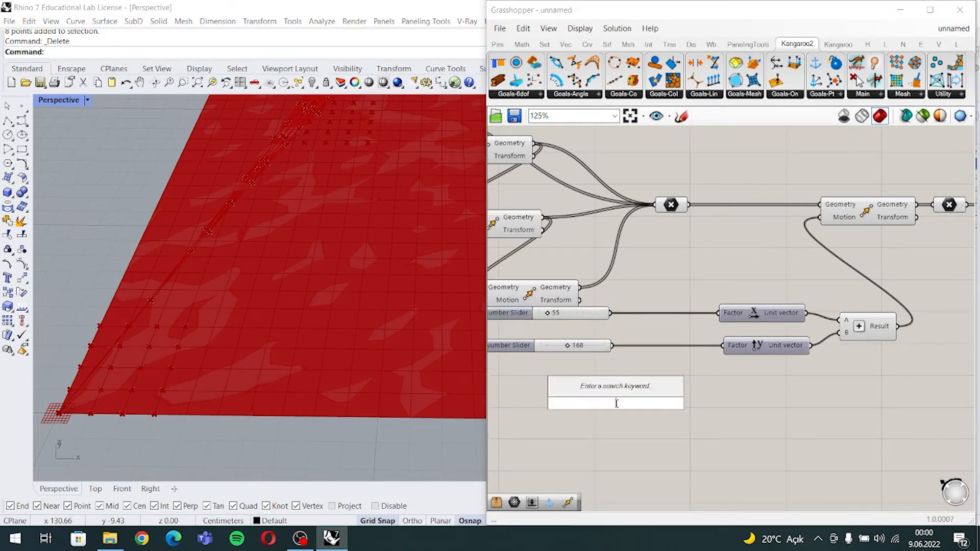
{"action": "type", "text": "multi"}
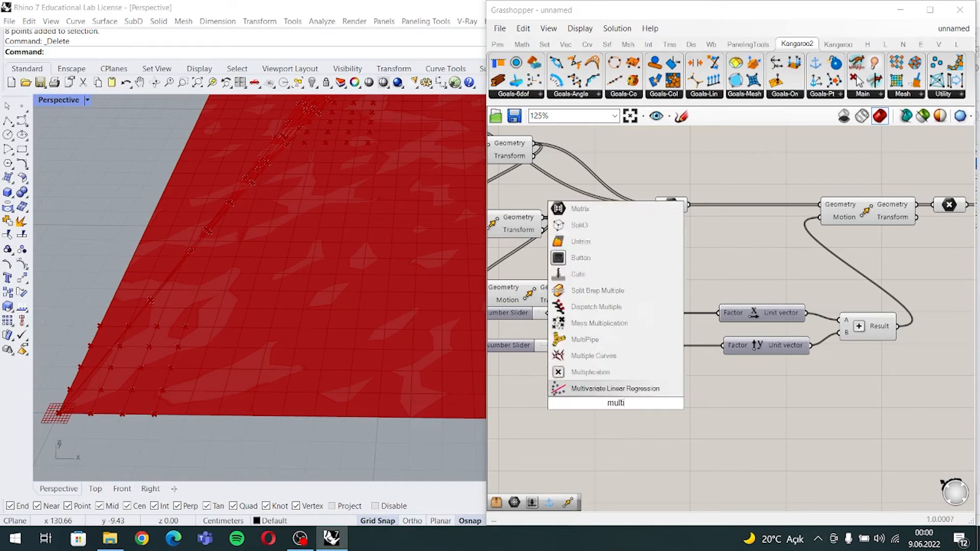
{"action": "key", "text": "Up"}
{"action": "key", "text": "Return"}
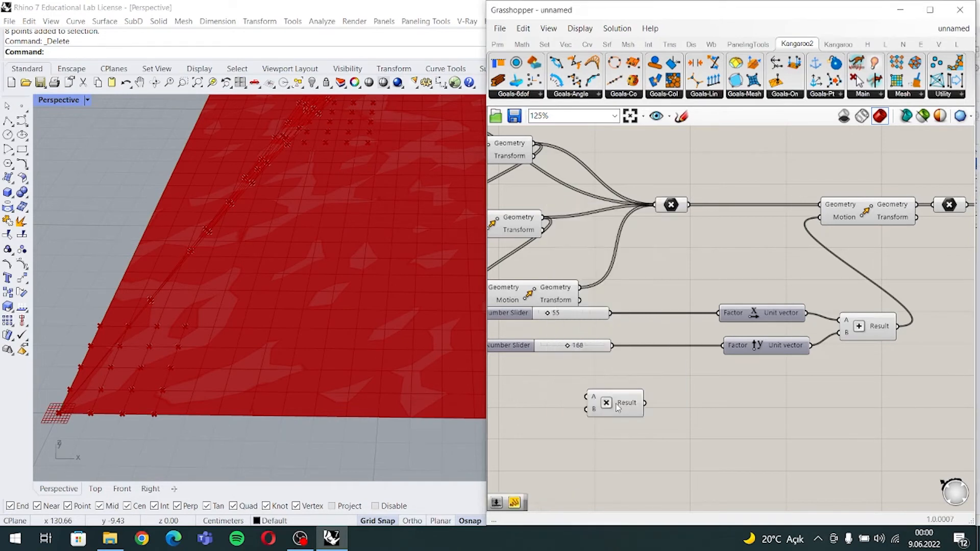
- Add a Panel containing 10 and connect it to the Multiplication component's B input
{"action": "right_click_drag", "start_coordinate": [549, 456], "coordinate": [579, 436]}
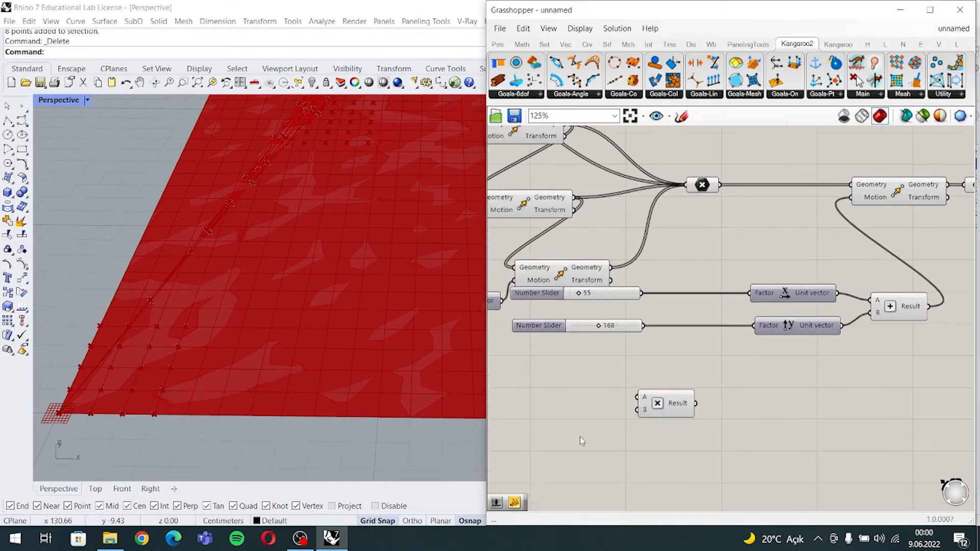
{"action": "double_click", "coordinate": [579, 436]}
{"action": "type", "text": "\"10"}
{"action": "key", "text": "Return"}
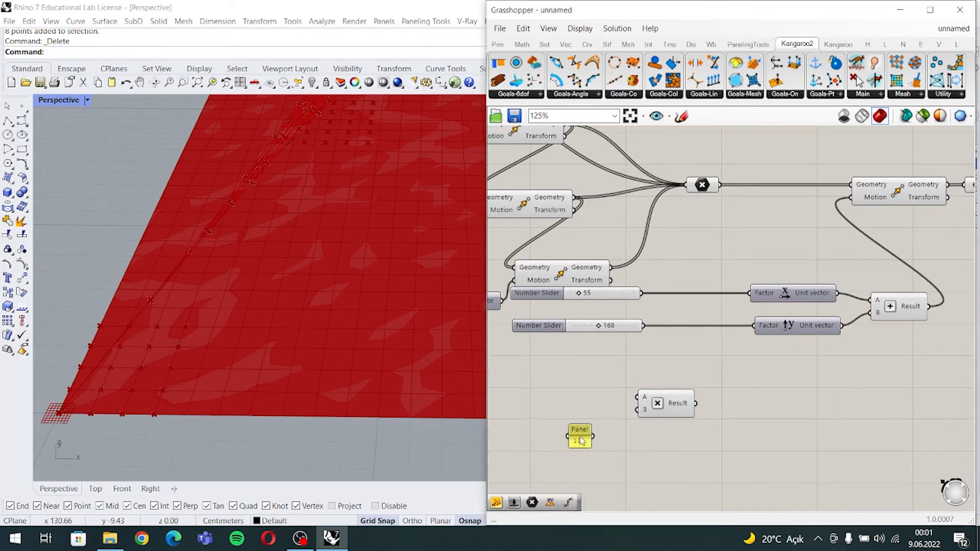
{"action": "left_click_drag", "start_coordinate": [581, 438], "coordinate": [637, 410]}
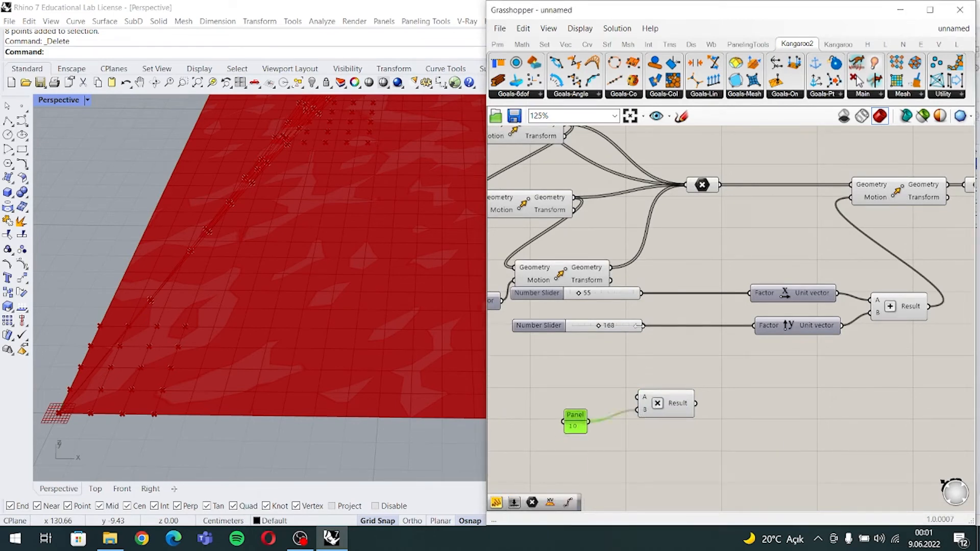
- Delete the two number sliders feeding the Unit X and Unit Y components
{"action": "left_click", "coordinate": [636, 295]}
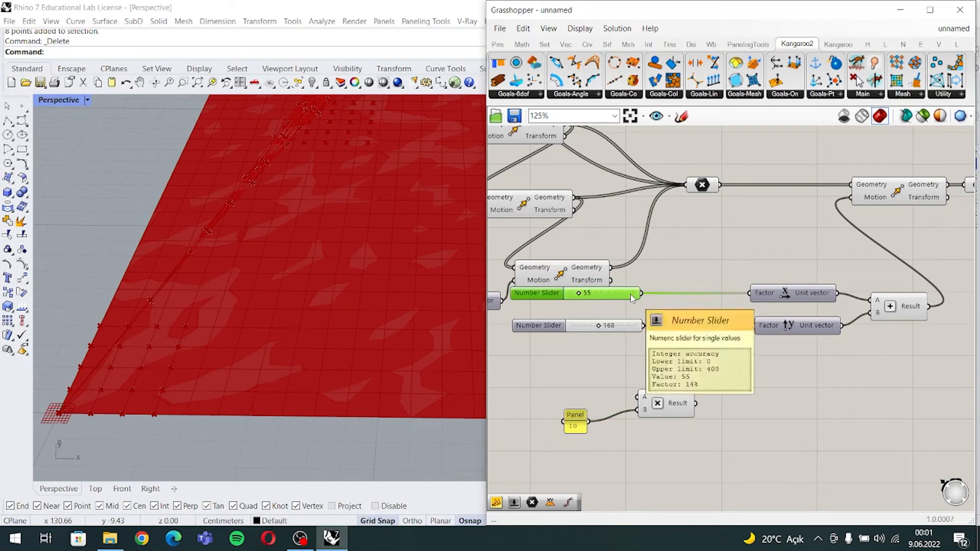
{"action": "key", "text": "Delete"}
{"action": "left_click", "coordinate": [632, 329]}
{"action": "key", "text": "Delete"}
- Add a number slider from 1 to 40 set to 10 and wire it through the Multiplication component into Unit X's Factor
{"action": "double_click", "coordinate": [579, 388]}
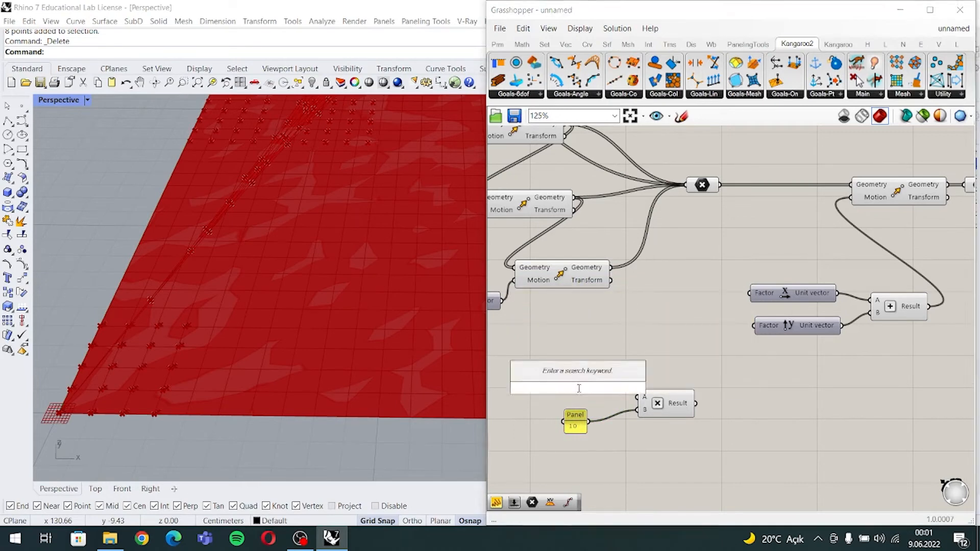
{"action": "type", "text": "1<10<"}
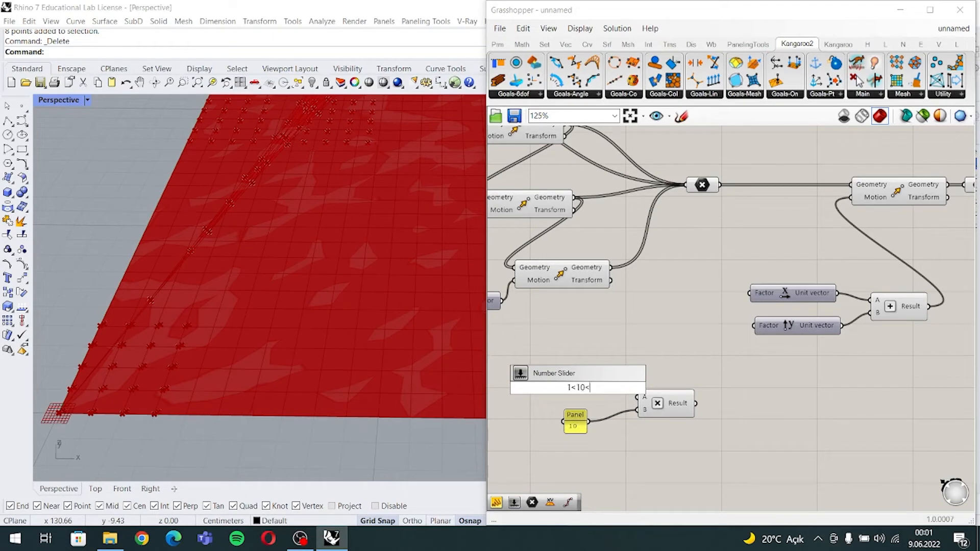
{"action": "type", "text": "40"}
{"action": "key", "text": "Return"}
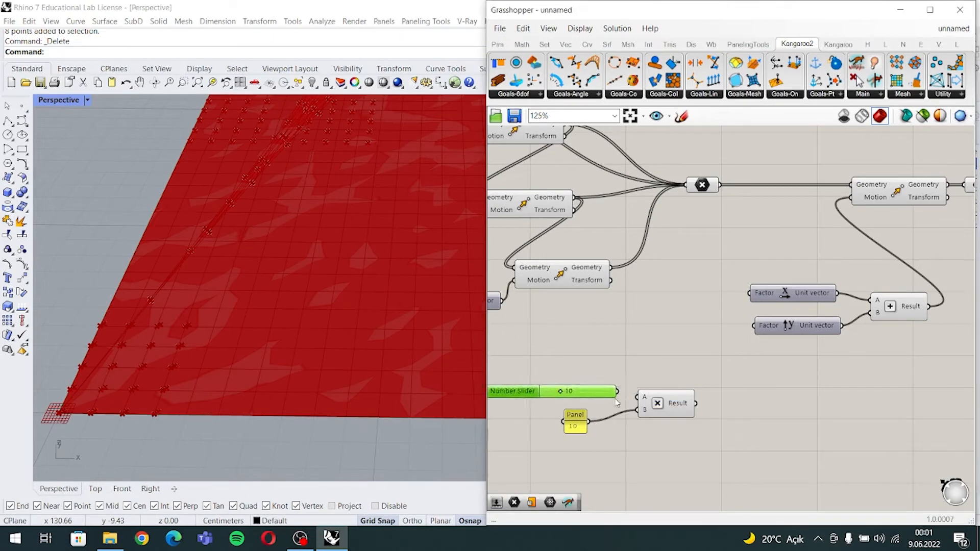
{"action": "left_click_drag", "start_coordinate": [700, 404], "coordinate": [745, 295]}
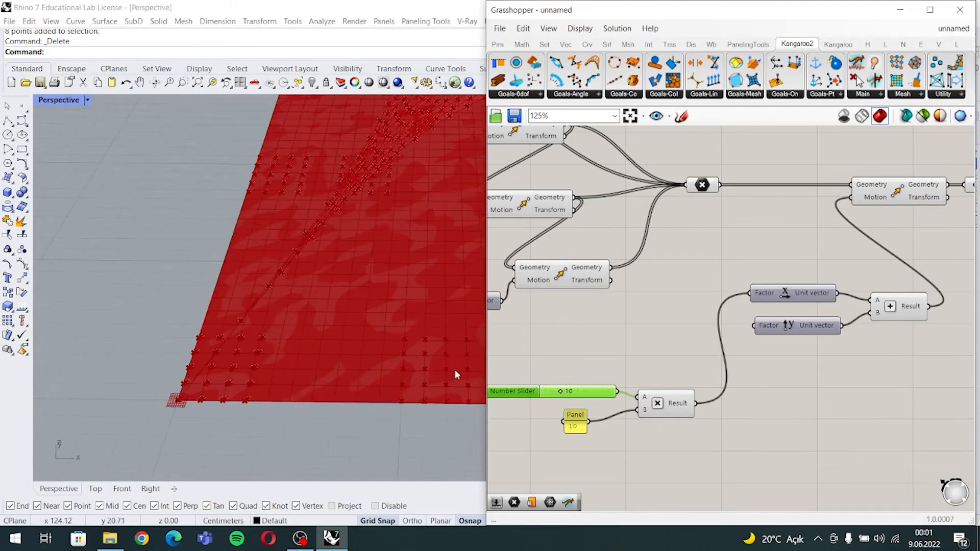
- Duplicate the number slider, 10 panel and Multiplication group, and connect the copy's Result to Unit Y's Factor
{"action": "right_click_drag", "start_coordinate": [713, 403], "coordinate": [711, 356]}
{"action": "left_click_drag", "start_coordinate": [687, 429], "coordinate": [546, 322]}
{"action": "key", "text": "ctrl+c"}
{"action": "key", "text": "ctrl+v"}
{"action": "left_click_drag", "start_coordinate": [662, 366], "coordinate": [755, 279]}
{"action": "left_click", "coordinate": [720, 439]}
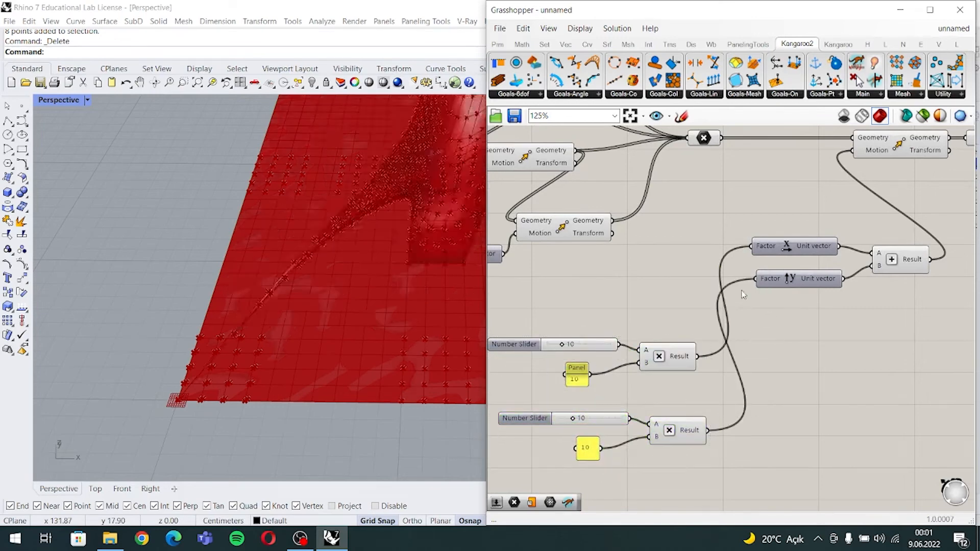
- Reset the Kangaroo solver with its Button component
{"action": "scroll", "coordinate": [419, 307], "scroll_direction": "down", "scroll_amount": 5}
{"action": "right_click_drag", "start_coordinate": [418, 307], "coordinate": [287, 309], "text": "shift"}
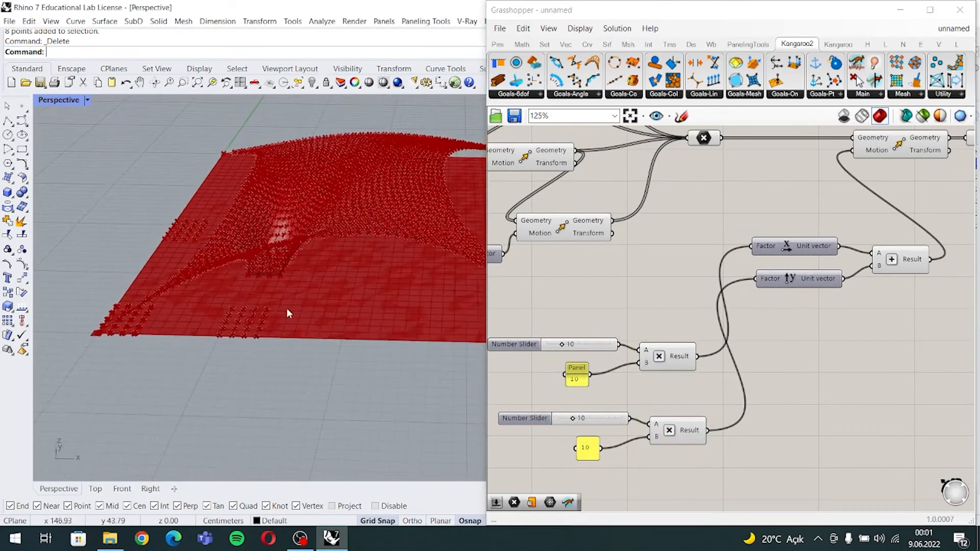
{"action": "scroll", "coordinate": [775, 308], "scroll_direction": "down", "scroll_amount": 4}
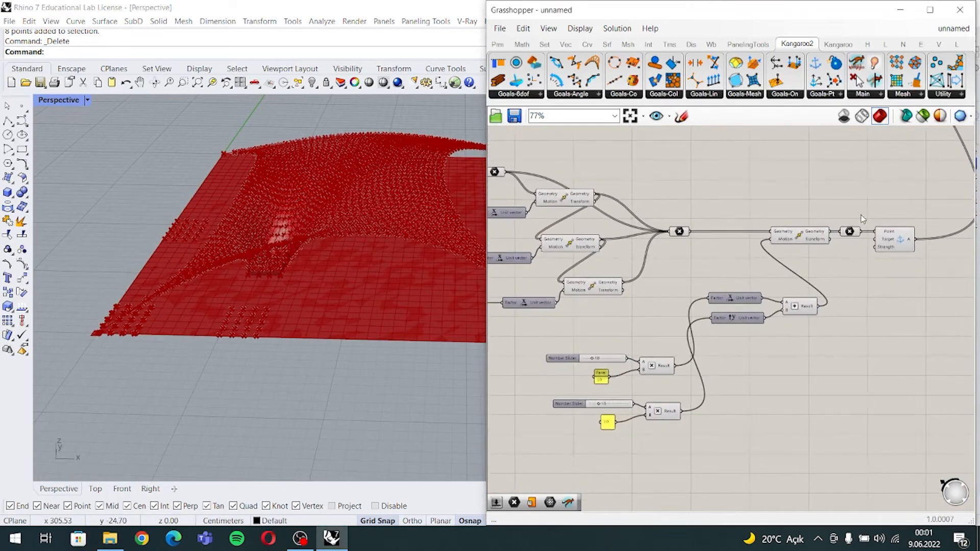
{"action": "right_click_drag", "start_coordinate": [854, 202], "coordinate": [737, 361]}
{"action": "left_click", "coordinate": [812, 223]}
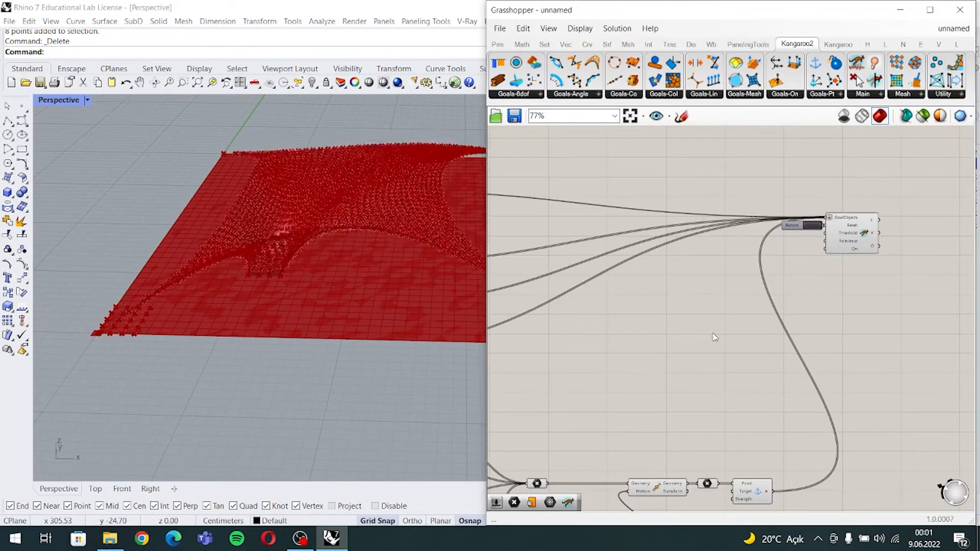
- Set both offset sliders feeding the Multiplication components to 18
{"action": "right_click_drag", "start_coordinate": [600, 399], "coordinate": [601, 342]}
{"action": "right_click_drag", "start_coordinate": [531, 454], "coordinate": [621, 376]}
{"action": "right_click_drag", "start_coordinate": [537, 488], "coordinate": [617, 384]}
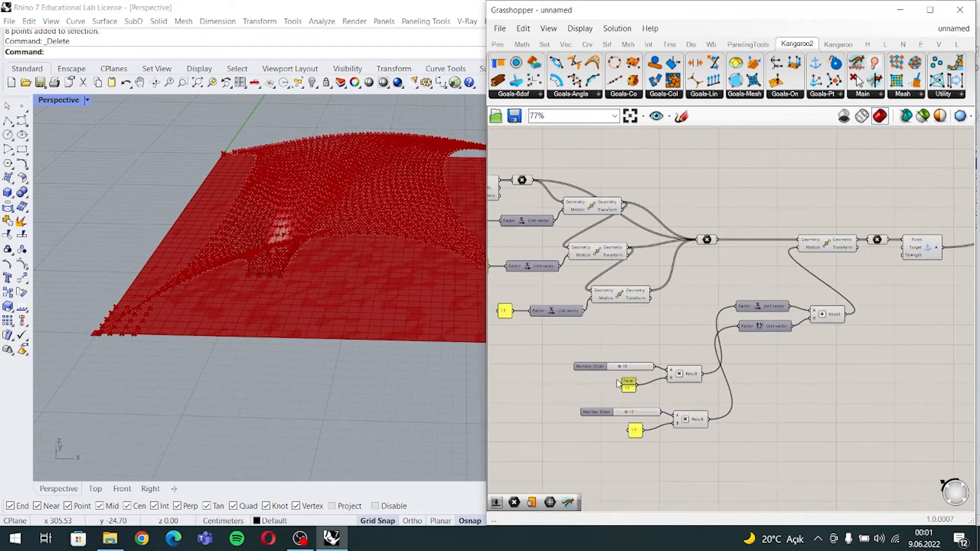
{"action": "scroll", "coordinate": [651, 354], "scroll_direction": "up", "scroll_amount": 4}
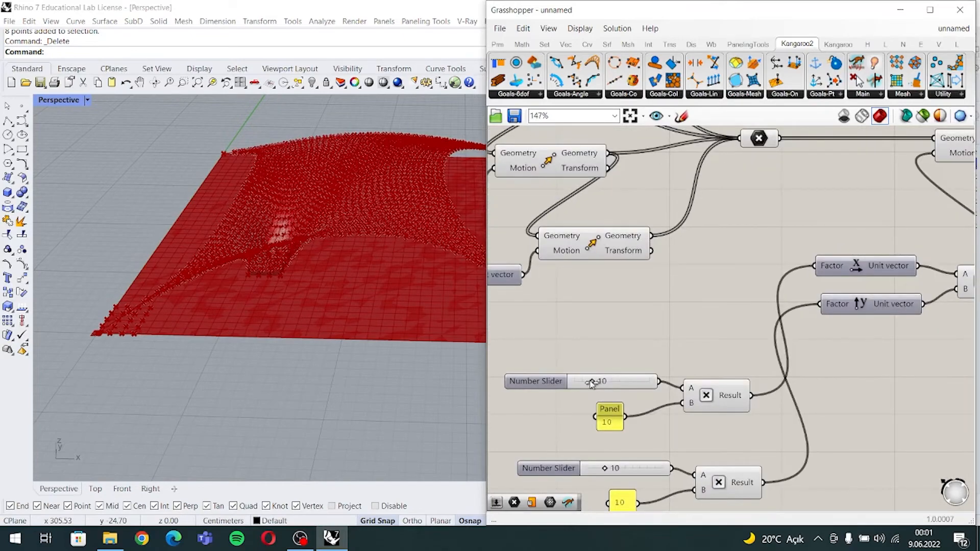
{"action": "left_click_drag", "start_coordinate": [591, 382], "coordinate": [608, 382]}
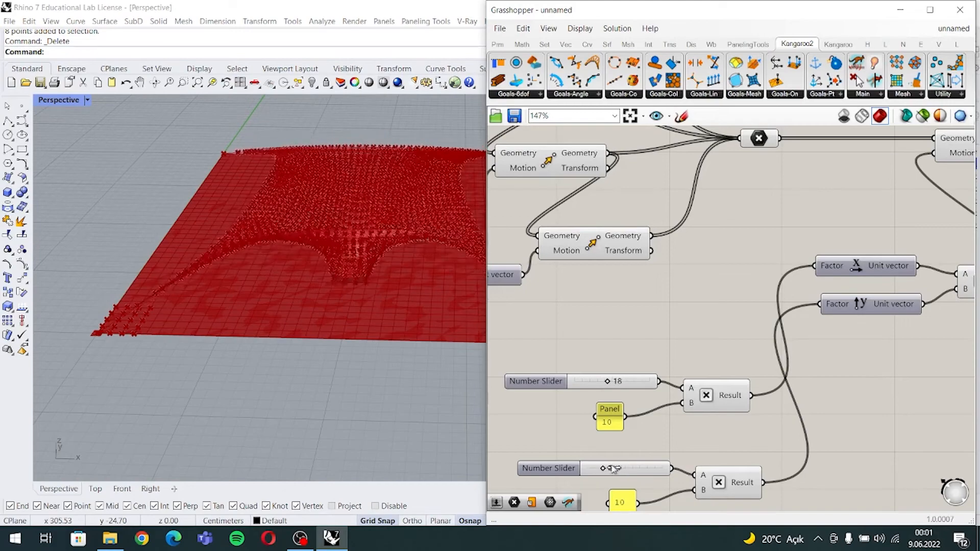
{"action": "left_click_drag", "start_coordinate": [613, 469], "coordinate": [619, 468]}
- Examine how the relaxed mesh meets the moved anchor grid near its middle, from close up and from the side
{"action": "scroll", "coordinate": [383, 236], "scroll_direction": "up", "scroll_amount": 5}
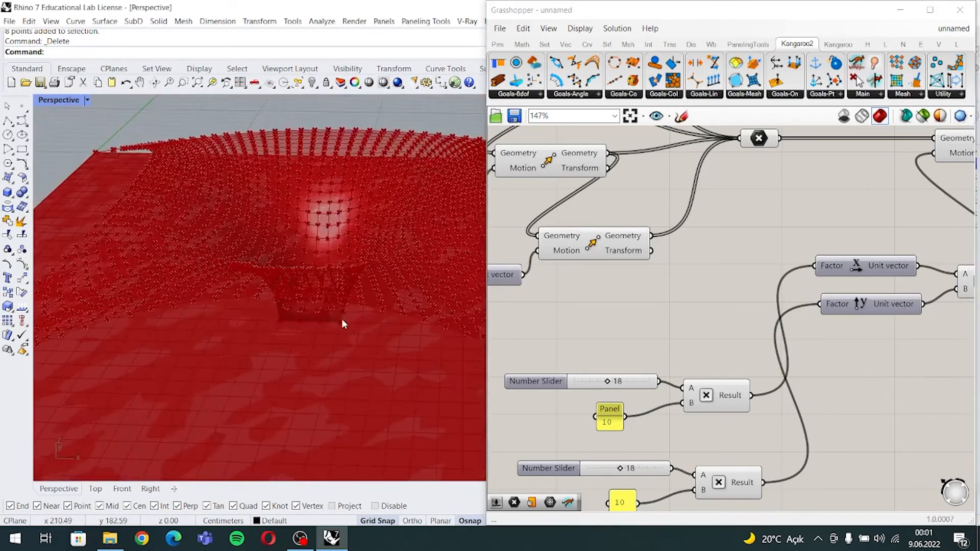
{"action": "scroll", "coordinate": [342, 322], "scroll_direction": "up", "scroll_amount": 3}
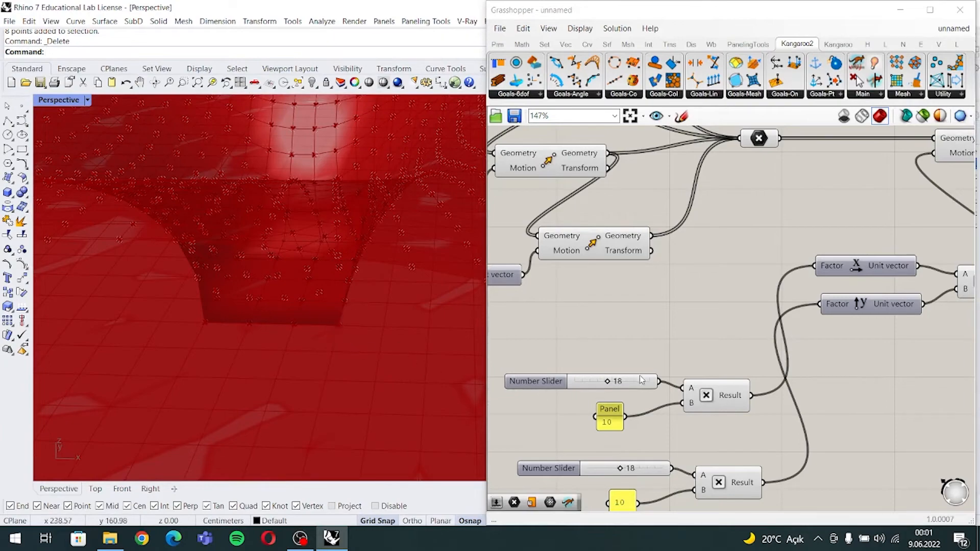
{"action": "scroll", "coordinate": [641, 380], "scroll_direction": "down", "scroll_amount": 4}
{"action": "scroll", "coordinate": [286, 283], "scroll_direction": "down", "scroll_amount": 5}
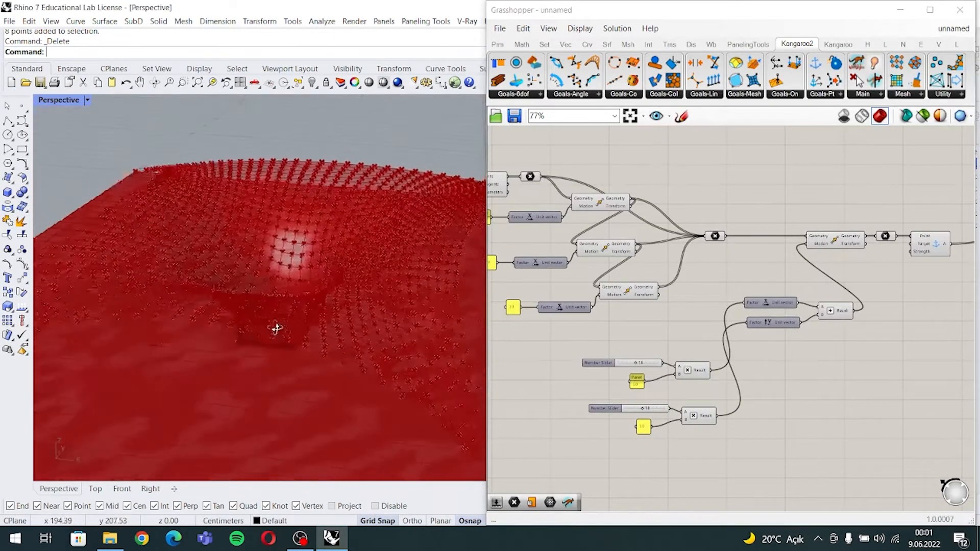
{"action": "scroll", "coordinate": [272, 310], "scroll_direction": "down", "scroll_amount": 5}
{"action": "right_click_drag", "start_coordinate": [276, 328], "coordinate": [244, 337]}
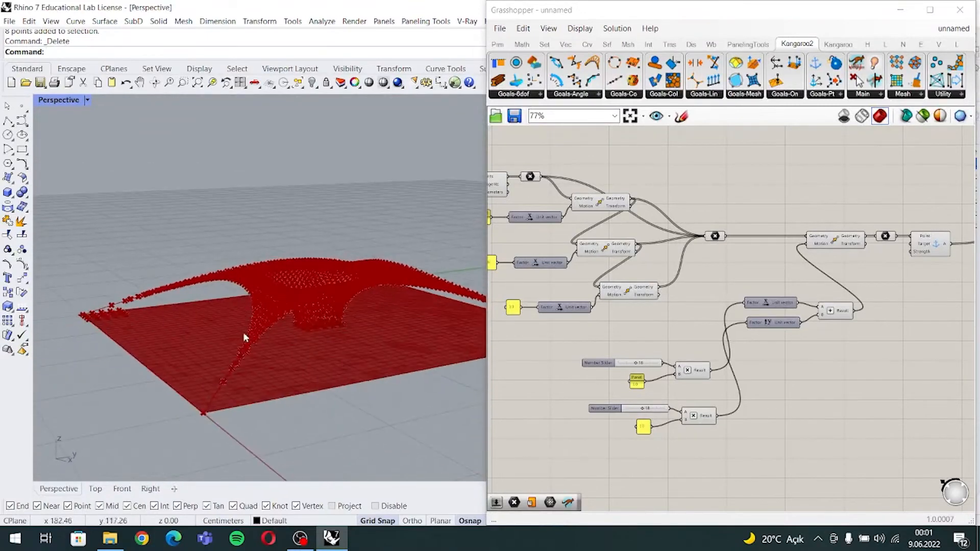
{"action": "mouse_move", "coordinate": [293, 313]}
{"action": "right_mouse_down"}
{"action": "mouse_move", "coordinate": [288, 322]}
{"action": "mouse_move", "coordinate": [298, 302]}
{"action": "mouse_move", "coordinate": [309, 318]}
{"action": "right_mouse_up"}
{"action": "scroll", "coordinate": [303, 308], "scroll_direction": "down", "scroll_amount": 2}
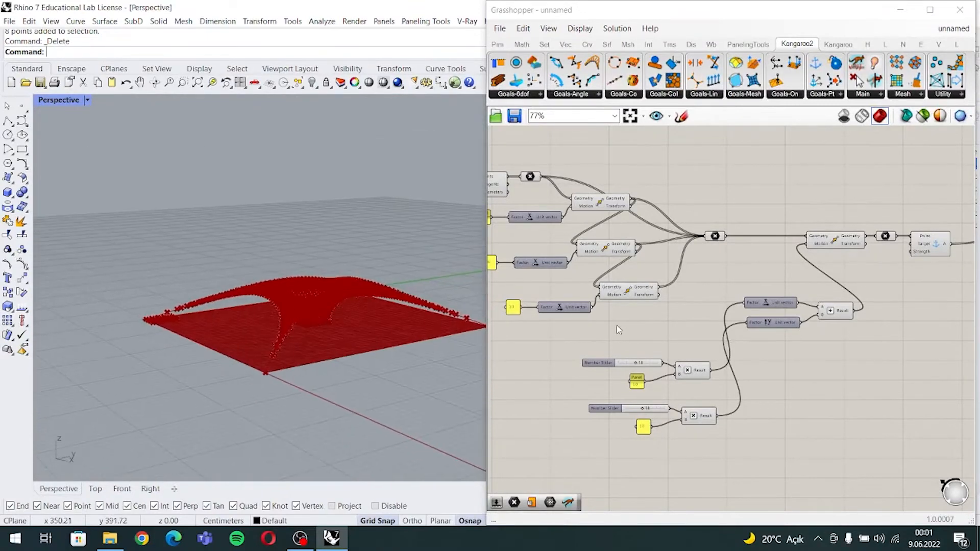
- Set the edge-length goal's LengthFactor to 0.80 and Strength to 11, and the load goal's Strength to 2.60
{"action": "right_click_drag", "start_coordinate": [617, 331], "coordinate": [711, 348]}
{"action": "right_click_drag", "start_coordinate": [585, 301], "coordinate": [645, 370]}
{"action": "right_click_drag", "start_coordinate": [642, 261], "coordinate": [604, 323]}
{"action": "right_click_drag", "start_coordinate": [616, 275], "coordinate": [639, 316]}
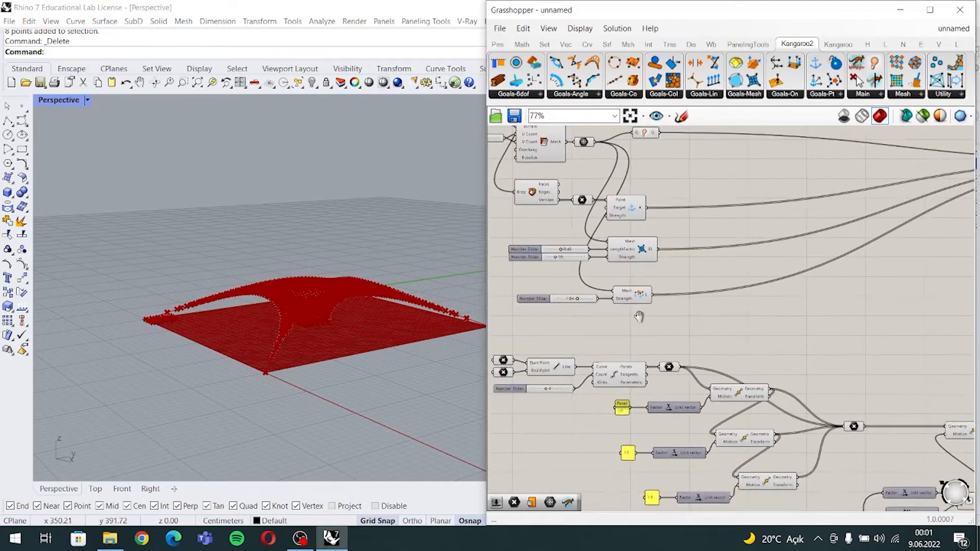
{"action": "scroll", "coordinate": [639, 317], "scroll_direction": "up", "scroll_amount": 5}
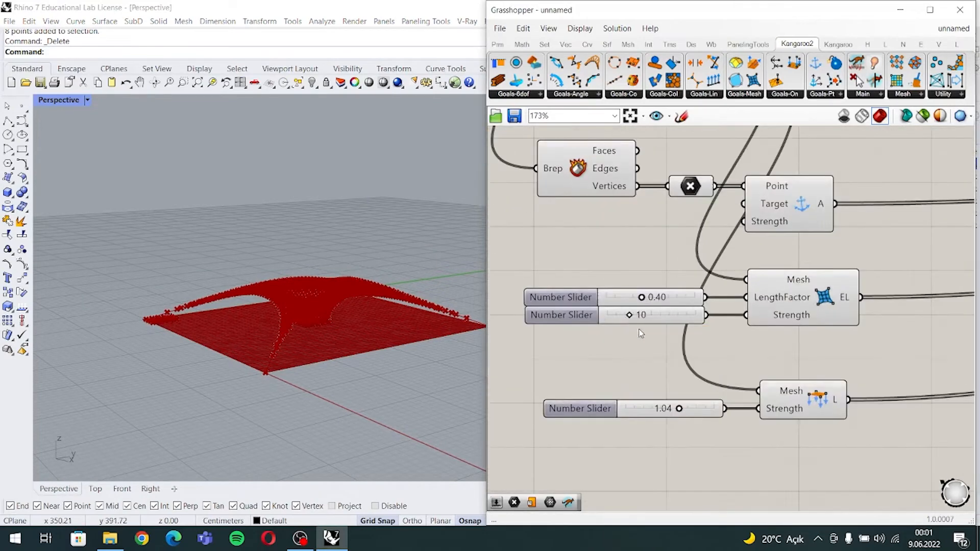
{"action": "left_click_drag", "start_coordinate": [679, 410], "coordinate": [693, 410]}
{"action": "left_click_drag", "start_coordinate": [633, 317], "coordinate": [680, 301]}
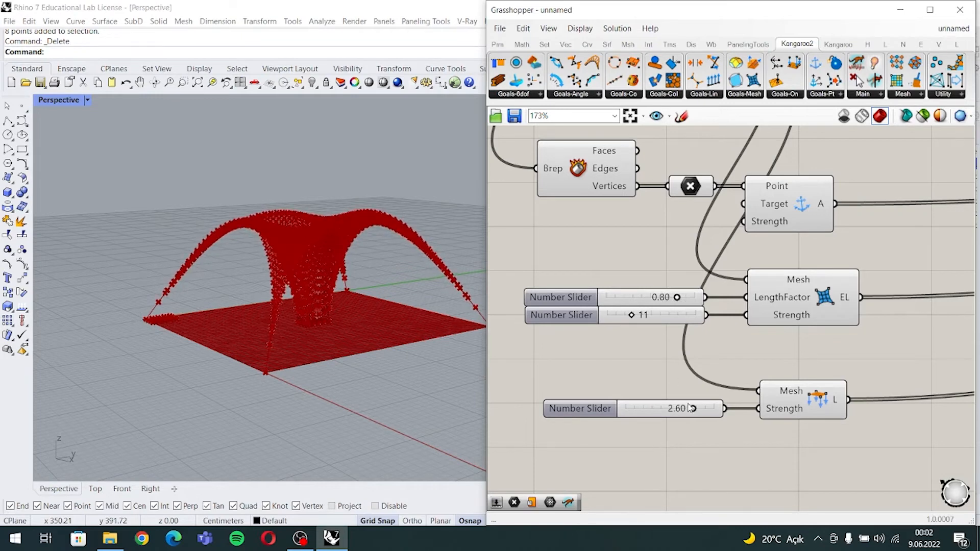
- Turn off the preview of all components except the Kangaroo solver
{"action": "right_click_drag", "start_coordinate": [690, 408], "coordinate": [562, 403]}
{"action": "scroll", "coordinate": [723, 341], "scroll_direction": "down", "scroll_amount": 4}
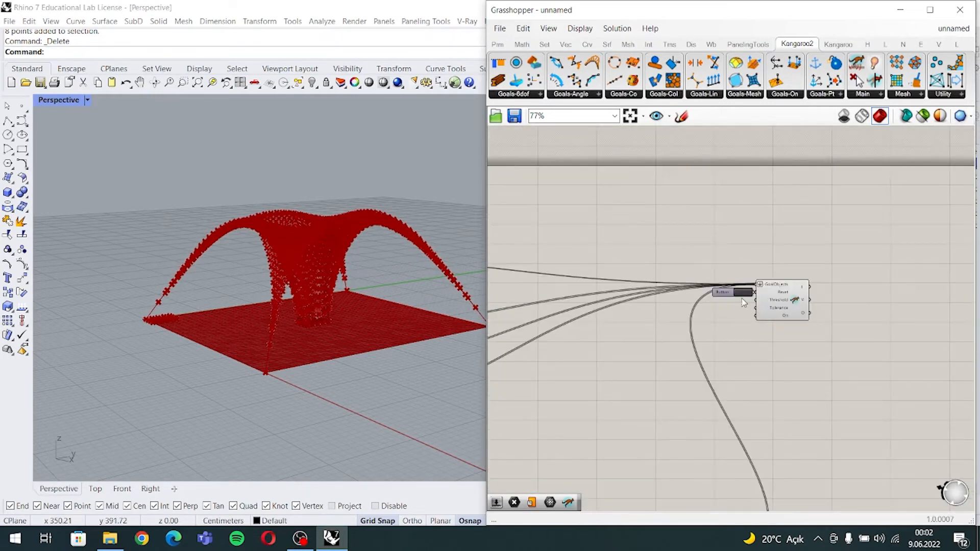
{"action": "right_click_drag", "start_coordinate": [340, 281], "coordinate": [360, 296]}
{"action": "right_click_drag", "start_coordinate": [584, 403], "coordinate": [711, 358]}
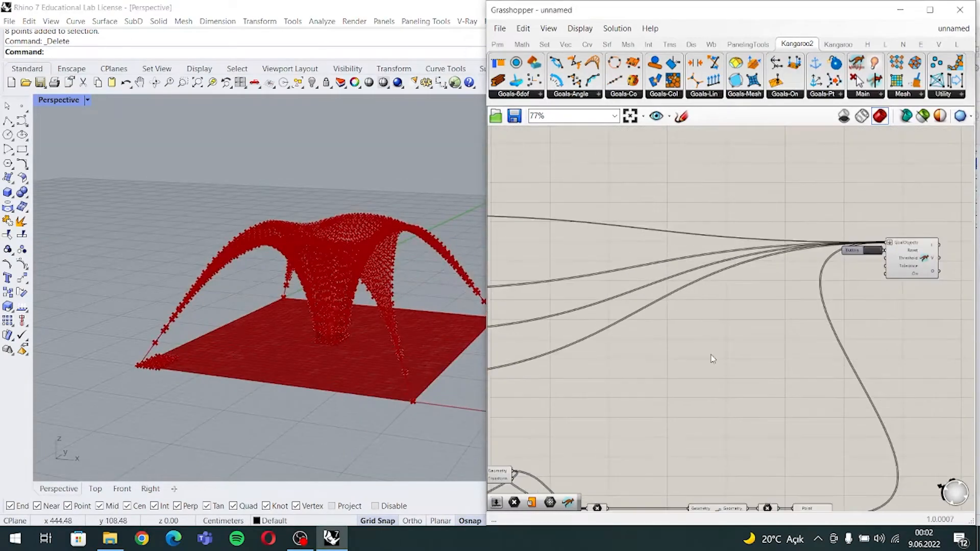
{"action": "scroll", "coordinate": [711, 358], "scroll_direction": "down", "scroll_amount": 3}
{"action": "right_click_drag", "start_coordinate": [623, 370], "coordinate": [743, 343]}
{"action": "right_click_drag", "start_coordinate": [657, 338], "coordinate": [690, 304]}
{"action": "scroll", "coordinate": [667, 323], "scroll_direction": "down", "scroll_amount": 1}
{"action": "scroll", "coordinate": [675, 332], "scroll_direction": "down", "scroll_amount": 3}
{"action": "right_click_drag", "start_coordinate": [827, 396], "coordinate": [809, 412]}
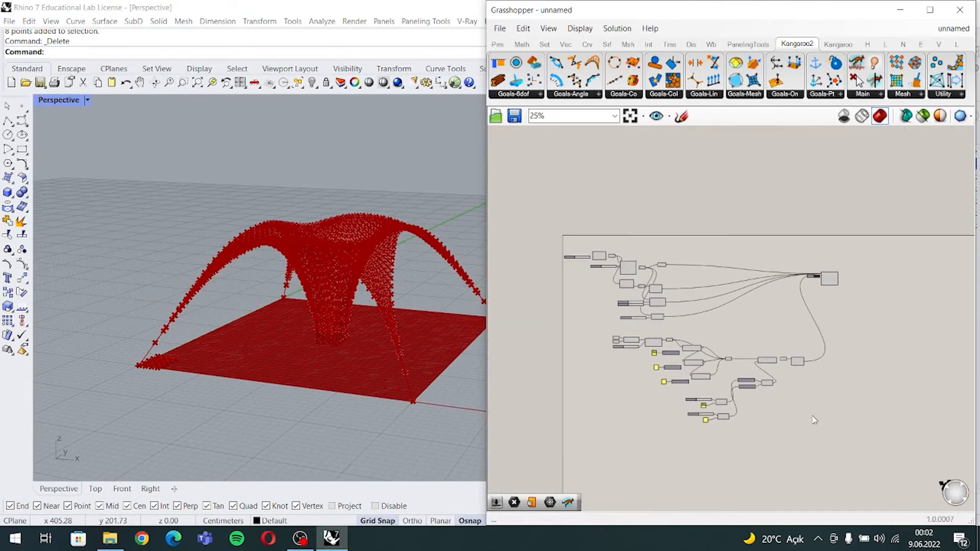
{"action": "left_click_drag", "start_coordinate": [813, 424], "coordinate": [536, 209]}
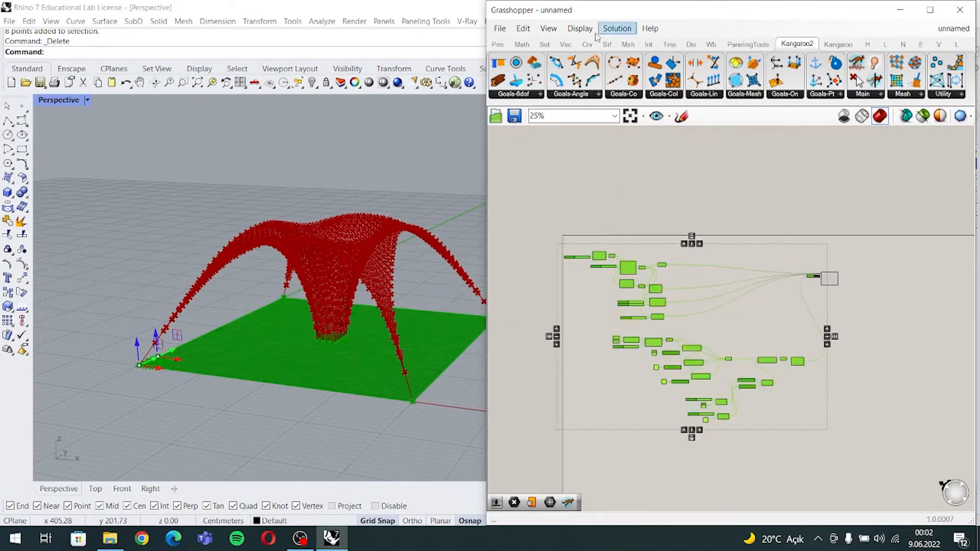
{"action": "left_click", "coordinate": [580, 29]}
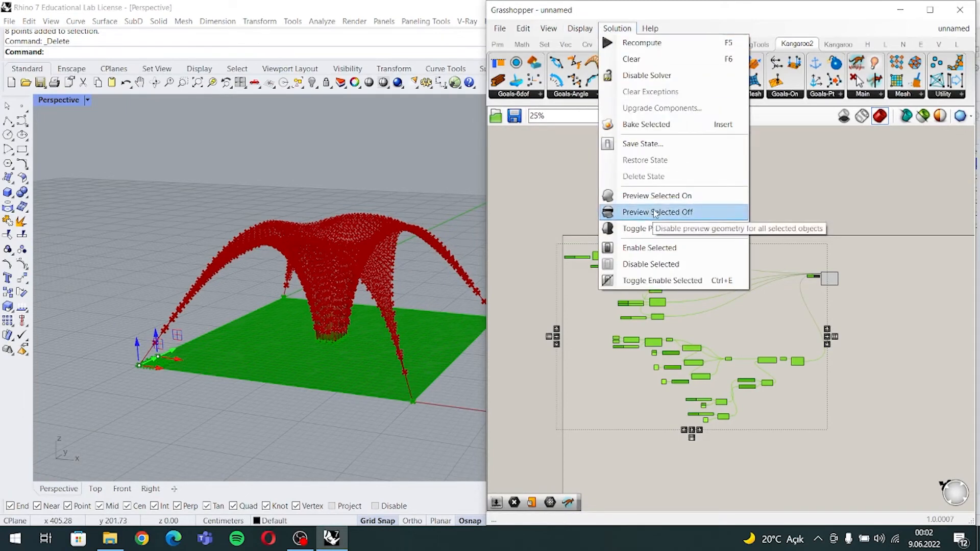
{"action": "left_click", "coordinate": [655, 211]}
{"action": "left_click", "coordinate": [775, 304]}
- Inspect the relaxed mesh form, its corner supports and central column from several angles
{"action": "scroll", "coordinate": [724, 339], "scroll_direction": "up", "scroll_amount": 5}
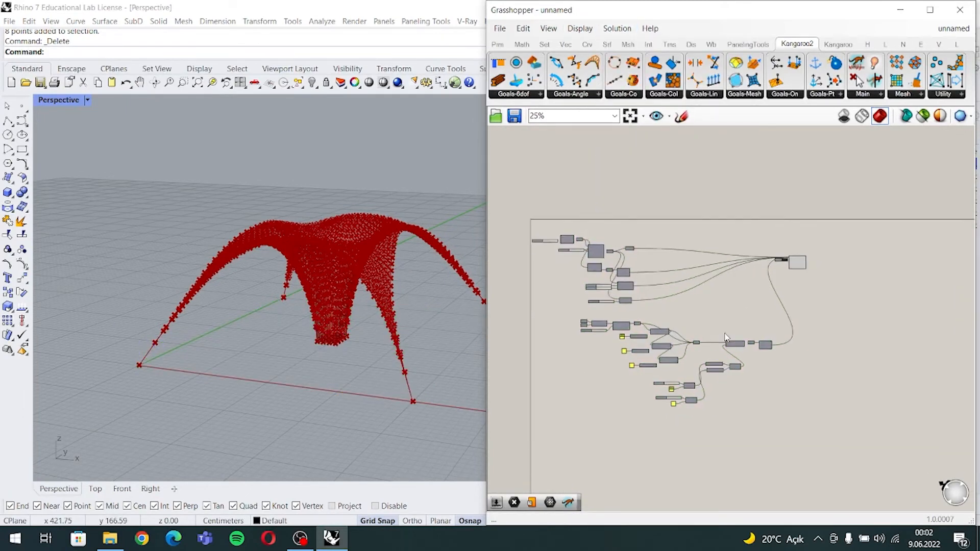
{"action": "right_click_drag", "start_coordinate": [372, 290], "coordinate": [240, 339]}
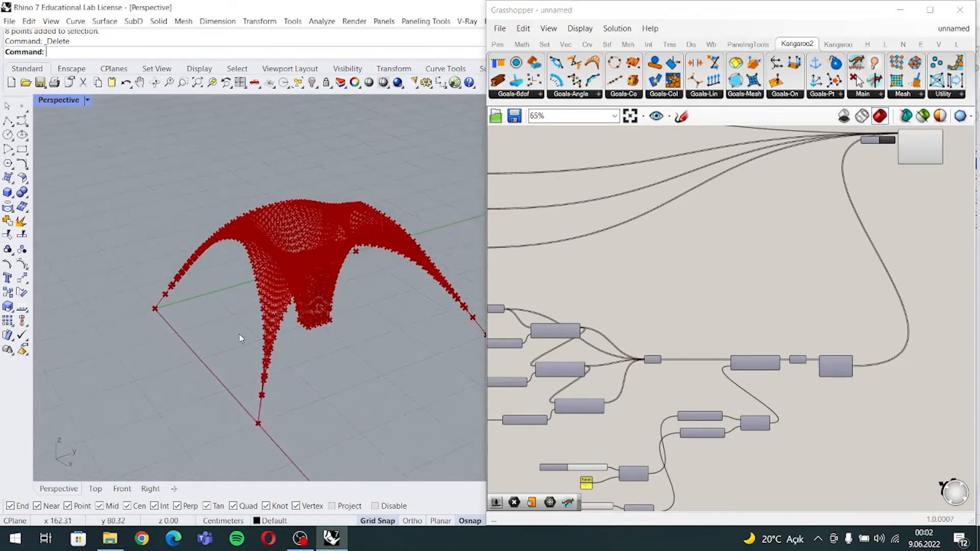
{"action": "right_click_drag", "start_coordinate": [296, 306], "coordinate": [313, 363], "text": "shift"}
{"action": "right_click_drag", "start_coordinate": [357, 291], "coordinate": [265, 357]}
{"action": "scroll", "coordinate": [334, 314], "scroll_direction": "up", "scroll_amount": 5}
{"action": "scroll", "coordinate": [336, 324], "scroll_direction": "down", "scroll_amount": 7}
{"action": "right_click_drag", "start_coordinate": [317, 378], "coordinate": [318, 405], "text": "shift"}
{"action": "right_click_drag", "start_coordinate": [313, 344], "coordinate": [327, 268]}
{"action": "scroll", "coordinate": [616, 337], "scroll_direction": "down", "scroll_amount": 1}
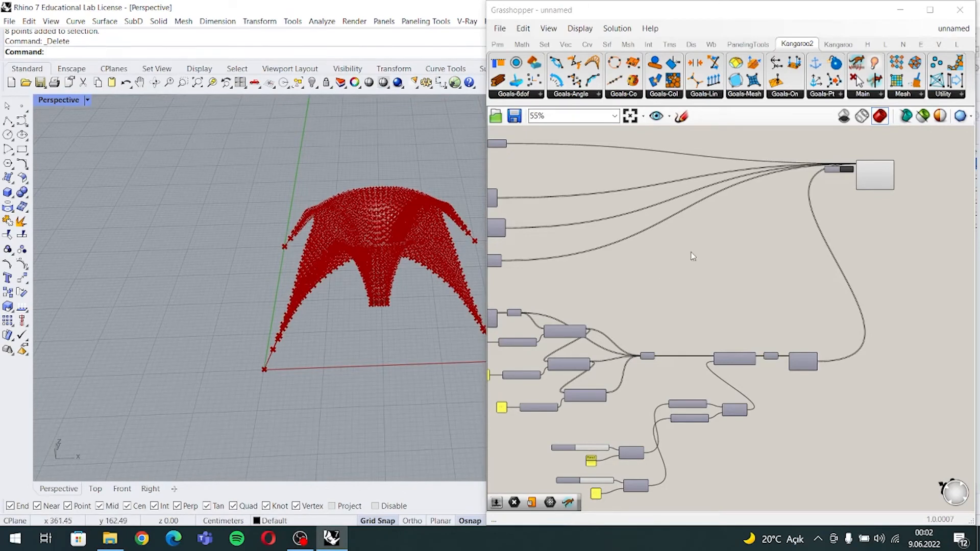
- Turn the preview of the Mesh Surface component back on
{"action": "right_click_drag", "start_coordinate": [690, 253], "coordinate": [696, 269]}
{"action": "right_click_drag", "start_coordinate": [634, 294], "coordinate": [741, 350]}
{"action": "scroll", "coordinate": [572, 198], "scroll_direction": "up", "scroll_amount": 3}
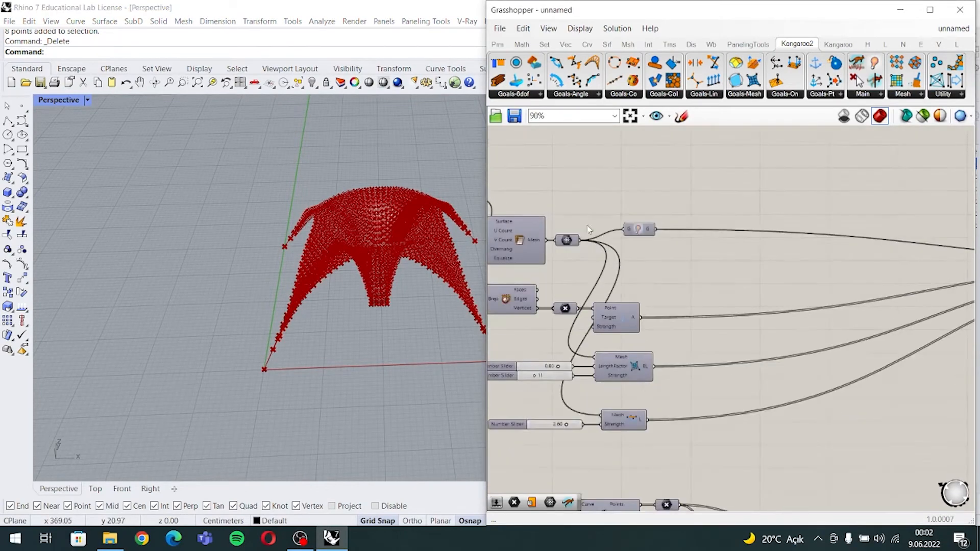
{"action": "right_click_drag", "start_coordinate": [552, 224], "coordinate": [722, 257]}
{"action": "right_click", "coordinate": [689, 277]}
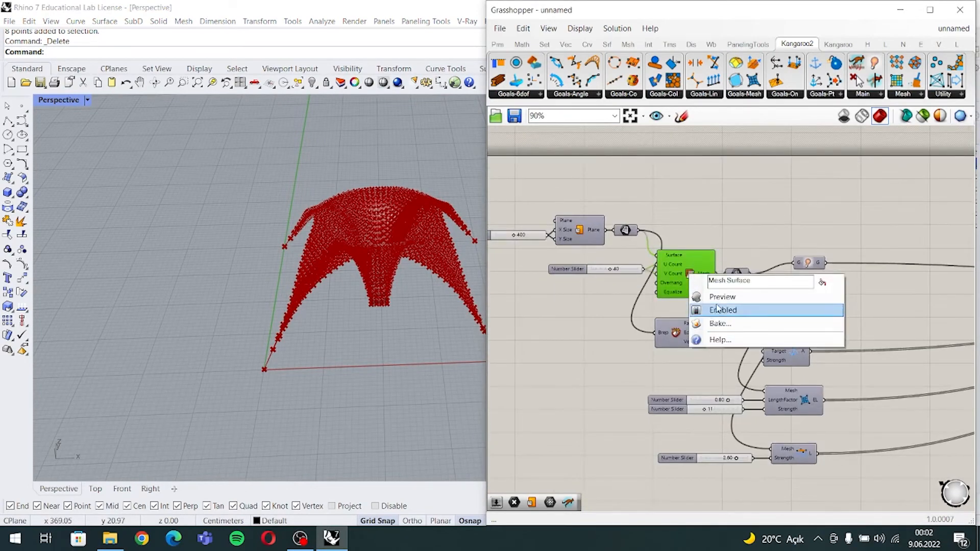
{"action": "left_click", "coordinate": [714, 308]}
{"action": "right_click_drag", "start_coordinate": [296, 352], "coordinate": [329, 344]}
{"action": "right_click_drag", "start_coordinate": [347, 317], "coordinate": [278, 322], "text": "shift"}
{"action": "left_click", "coordinate": [746, 235]}
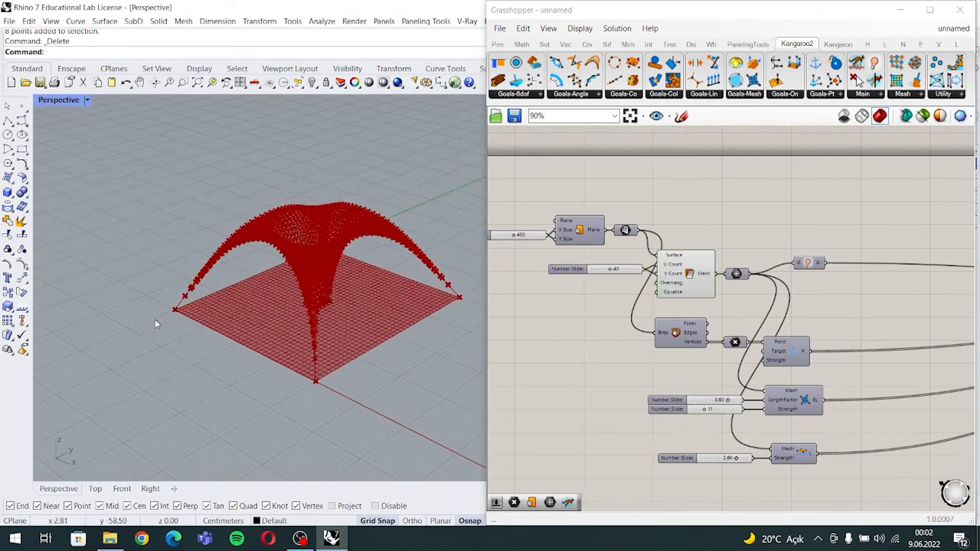
- Examine the corner anchor points of the relaxed mesh against the flat mesh grid, and the anchor setup for the moved grid
{"action": "scroll", "coordinate": [157, 324], "scroll_direction": "up", "scroll_amount": 6}
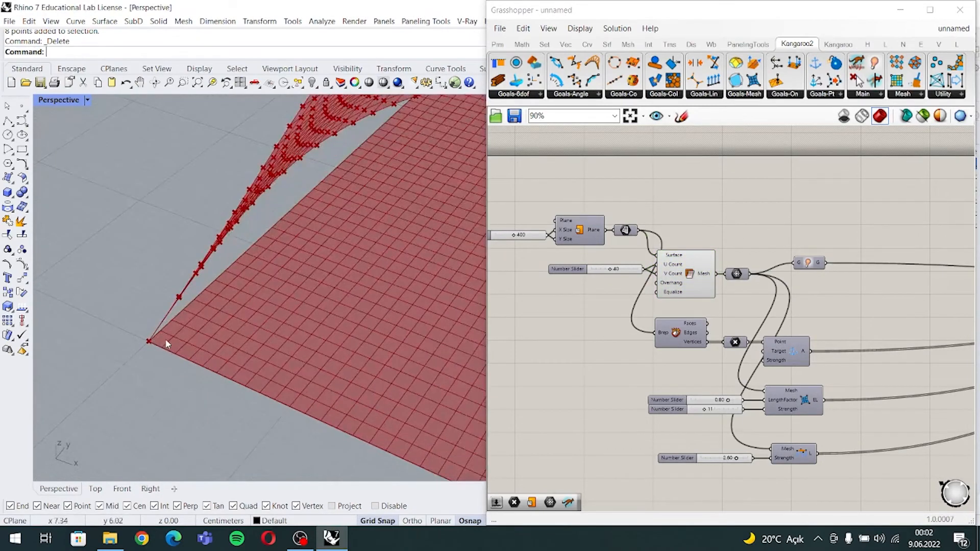
{"action": "scroll", "coordinate": [171, 363], "scroll_direction": "down", "scroll_amount": 5}
{"action": "right_click_drag", "start_coordinate": [171, 363], "coordinate": [164, 338]}
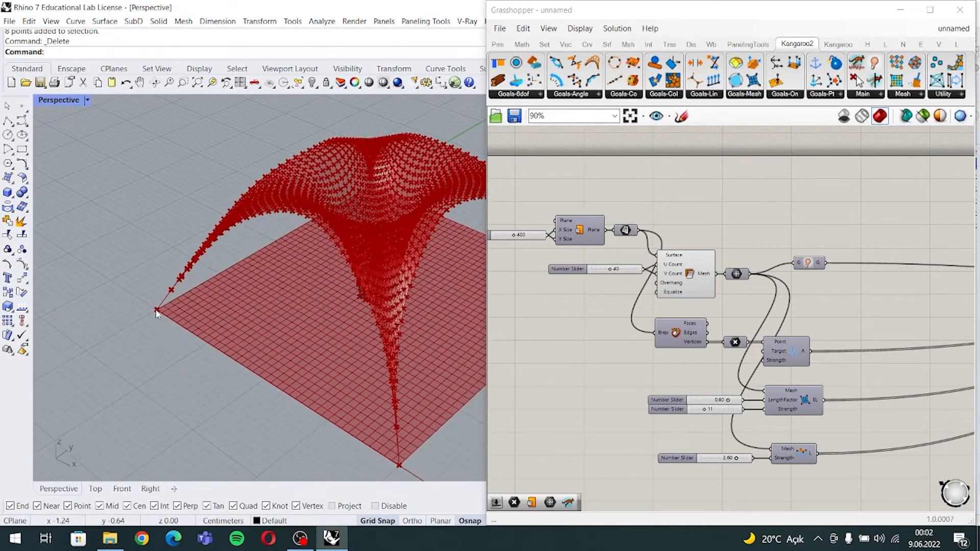
{"action": "right_click_drag", "start_coordinate": [352, 345], "coordinate": [341, 371]}
{"action": "scroll", "coordinate": [722, 408], "scroll_direction": "down", "scroll_amount": 4}
{"action": "right_click_drag", "start_coordinate": [781, 483], "coordinate": [644, 329]}
{"action": "right_click_drag", "start_coordinate": [776, 379], "coordinate": [687, 374]}
{"action": "scroll", "coordinate": [758, 371], "scroll_direction": "up", "scroll_amount": 2}
{"action": "scroll", "coordinate": [785, 387], "scroll_direction": "up", "scroll_amount": 3}
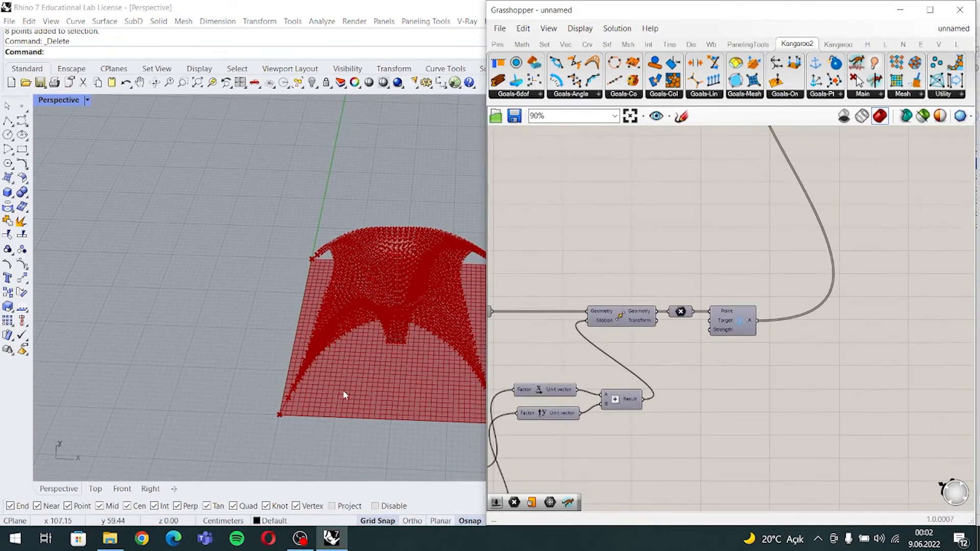
{"action": "scroll", "coordinate": [332, 357], "scroll_direction": "up", "scroll_amount": 5}
{"action": "right_click_drag", "start_coordinate": [270, 307], "coordinate": [244, 341], "text": "shift"}
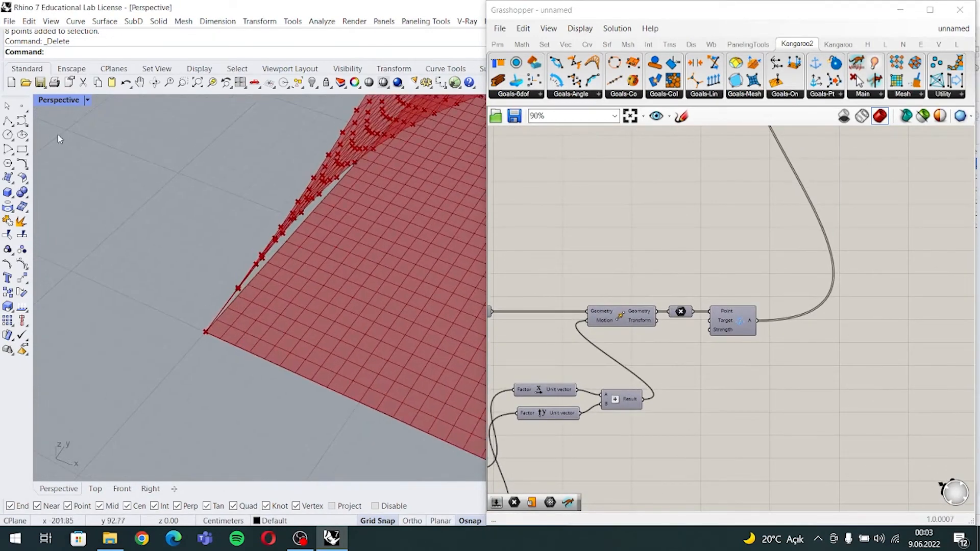
- Place point objects on the mesh grid vertices beside the origin corner, starting at x 10, y 0, and along the Y-axis edge
{"action": "left_click", "coordinate": [22, 105]}
{"action": "left_click", "coordinate": [217, 334]}
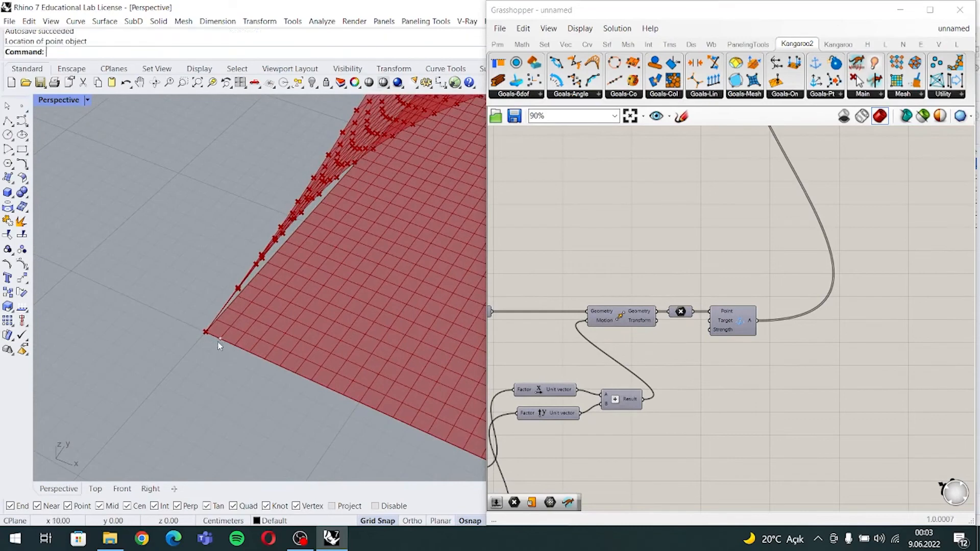
{"action": "right_click_drag", "start_coordinate": [274, 378], "coordinate": [205, 339], "text": "shift"}
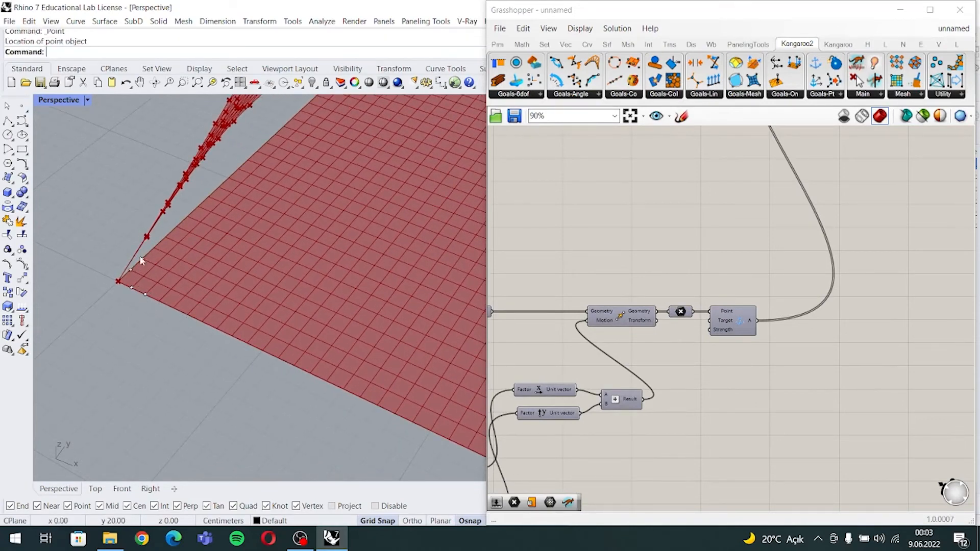
{"action": "right_click_drag", "start_coordinate": [141, 260], "coordinate": [318, 367]}
- Place point objects on the grid vertices along both edges beside the mesh corner diagonally opposite the origin
{"action": "right_click", "coordinate": [220, 358]}
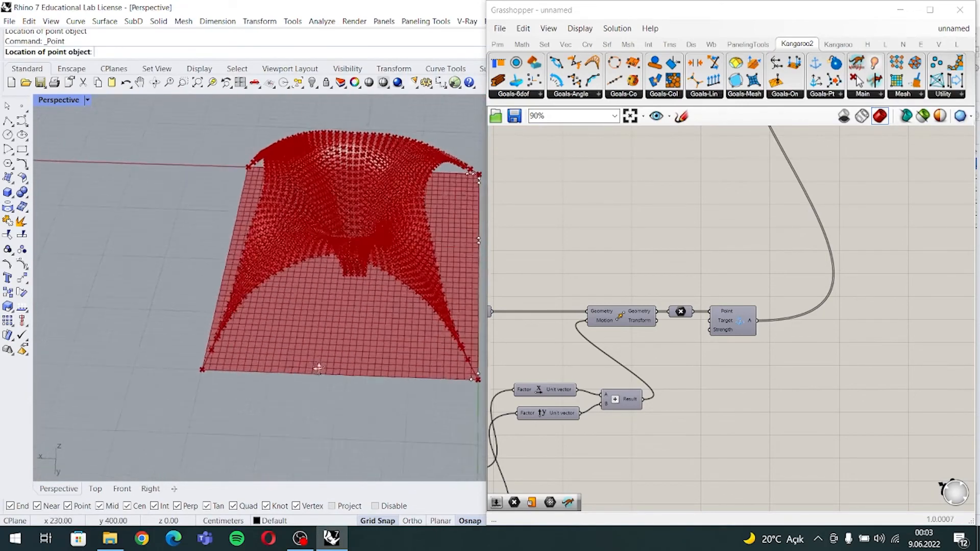
{"action": "scroll", "coordinate": [214, 382], "scroll_direction": "up", "scroll_amount": 5}
{"action": "right_click_drag", "start_coordinate": [138, 381], "coordinate": [223, 397]}
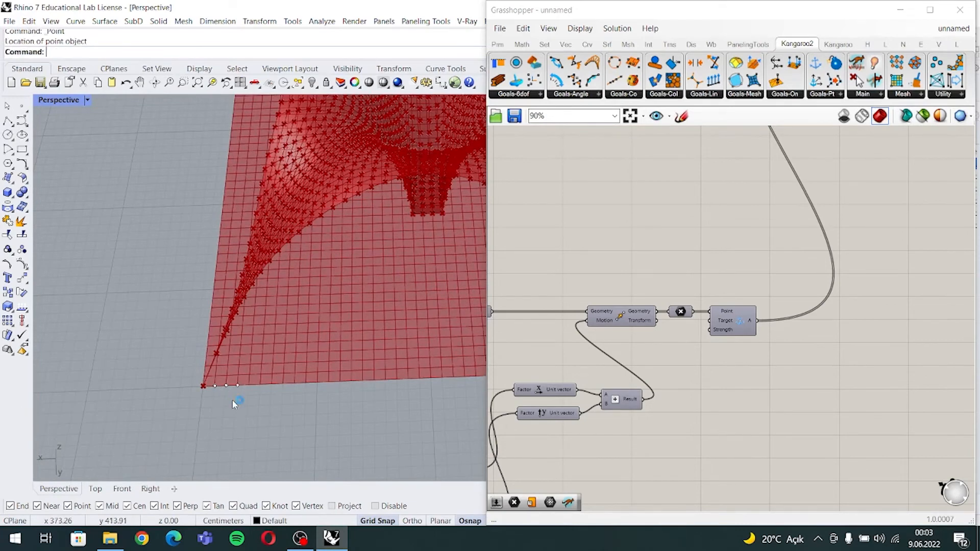
{"action": "right_click_drag", "start_coordinate": [249, 389], "coordinate": [257, 426]}
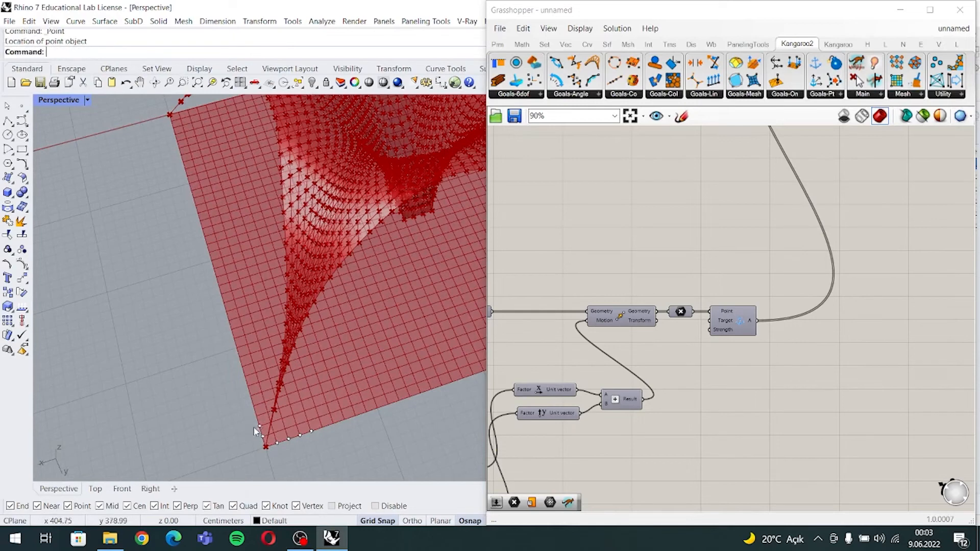
{"action": "right_click", "coordinate": [255, 428]}
{"action": "left_click", "coordinate": [256, 415]}
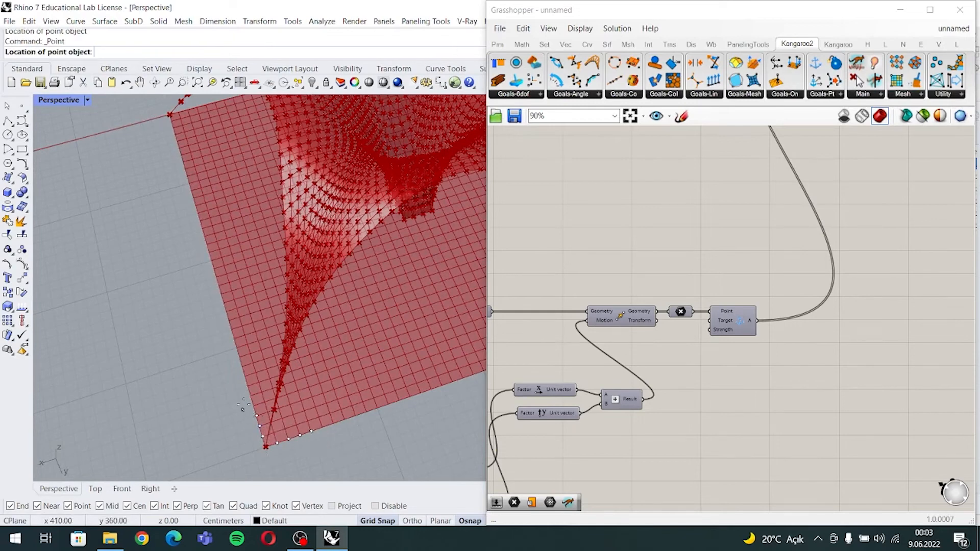
- Place point objects on the grid vertices beside the mesh corner at the far end of the X-axis edge
{"action": "right_click_drag", "start_coordinate": [289, 434], "coordinate": [204, 413]}
{"action": "scroll", "coordinate": [332, 381], "scroll_direction": "up", "scroll_amount": 6}
{"action": "right_click", "coordinate": [325, 381]}
{"action": "left_click", "coordinate": [297, 365]}
- Place a pair of neighbouring points near the middle of the mesh edge at y 400, around x 210
{"action": "right_click_drag", "start_coordinate": [374, 363], "coordinate": [187, 392]}
{"action": "right_click_drag", "start_coordinate": [352, 307], "coordinate": [243, 314]}
{"action": "right_click_drag", "start_coordinate": [242, 314], "coordinate": [304, 383], "text": "shift"}
{"action": "scroll", "coordinate": [303, 383], "scroll_direction": "down", "scroll_amount": 5}
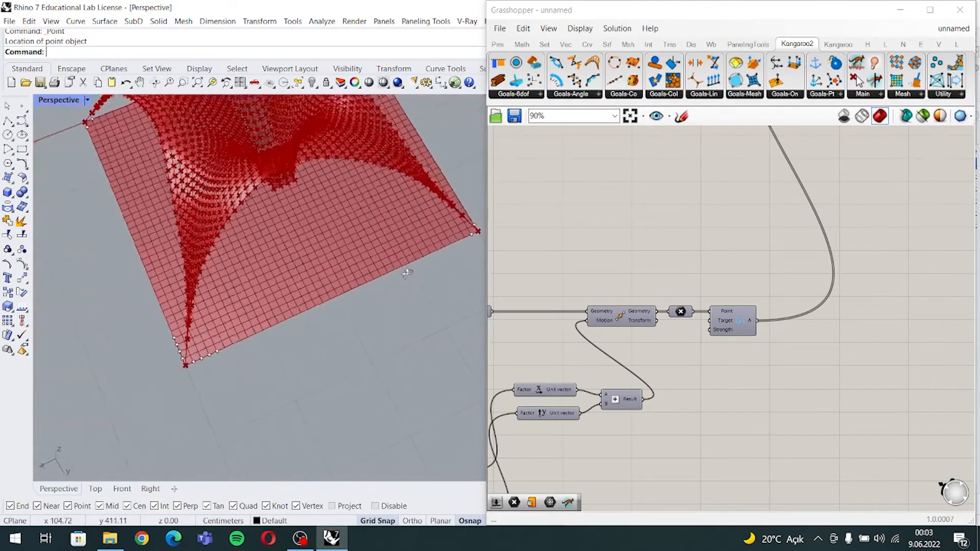
{"action": "right_click_drag", "start_coordinate": [370, 337], "coordinate": [321, 319]}
{"action": "right_click_drag", "start_coordinate": [322, 319], "coordinate": [383, 336], "text": "shift"}
{"action": "scroll", "coordinate": [380, 335], "scroll_direction": "up", "scroll_amount": 5}
{"action": "right_click", "coordinate": [379, 334]}
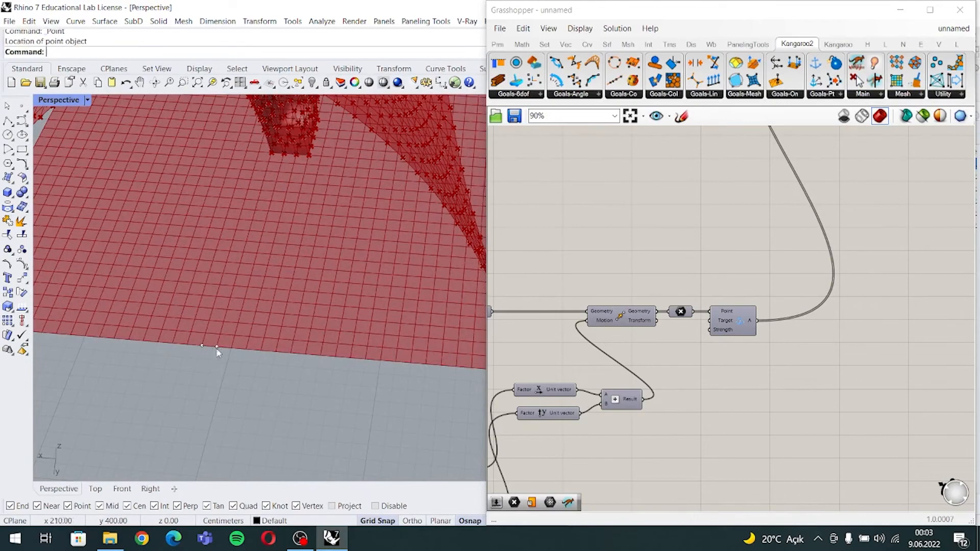
- Place a pair of neighbouring points on the mesh edge along the X axis, around x 150
{"action": "right_click_drag", "start_coordinate": [344, 338], "coordinate": [274, 383]}
{"action": "scroll", "coordinate": [299, 335], "scroll_direction": "down", "scroll_amount": 5}
{"action": "right_click_drag", "start_coordinate": [337, 355], "coordinate": [230, 347]}
{"action": "right_click_drag", "start_coordinate": [329, 278], "coordinate": [255, 366], "text": "shift"}
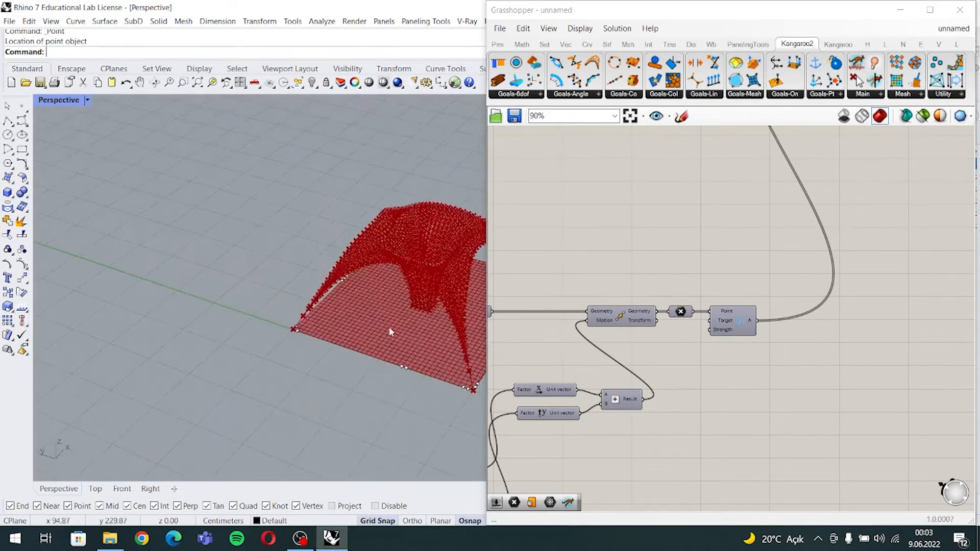
{"action": "right_click_drag", "start_coordinate": [389, 329], "coordinate": [339, 348], "text": "shift"}
{"action": "right_click_drag", "start_coordinate": [326, 348], "coordinate": [262, 406]}
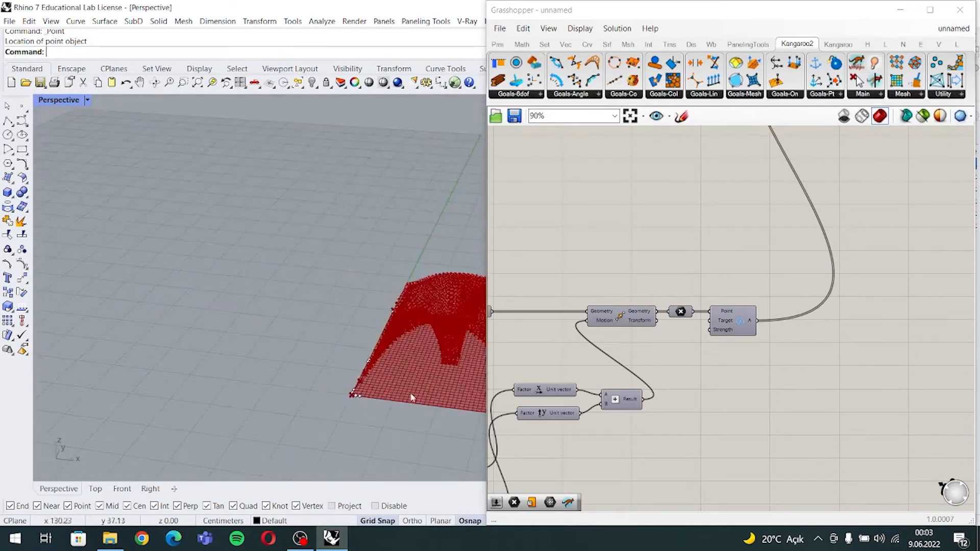
{"action": "right_click_drag", "start_coordinate": [410, 395], "coordinate": [194, 346], "text": "shift"}
{"action": "scroll", "coordinate": [289, 333], "scroll_direction": "up", "scroll_amount": 5}
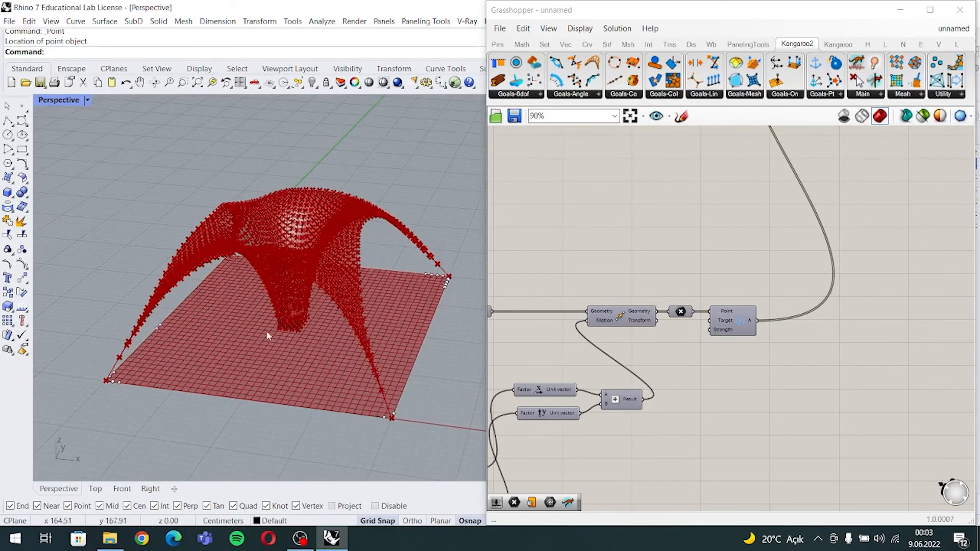
{"action": "right_click_drag", "start_coordinate": [267, 331], "coordinate": [294, 360]}
{"action": "right_click_drag", "start_coordinate": [189, 341], "coordinate": [296, 416], "text": "shift"}
{"action": "scroll", "coordinate": [240, 386], "scroll_direction": "up", "scroll_amount": 1}
{"action": "scroll", "coordinate": [240, 387], "scroll_direction": "up", "scroll_amount": 2}
{"action": "right_click", "coordinate": [213, 402]}
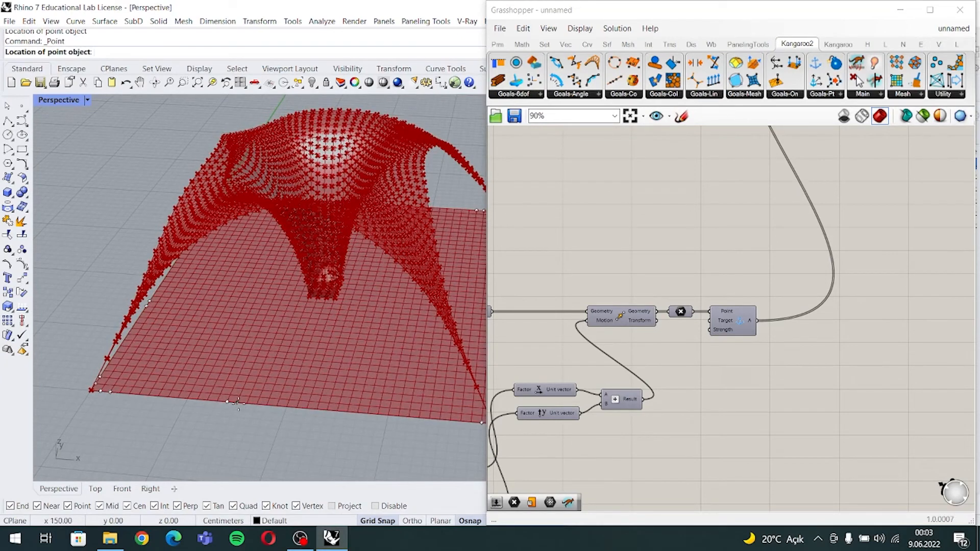
{"action": "scroll", "coordinate": [233, 431], "scroll_direction": "down", "scroll_amount": 9}
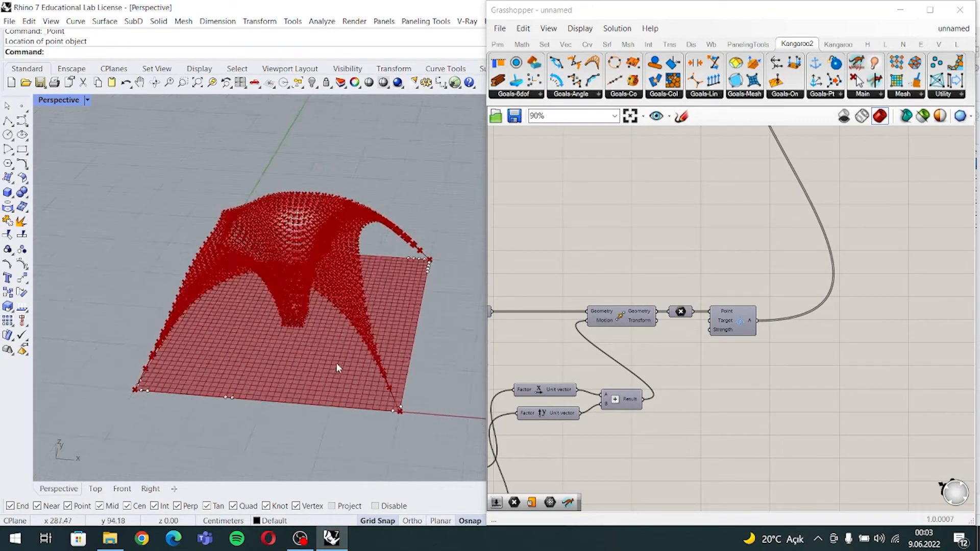
- Examine the relaxed mesh and the points placed at its corners and edges from several sides
{"action": "right_click_drag", "start_coordinate": [336, 363], "coordinate": [272, 399], "text": "shift"}
{"action": "right_click_drag", "start_coordinate": [272, 399], "coordinate": [144, 383]}
{"action": "right_click_drag", "start_coordinate": [410, 362], "coordinate": [252, 391], "text": "shift"}
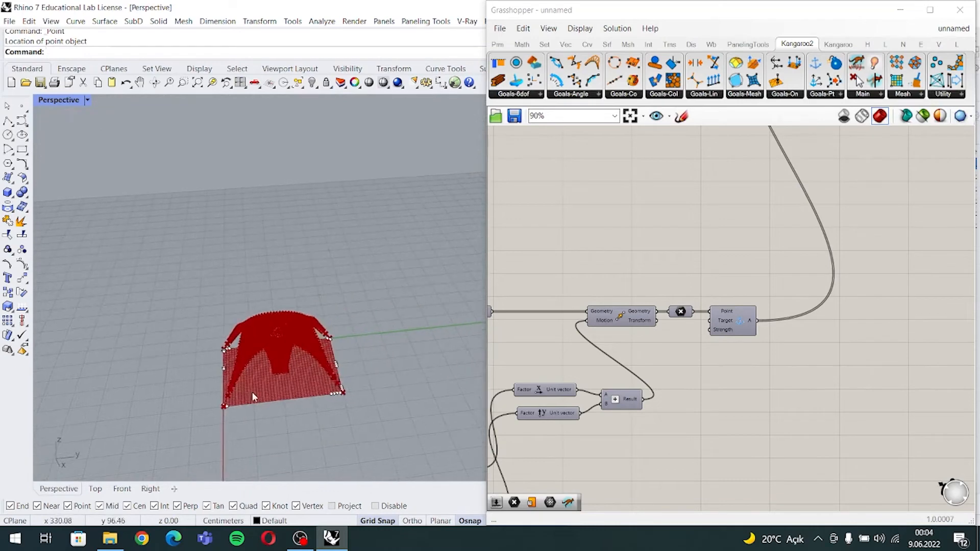
{"action": "right_click_drag", "start_coordinate": [166, 352], "coordinate": [311, 337]}
{"action": "scroll", "coordinate": [216, 398], "scroll_direction": "up", "scroll_amount": 5}
{"action": "right_click_drag", "start_coordinate": [225, 365], "coordinate": [278, 385]}
{"action": "right_click_drag", "start_coordinate": [244, 375], "coordinate": [398, 309], "text": "shift"}
{"action": "right_click_drag", "start_coordinate": [253, 317], "coordinate": [327, 352]}
{"action": "right_click_drag", "start_coordinate": [282, 345], "coordinate": [301, 369], "text": "shift"}
{"action": "right_click_drag", "start_coordinate": [263, 352], "coordinate": [309, 359]}
{"action": "scroll", "coordinate": [273, 353], "scroll_direction": "down", "scroll_amount": 4}
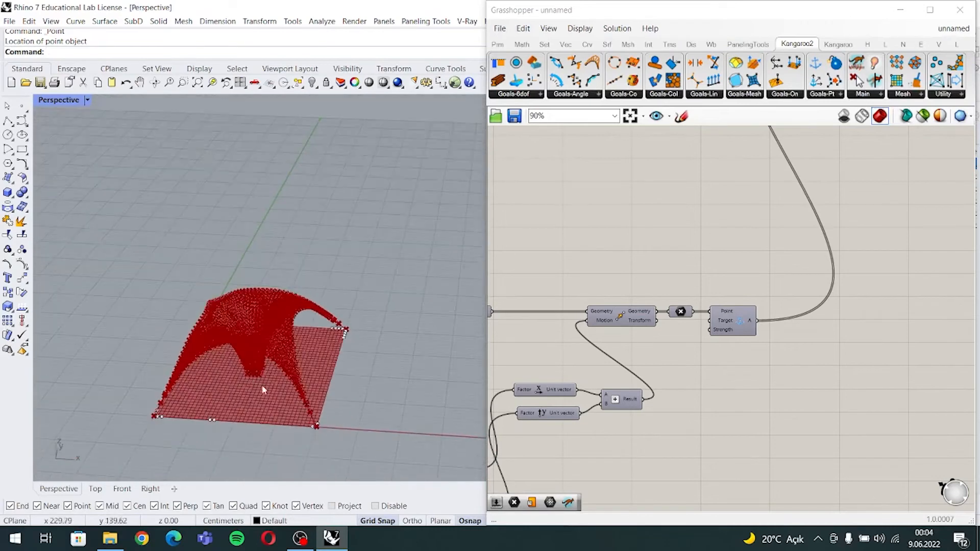
- Add a Kangaroo Anchor component below the existing anchor of the moved point grid
{"action": "scroll", "coordinate": [739, 350], "scroll_direction": "down", "scroll_amount": 4}
{"action": "right_click_drag", "start_coordinate": [740, 350], "coordinate": [727, 372]}
{"action": "scroll", "coordinate": [743, 375], "scroll_direction": "up", "scroll_amount": 3}
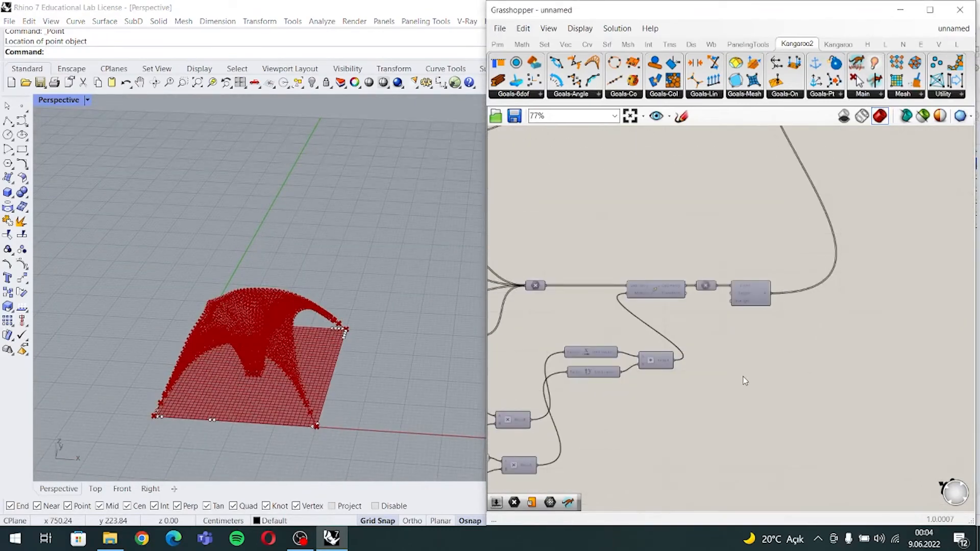
{"action": "double_click", "coordinate": [754, 356]}
{"action": "type", "text": "arch"}
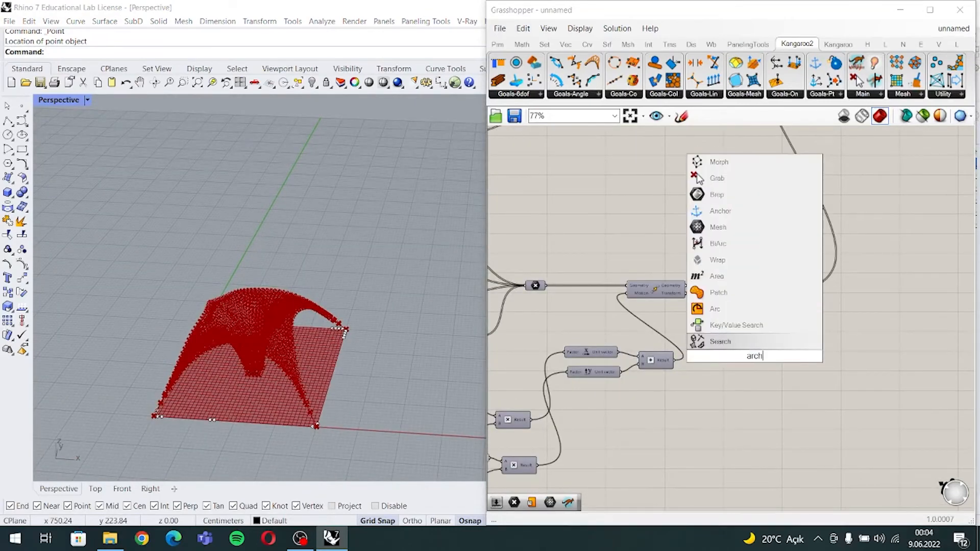
{"action": "key", "text": "BackSpace"}
{"action": "key", "text": "BackSpace"}
{"action": "key", "text": "BackSpace"}
{"action": "type", "text": "nch"}
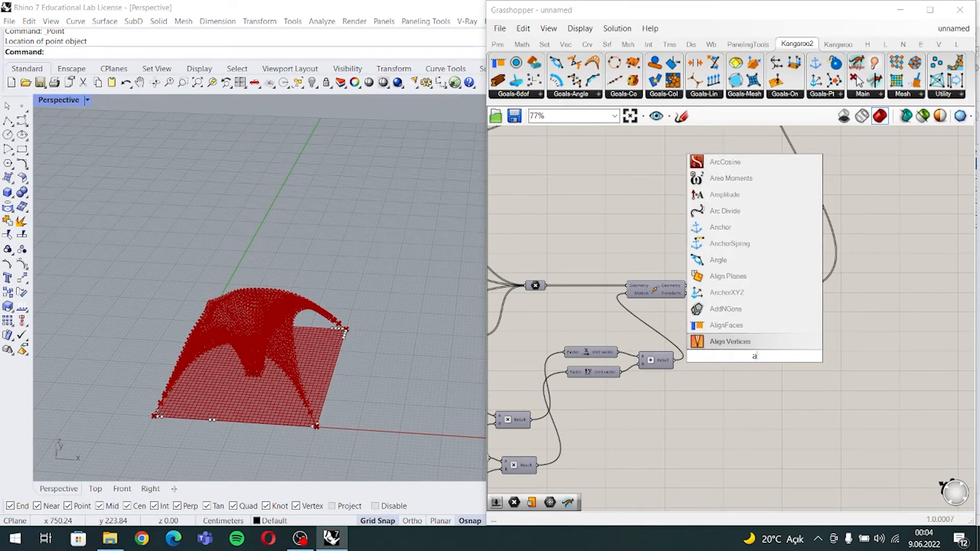
{"action": "type", "text": "or"}
{"action": "key", "text": "Return"}
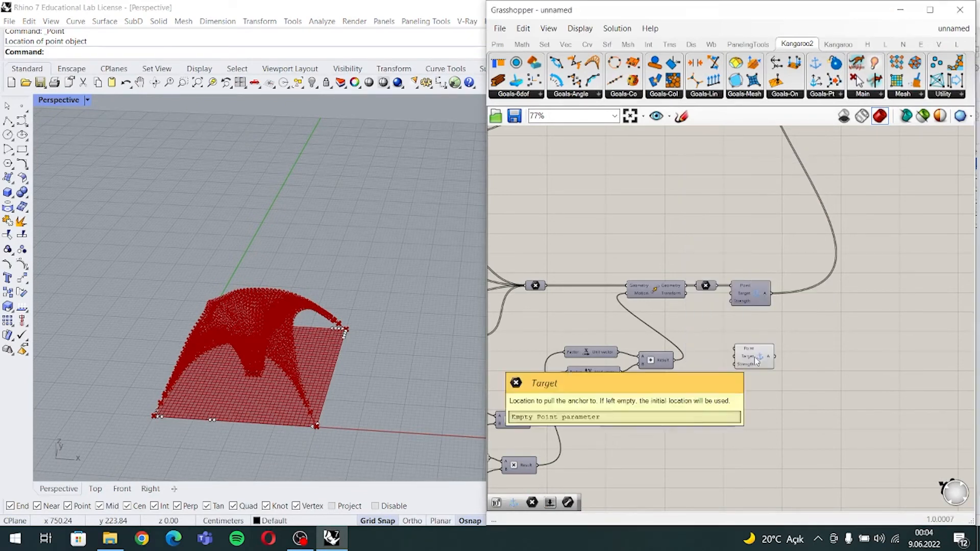
- Add a Point parameter beside the new Anchor component and reference all the placed corner and edge points in it as multiple points
{"action": "double_click", "coordinate": [761, 360]}
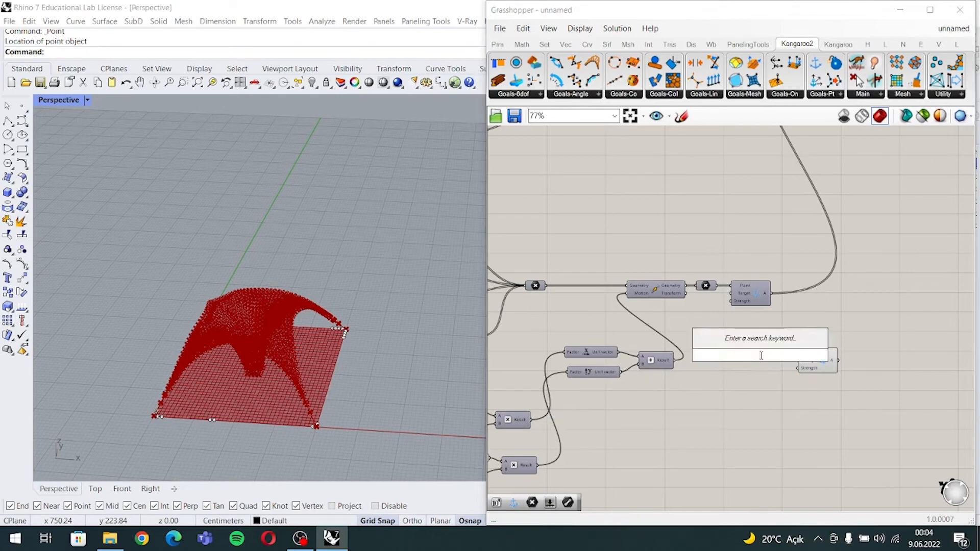
{"action": "type", "text": "point"}
{"action": "key", "text": "Return"}
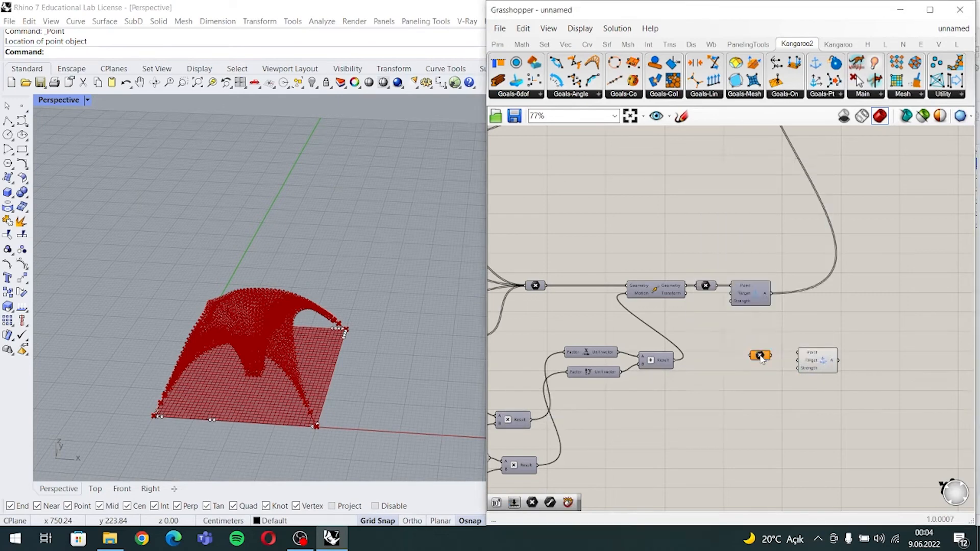
{"action": "scroll", "coordinate": [760, 359], "scroll_direction": "up", "scroll_amount": 3}
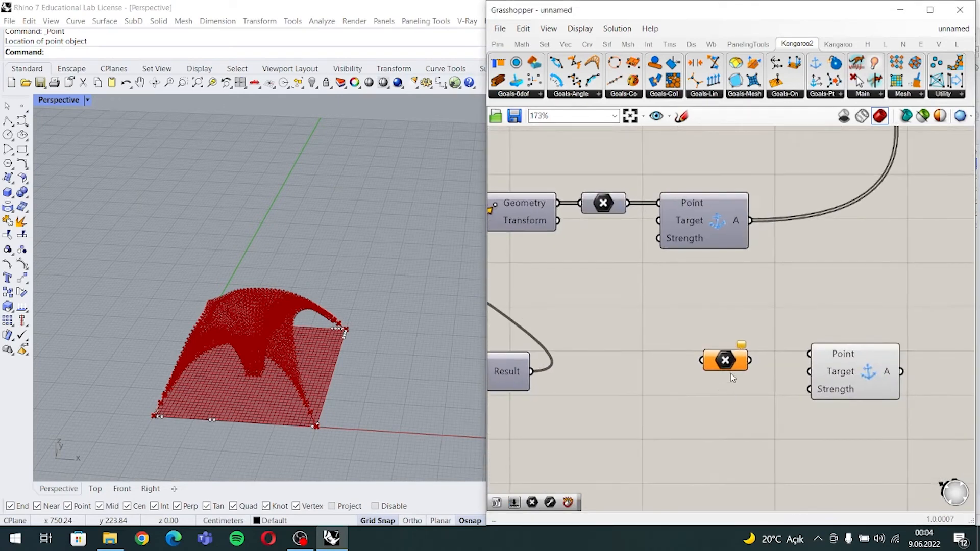
{"action": "left_click", "coordinate": [728, 359]}
{"action": "right_click_drag", "start_coordinate": [765, 380], "coordinate": [713, 376]}
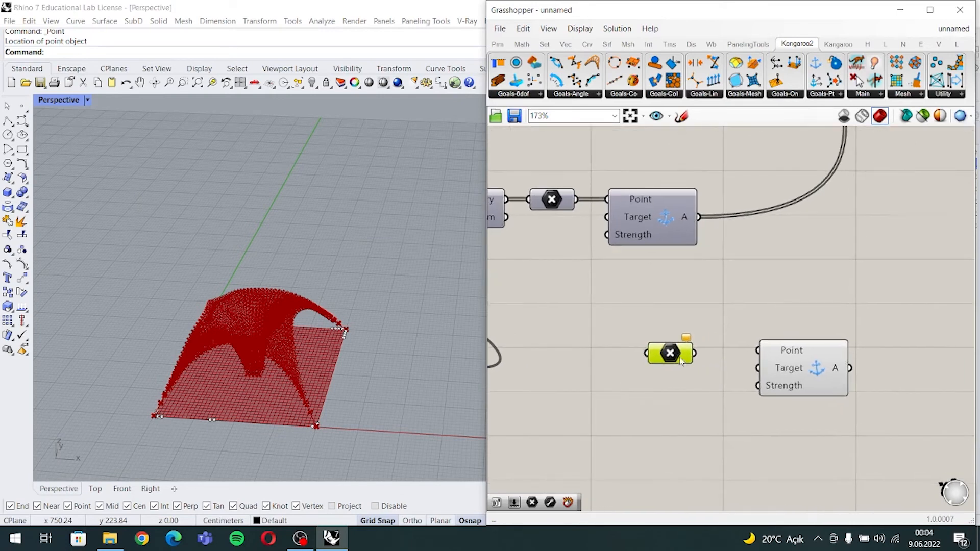
{"action": "right_click", "coordinate": [670, 359]}
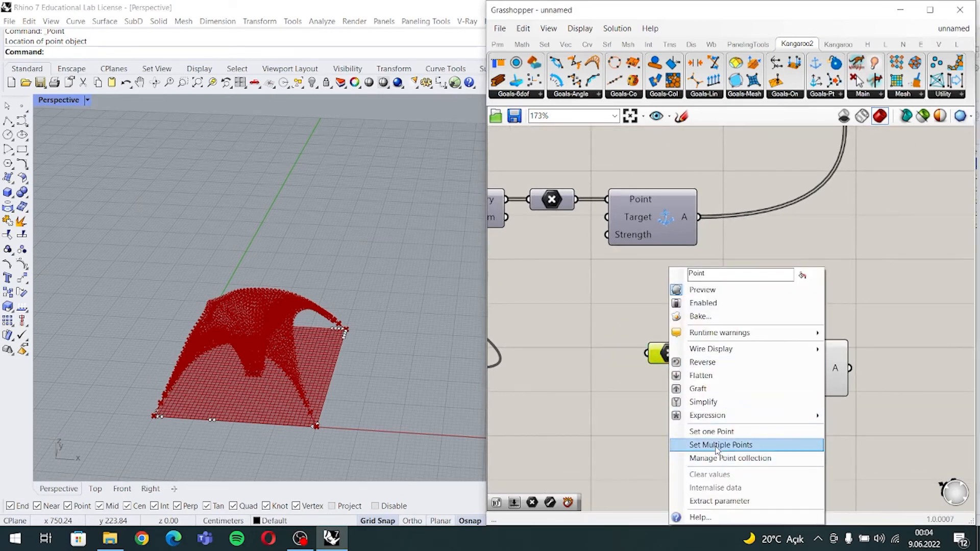
{"action": "left_click", "coordinate": [716, 446]}
{"action": "left_click_drag", "start_coordinate": [424, 447], "coordinate": [431, 461]}
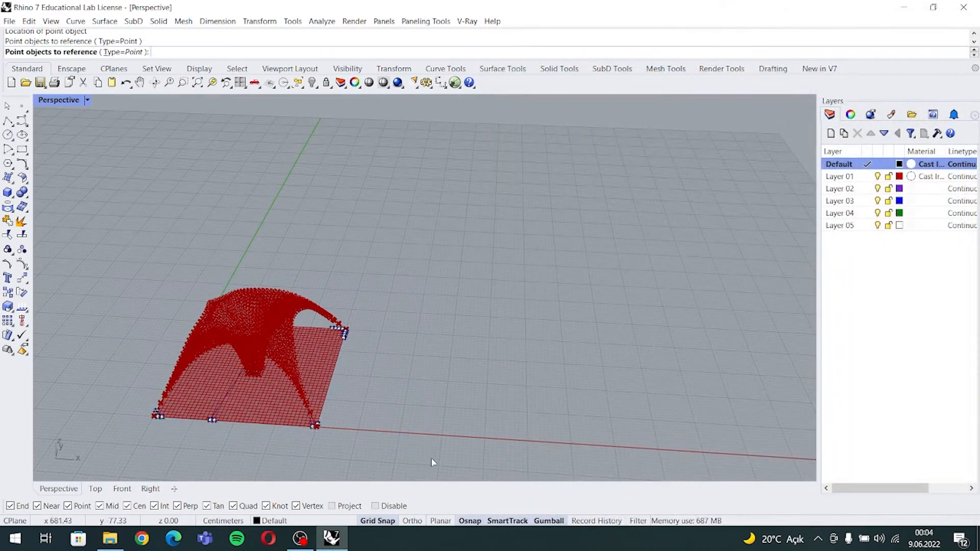
{"action": "key", "text": "Return"}
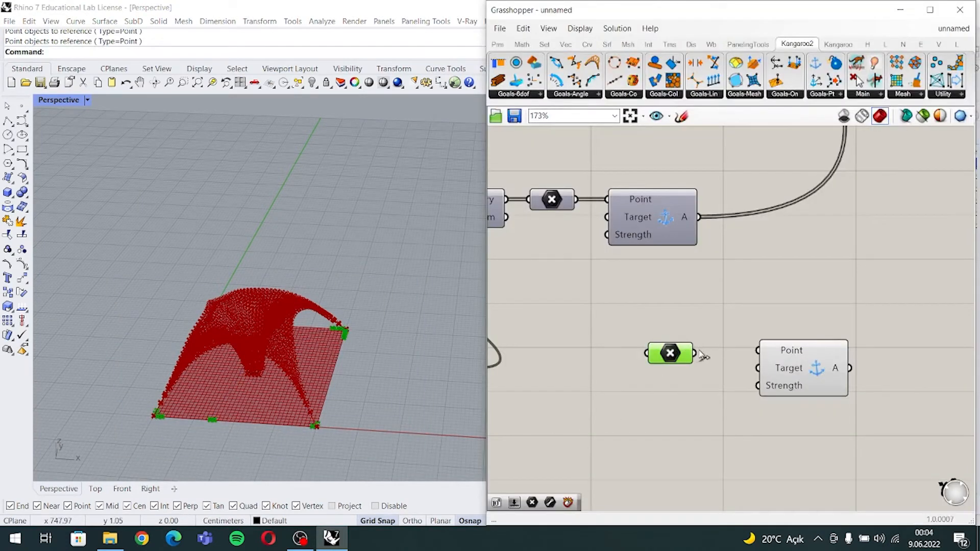
- Connect the referenced points to the new Anchor's Point input and add that Anchor's output to the Kangaroo solver's goals
{"action": "left_click_drag", "start_coordinate": [670, 356], "coordinate": [698, 348]}
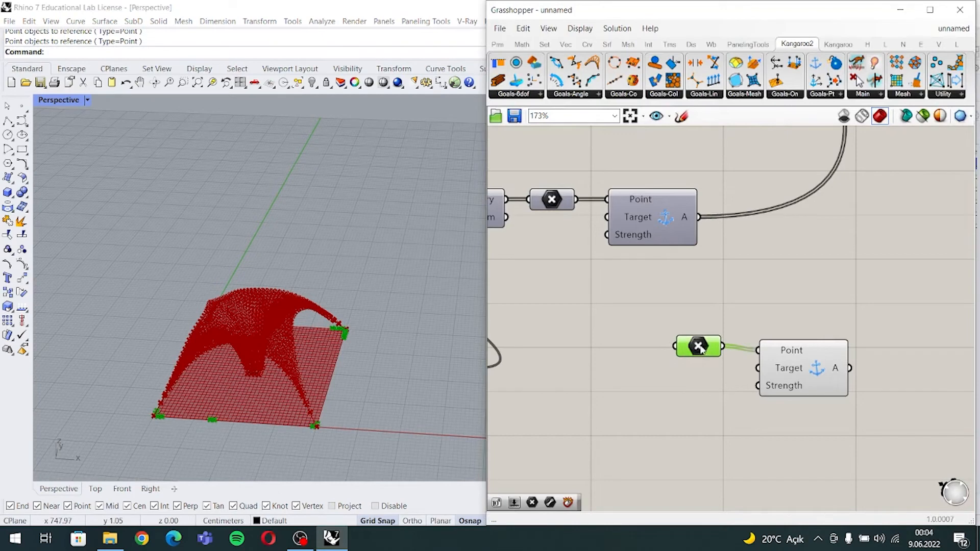
{"action": "scroll", "coordinate": [717, 350], "scroll_direction": "down", "scroll_amount": 6}
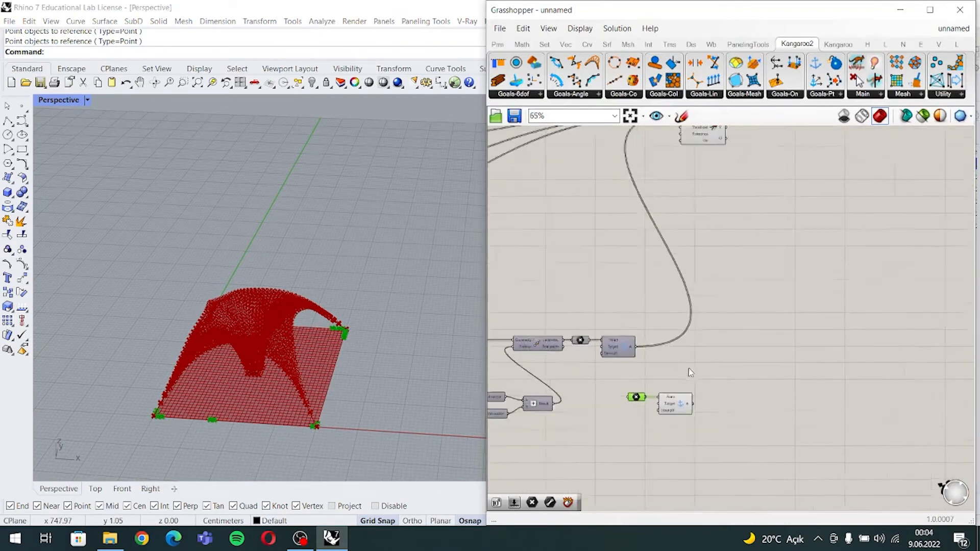
{"action": "mouse_move", "coordinate": [668, 395]}
{"action": "left_mouse_down"}
{"action": "mouse_move", "coordinate": [642, 379]}
{"action": "mouse_move", "coordinate": [655, 386]}
{"action": "left_mouse_up"}
{"action": "left_click", "coordinate": [716, 357]}
{"action": "right_click_drag", "start_coordinate": [712, 350], "coordinate": [731, 371]}
{"action": "scroll", "coordinate": [694, 397], "scroll_direction": "up", "scroll_amount": 3}
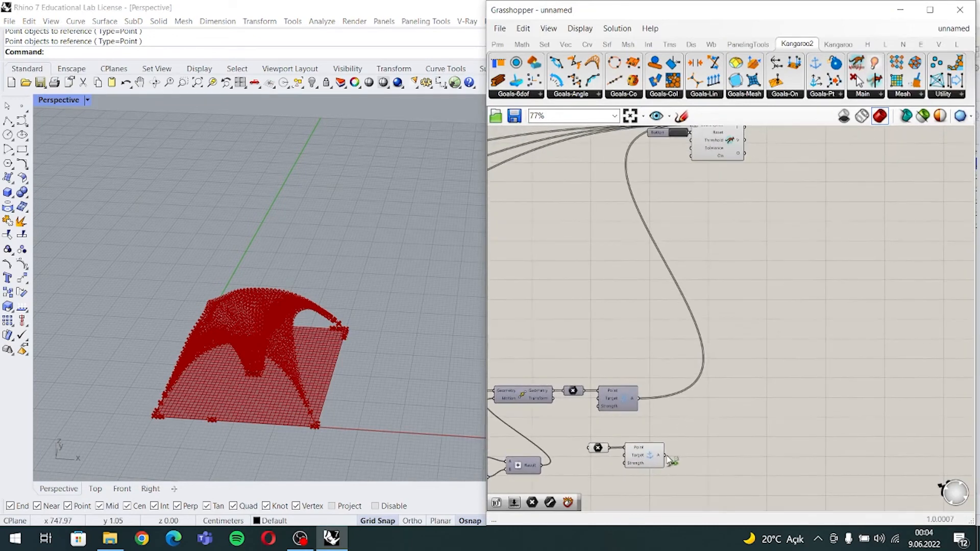
{"action": "left_click_drag", "start_coordinate": [686, 263], "coordinate": [688, 132]}
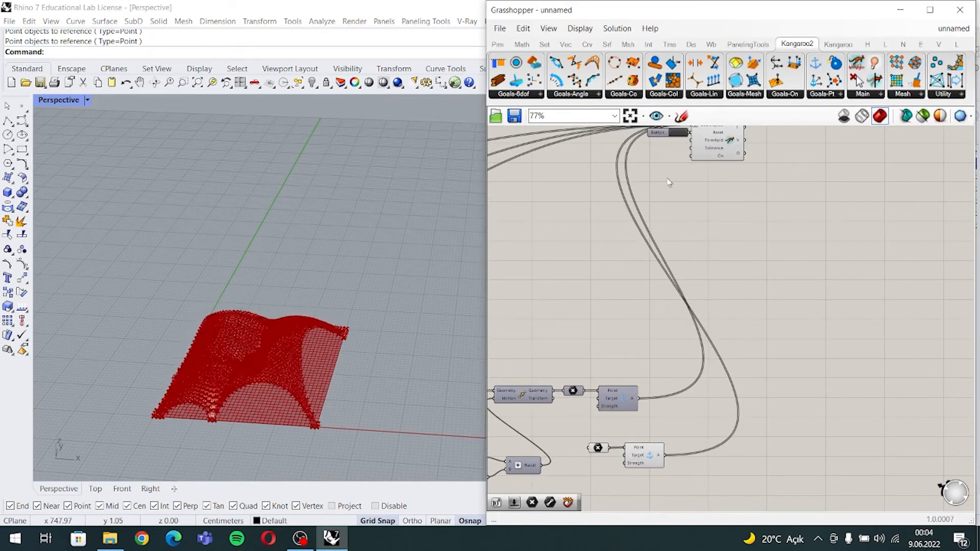
- Set the Strength slider of the mesh edge lengths goal to 5
{"action": "right_click_drag", "start_coordinate": [222, 403], "coordinate": [351, 338]}
{"action": "scroll", "coordinate": [372, 333], "scroll_direction": "up", "scroll_amount": 6}
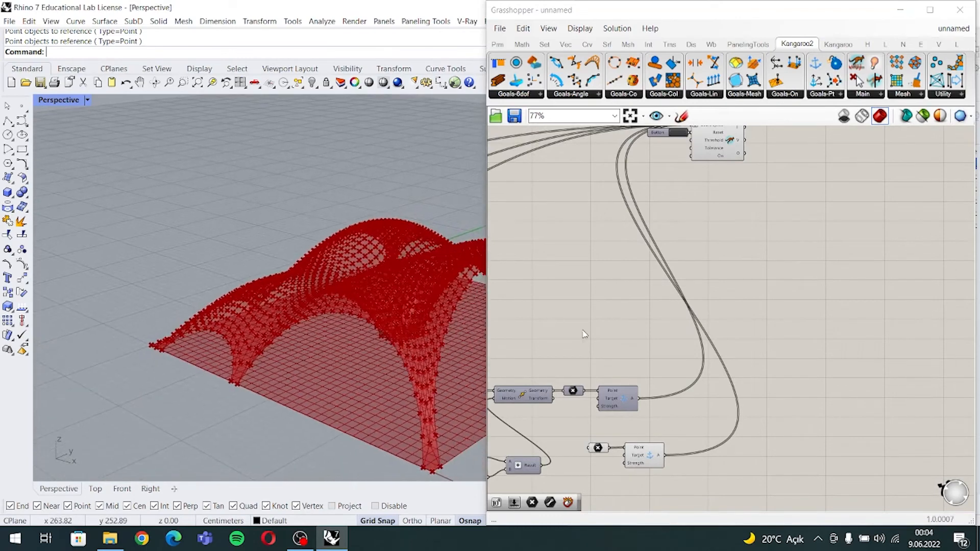
{"action": "right_click_drag", "start_coordinate": [585, 335], "coordinate": [964, 339]}
{"action": "scroll", "coordinate": [591, 289], "scroll_direction": "up", "scroll_amount": 5}
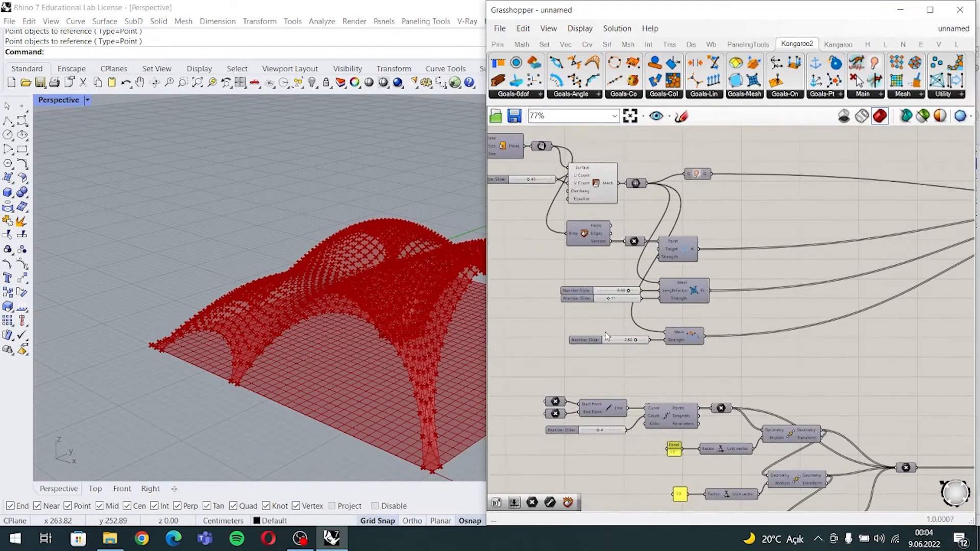
{"action": "left_click_drag", "start_coordinate": [590, 295], "coordinate": [574, 297]}
- Move the pair of mid-edge anchor points on the Y-axis mesh edge along the Y direction
{"action": "right_click_drag", "start_coordinate": [312, 352], "coordinate": [200, 327]}
{"action": "right_click_drag", "start_coordinate": [446, 306], "coordinate": [306, 332]}
{"action": "right_click_drag", "start_coordinate": [229, 349], "coordinate": [225, 374]}
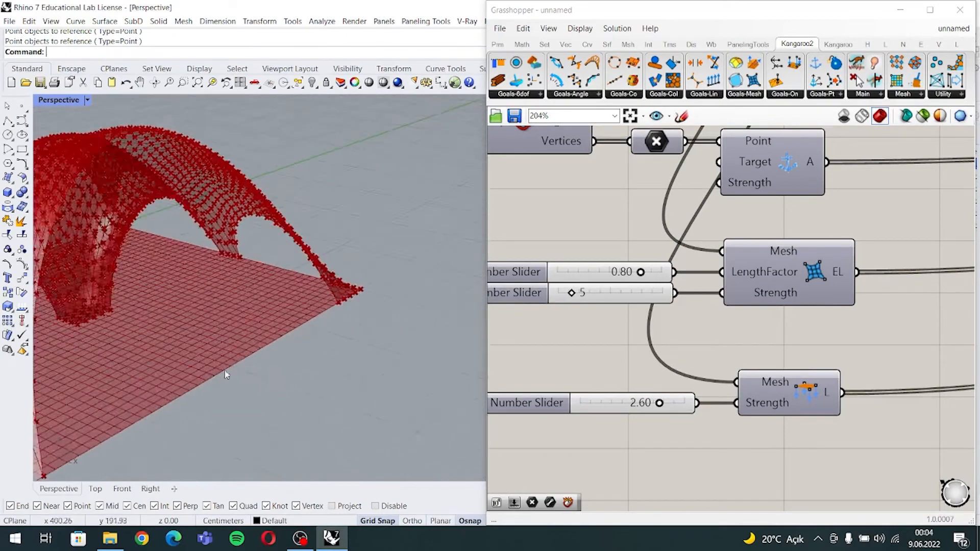
{"action": "scroll", "coordinate": [225, 374], "scroll_direction": "down", "scroll_amount": 5}
{"action": "right_click_drag", "start_coordinate": [168, 357], "coordinate": [231, 345]}
{"action": "right_click_drag", "start_coordinate": [98, 433], "coordinate": [333, 307], "text": "shift"}
{"action": "scroll", "coordinate": [266, 357], "scroll_direction": "up", "scroll_amount": 5}
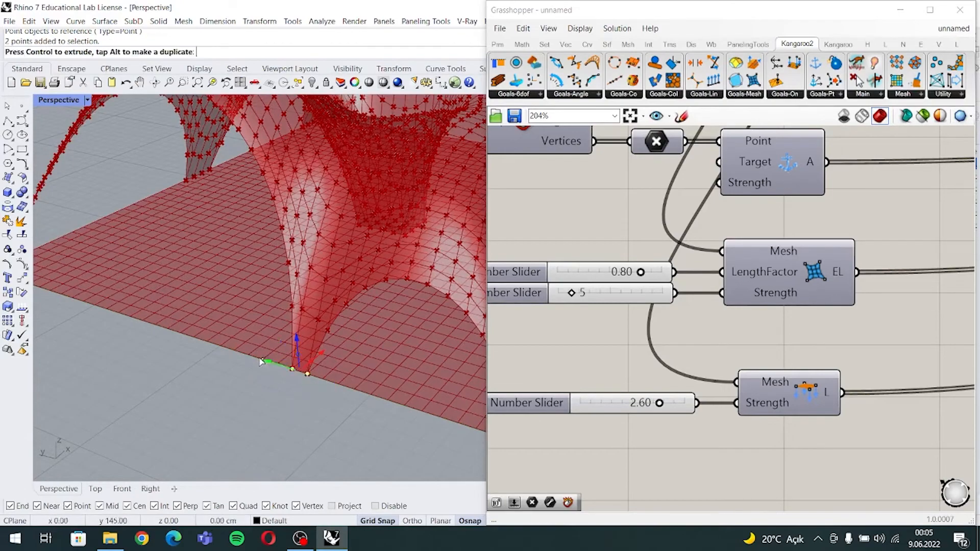
{"action": "left_click_drag", "start_coordinate": [240, 352], "coordinate": [239, 352]}
{"action": "scroll", "coordinate": [321, 409], "scroll_direction": "down", "scroll_amount": 6}
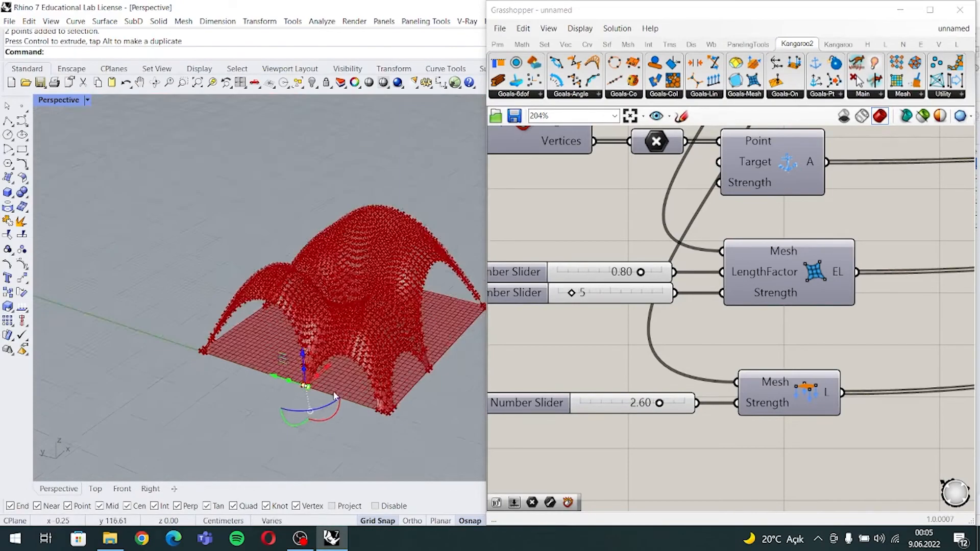
- Shift the selected pair of mid-edge anchor points slightly further along the Y direction and deselect them
{"action": "right_click_drag", "start_coordinate": [322, 409], "coordinate": [443, 362]}
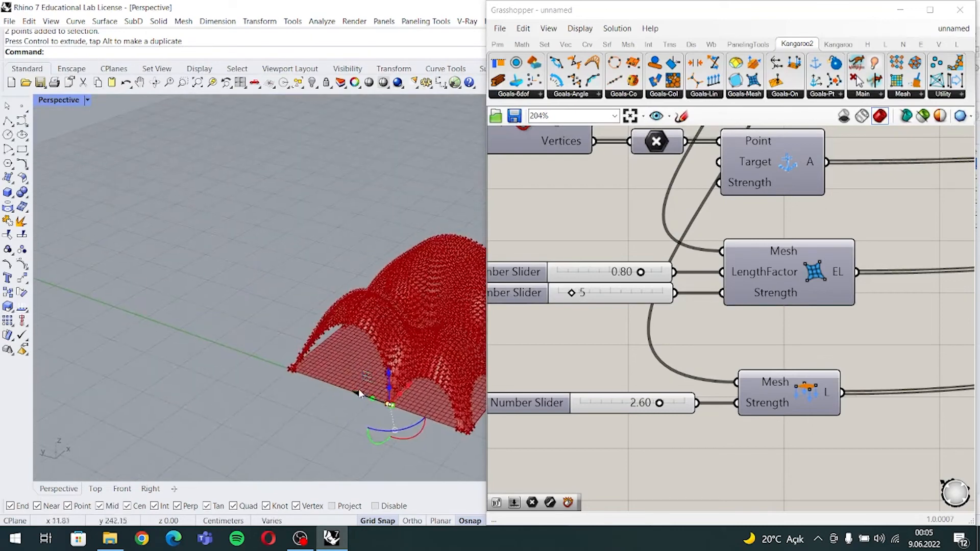
{"action": "left_click_drag", "start_coordinate": [357, 394], "coordinate": [347, 394]}
{"action": "left_click", "coordinate": [319, 430]}
- Examine the reshaped canopy from several sides and distances in the Perspective view
{"action": "right_click_drag", "start_coordinate": [320, 431], "coordinate": [220, 390]}
{"action": "mouse_move", "coordinate": [374, 361]}
{"action": "right_mouse_down"}
{"action": "mouse_move", "coordinate": [307, 378]}
{"action": "mouse_move", "coordinate": [297, 319]}
{"action": "mouse_move", "coordinate": [286, 354]}
{"action": "mouse_move", "coordinate": [290, 365]}
{"action": "mouse_move", "coordinate": [293, 354]}
{"action": "mouse_move", "coordinate": [337, 357]}
{"action": "mouse_move", "coordinate": [393, 378]}
{"action": "mouse_move", "coordinate": [375, 371]}
{"action": "right_mouse_up"}
{"action": "scroll", "coordinate": [291, 365], "scroll_direction": "up", "scroll_amount": 5}
{"action": "right_click_drag", "start_coordinate": [270, 369], "coordinate": [334, 374], "text": "shift"}
{"action": "scroll", "coordinate": [313, 307], "scroll_direction": "down", "scroll_amount": 4}
{"action": "scroll", "coordinate": [318, 351], "scroll_direction": "down", "scroll_amount": 4}
{"action": "scroll", "coordinate": [382, 374], "scroll_direction": "up", "scroll_amount": 3}
{"action": "scroll", "coordinate": [352, 362], "scroll_direction": "up", "scroll_amount": 2}
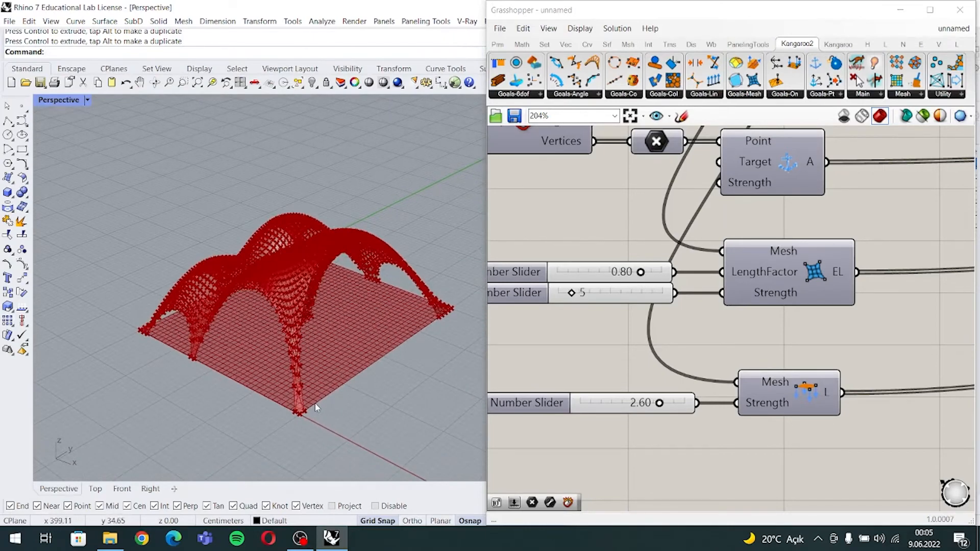
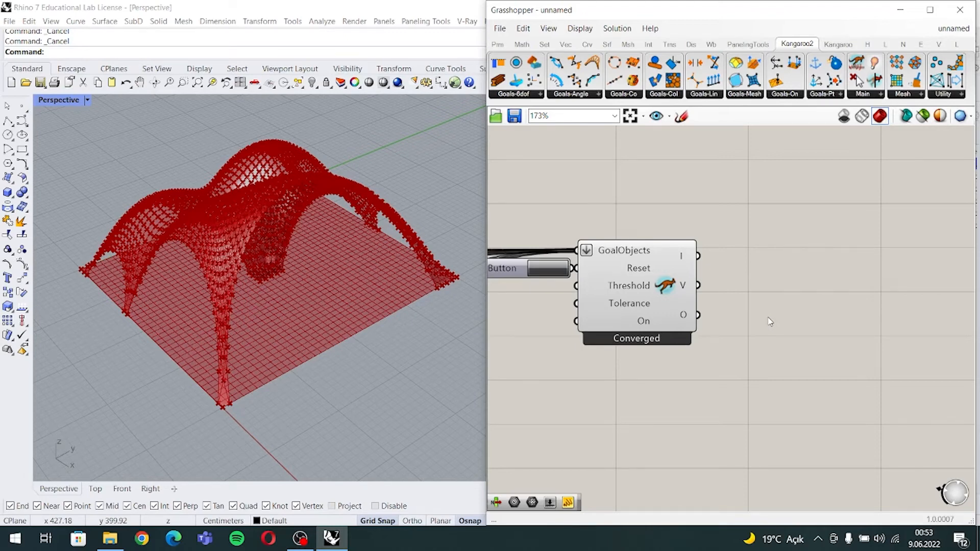
- Add a Geometry parameter beside the Kangaroo solver and connect the solver's O output to it
{"action": "double_click", "coordinate": [754, 329]}
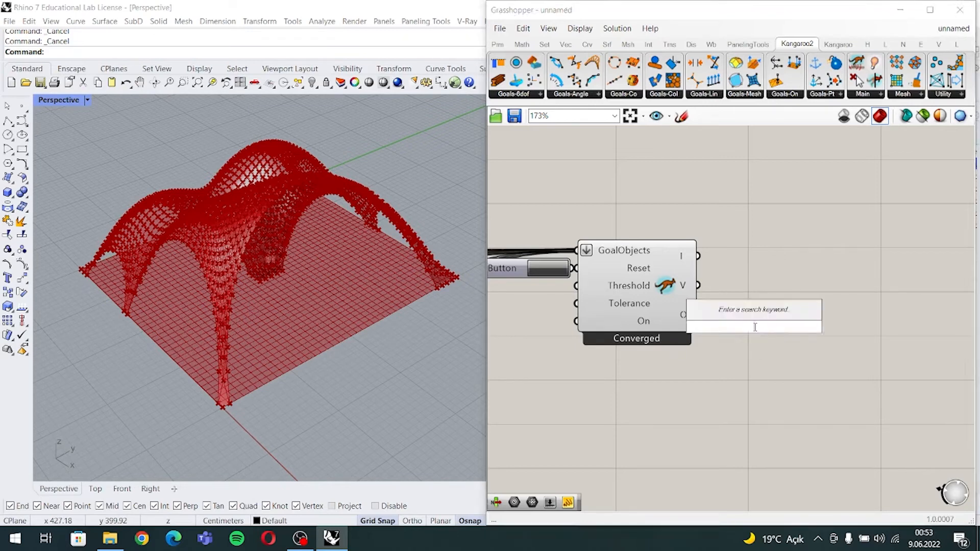
{"action": "type", "text": "geo"}
{"action": "key", "text": "Return"}
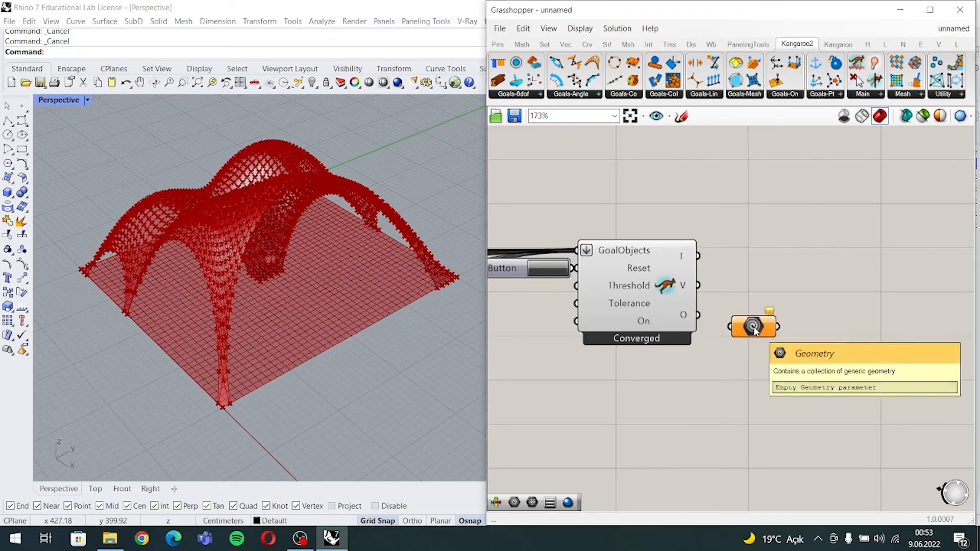
{"action": "left_click_drag", "start_coordinate": [759, 325], "coordinate": [759, 320]}
{"action": "left_click_drag", "start_coordinate": [698, 315], "coordinate": [744, 321]}
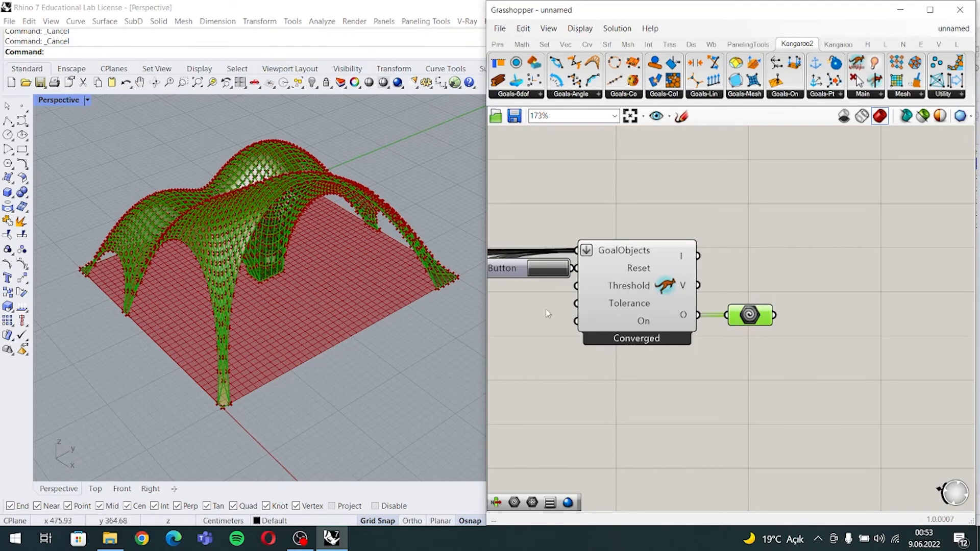
- Bake the Geometry parameter to Layer 01 and select the baked mesh in the viewport
{"action": "right_click", "coordinate": [748, 314]}
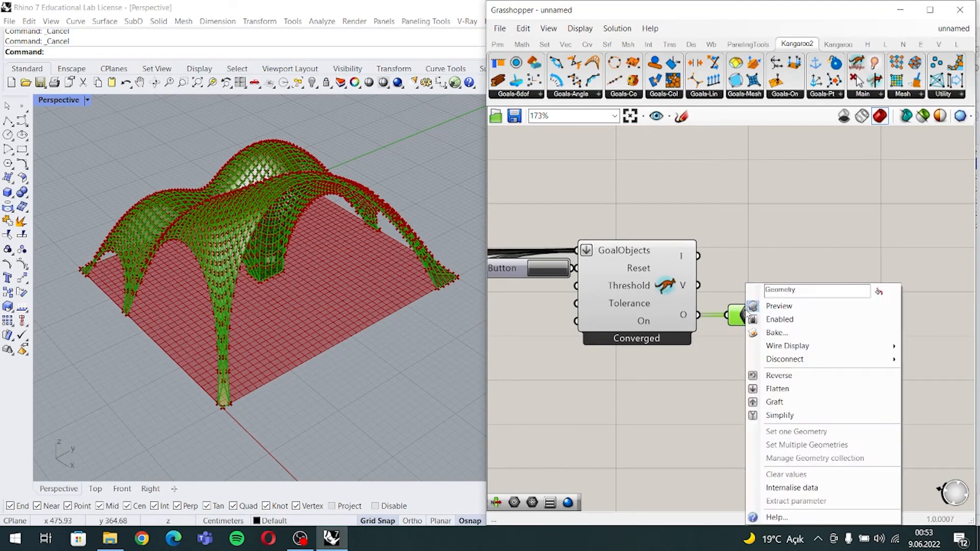
{"action": "left_click", "coordinate": [775, 333]}
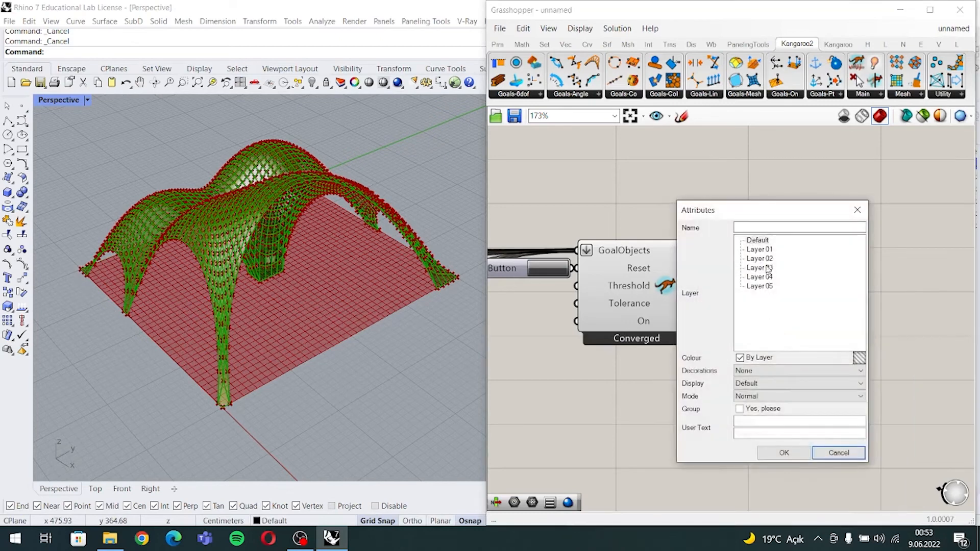
{"action": "left_click", "coordinate": [767, 250]}
{"action": "left_click", "coordinate": [784, 453]}
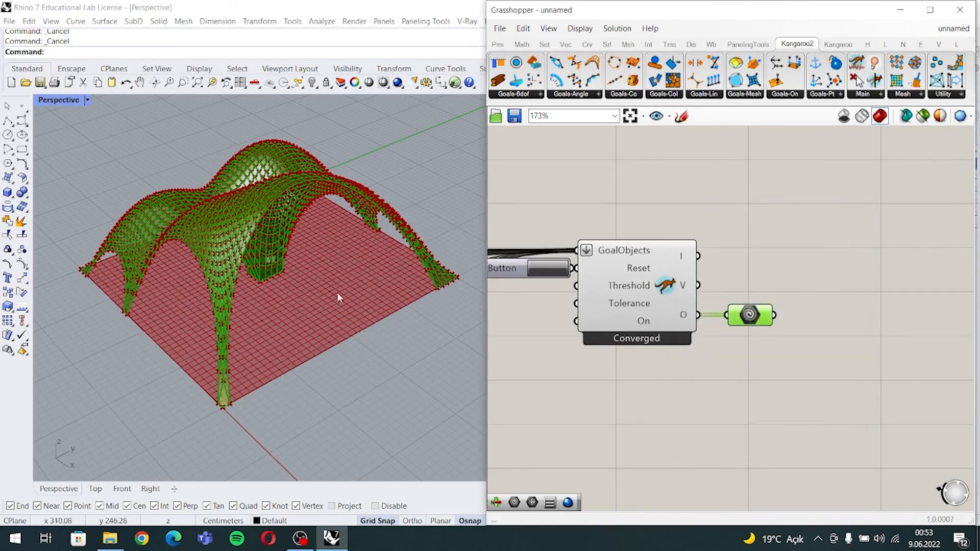
{"action": "left_click", "coordinate": [236, 240]}
{"action": "left_click", "coordinate": [229, 224]}
{"action": "left_click", "coordinate": [213, 216]}
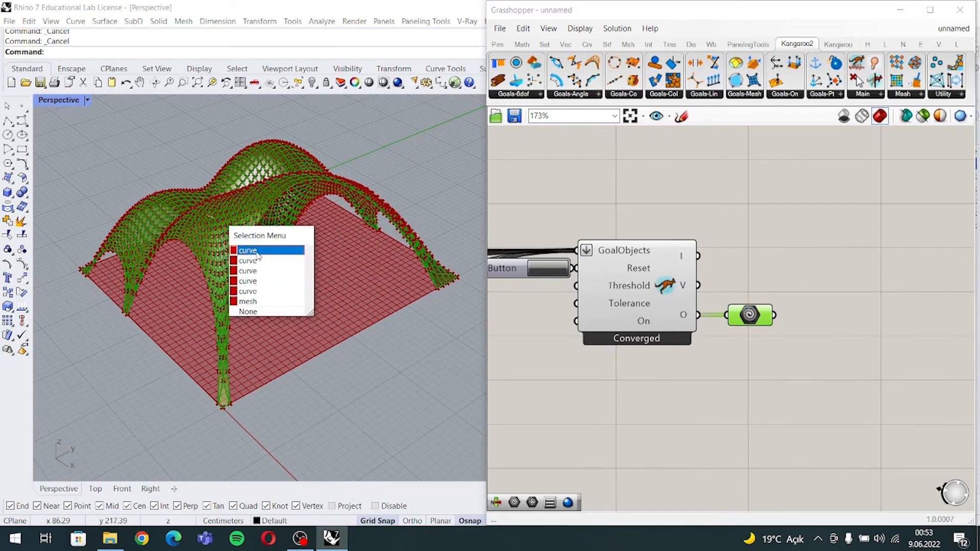
{"action": "left_click", "coordinate": [253, 302]}
{"action": "left_click", "coordinate": [784, 353]}
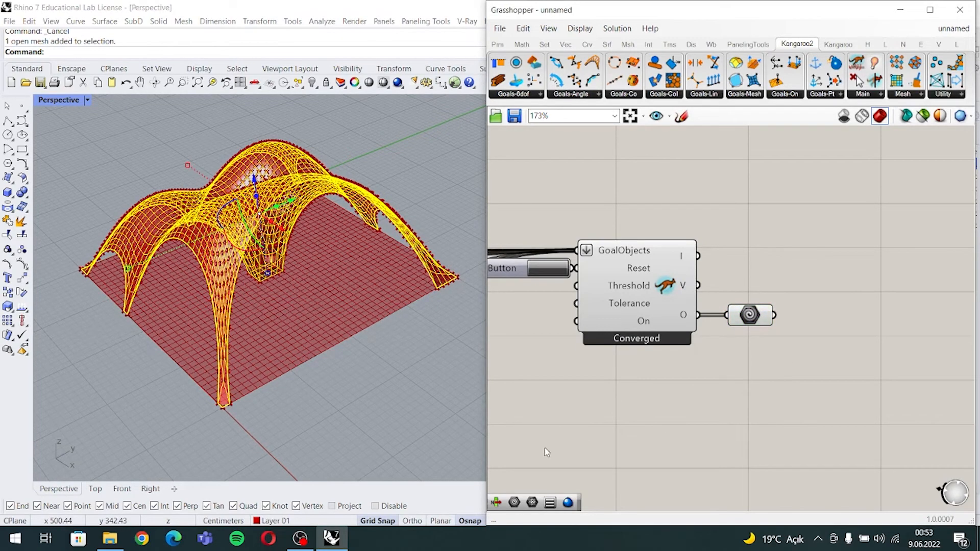
- Undo the bake and delete the Geometry parameter from the canvas
{"action": "key", "text": "ctrl+z"}
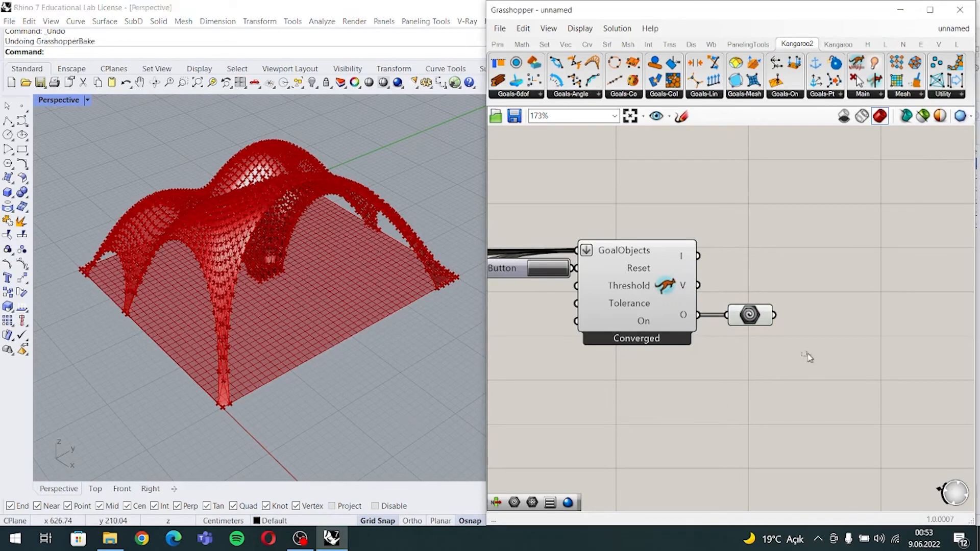
{"action": "left_click_drag", "start_coordinate": [807, 353], "coordinate": [738, 307]}
{"action": "key", "text": "Delete"}
{"action": "scroll", "coordinate": [741, 304], "scroll_direction": "up", "scroll_amount": 1}
{"action": "left_click", "coordinate": [218, 199]}
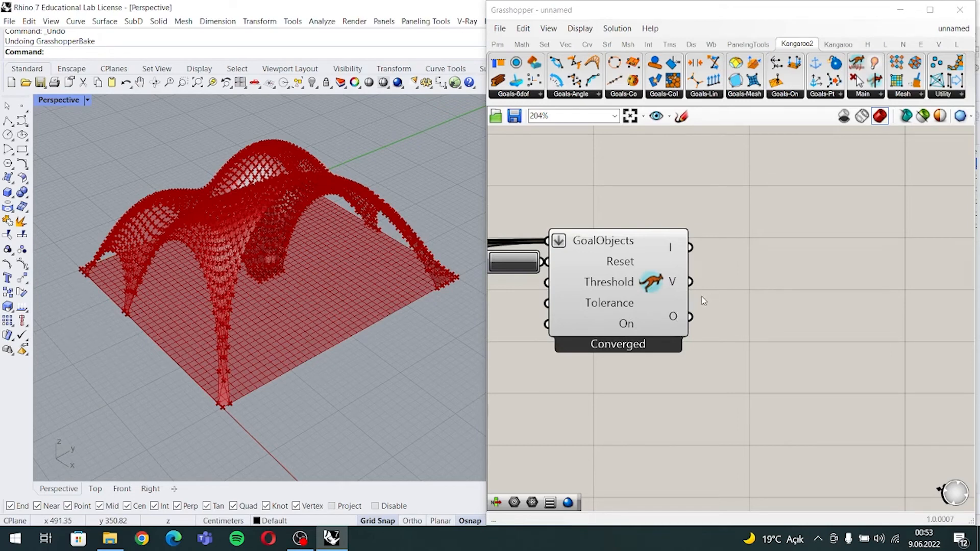
- Add a List Item component beside the solver and connect the solver's O output to its List input
{"action": "scroll", "coordinate": [699, 305], "scroll_direction": "up", "scroll_amount": 5}
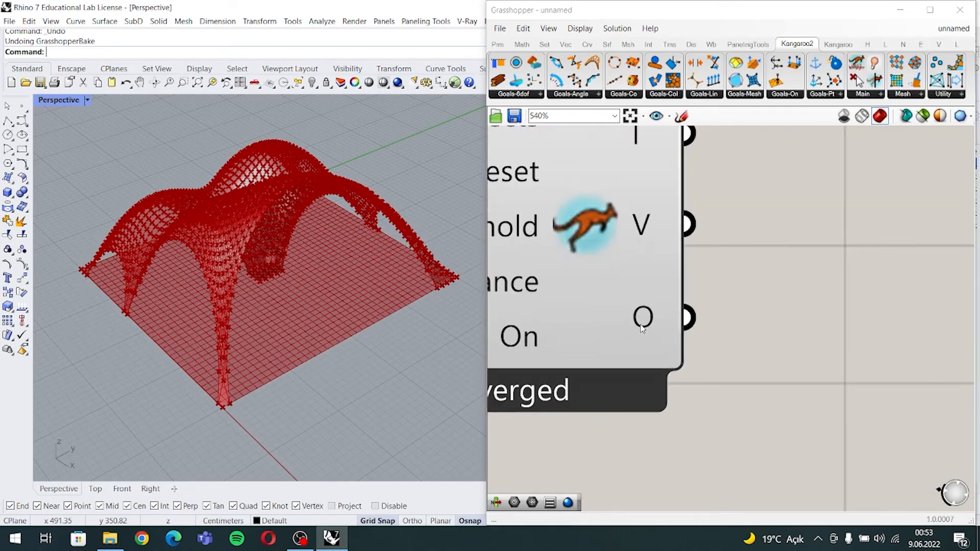
{"action": "mouse_move", "coordinate": [641, 327]}
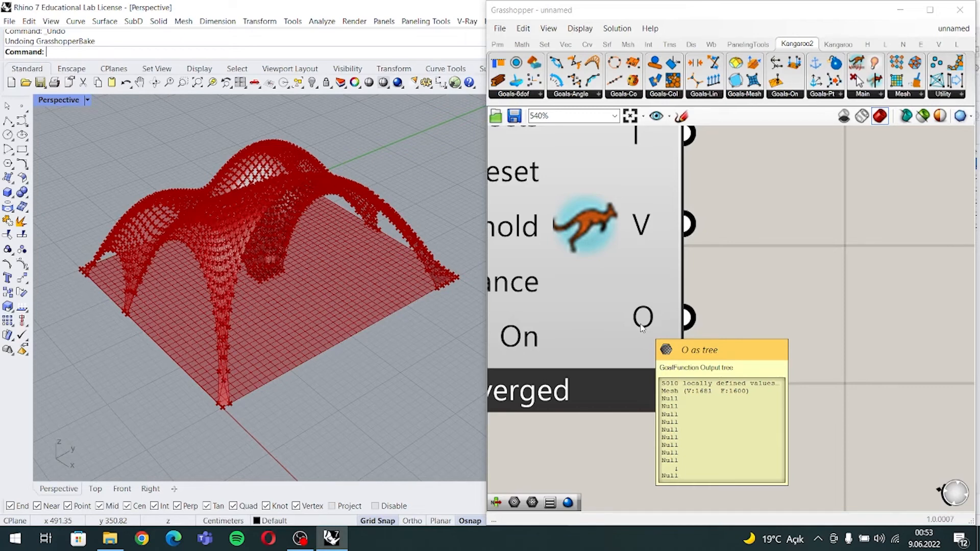
{"action": "scroll", "coordinate": [726, 326], "scroll_direction": "down", "scroll_amount": 3}
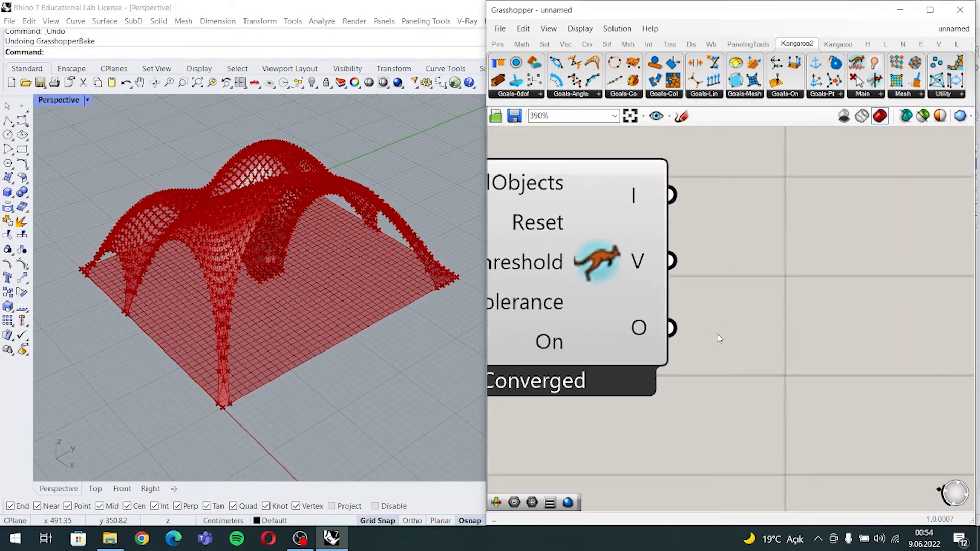
{"action": "scroll", "coordinate": [671, 328], "scroll_direction": "down", "scroll_amount": 3}
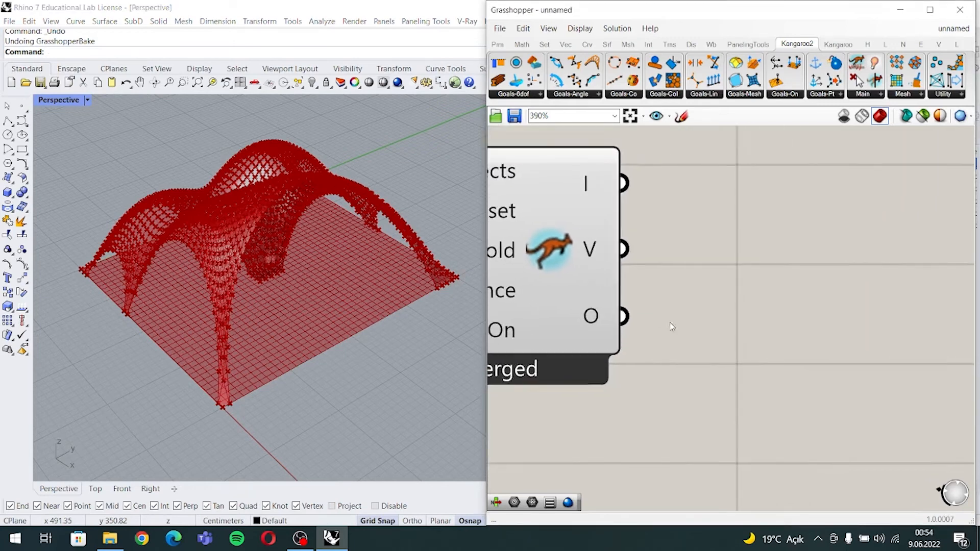
{"action": "double_click", "coordinate": [678, 326]}
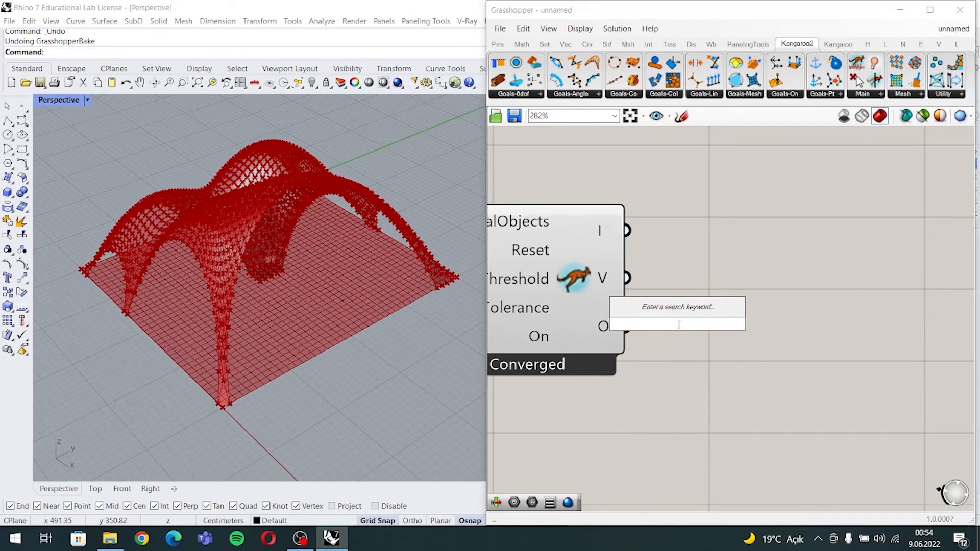
{"action": "type", "text": "list item"}
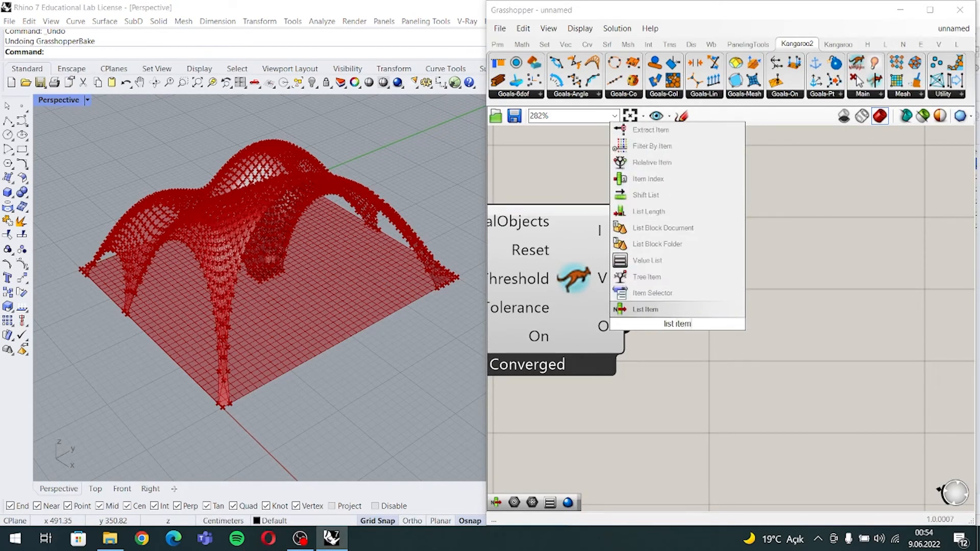
{"action": "key", "text": "Return"}
{"action": "left_click_drag", "start_coordinate": [678, 328], "coordinate": [743, 357]}
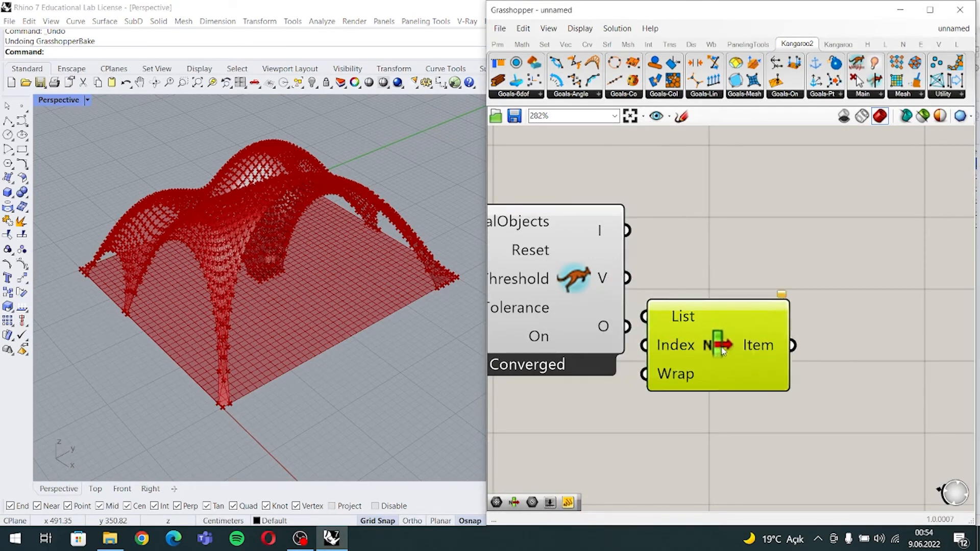
{"action": "left_click_drag", "start_coordinate": [628, 326], "coordinate": [668, 325]}
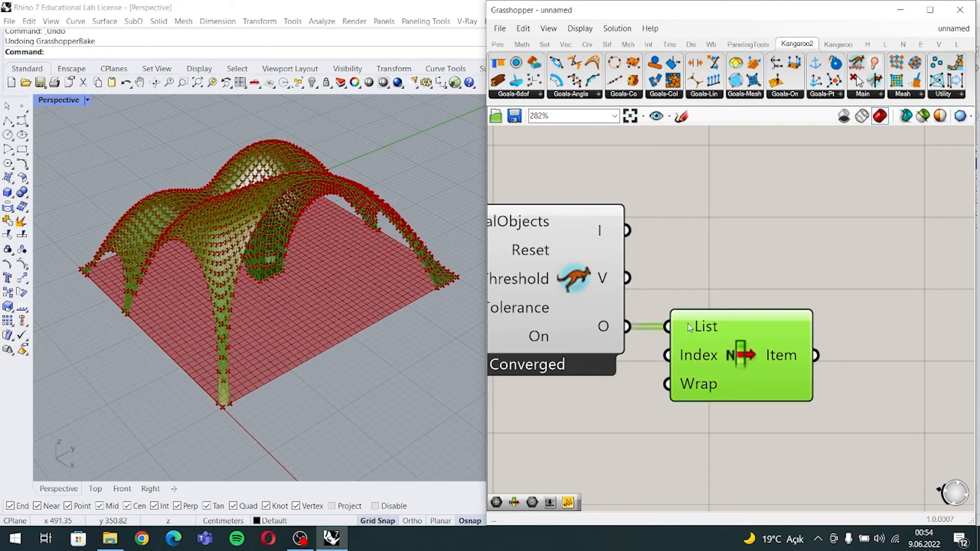
{"action": "scroll", "coordinate": [816, 363], "scroll_direction": "up", "scroll_amount": 3}
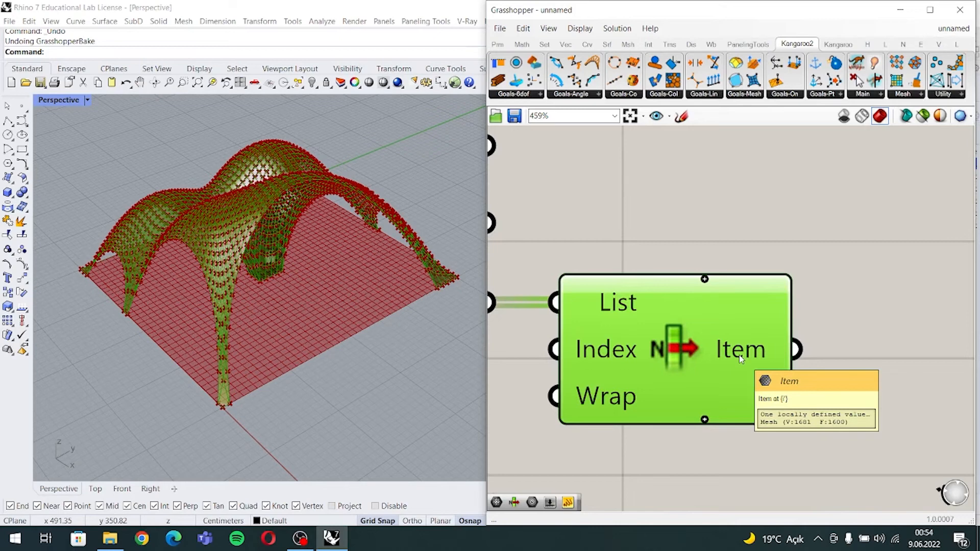
{"action": "left_click", "coordinate": [941, 287]}
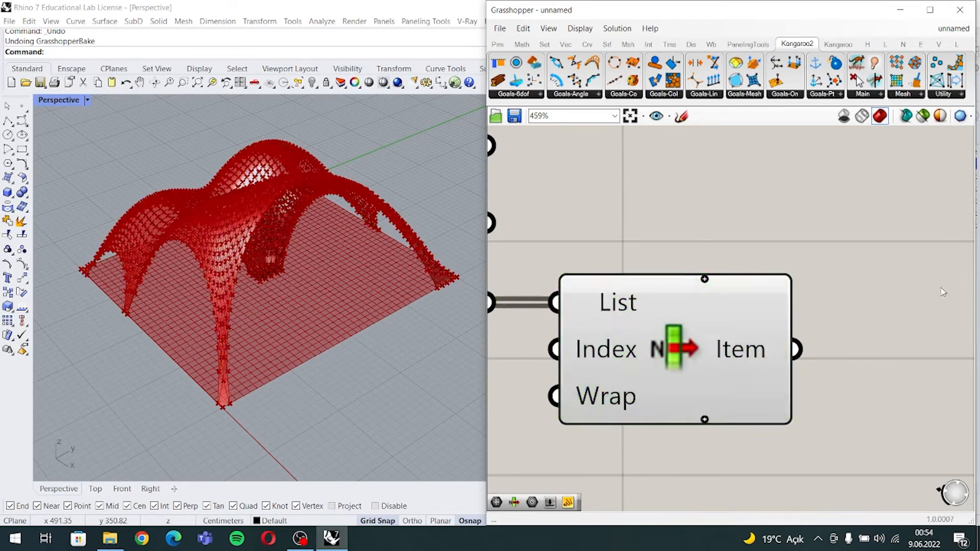
- Add two extra outputs to the List Item component and remove them again
{"action": "right_click_drag", "start_coordinate": [817, 399], "coordinate": [795, 354]}
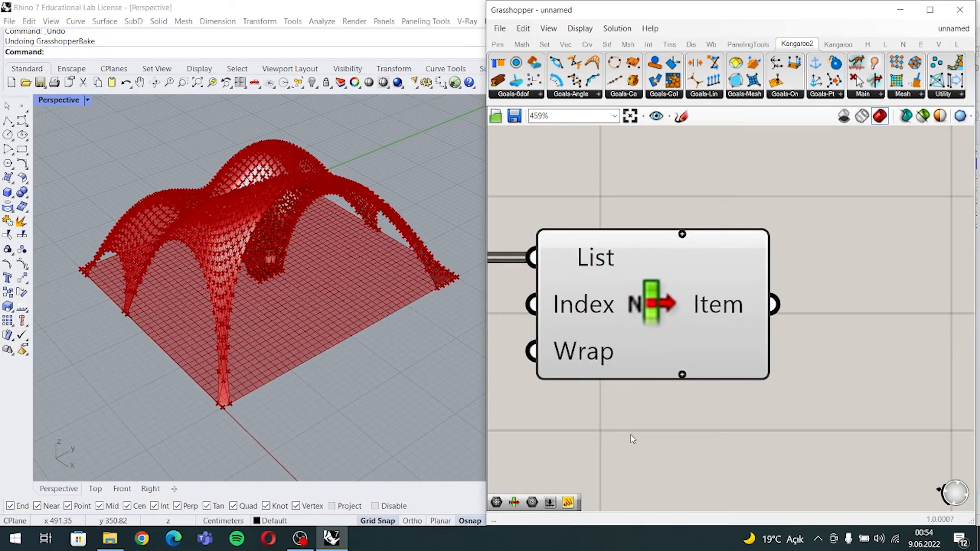
{"action": "left_click", "coordinate": [682, 375]}
{"action": "left_click", "coordinate": [682, 375]}
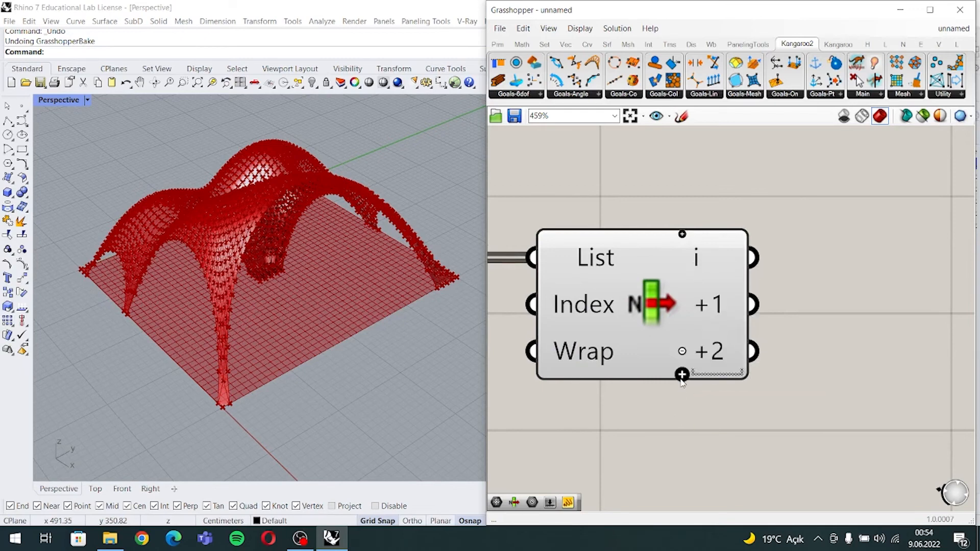
{"action": "left_click", "coordinate": [681, 352]}
{"action": "left_click", "coordinate": [682, 339]}
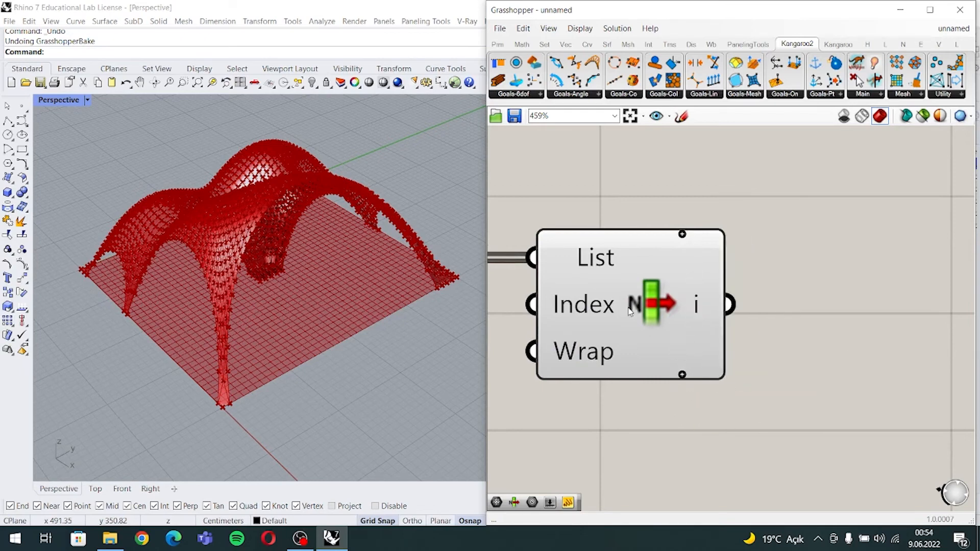
{"action": "left_click", "coordinate": [792, 342]}
- Add a Mesh parameter after the List Item component and connect the i output to it
{"action": "scroll", "coordinate": [752, 328], "scroll_direction": "down", "scroll_amount": 4}
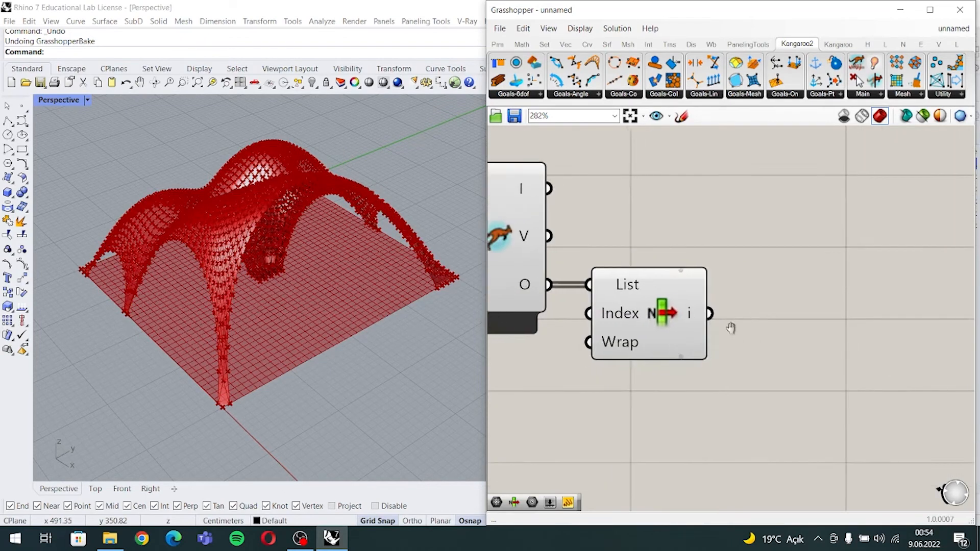
{"action": "scroll", "coordinate": [700, 321], "scroll_direction": "up", "scroll_amount": 2}
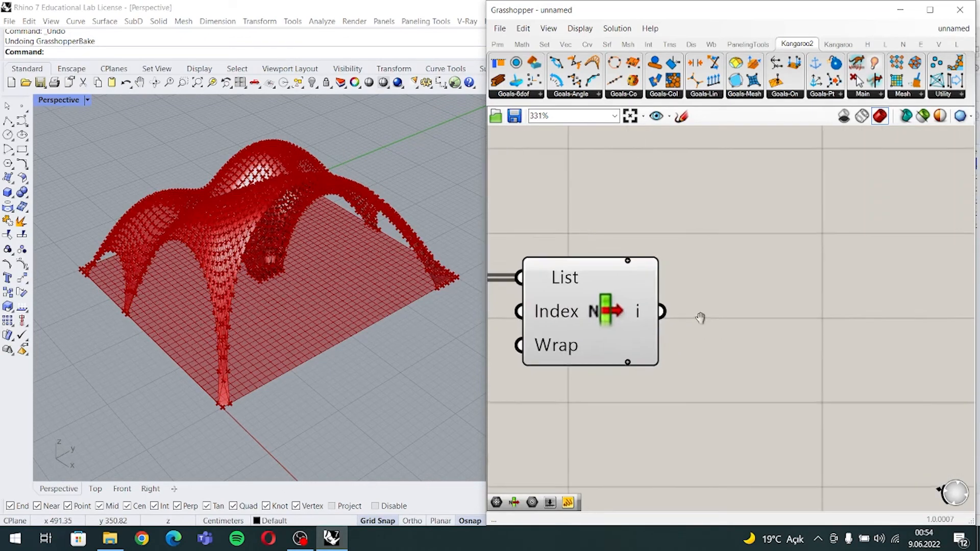
{"action": "double_click", "coordinate": [702, 317]}
{"action": "type", "text": "mesh"}
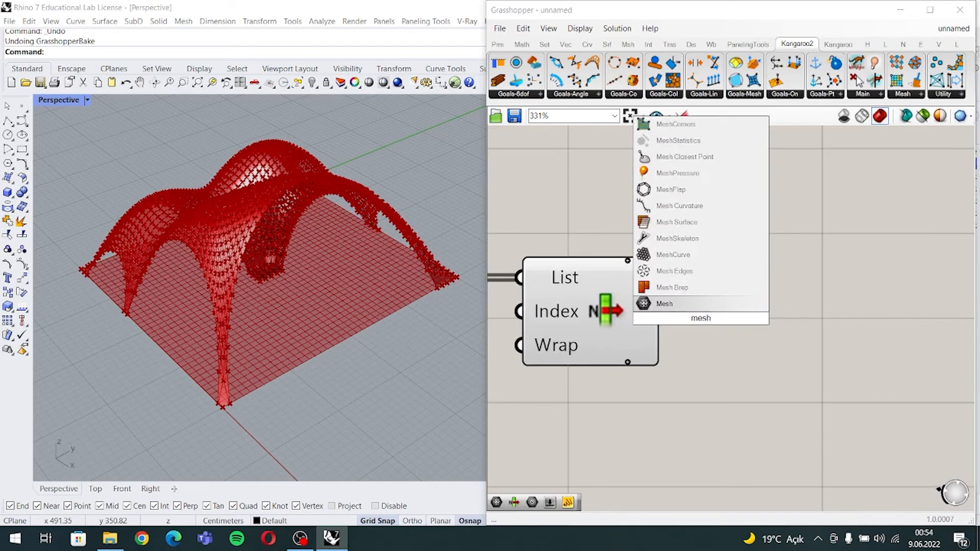
{"action": "key", "text": "Return"}
{"action": "left_click_drag", "start_coordinate": [662, 311], "coordinate": [696, 318]}
{"action": "left_click", "coordinate": [768, 337]}
{"action": "scroll", "coordinate": [700, 326], "scroll_direction": "down", "scroll_amount": 3}
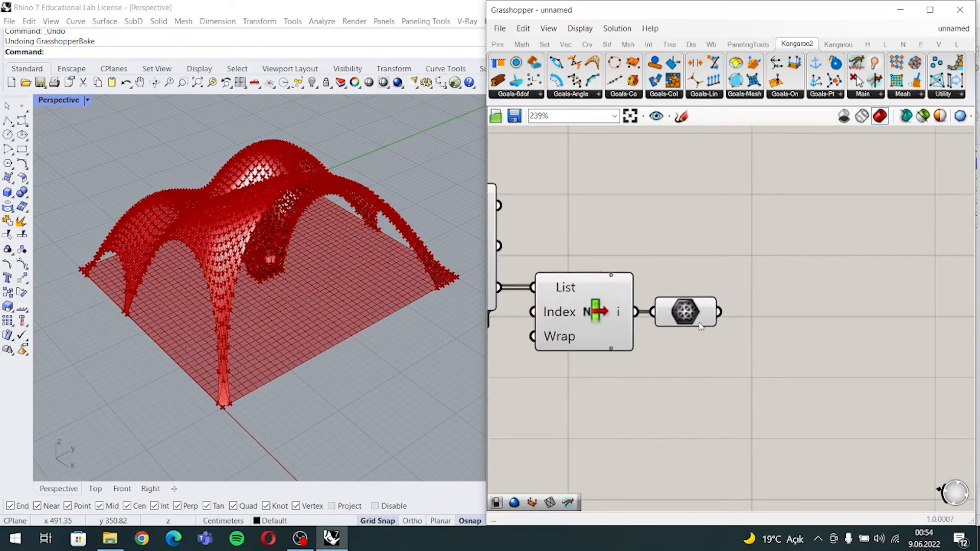
- Highlight the new Mesh parameter's geometry and set the Perspective viewport's display mode to Rendered
{"action": "scroll", "coordinate": [350, 296], "scroll_direction": "down", "scroll_amount": 3}
{"action": "left_click", "coordinate": [688, 311]}
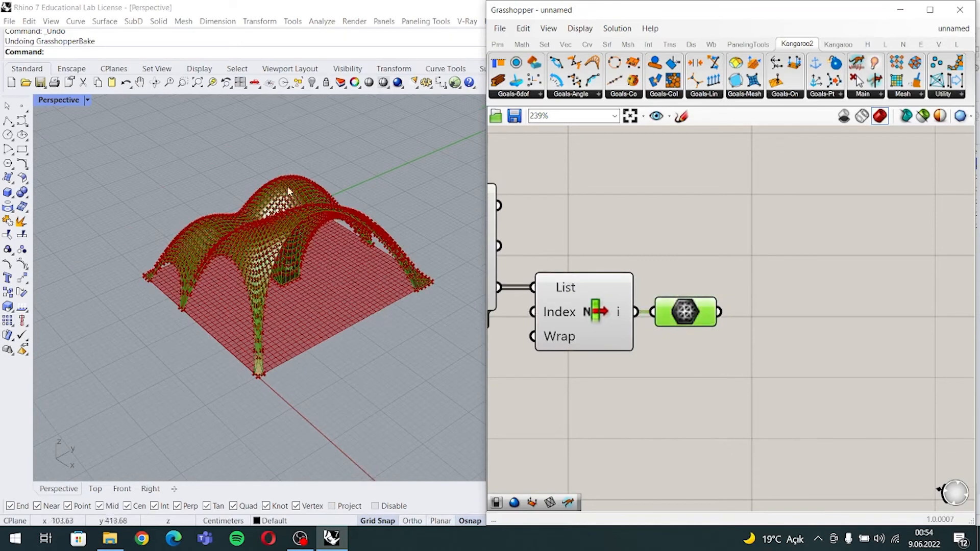
{"action": "left_click", "coordinate": [87, 100]}
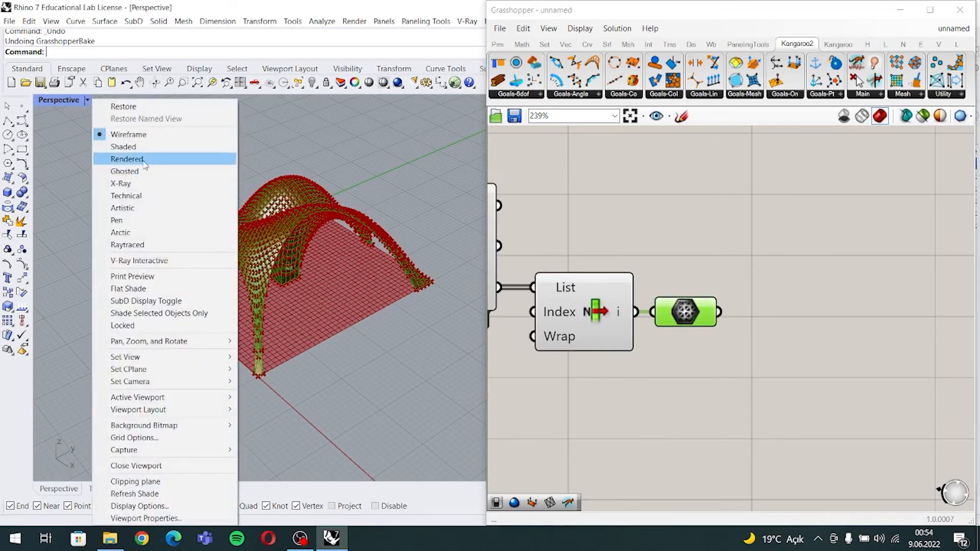
{"action": "left_click", "coordinate": [145, 162]}
- Bake the Mesh parameter to Layer 01 and select the baked canopy mesh in the viewport
{"action": "right_click", "coordinate": [684, 314]}
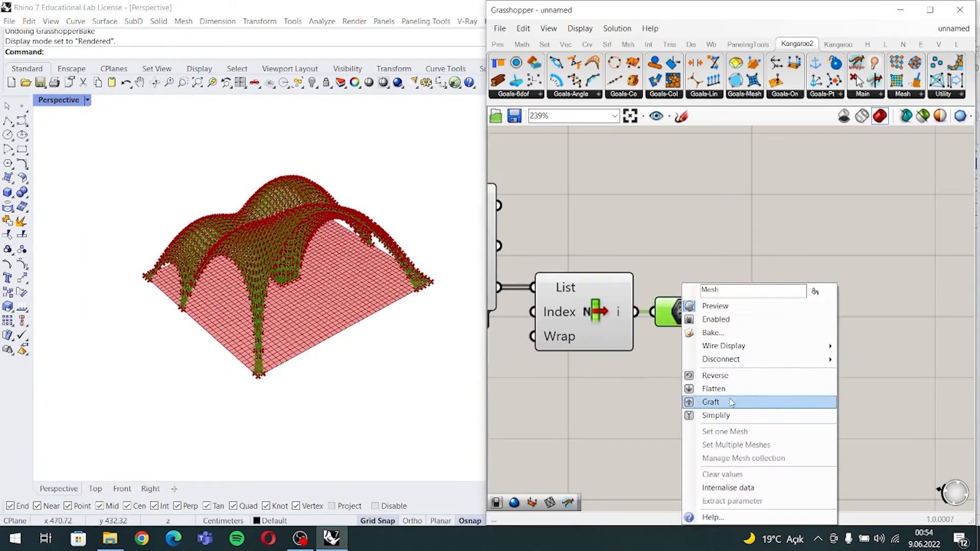
{"action": "left_click", "coordinate": [712, 332]}
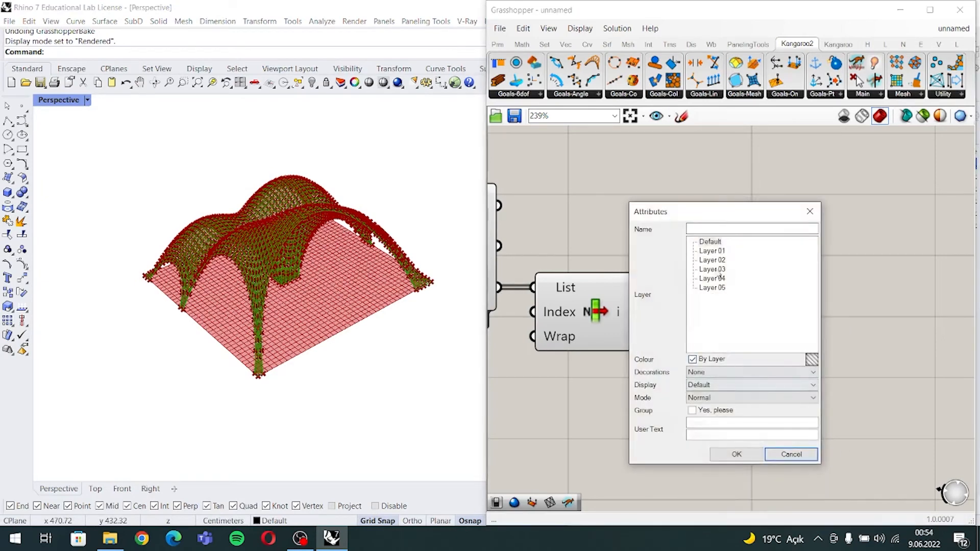
{"action": "left_click", "coordinate": [714, 251]}
{"action": "left_click", "coordinate": [733, 455]}
{"action": "left_click", "coordinate": [311, 225]}
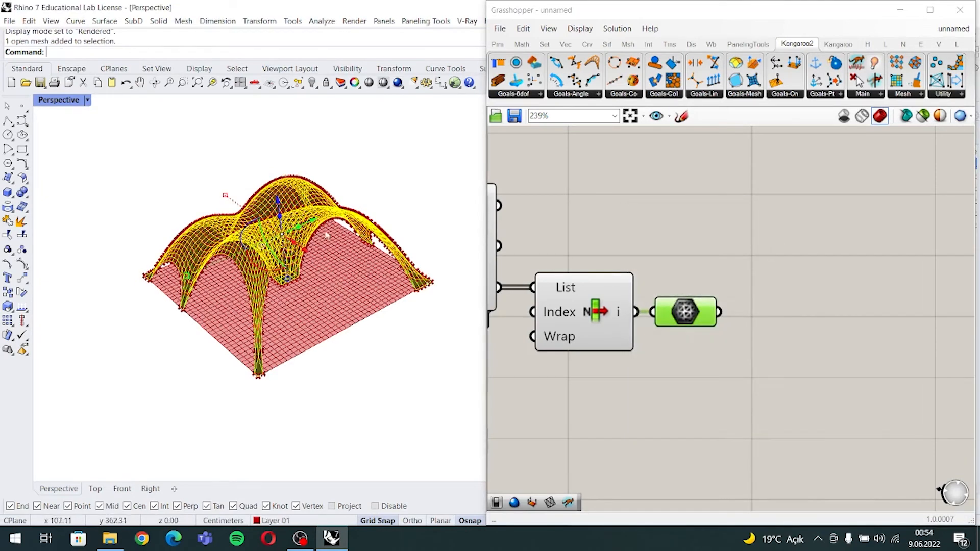
- Move the baked canopy mesh clear of the Grasshopper preview and deselect it
{"action": "left_click_drag", "start_coordinate": [317, 221], "coordinate": [132, 332]}
{"action": "scroll", "coordinate": [207, 418], "scroll_direction": "down", "scroll_amount": 4}
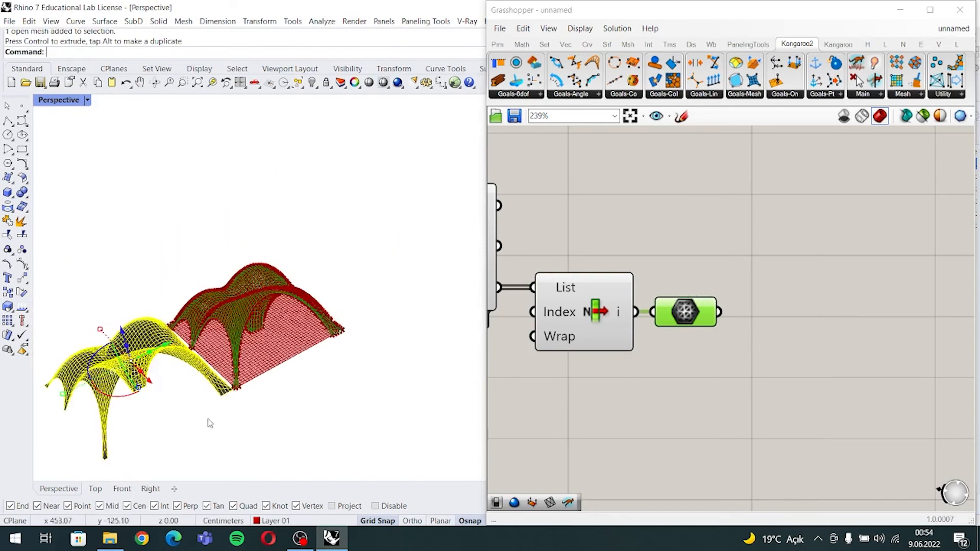
{"action": "left_click", "coordinate": [207, 420]}
{"action": "right_click_drag", "start_coordinate": [202, 419], "coordinate": [203, 331]}
- Try a slight vertical gumball extrusion of the baked canopy mesh, inspect its thickness and undo it
{"action": "key", "text": "Caps_Lock"}
{"action": "key", "text": "Caps_Lock"}
{"action": "left_click", "coordinate": [207, 327]}
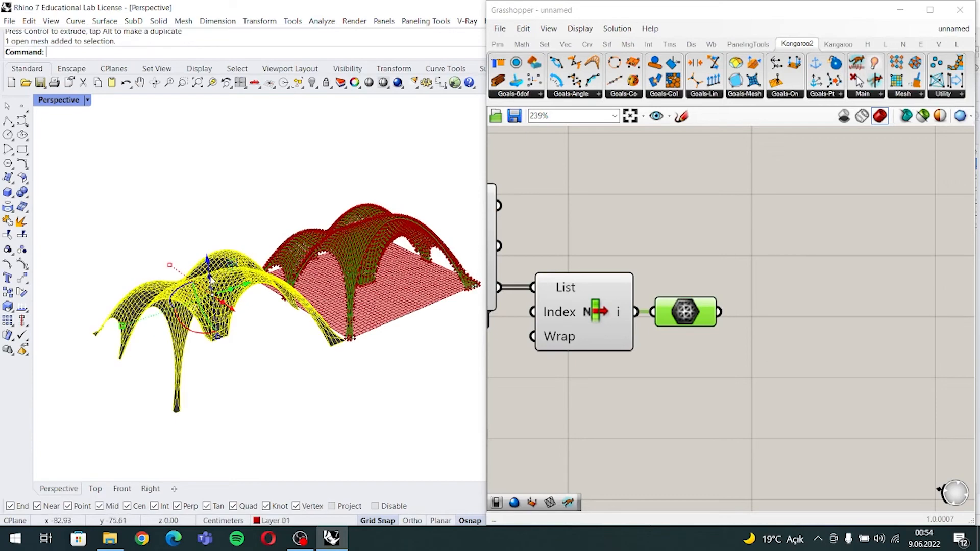
{"action": "left_click_drag", "start_coordinate": [210, 277], "coordinate": [210, 273]}
{"action": "left_click", "coordinate": [265, 347]}
{"action": "right_click_drag", "start_coordinate": [264, 347], "coordinate": [210, 339]}
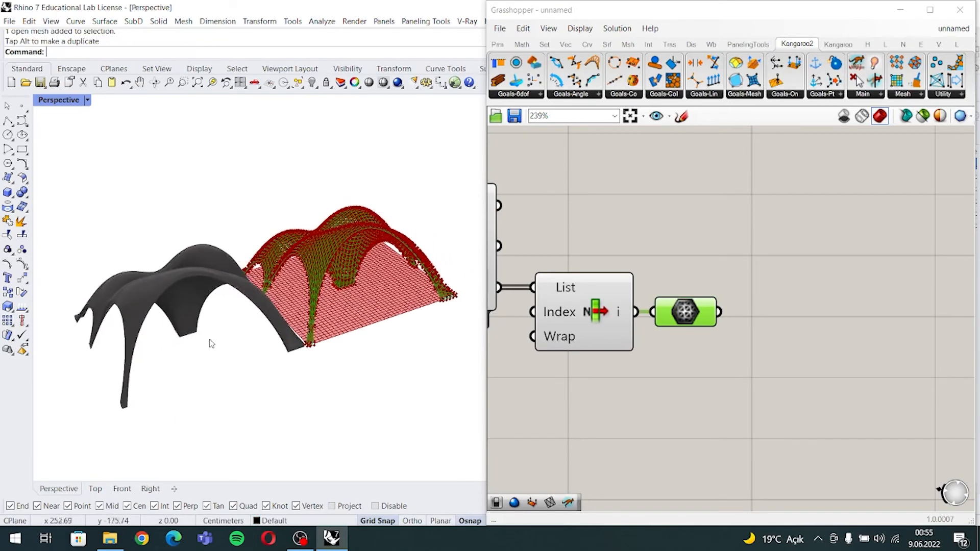
{"action": "scroll", "coordinate": [172, 286], "scroll_direction": "up", "scroll_amount": 6}
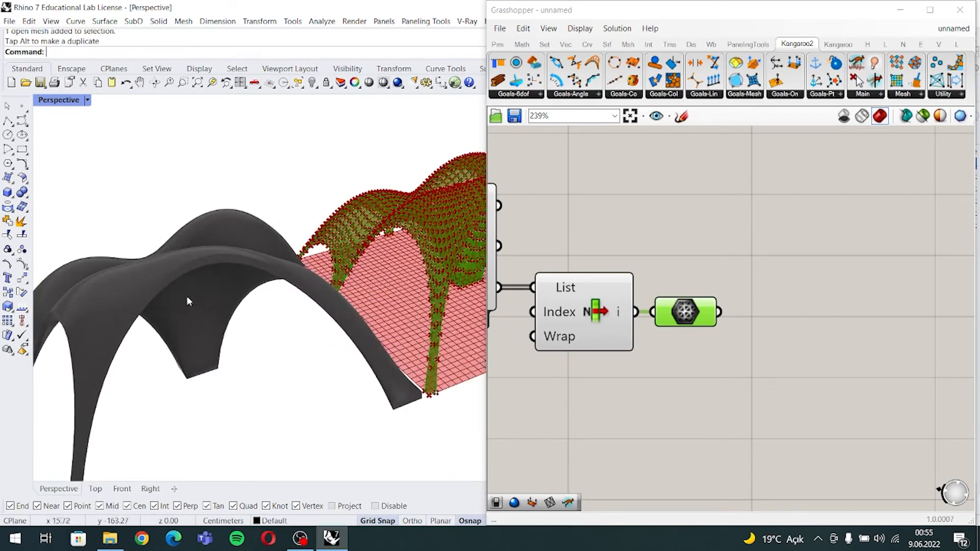
{"action": "key", "text": "ctrl+z"}
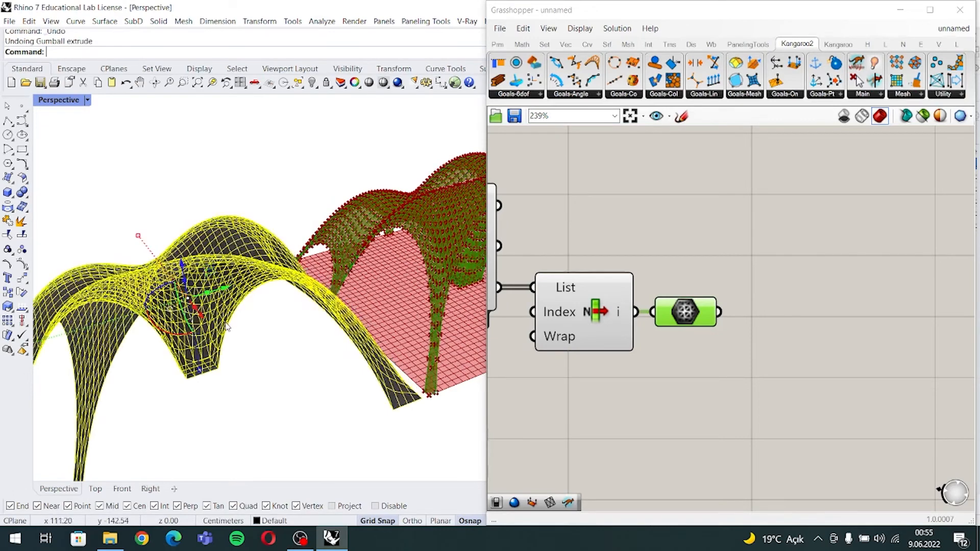
- Move the baked canopy mesh behind the Kangaroo preview and deselect it, keeping both forms in view
{"action": "scroll", "coordinate": [219, 330], "scroll_direction": "down", "scroll_amount": 5}
{"action": "left_click_drag", "start_coordinate": [218, 329], "coordinate": [309, 191]}
{"action": "left_click", "coordinate": [202, 299]}
{"action": "right_click_drag", "start_coordinate": [213, 259], "coordinate": [236, 266]}
{"action": "scroll", "coordinate": [287, 233], "scroll_direction": "up", "scroll_amount": 5}
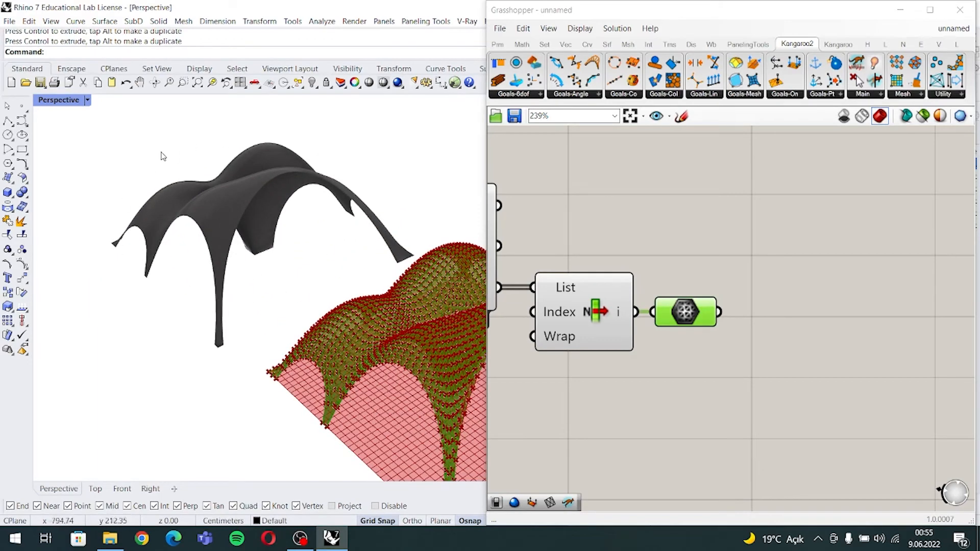
{"action": "right_click_drag", "start_coordinate": [357, 339], "coordinate": [280, 306]}
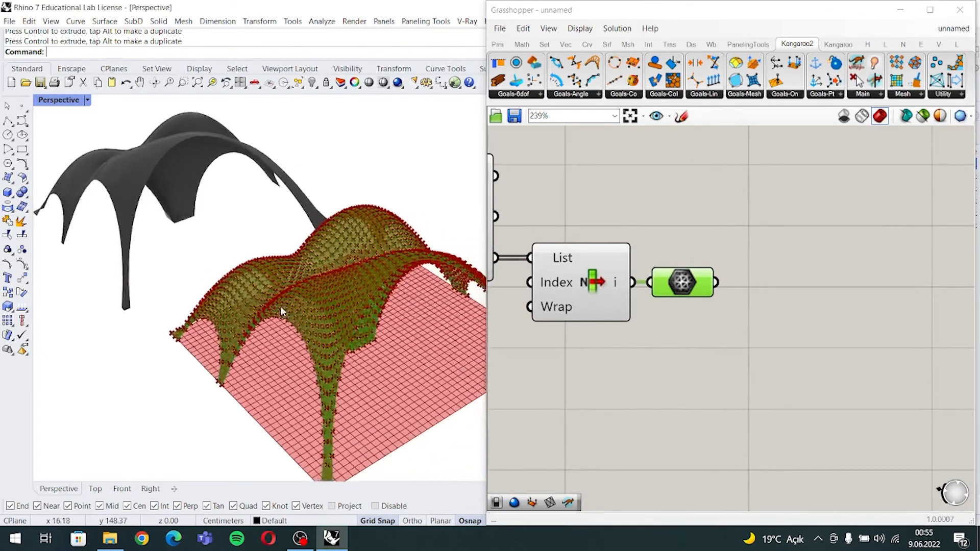
{"action": "right_click_drag", "start_coordinate": [405, 339], "coordinate": [471, 342]}
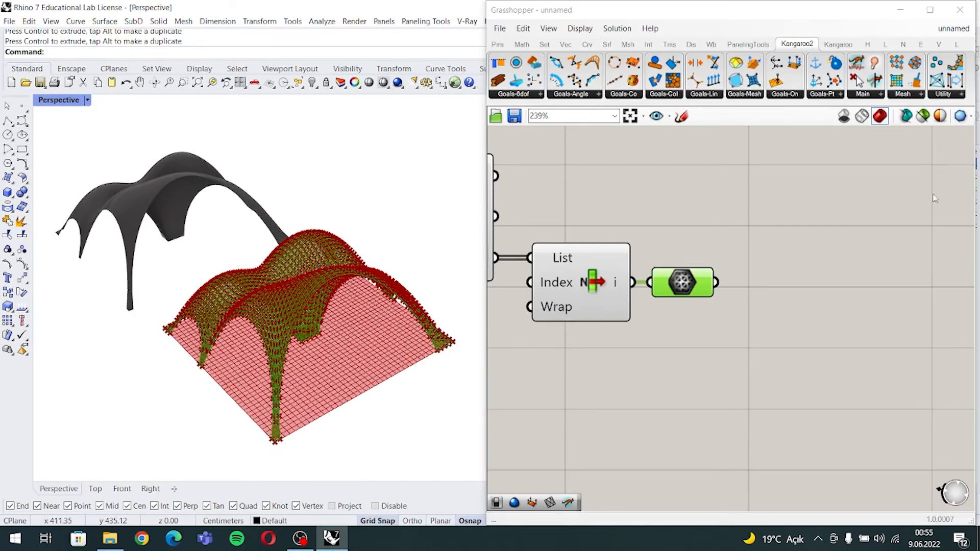
- Try an NGon DiamondDivide component with the Mesh parameter wired to its Surface input, and delete the component
{"action": "left_click", "coordinate": [902, 44]}
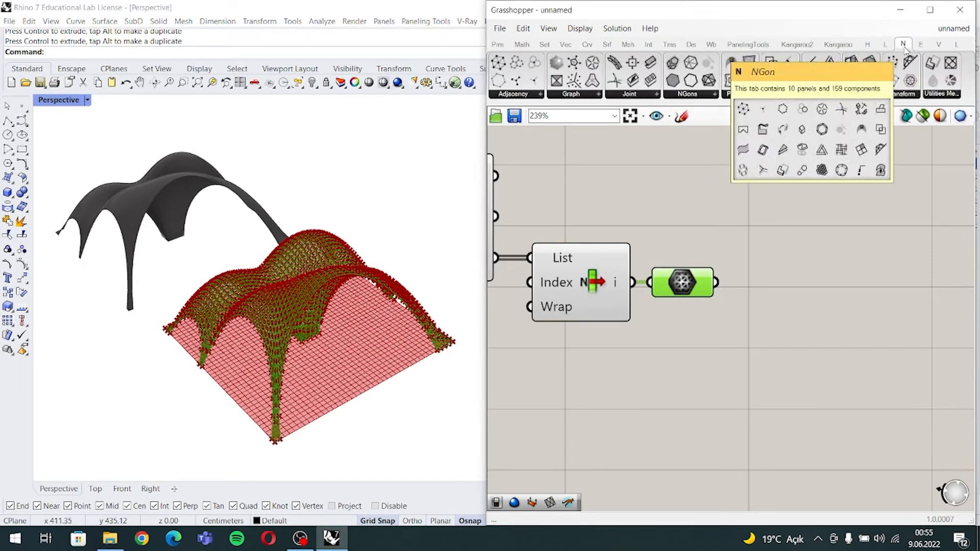
{"action": "left_click", "coordinate": [712, 45]}
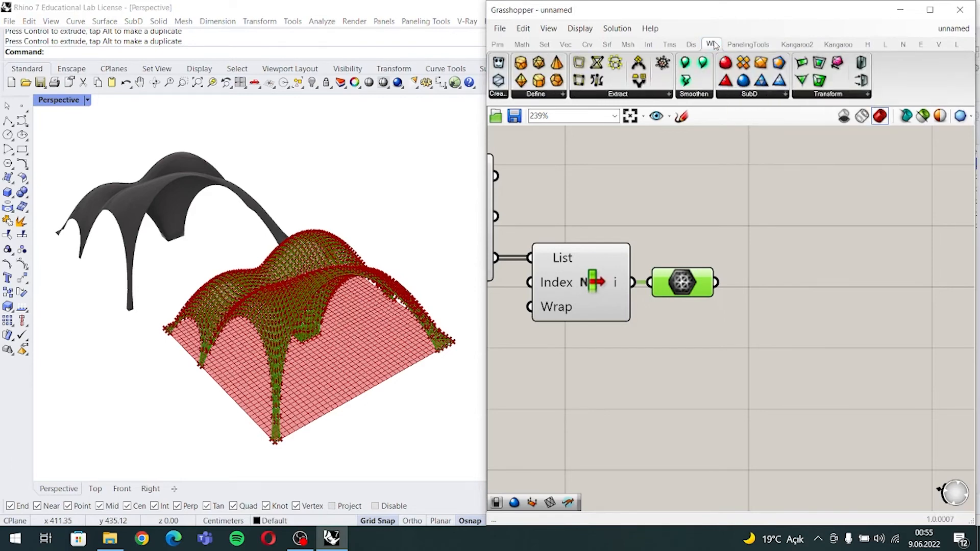
{"action": "left_click", "coordinate": [903, 45]}
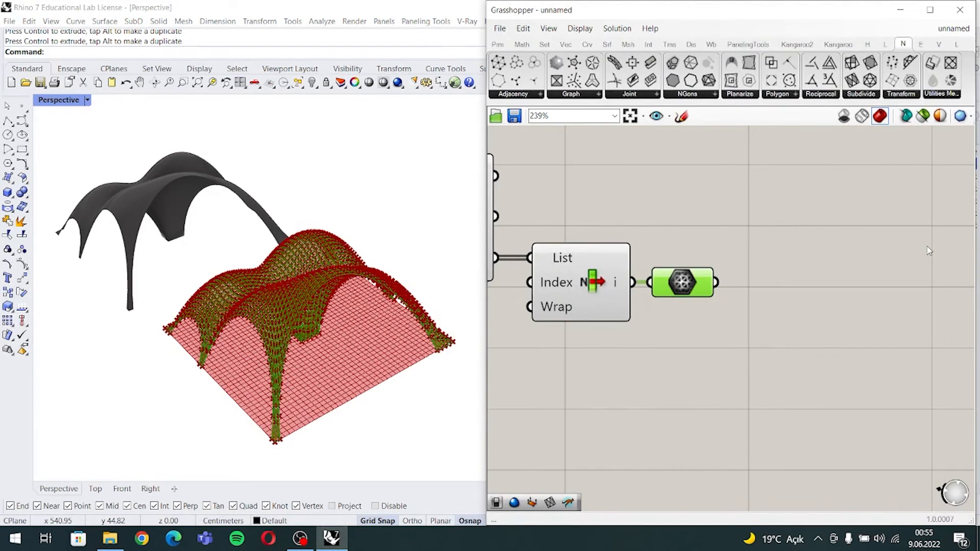
{"action": "left_click", "coordinate": [864, 97]}
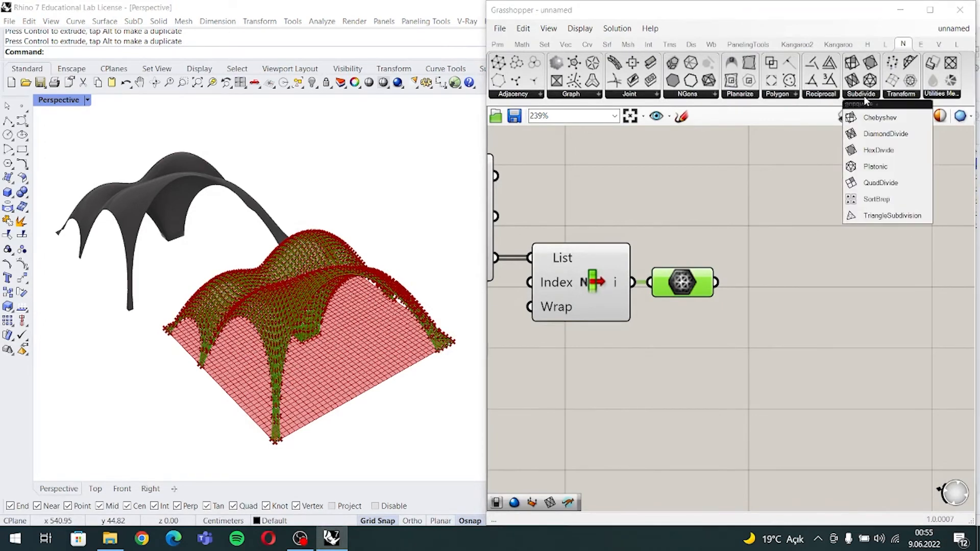
{"action": "left_click", "coordinate": [884, 133]}
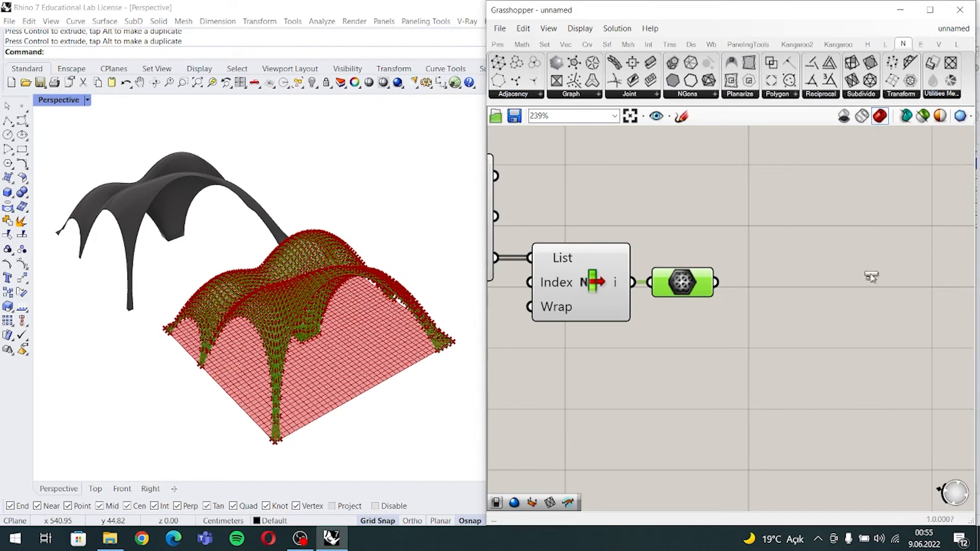
{"action": "left_click", "coordinate": [862, 248]}
{"action": "right_click_drag", "start_coordinate": [863, 288], "coordinate": [816, 285]}
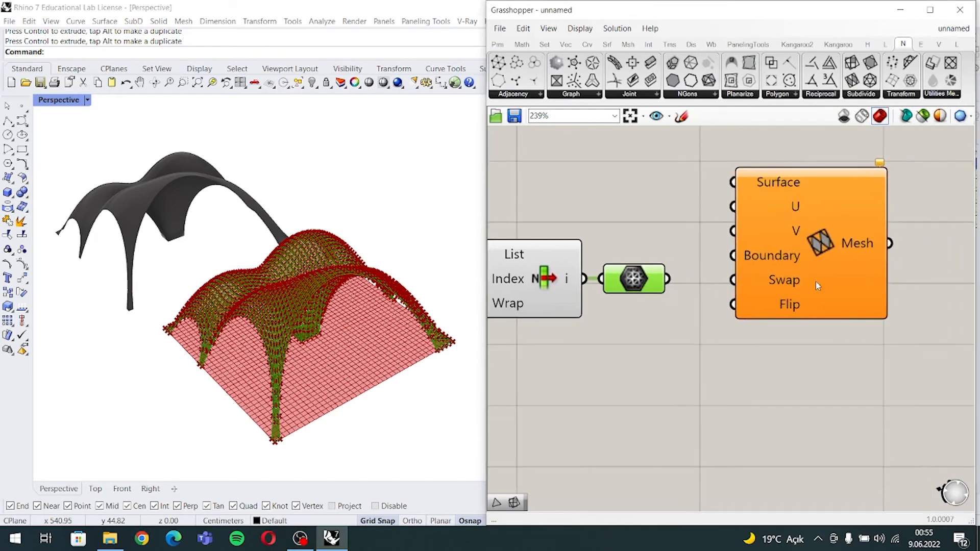
{"action": "left_click_drag", "start_coordinate": [702, 146], "coordinate": [829, 195]}
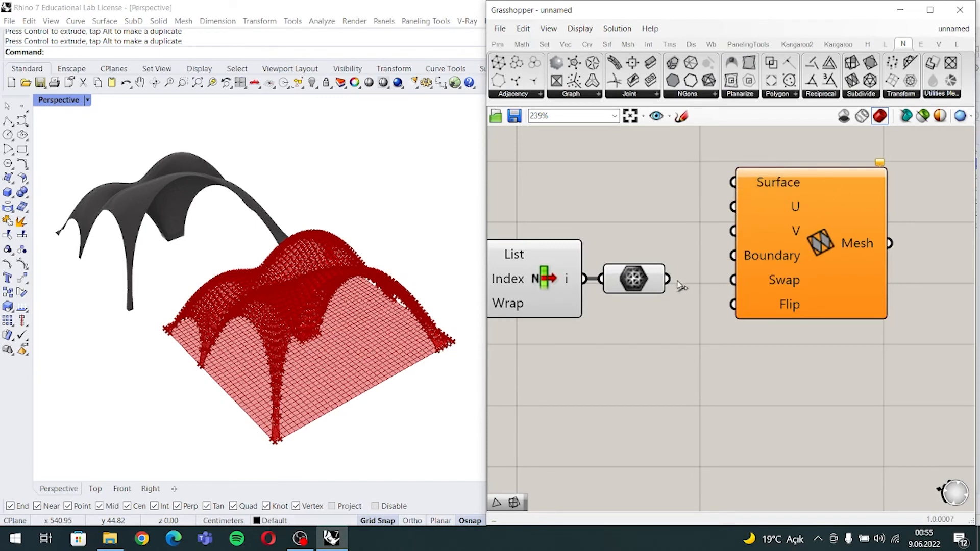
{"action": "left_click_drag", "start_coordinate": [668, 279], "coordinate": [732, 183]}
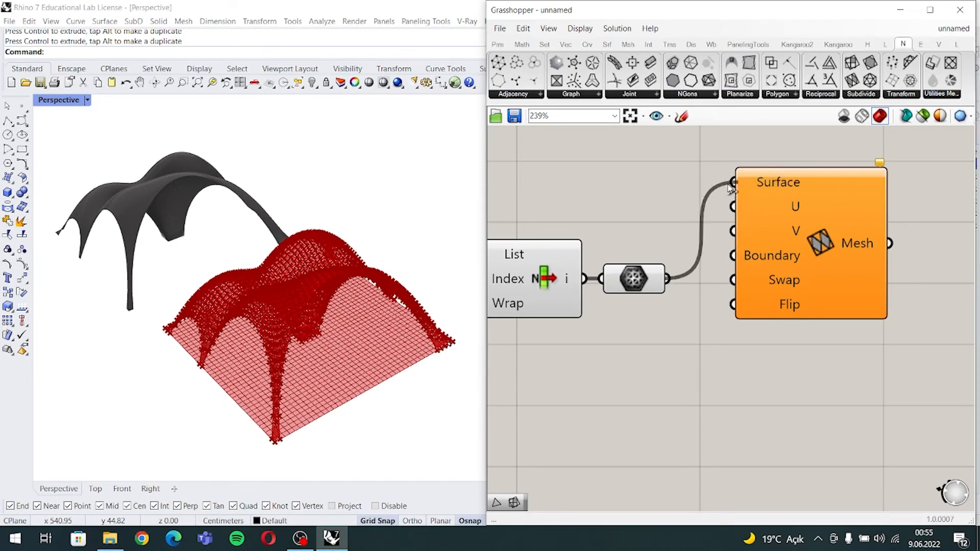
{"action": "left_click", "coordinate": [806, 244]}
{"action": "key", "text": "Delete"}
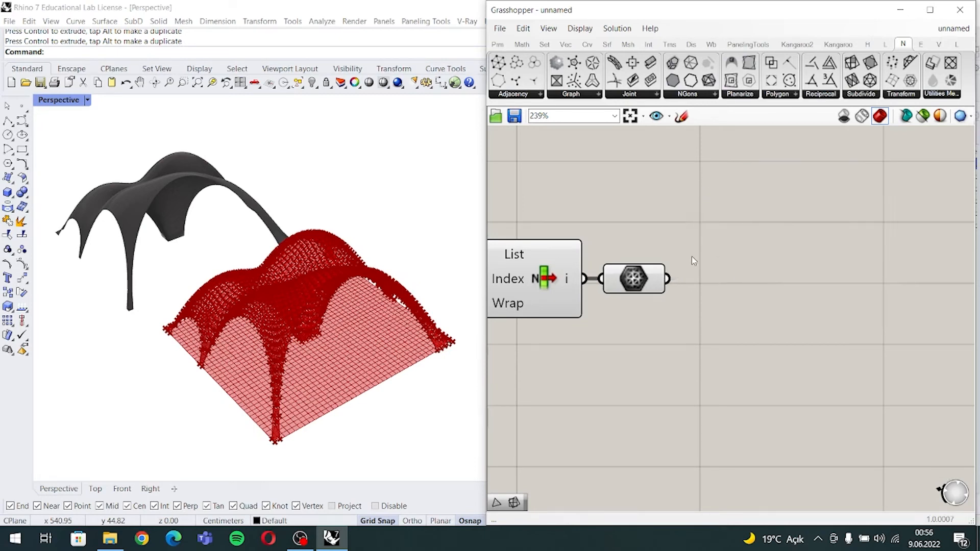
{"action": "left_click", "coordinate": [862, 94]}
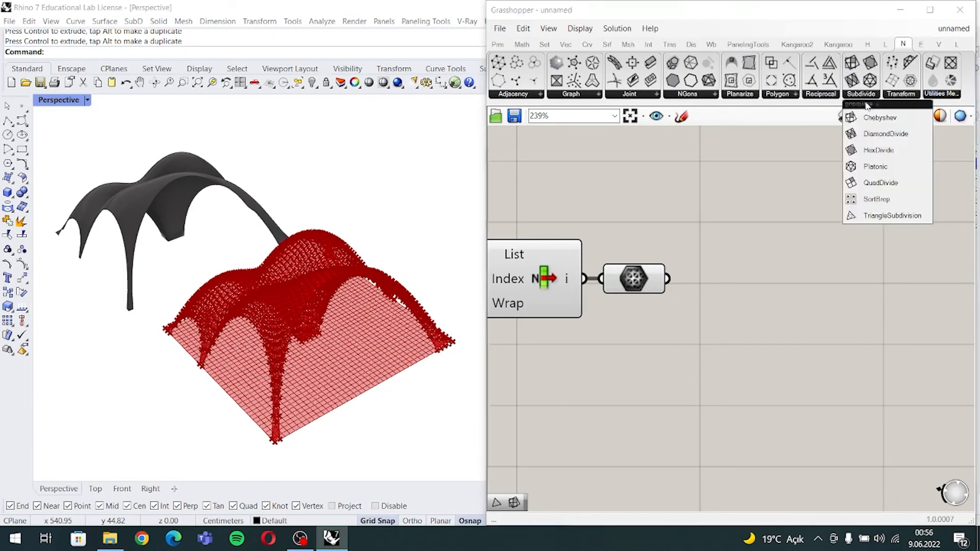
{"action": "left_click_drag", "start_coordinate": [885, 133], "coordinate": [836, 218]}
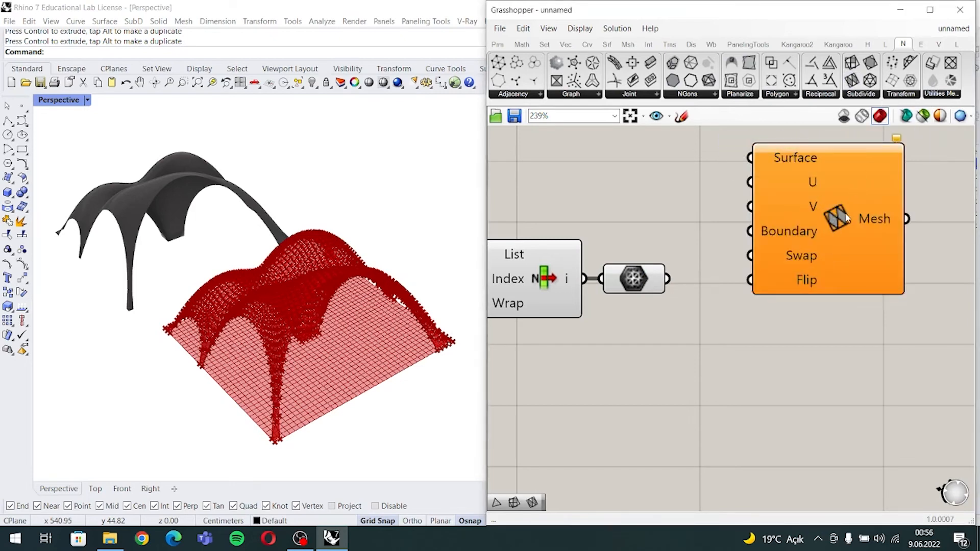
{"action": "key", "text": "Delete"}
- Add an NGon TriangleSubdivision component after the Mesh parameter and connect the parameter to its Mesh input
{"action": "left_click", "coordinate": [867, 96]}
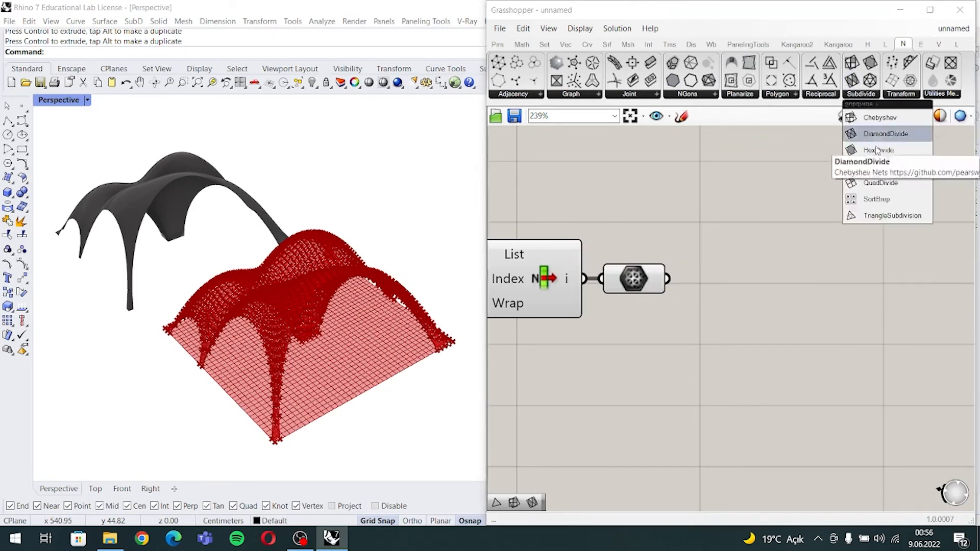
{"action": "left_click_drag", "start_coordinate": [892, 218], "coordinate": [794, 277]}
{"action": "left_click_drag", "start_coordinate": [720, 237], "coordinate": [811, 293]}
{"action": "left_click_drag", "start_coordinate": [668, 279], "coordinate": [746, 282]}
{"action": "left_click_drag", "start_coordinate": [813, 298], "coordinate": [794, 295]}
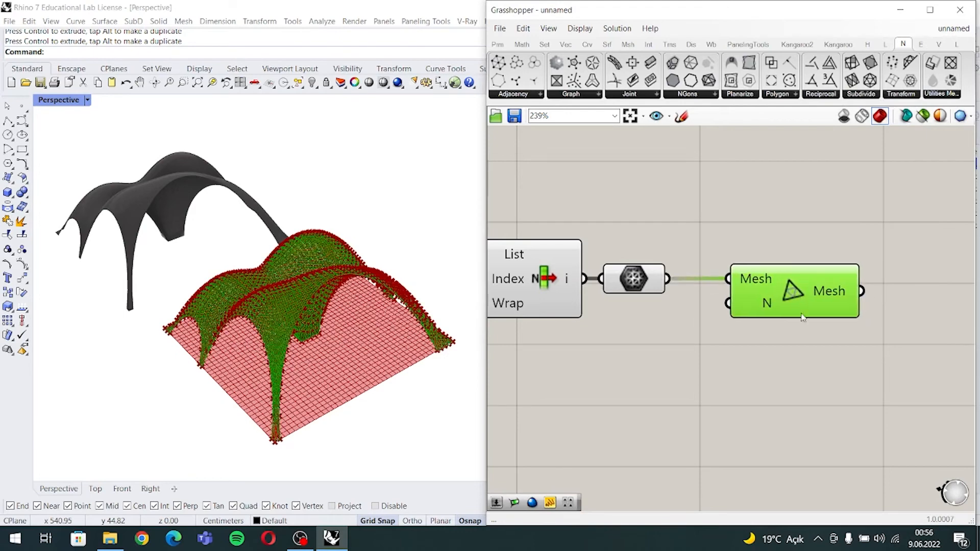
- Compare the original mesh faces with the TriangleSubdivision result by highlighting each component's geometry up close in the Perspective viewport
{"action": "right_click_drag", "start_coordinate": [462, 224], "coordinate": [491, 244]}
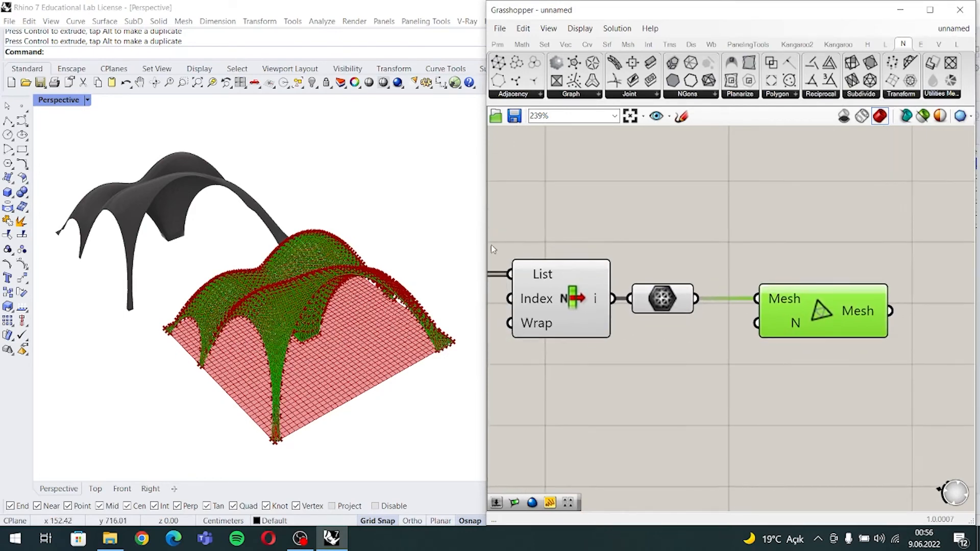
{"action": "right_click_drag", "start_coordinate": [292, 278], "coordinate": [319, 321]}
{"action": "scroll", "coordinate": [320, 322], "scroll_direction": "up", "scroll_amount": 3}
{"action": "scroll", "coordinate": [362, 385], "scroll_direction": "up", "scroll_amount": 4}
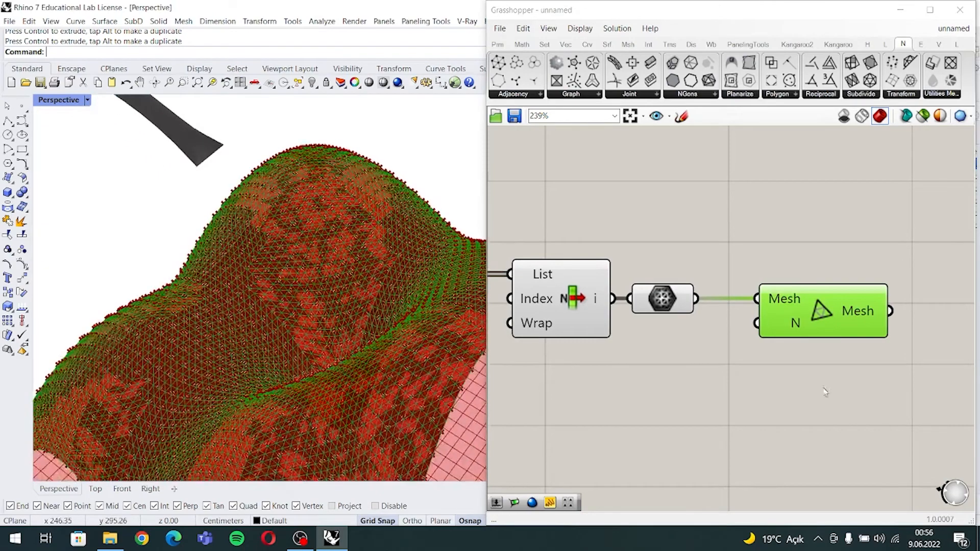
{"action": "left_click_drag", "start_coordinate": [736, 260], "coordinate": [793, 311]}
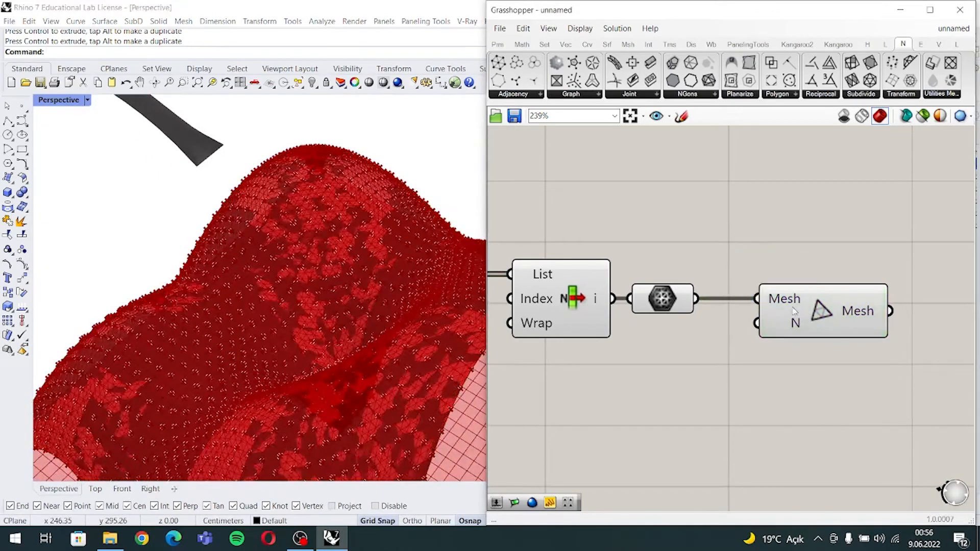
{"action": "left_click_drag", "start_coordinate": [633, 266], "coordinate": [716, 345]}
{"action": "right_click_drag", "start_coordinate": [715, 345], "coordinate": [697, 338]}
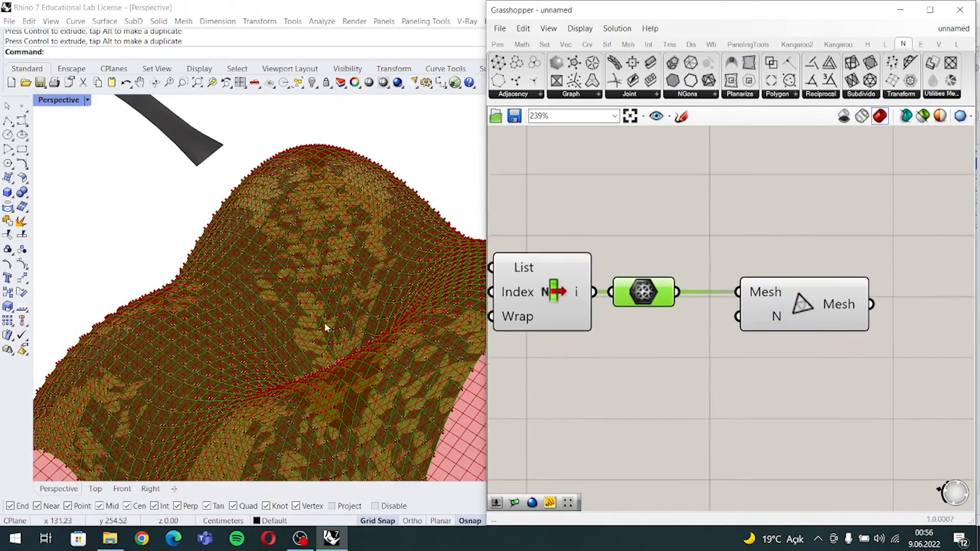
{"action": "scroll", "coordinate": [432, 374], "scroll_direction": "up", "scroll_amount": 5}
{"action": "scroll", "coordinate": [431, 374], "scroll_direction": "up", "scroll_amount": 3}
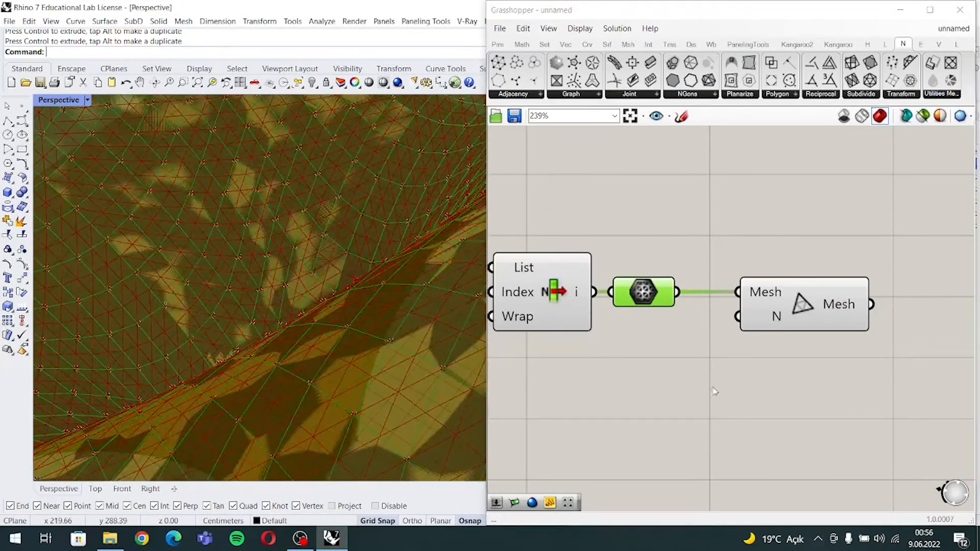
{"action": "left_click", "coordinate": [800, 314]}
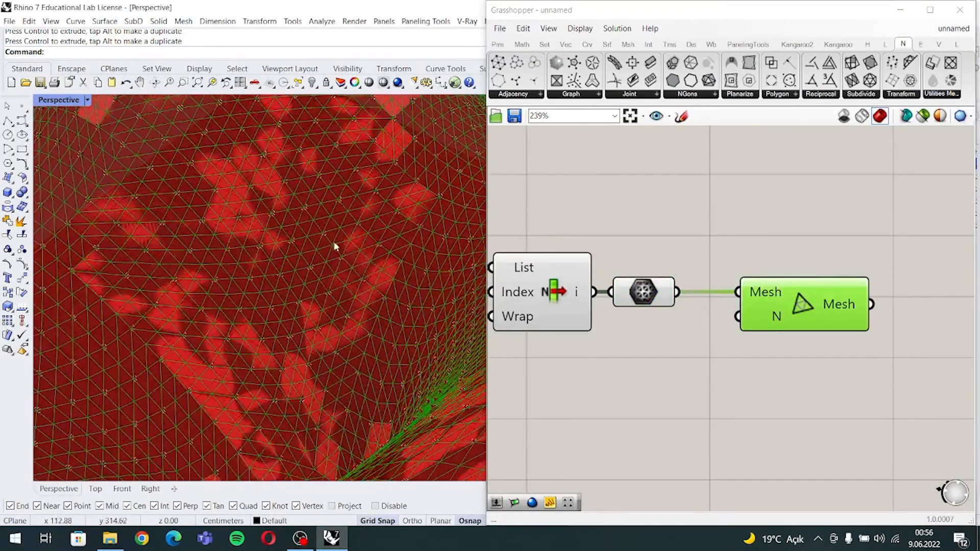
{"action": "right_click_drag", "start_coordinate": [334, 247], "coordinate": [358, 278], "text": "ctrl"}
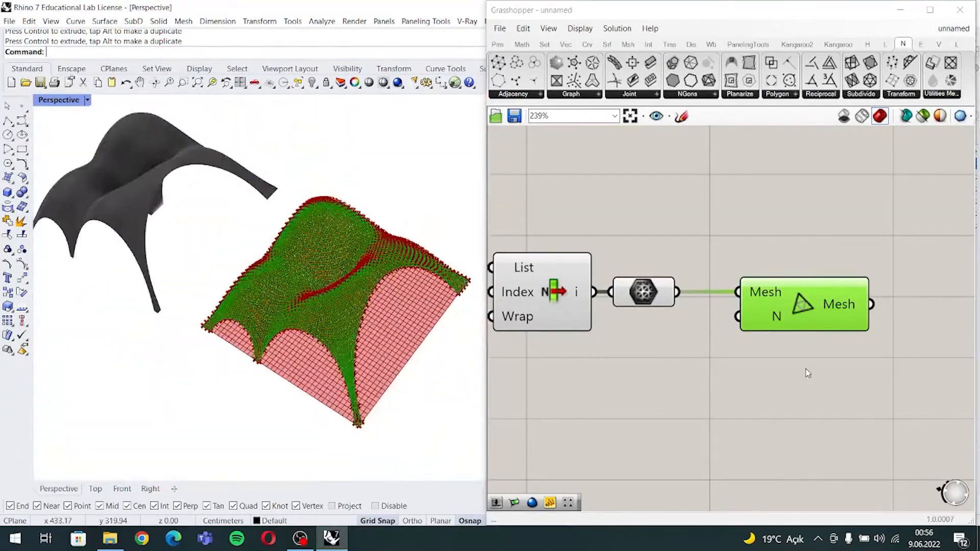
- Move TriangleSubdivision farther from the Mesh parameter and connect a 1<2<4 number slider to its N input
{"action": "right_click_drag", "start_coordinate": [807, 373], "coordinate": [722, 348]}
{"action": "left_click_drag", "start_coordinate": [689, 297], "coordinate": [866, 298]}
{"action": "double_click", "coordinate": [658, 343]}
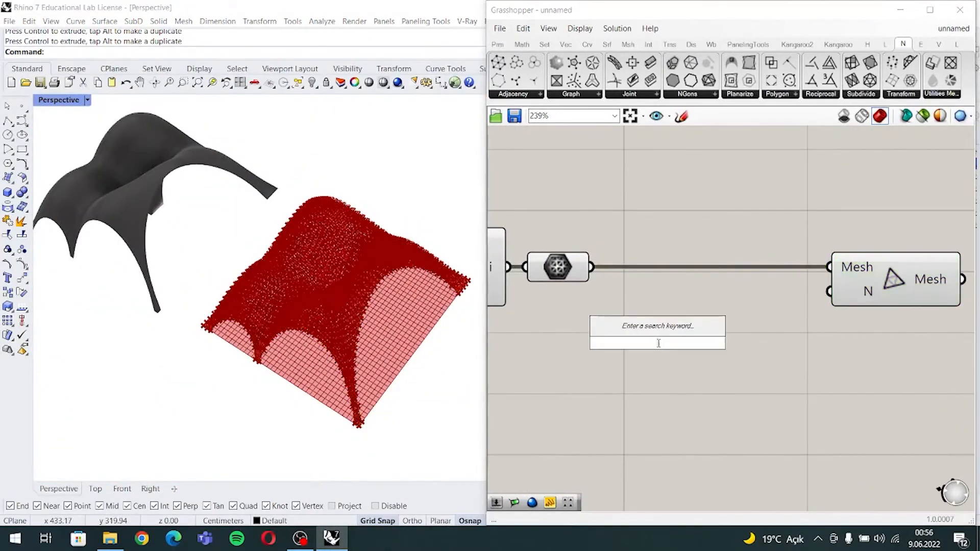
{"action": "type", "text": "1<2<"}
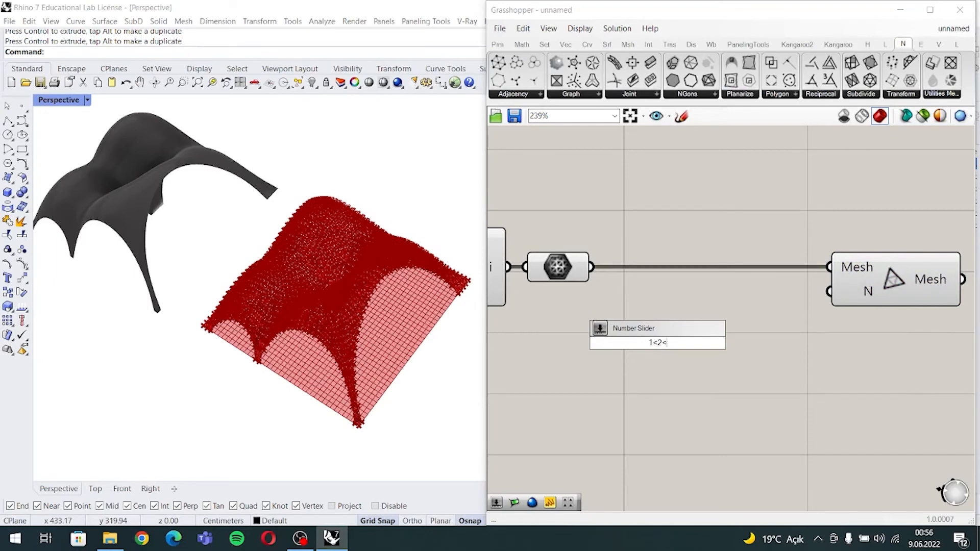
{"action": "type", "text": "4"}
{"action": "key", "text": "Return"}
{"action": "left_click_drag", "start_coordinate": [784, 342], "coordinate": [770, 307]}
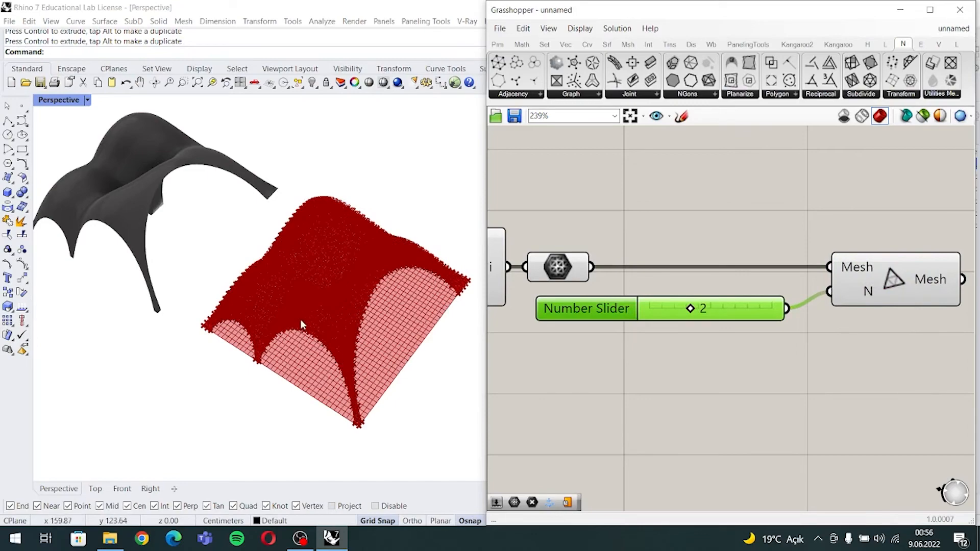
- Examine the subdivided mesh with different N slider values, including 1, and return the slider to 2
{"action": "scroll", "coordinate": [301, 318], "scroll_direction": "up", "scroll_amount": 8}
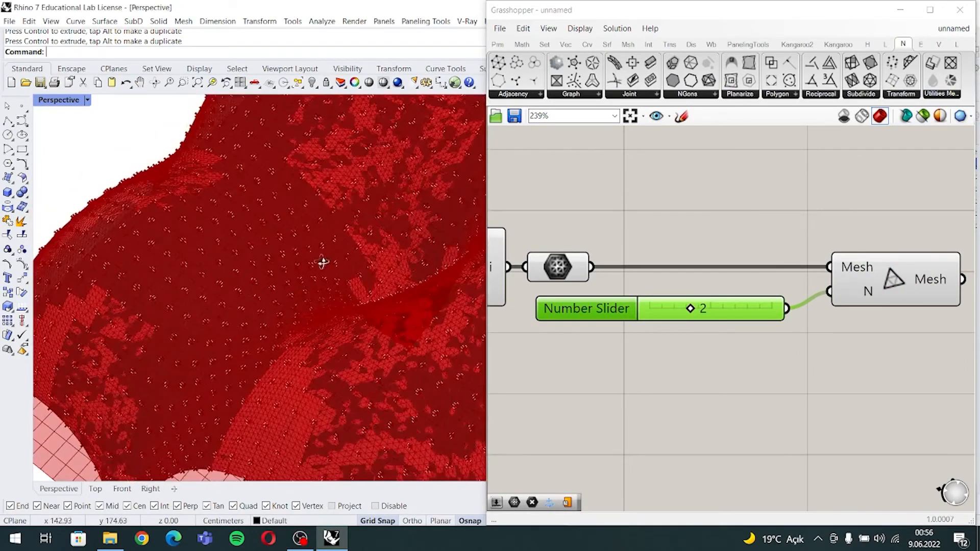
{"action": "scroll", "coordinate": [388, 288], "scroll_direction": "up", "scroll_amount": 3}
{"action": "left_click_drag", "start_coordinate": [689, 310], "coordinate": [790, 309]}
{"action": "left_click_drag", "start_coordinate": [724, 309], "coordinate": [626, 313]}
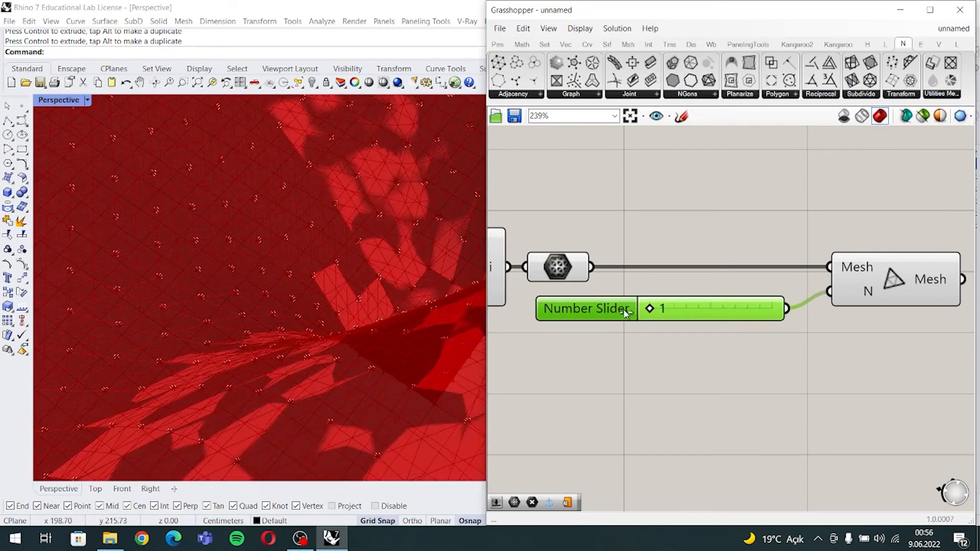
{"action": "scroll", "coordinate": [286, 273], "scroll_direction": "down", "scroll_amount": 5}
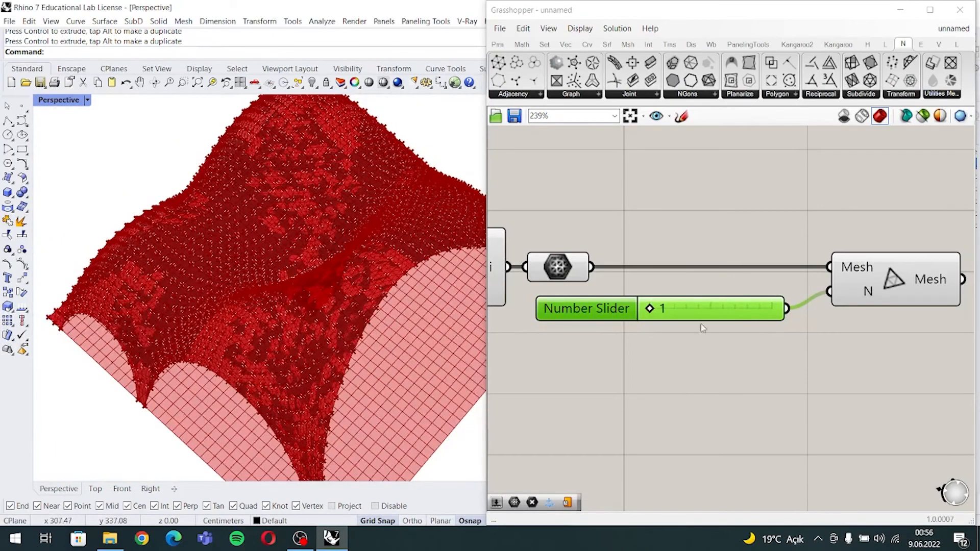
{"action": "left_click", "coordinate": [654, 315]}
{"action": "left_click_drag", "start_coordinate": [673, 316], "coordinate": [713, 315]}
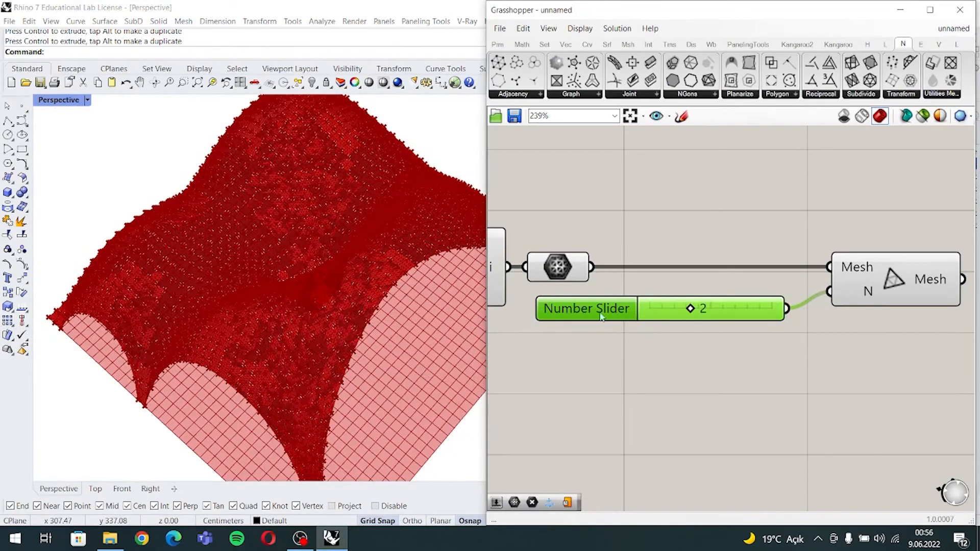
- Add a Mesh parameter after TriangleSubdivision and connect the component's Mesh output to it
{"action": "scroll", "coordinate": [316, 284], "scroll_direction": "down", "scroll_amount": 5}
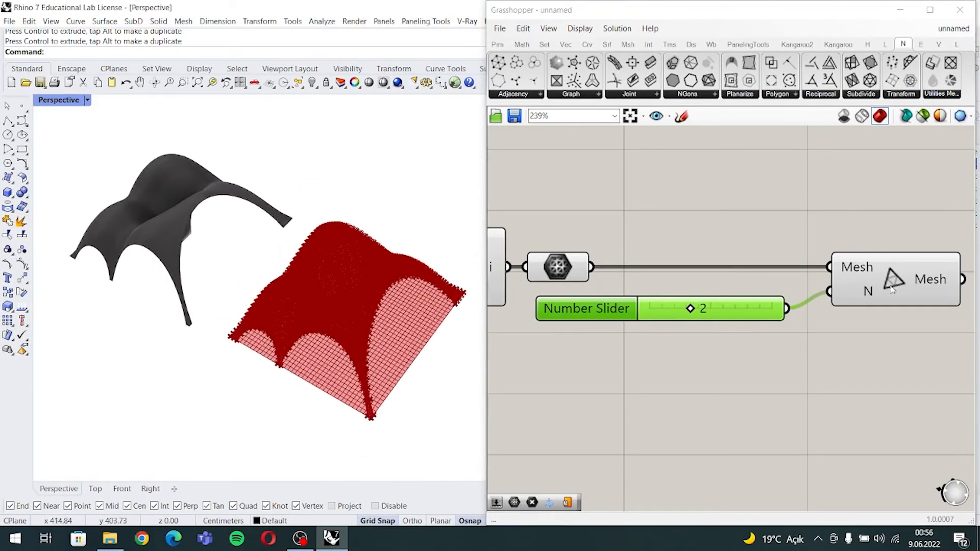
{"action": "right_click_drag", "start_coordinate": [890, 286], "coordinate": [607, 287]}
{"action": "double_click", "coordinate": [763, 300]}
{"action": "type", "text": "mesh"}
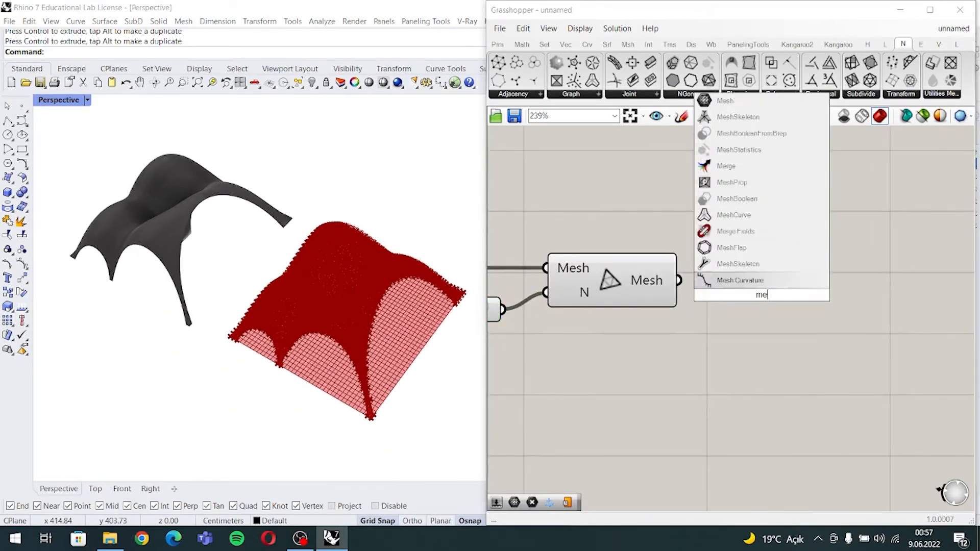
{"action": "key", "text": "Return"}
{"action": "left_click", "coordinate": [760, 296]}
{"action": "scroll", "coordinate": [760, 296], "scroll_direction": "up", "scroll_amount": 1}
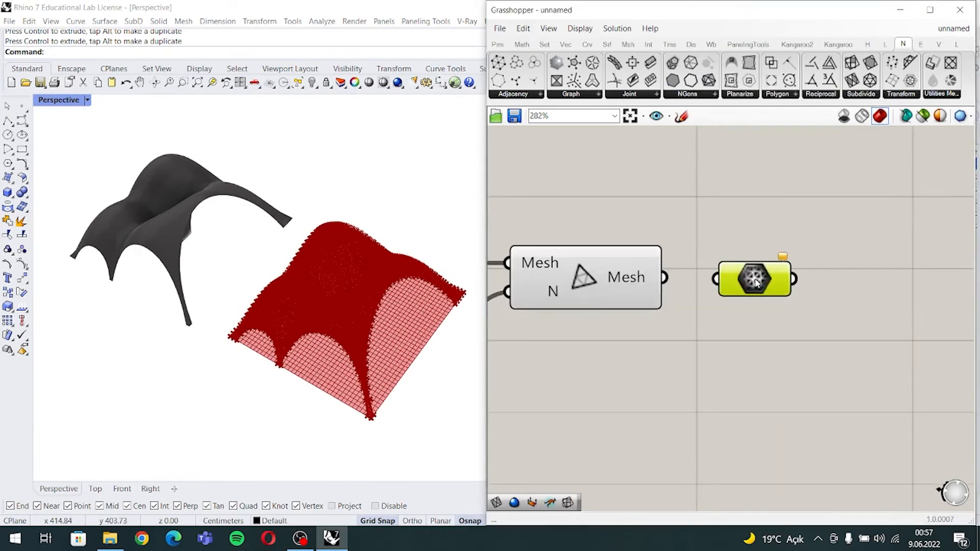
{"action": "left_click_drag", "start_coordinate": [711, 279], "coordinate": [712, 279]}
{"action": "left_click_drag", "start_coordinate": [745, 280], "coordinate": [736, 280]}
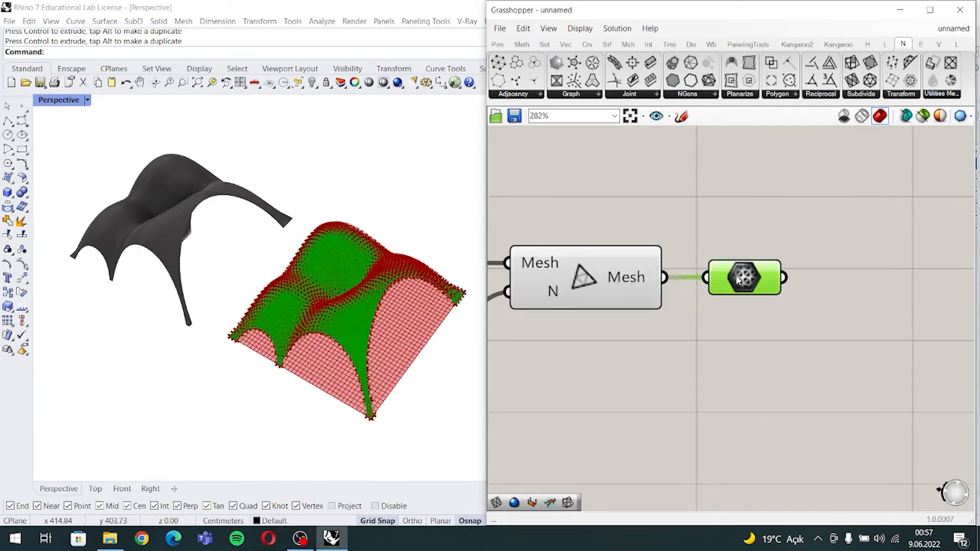
- Move the new Mesh parameter and the N number slider closer to TriangleSubdivision
{"action": "left_click_drag", "start_coordinate": [696, 237], "coordinate": [800, 330]}
{"action": "left_click_drag", "start_coordinate": [743, 285], "coordinate": [734, 282]}
{"action": "left_click", "coordinate": [737, 323]}
{"action": "scroll", "coordinate": [715, 321], "scroll_direction": "down", "scroll_amount": 4}
{"action": "right_click_drag", "start_coordinate": [565, 317], "coordinate": [671, 312]}
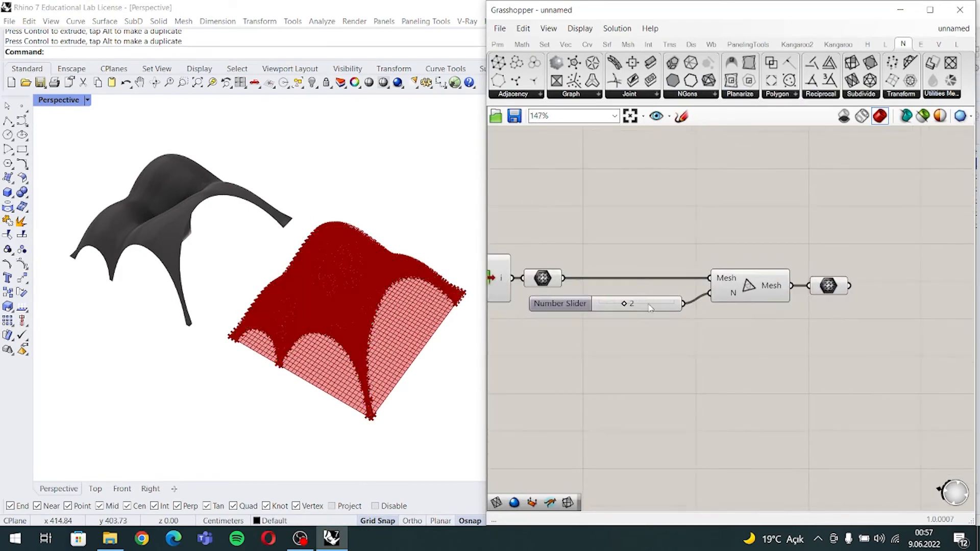
{"action": "left_click_drag", "start_coordinate": [649, 306], "coordinate": [658, 302]}
{"action": "right_click_drag", "start_coordinate": [773, 313], "coordinate": [793, 345]}
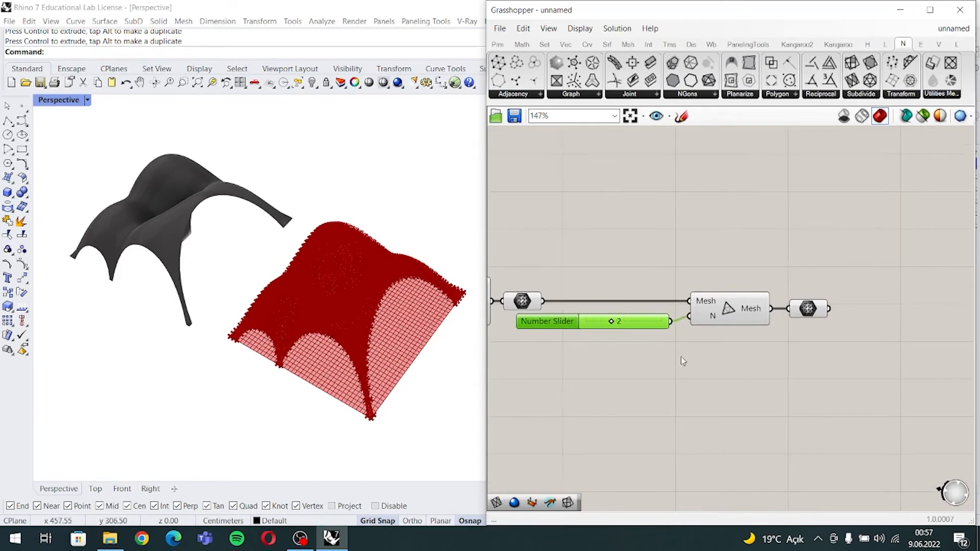
- Bake the Mesh parameter after TriangleSubdivision onto Layer 01 without grouping
{"action": "left_click", "coordinate": [817, 306]}
{"action": "right_click", "coordinate": [817, 309]}
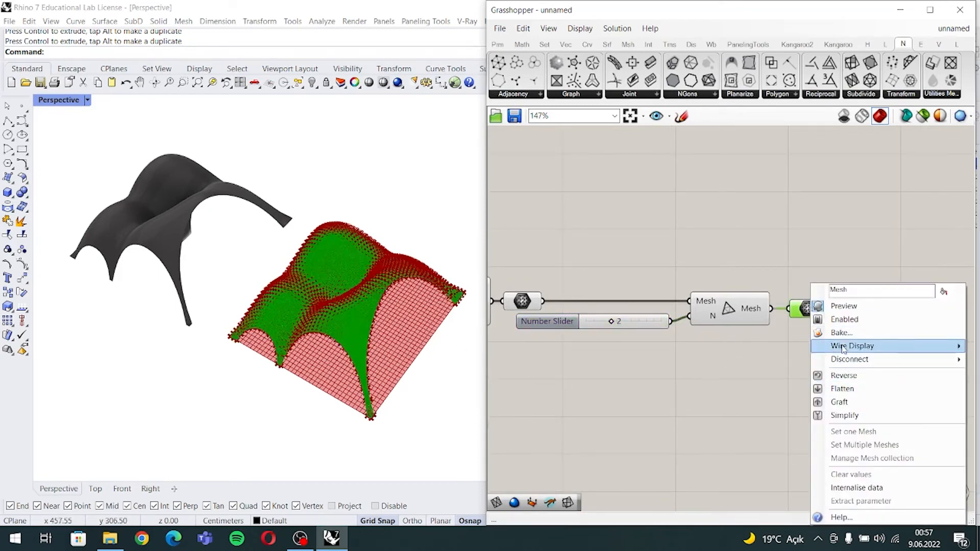
{"action": "left_click", "coordinate": [839, 332]}
{"action": "left_click", "coordinate": [817, 247]}
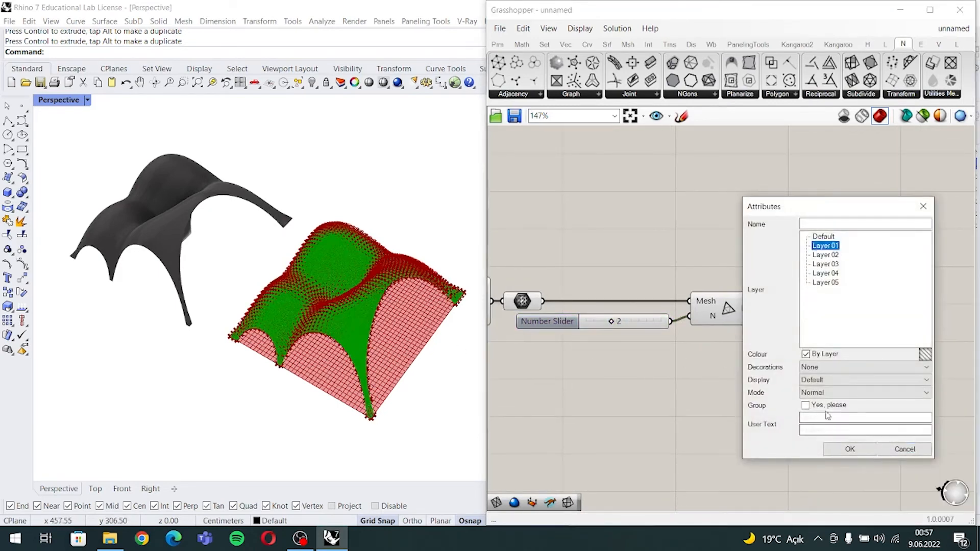
{"action": "left_click", "coordinate": [844, 452]}
{"action": "left_click", "coordinate": [498, 340]}
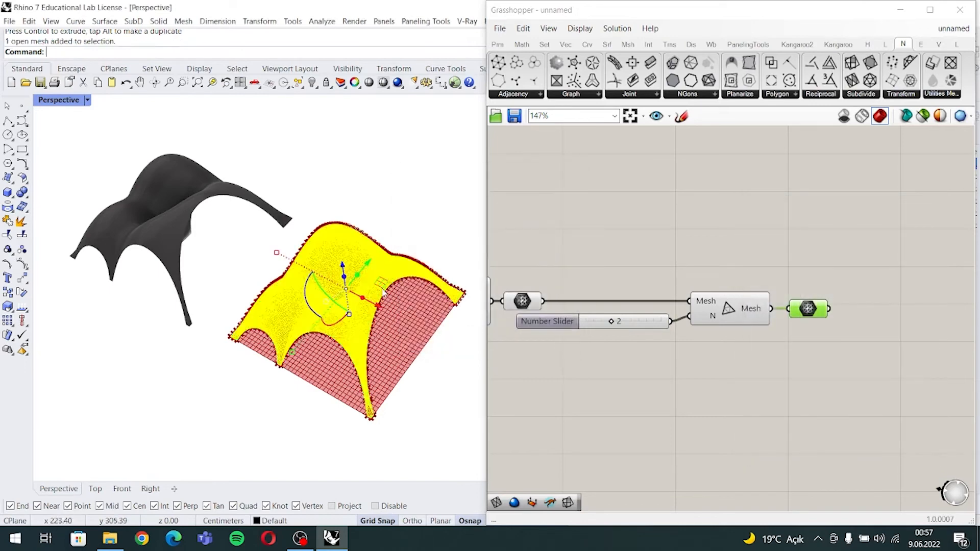
- Move the baked triangulated mesh away from the Grasshopper preview and place it beside the earlier baked canopy
{"action": "left_click_drag", "start_coordinate": [369, 263], "coordinate": [236, 390]}
{"action": "scroll", "coordinate": [239, 385], "scroll_direction": "down", "scroll_amount": 5}
{"action": "left_click", "coordinate": [327, 418]}
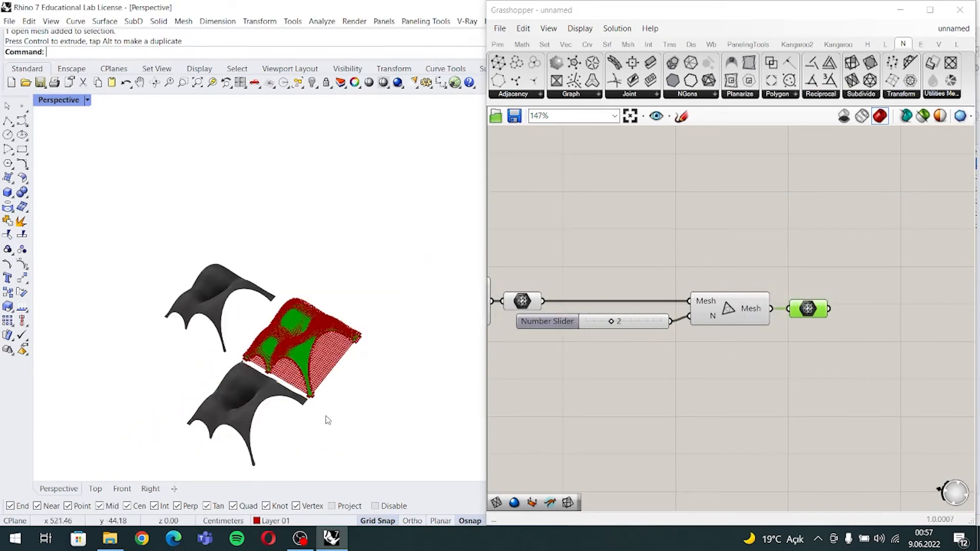
{"action": "right_click_drag", "start_coordinate": [327, 419], "coordinate": [288, 399]}
{"action": "left_click", "coordinate": [289, 403]}
{"action": "left_click_drag", "start_coordinate": [283, 374], "coordinate": [188, 331]}
{"action": "left_click", "coordinate": [229, 367]}
- Compare the two baked canopy meshes up close from several angles, highlighting each one in the viewport
{"action": "scroll", "coordinate": [171, 355], "scroll_direction": "up", "scroll_amount": 11}
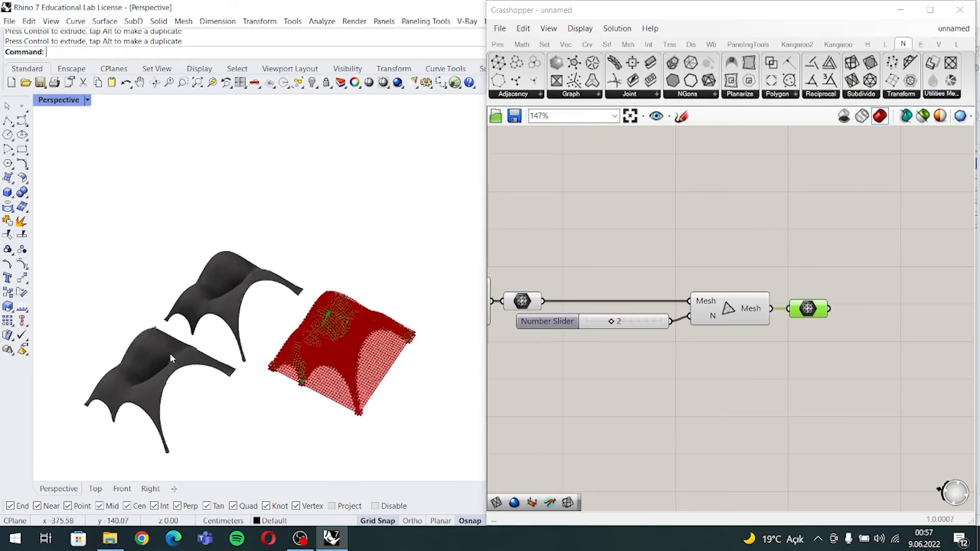
{"action": "right_click_drag", "start_coordinate": [300, 250], "coordinate": [236, 292]}
{"action": "scroll", "coordinate": [264, 233], "scroll_direction": "up", "scroll_amount": 5}
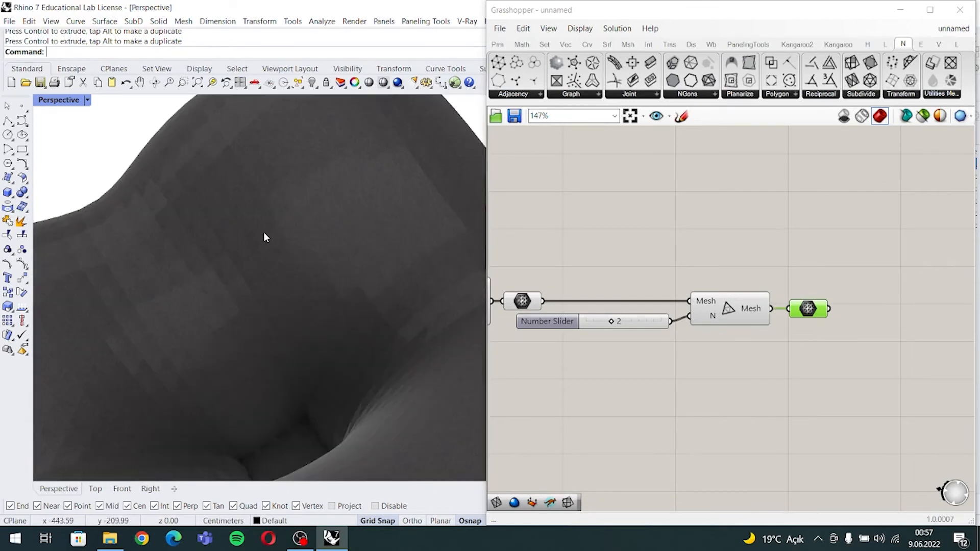
{"action": "scroll", "coordinate": [263, 233], "scroll_direction": "down", "scroll_amount": 8}
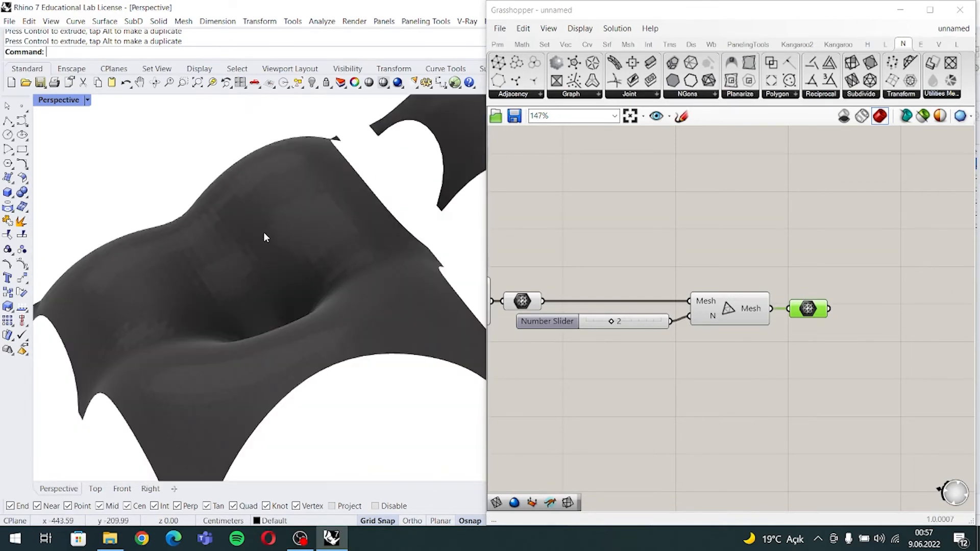
{"action": "right_click_drag", "start_coordinate": [264, 233], "coordinate": [229, 272], "text": "shift"}
{"action": "scroll", "coordinate": [229, 272], "scroll_direction": "down", "scroll_amount": 5}
{"action": "right_click_drag", "start_coordinate": [320, 301], "coordinate": [294, 275], "text": "shift"}
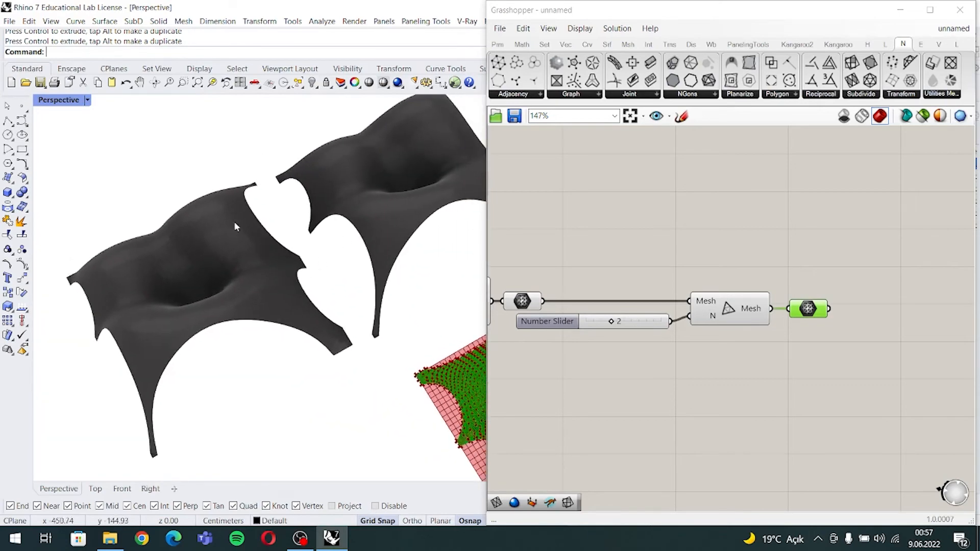
{"action": "right_click_drag", "start_coordinate": [259, 248], "coordinate": [239, 274]}
{"action": "left_click", "coordinate": [177, 255]}
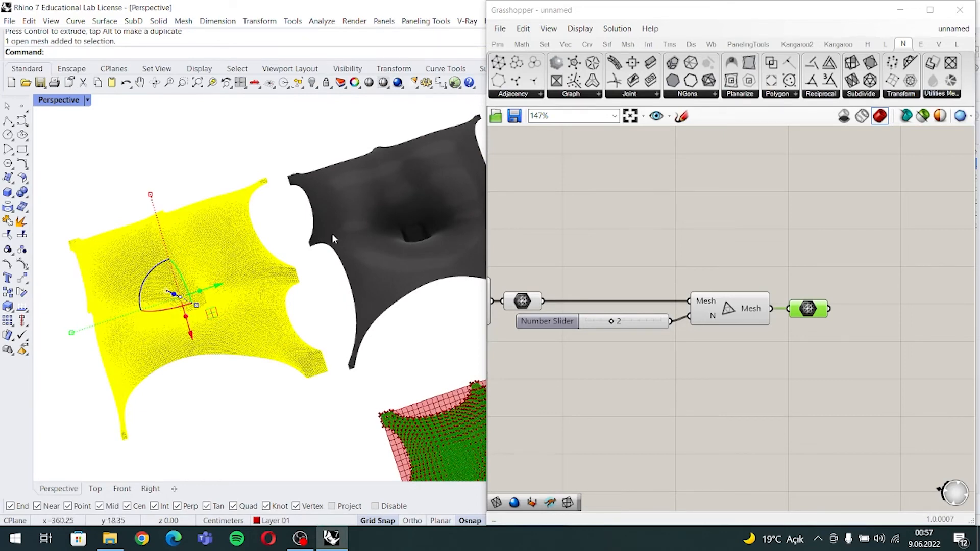
{"action": "left_click", "coordinate": [385, 253]}
{"action": "right_click_drag", "start_coordinate": [269, 206], "coordinate": [360, 338]}
{"action": "key", "text": "Escape"}
- Move the N slider, TriangleSubdivision and its output Mesh parameter above the main graph and turn off their preview
{"action": "left_click_drag", "start_coordinate": [793, 380], "coordinate": [598, 295]}
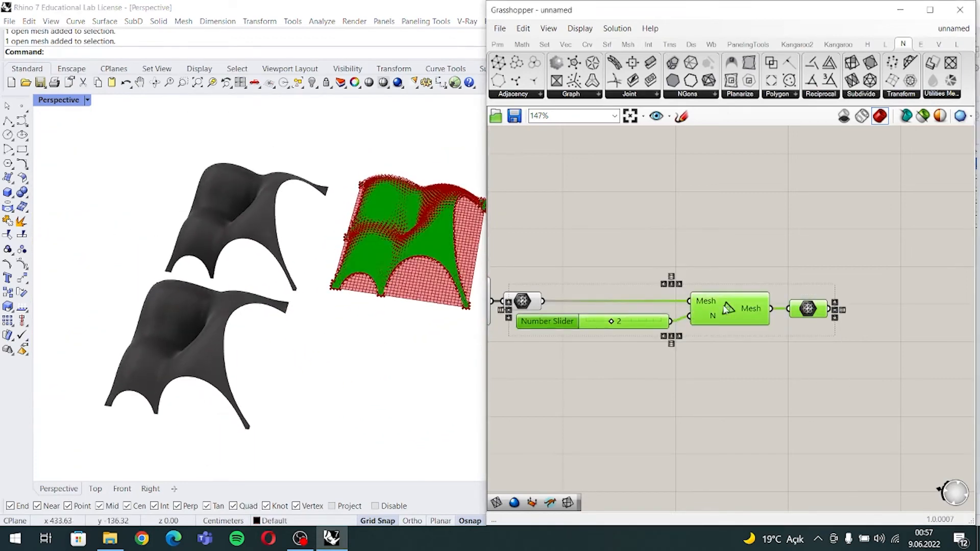
{"action": "left_click_drag", "start_coordinate": [725, 310], "coordinate": [679, 164]}
{"action": "left_click", "coordinate": [722, 260]}
{"action": "left_click_drag", "start_coordinate": [784, 188], "coordinate": [534, 129]}
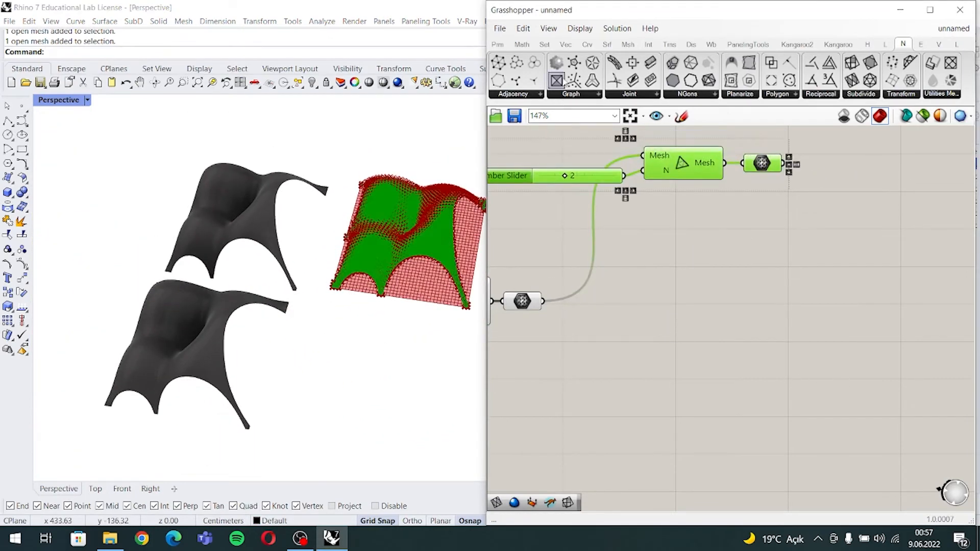
{"action": "left_click", "coordinate": [617, 28]}
{"action": "left_click", "coordinate": [663, 209]}
{"action": "left_click", "coordinate": [676, 255]}
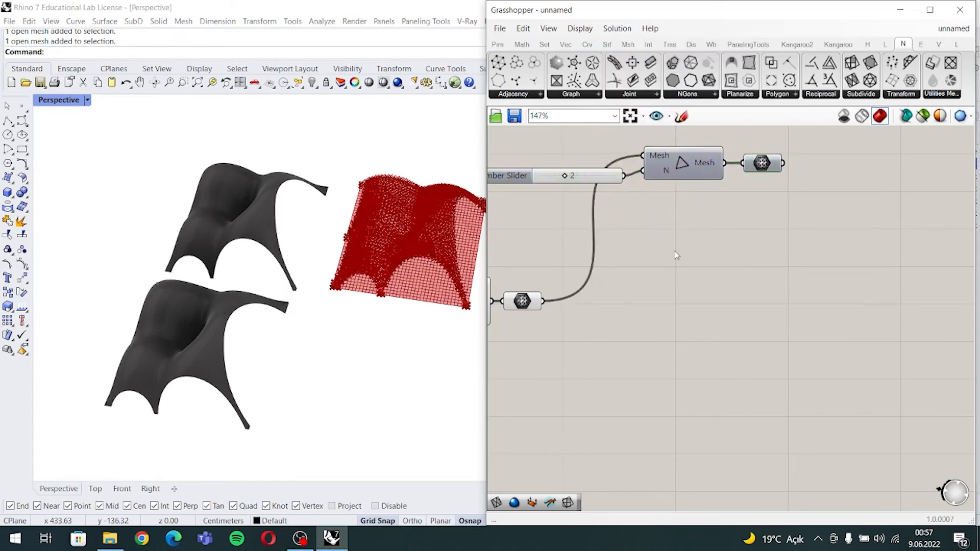
{"action": "right_click_drag", "start_coordinate": [676, 255], "coordinate": [726, 243]}
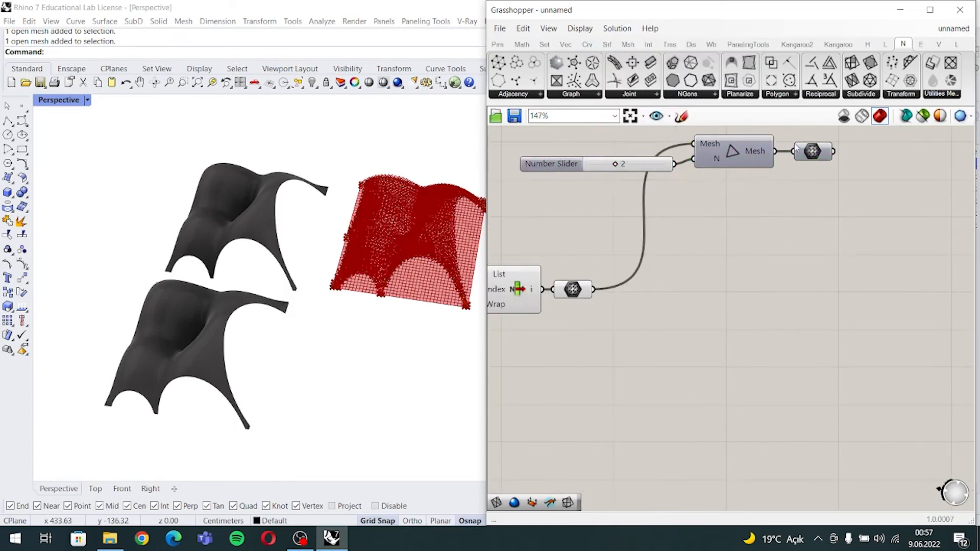
- Add a Weaverbird's Loop Subdivision component and connect the canopy's Mesh parameter to its Mesh/Curves input
{"action": "left_click", "coordinate": [711, 44]}
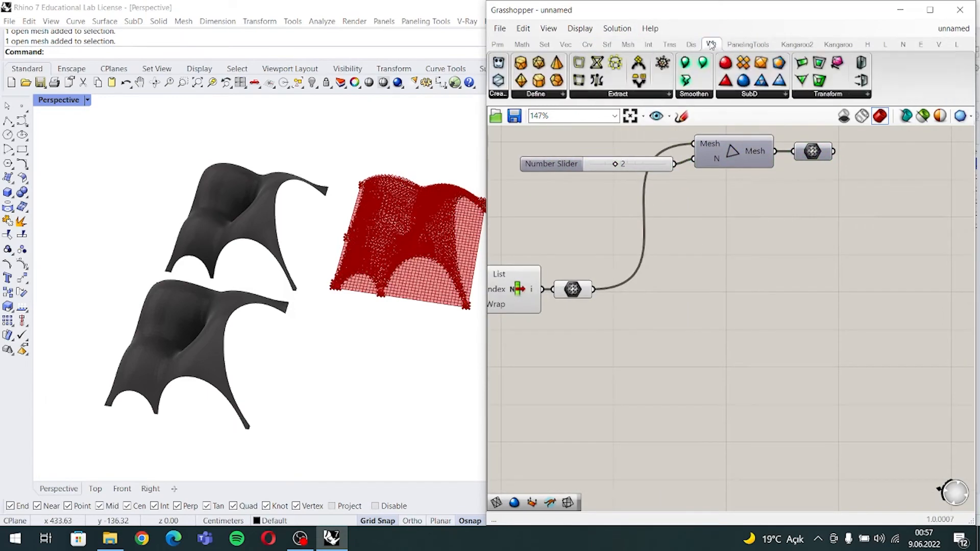
{"action": "left_click", "coordinate": [767, 95]}
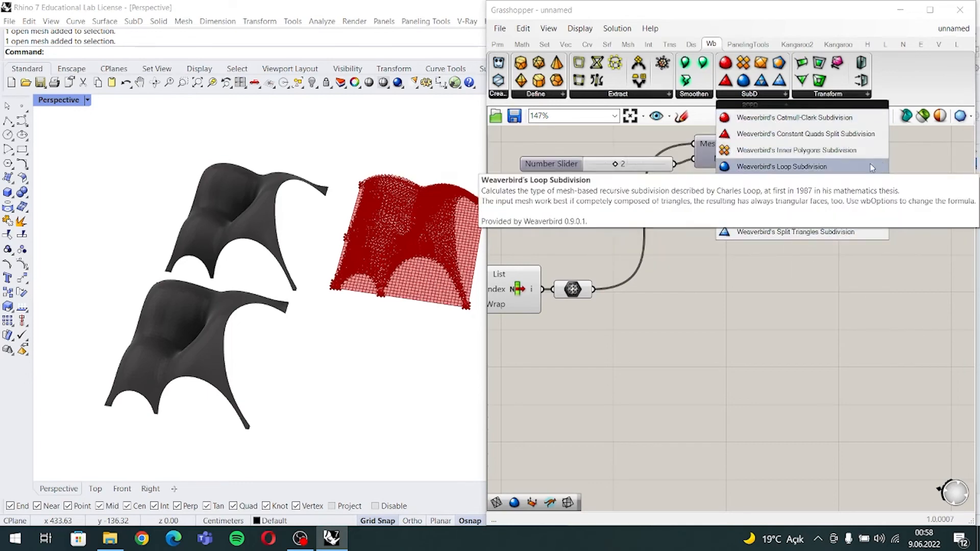
{"action": "left_click", "coordinate": [867, 167]}
{"action": "left_click", "coordinate": [708, 322]}
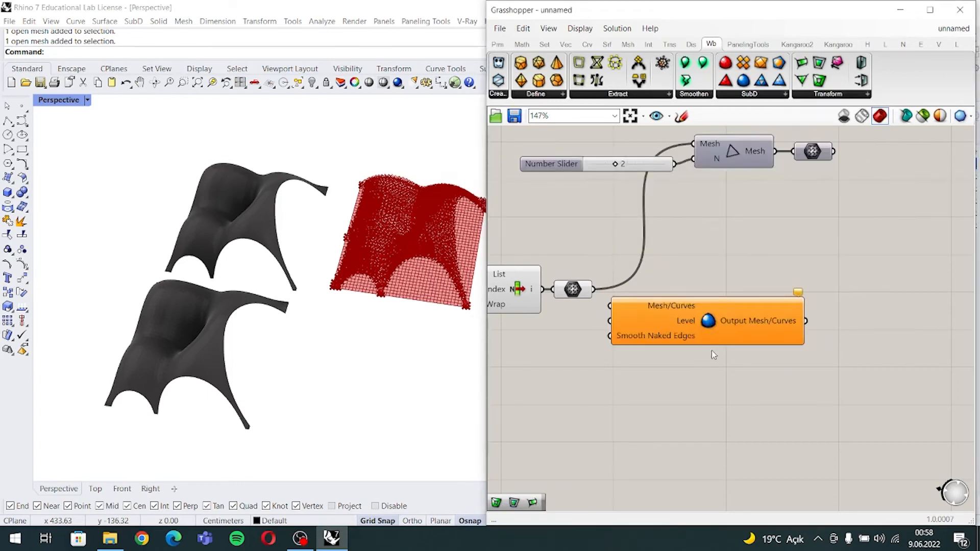
{"action": "left_click_drag", "start_coordinate": [709, 329], "coordinate": [742, 361]}
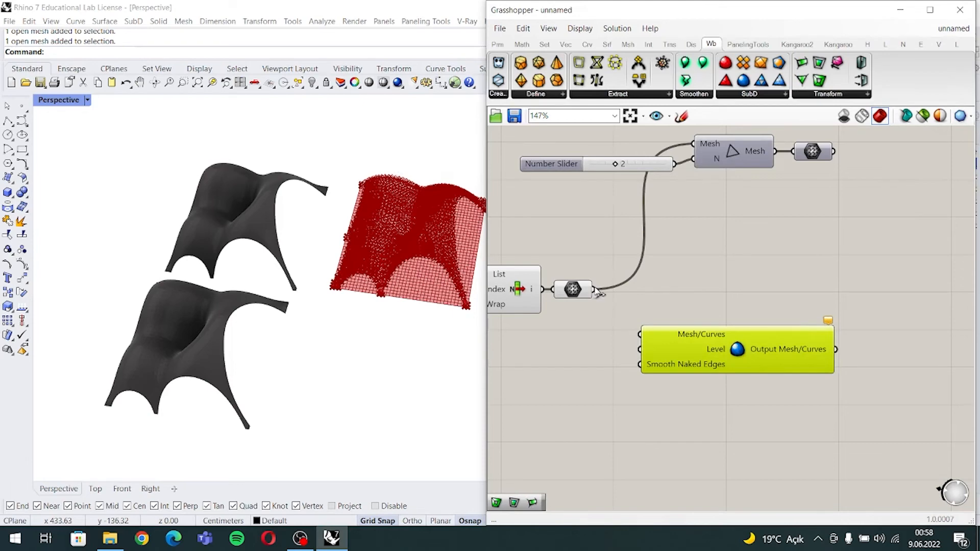
{"action": "left_click_drag", "start_coordinate": [595, 290], "coordinate": [640, 334]}
{"action": "left_click_drag", "start_coordinate": [740, 339], "coordinate": [752, 328]}
{"action": "right_click_drag", "start_coordinate": [443, 232], "coordinate": [387, 269]}
{"action": "scroll", "coordinate": [380, 247], "scroll_direction": "up", "scroll_amount": 5}
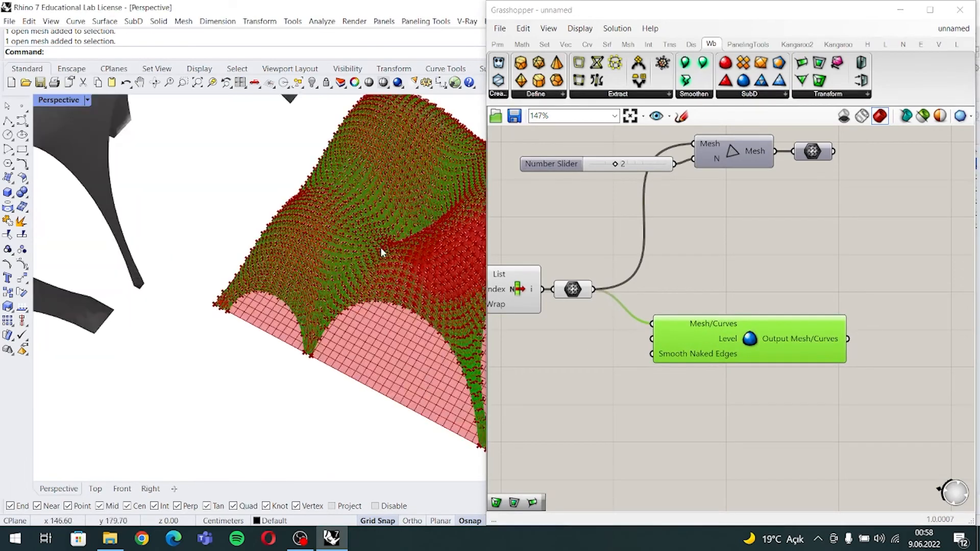
{"action": "scroll", "coordinate": [363, 249], "scroll_direction": "down", "scroll_amount": 2}
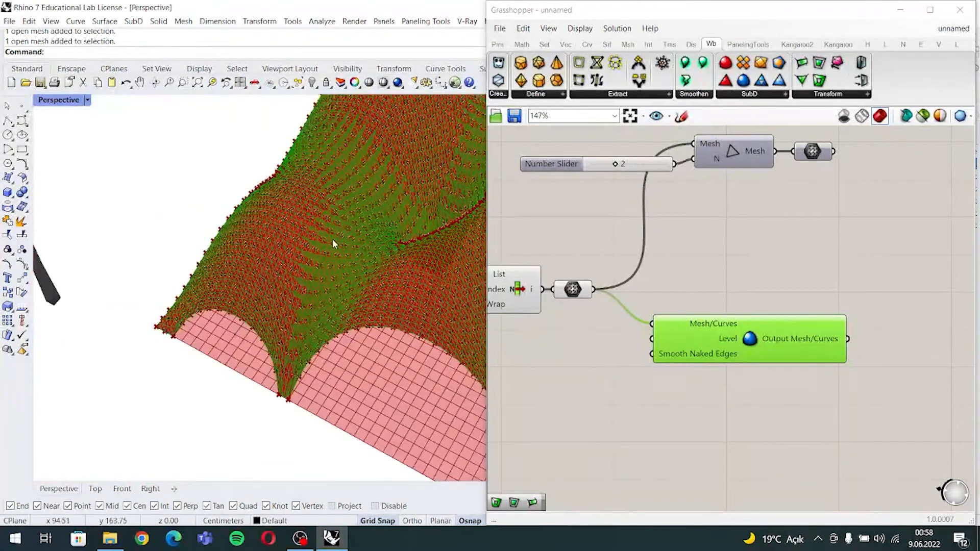
{"action": "scroll", "coordinate": [330, 238], "scroll_direction": "down", "scroll_amount": 5}
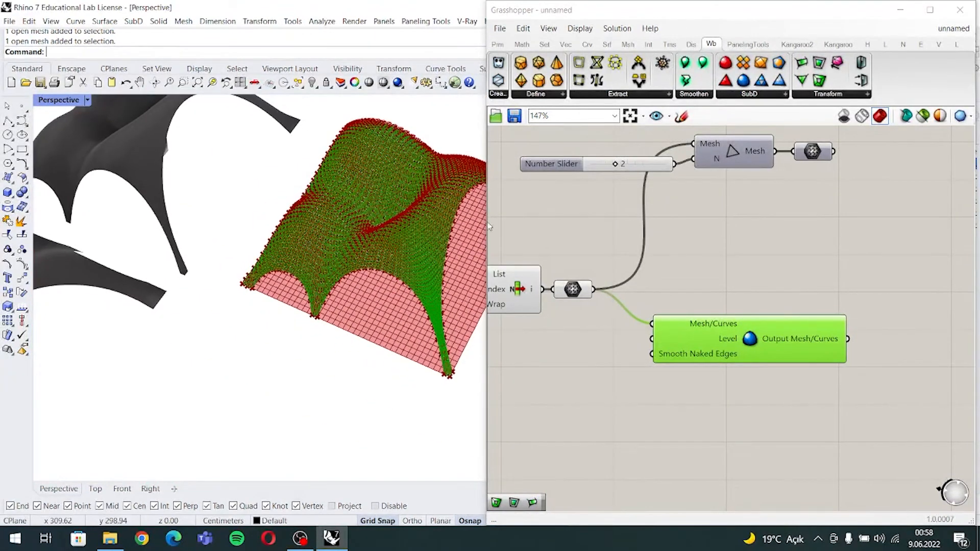
- Move the TriangleSubdivision group slightly down, closer to the Loop Subdivision component
{"action": "left_click_drag", "start_coordinate": [838, 201], "coordinate": [558, 147]}
{"action": "left_click_drag", "start_coordinate": [718, 149], "coordinate": [729, 178]}
{"action": "left_click", "coordinate": [776, 236]}
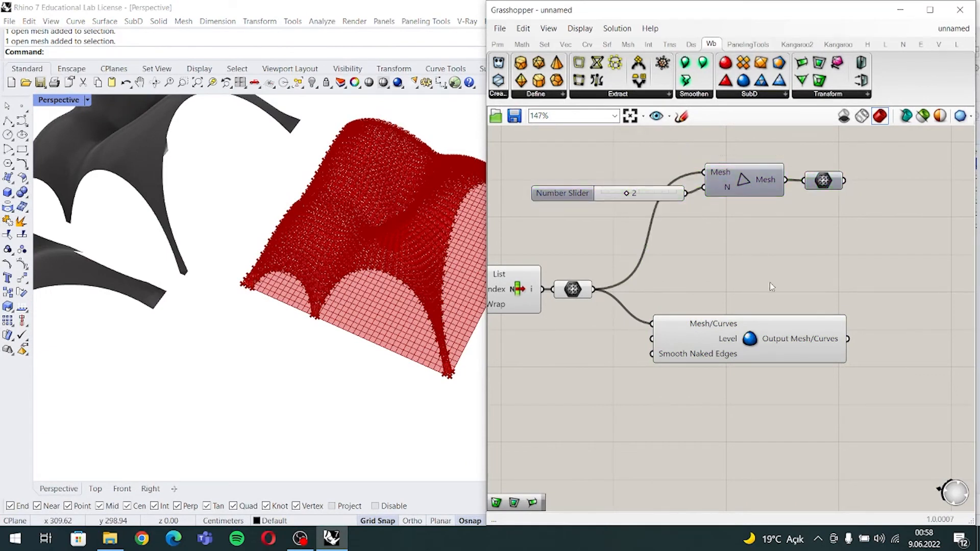
{"action": "right_click_drag", "start_coordinate": [791, 262], "coordinate": [768, 237]}
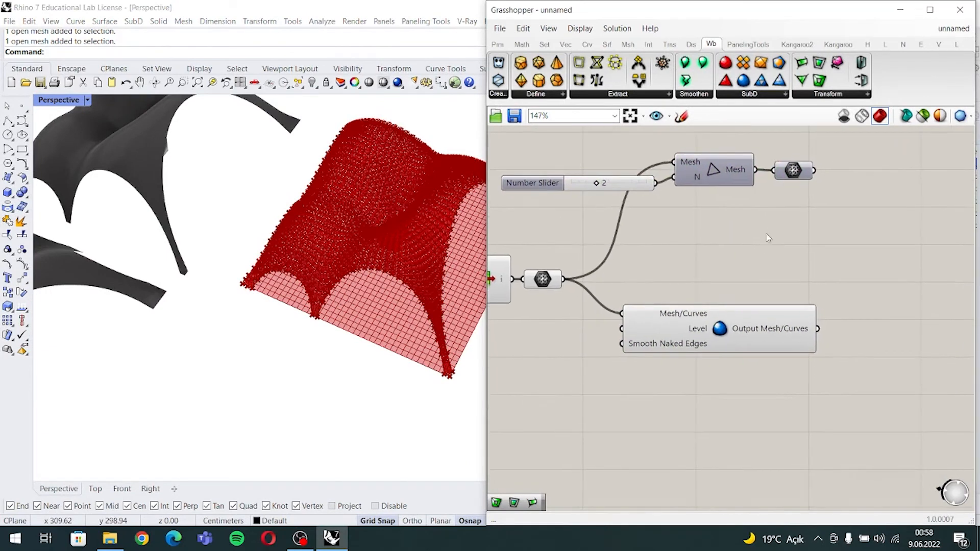
{"action": "left_click_drag", "start_coordinate": [776, 230], "coordinate": [577, 146]}
{"action": "left_click", "coordinate": [749, 215]}
- Add a Weaverbird's Picture Frame component and connect Loop Subdivision's output to its Mesh/Polylines input
{"action": "right_click_drag", "start_coordinate": [825, 295], "coordinate": [812, 292]}
{"action": "left_click", "coordinate": [818, 96]}
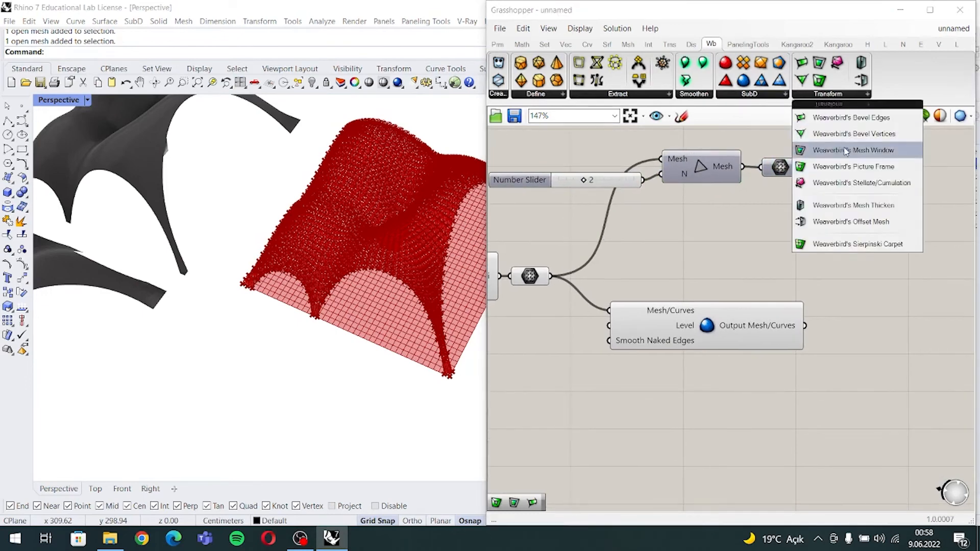
{"action": "left_click", "coordinate": [875, 167]}
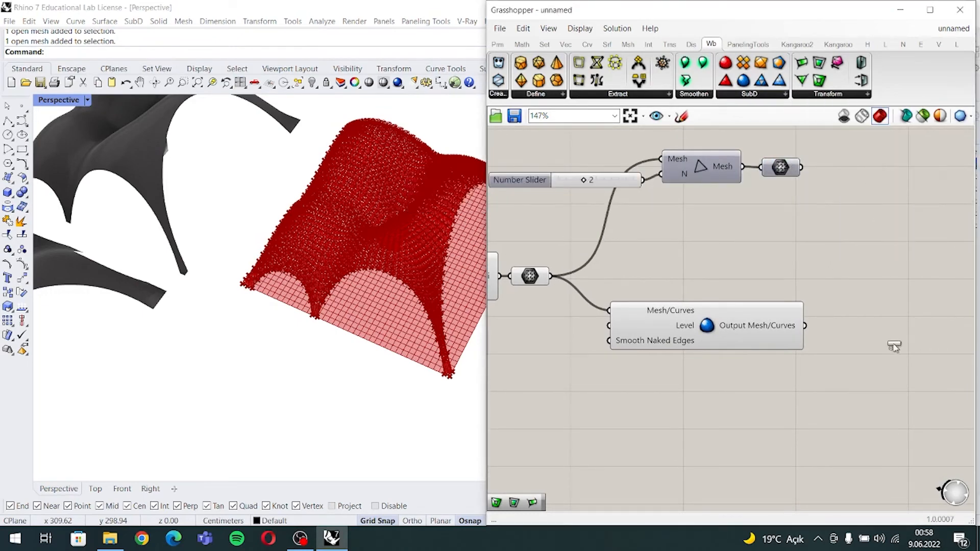
{"action": "left_click", "coordinate": [897, 306]}
{"action": "left_click_drag", "start_coordinate": [887, 300], "coordinate": [848, 339]}
{"action": "left_click_drag", "start_coordinate": [889, 354], "coordinate": [870, 350]}
- Add a Mesh parameter after Picture Frame and connect the OutMesh output to it
{"action": "right_click_drag", "start_coordinate": [843, 361], "coordinate": [710, 343]}
{"action": "double_click", "coordinate": [849, 335]}
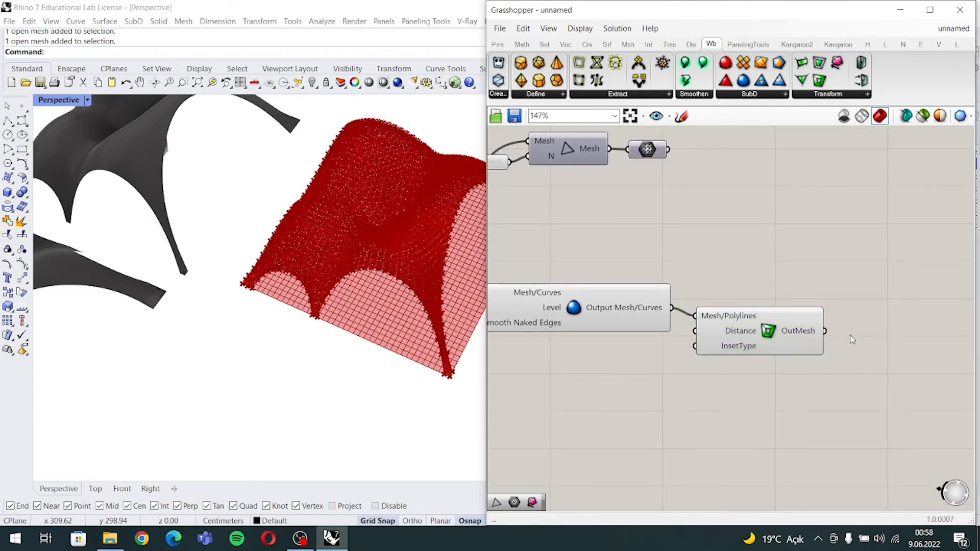
{"action": "type", "text": "mesh"}
{"action": "key", "text": "Return"}
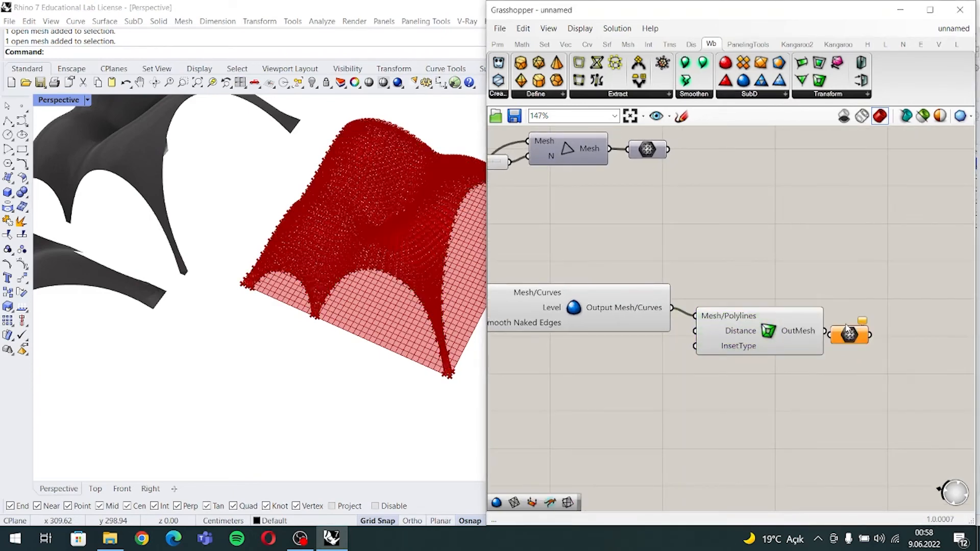
{"action": "mouse_move", "coordinate": [846, 328]}
{"action": "left_mouse_down"}
{"action": "mouse_move", "coordinate": [865, 325]}
{"action": "mouse_move", "coordinate": [846, 331]}
{"action": "left_mouse_up"}
{"action": "left_click_drag", "start_coordinate": [864, 332], "coordinate": [859, 332]}
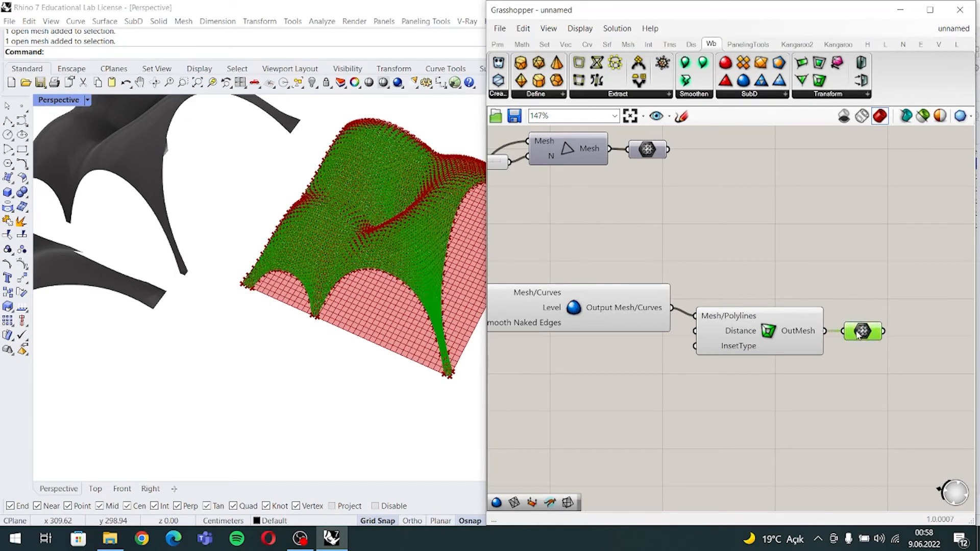
- Bake the Mesh parameter fed by Picture Frame into Rhino on Layer 01
{"action": "left_click_drag", "start_coordinate": [688, 299], "coordinate": [837, 395]}
{"action": "scroll", "coordinate": [387, 227], "scroll_direction": "up", "scroll_amount": 2}
{"action": "scroll", "coordinate": [386, 226], "scroll_direction": "up", "scroll_amount": 6}
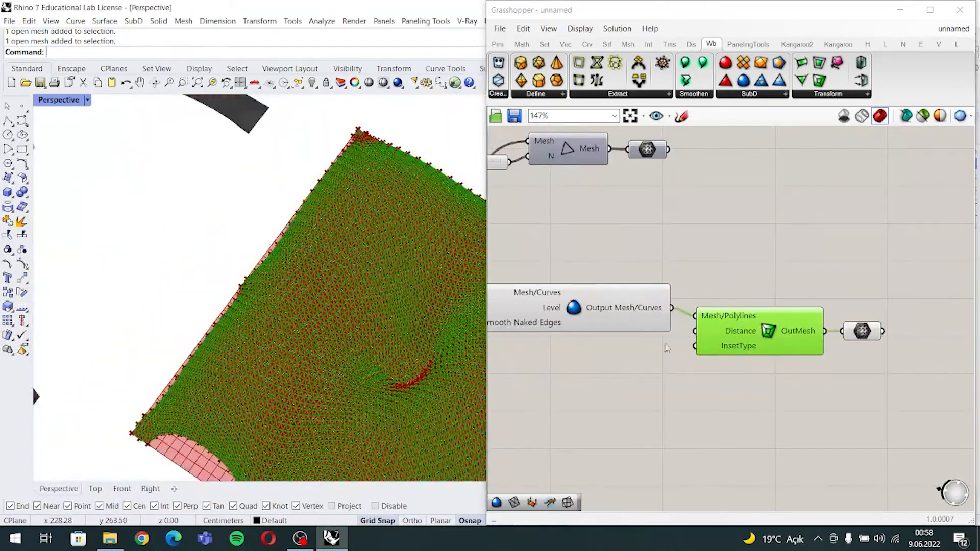
{"action": "scroll", "coordinate": [408, 387], "scroll_direction": "down", "scroll_amount": 5}
{"action": "right_click_drag", "start_coordinate": [409, 387], "coordinate": [348, 232]}
{"action": "scroll", "coordinate": [340, 210], "scroll_direction": "down", "scroll_amount": 3}
{"action": "right_click", "coordinate": [862, 331]}
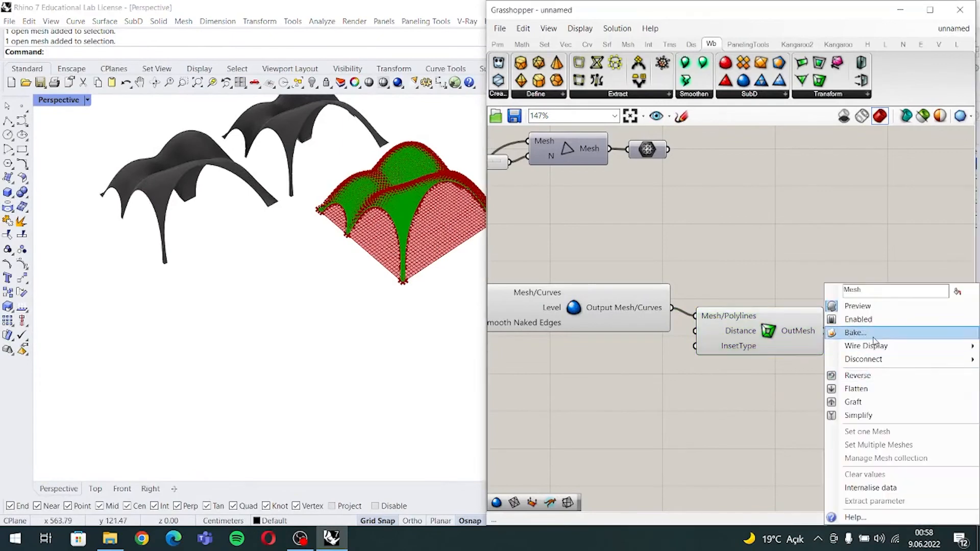
{"action": "left_click", "coordinate": [874, 338]}
{"action": "left_click", "coordinate": [859, 250]}
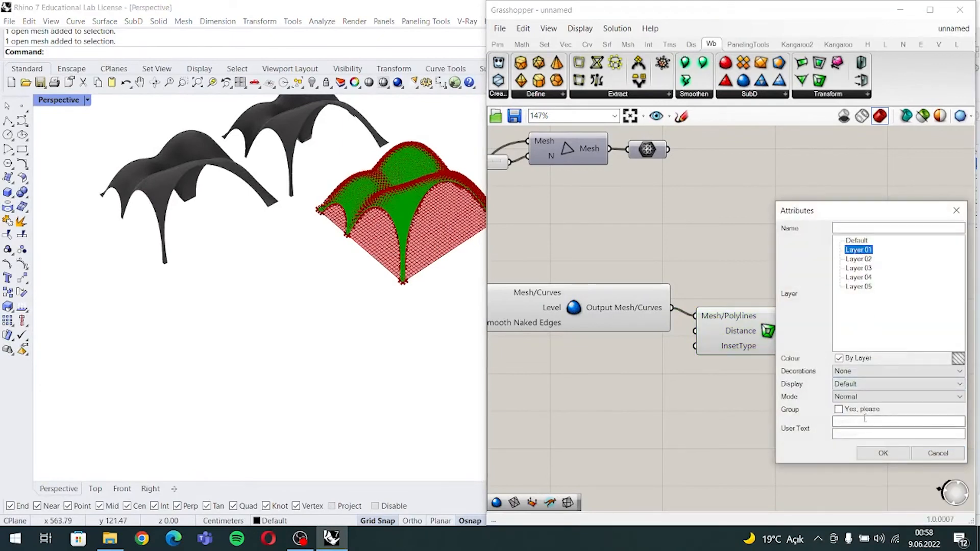
{"action": "left_click", "coordinate": [883, 453]}
- Move the baked picture-frame mesh off the Grasshopper preview to an empty spot in front of the earlier baked canopies
{"action": "left_click", "coordinate": [414, 190]}
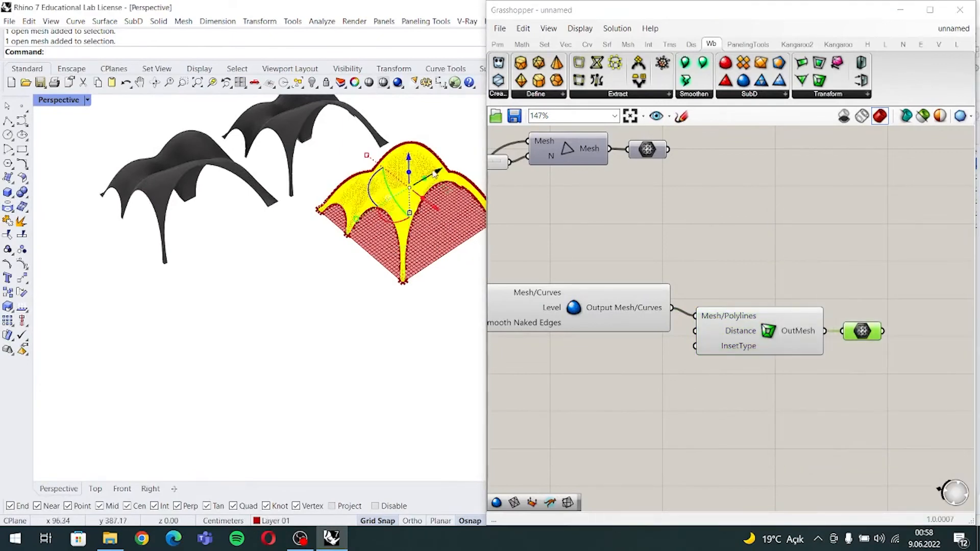
{"action": "left_click_drag", "start_coordinate": [434, 174], "coordinate": [278, 257]}
{"action": "left_click", "coordinate": [357, 364]}
{"action": "scroll", "coordinate": [283, 284], "scroll_direction": "up", "scroll_amount": 15}
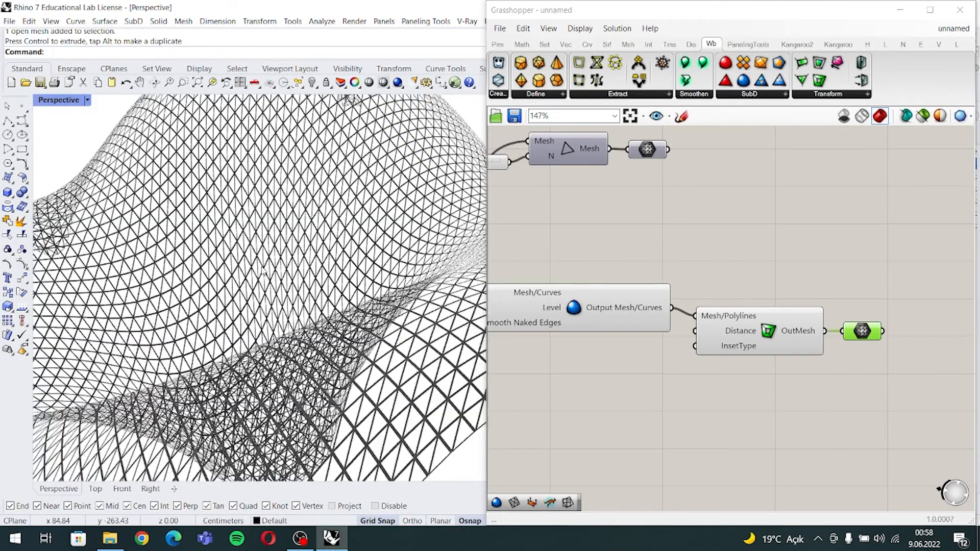
{"action": "scroll", "coordinate": [263, 272], "scroll_direction": "down", "scroll_amount": 15}
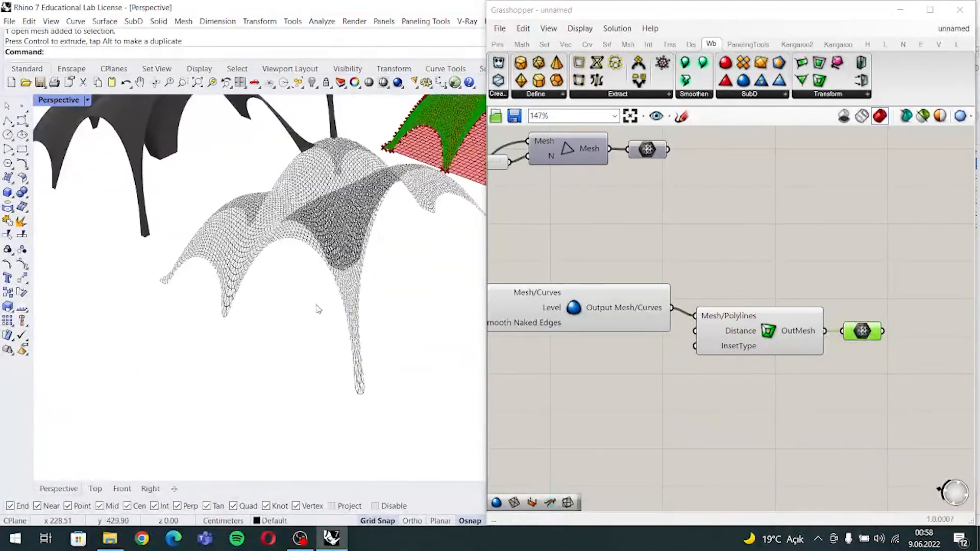
{"action": "scroll", "coordinate": [317, 306], "scroll_direction": "down", "scroll_amount": 10}
- Extrude the baked picture-frame mesh slightly in the vertical direction to give it thickness
{"action": "left_click", "coordinate": [311, 325]}
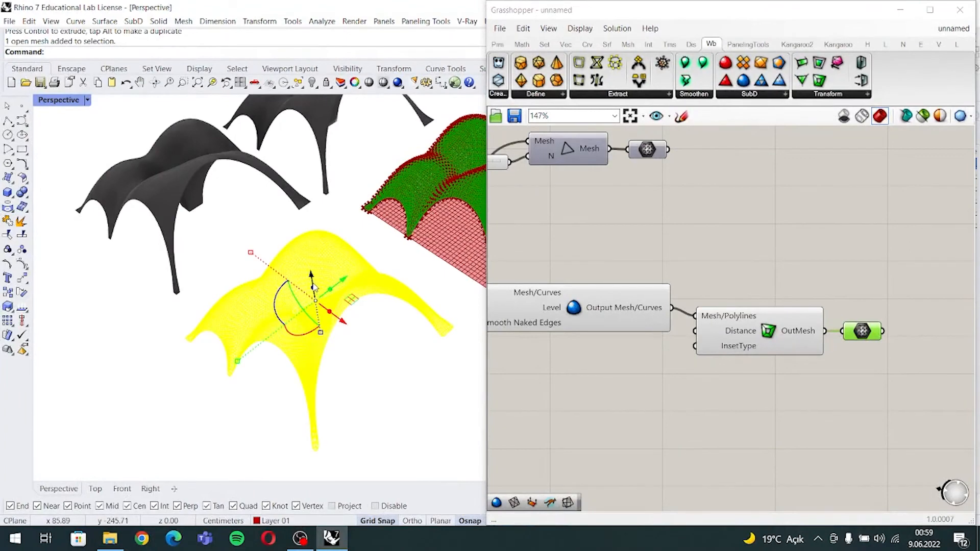
{"action": "left_click_drag", "start_coordinate": [313, 287], "coordinate": [313, 290]}
{"action": "left_click", "coordinate": [340, 328]}
{"action": "right_click_drag", "start_coordinate": [329, 296], "coordinate": [321, 316]}
{"action": "scroll", "coordinate": [320, 314], "scroll_direction": "up", "scroll_amount": 8}
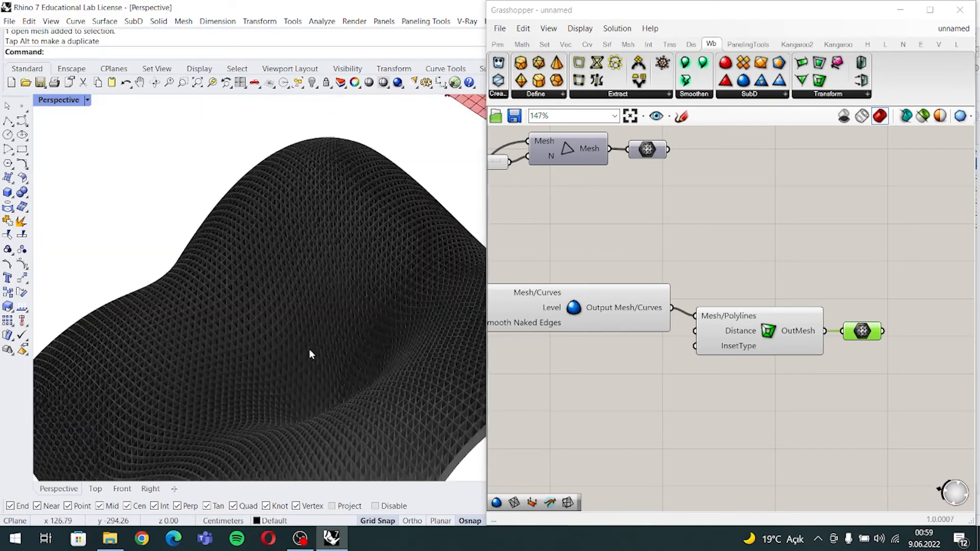
{"action": "scroll", "coordinate": [312, 331], "scroll_direction": "down", "scroll_amount": 5}
{"action": "scroll", "coordinate": [292, 306], "scroll_direction": "down", "scroll_amount": 5}
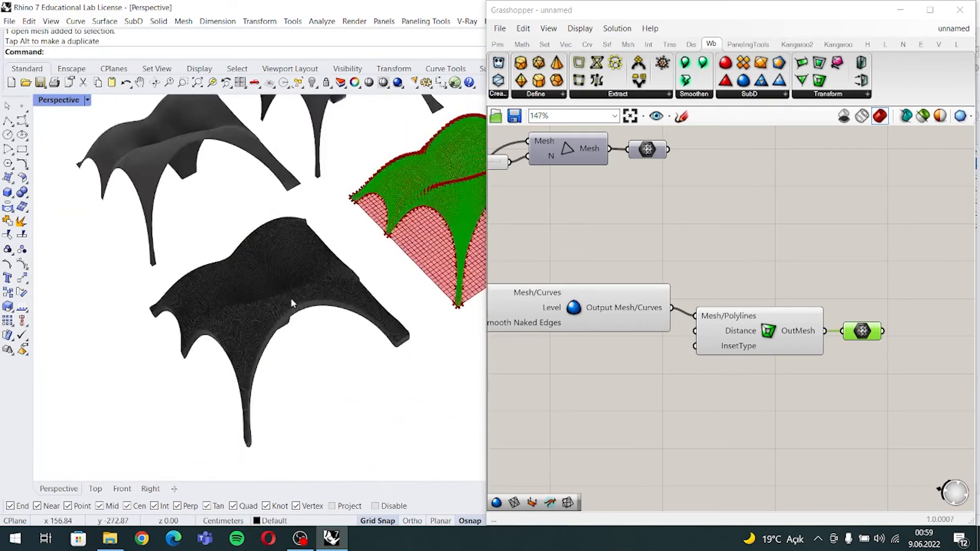
- Replace Picture Frame with a Weaverbird's Mesh Window component, connected between Loop Subdivision's output and the Mesh parameter
{"action": "left_click", "coordinate": [790, 333]}
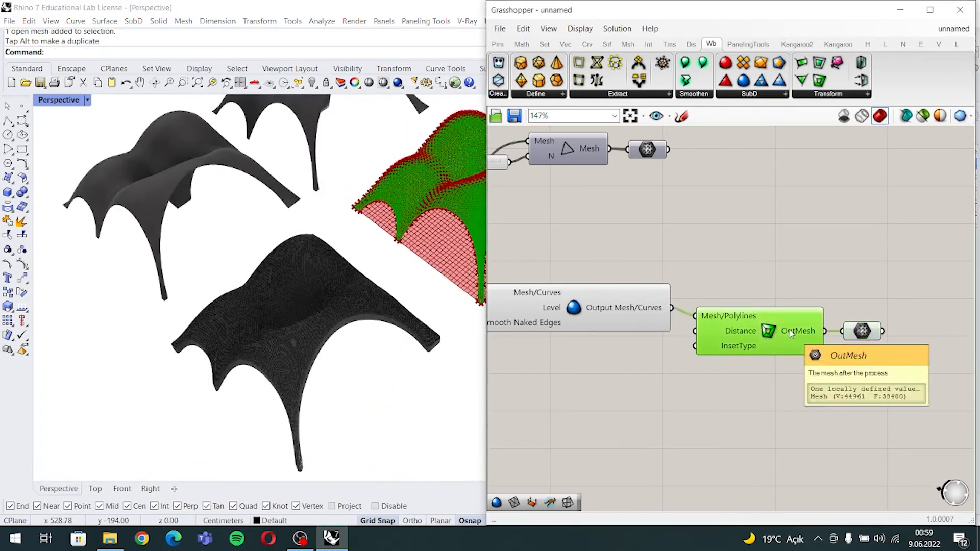
{"action": "key", "text": "Delete"}
{"action": "left_click", "coordinate": [828, 94]}
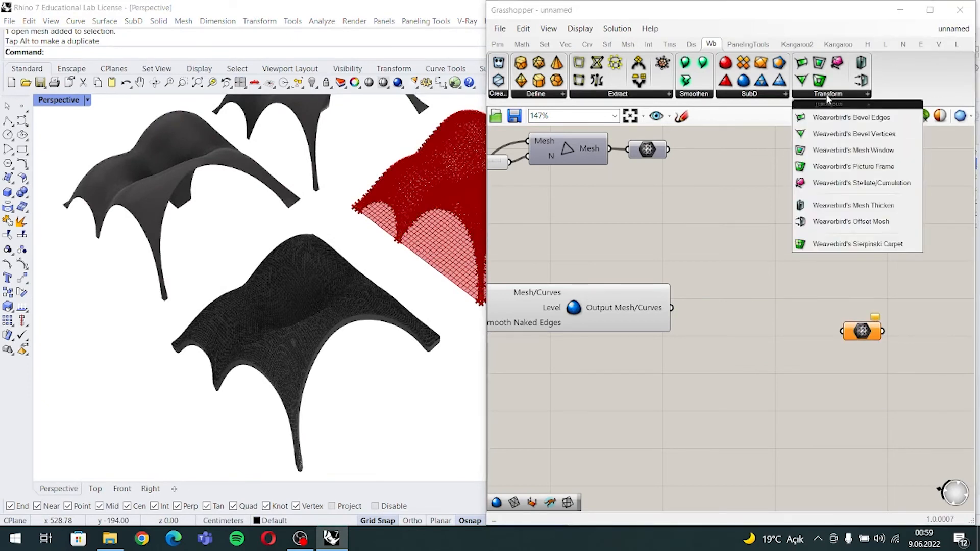
{"action": "left_click_drag", "start_coordinate": [853, 150], "coordinate": [760, 309]}
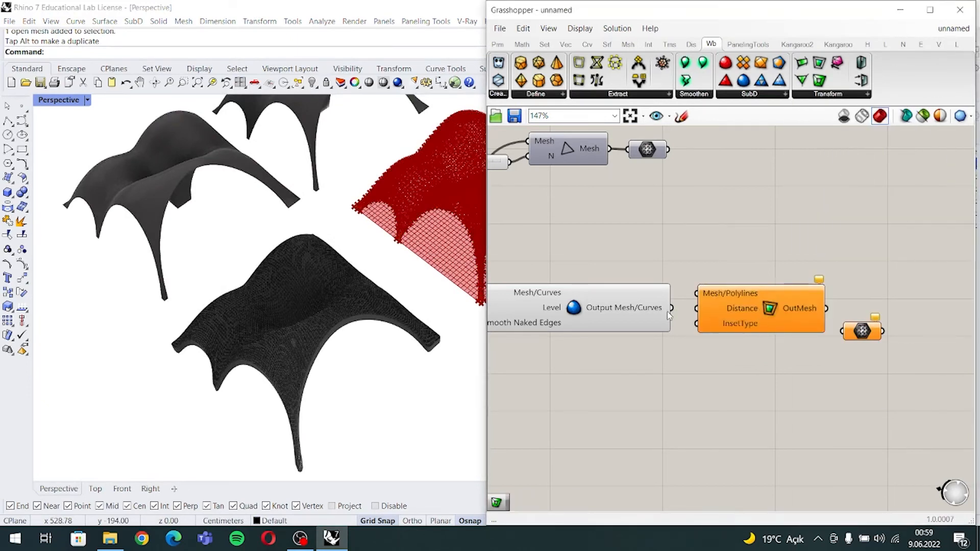
{"action": "left_click_drag", "start_coordinate": [672, 307], "coordinate": [697, 293]}
{"action": "left_click_drag", "start_coordinate": [774, 315], "coordinate": [768, 329]}
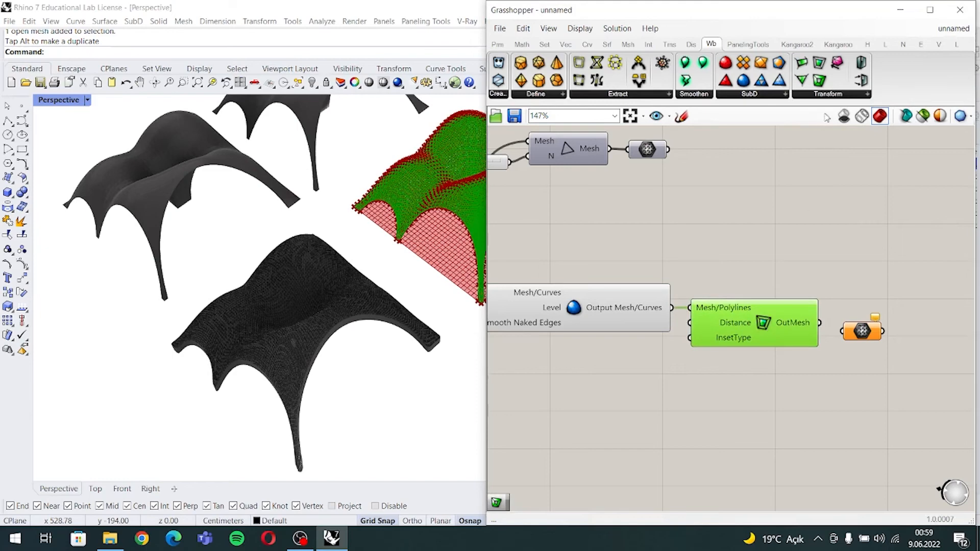
{"action": "left_click", "coordinate": [827, 96]}
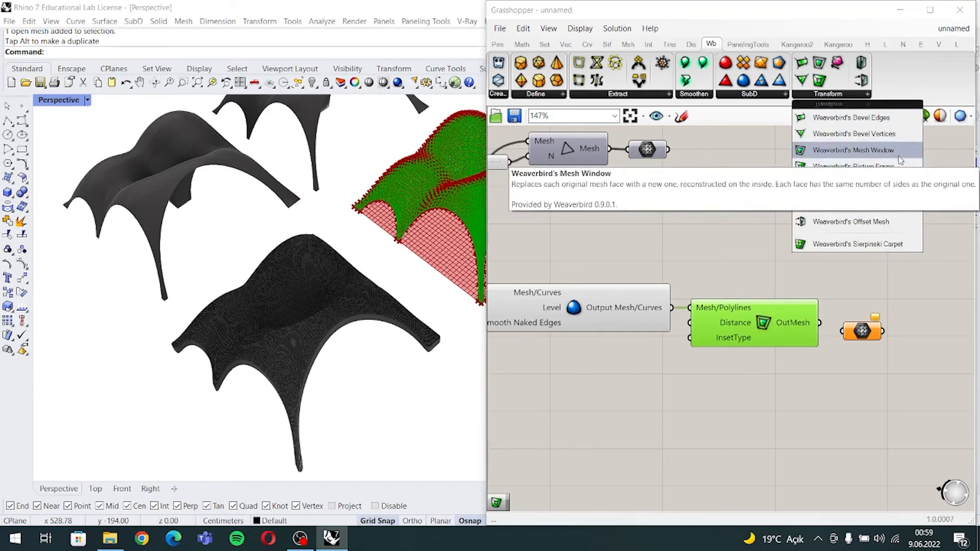
{"action": "left_click", "coordinate": [924, 257]}
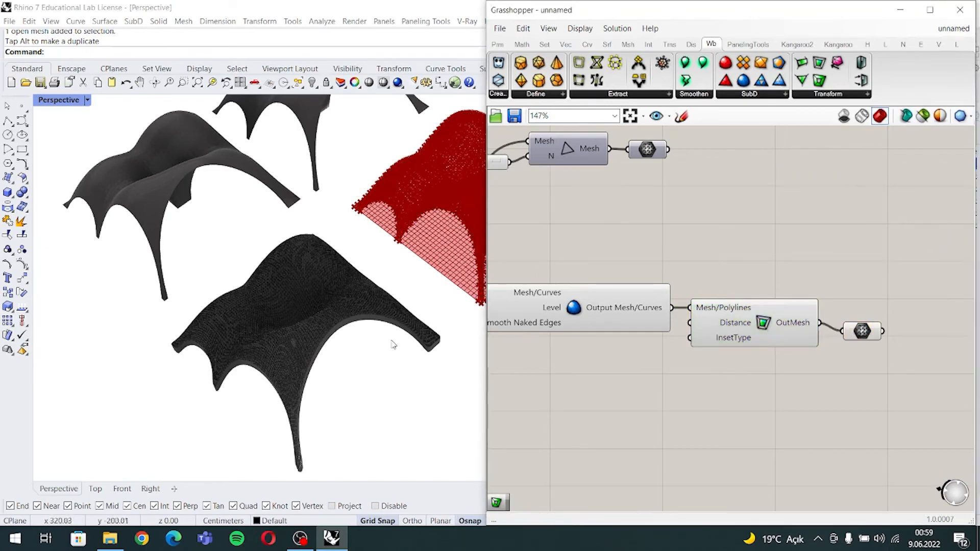
- Bake the Mesh parameter fed by Mesh Window into Rhino on Layer 01
{"action": "right_click_drag", "start_coordinate": [394, 344], "coordinate": [363, 354]}
{"action": "scroll", "coordinate": [327, 307], "scroll_direction": "down", "scroll_amount": 4}
{"action": "right_click_drag", "start_coordinate": [312, 291], "coordinate": [317, 313]}
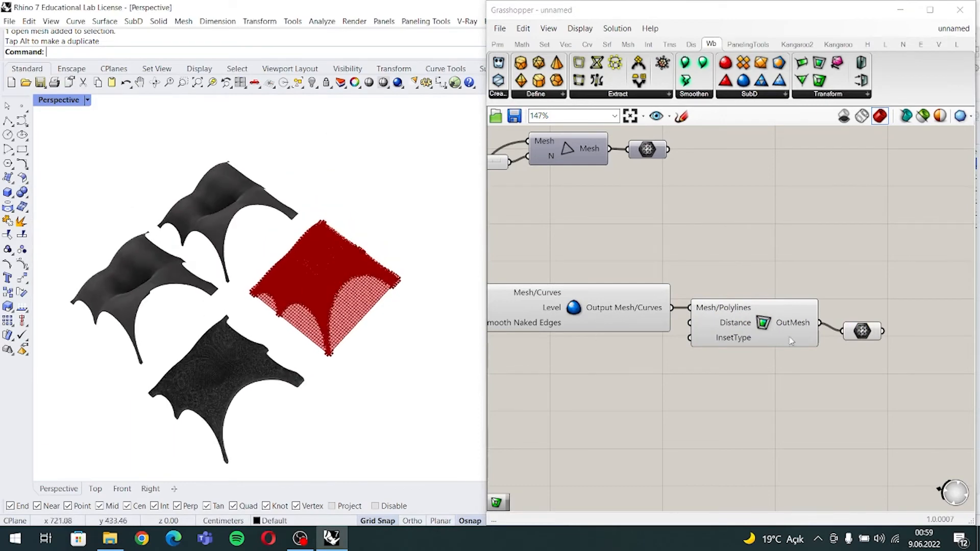
{"action": "left_click", "coordinate": [868, 332]}
{"action": "right_click", "coordinate": [873, 333]}
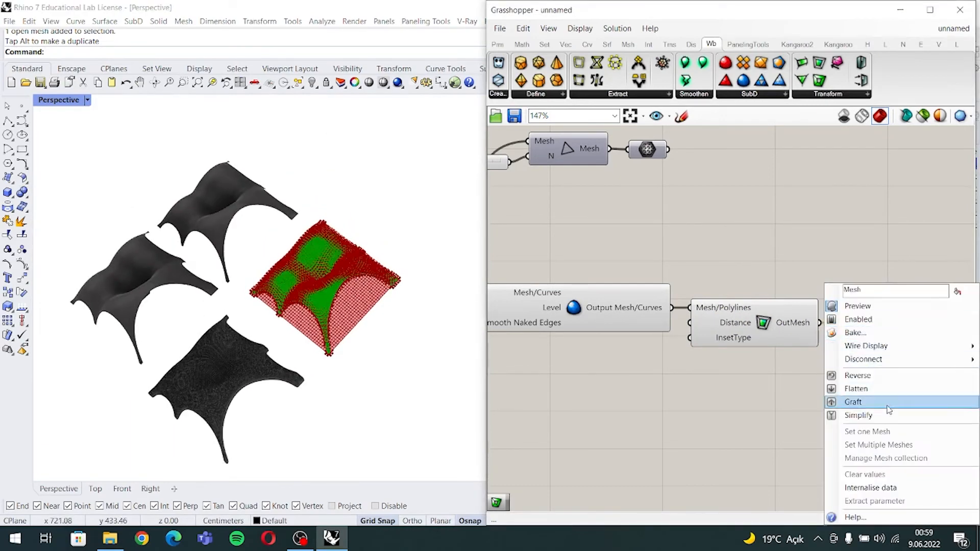
{"action": "left_click", "coordinate": [875, 333]}
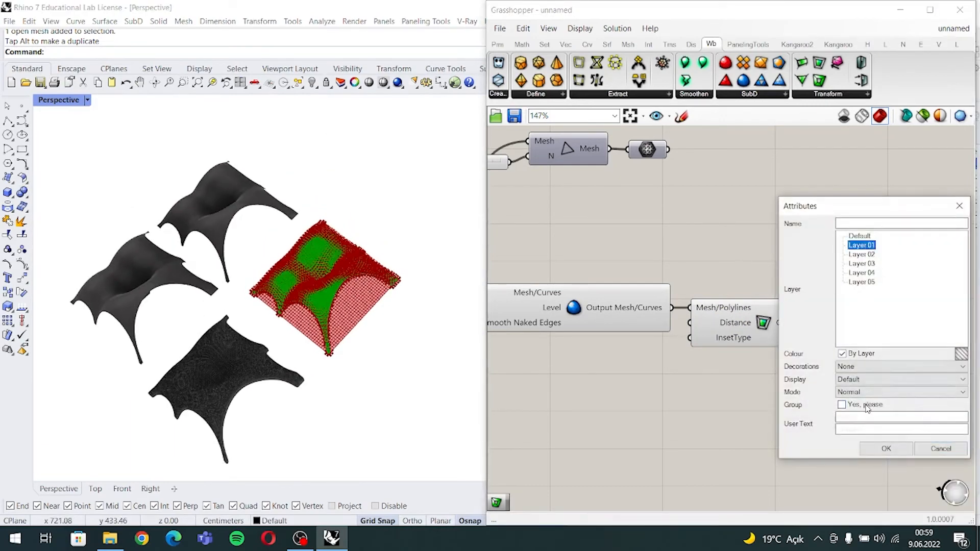
{"action": "left_click", "coordinate": [885, 448]}
- Move the baked mesh-window canopy off the preview, past the extruded picture-frame mesh in the same row
{"action": "left_click", "coordinate": [340, 273]}
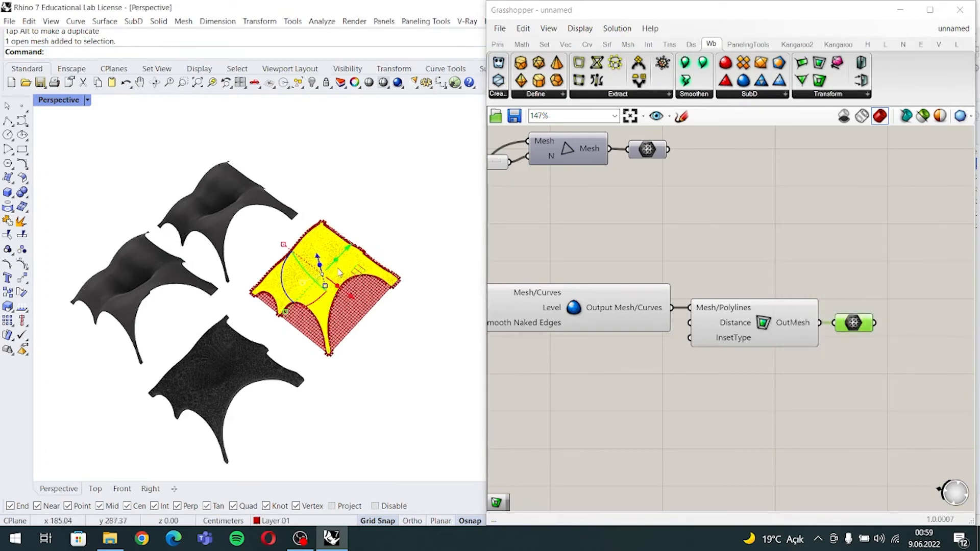
{"action": "right_click_drag", "start_coordinate": [353, 397], "coordinate": [378, 311], "text": "shift"}
{"action": "left_click_drag", "start_coordinate": [373, 160], "coordinate": [180, 353]}
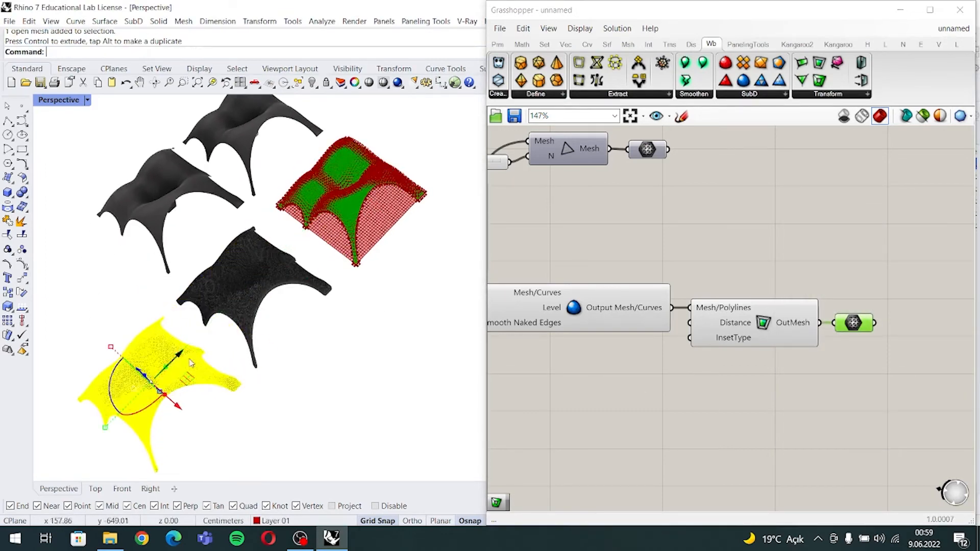
{"action": "left_click", "coordinate": [181, 409]}
- Extrude the baked mesh-window canopy slightly in the vertical direction and inspect its thickened edges
{"action": "right_click_drag", "start_coordinate": [180, 411], "coordinate": [216, 359], "text": "shift"}
{"action": "scroll", "coordinate": [215, 357], "scroll_direction": "up", "scroll_amount": 12}
{"action": "left_click", "coordinate": [215, 357]}
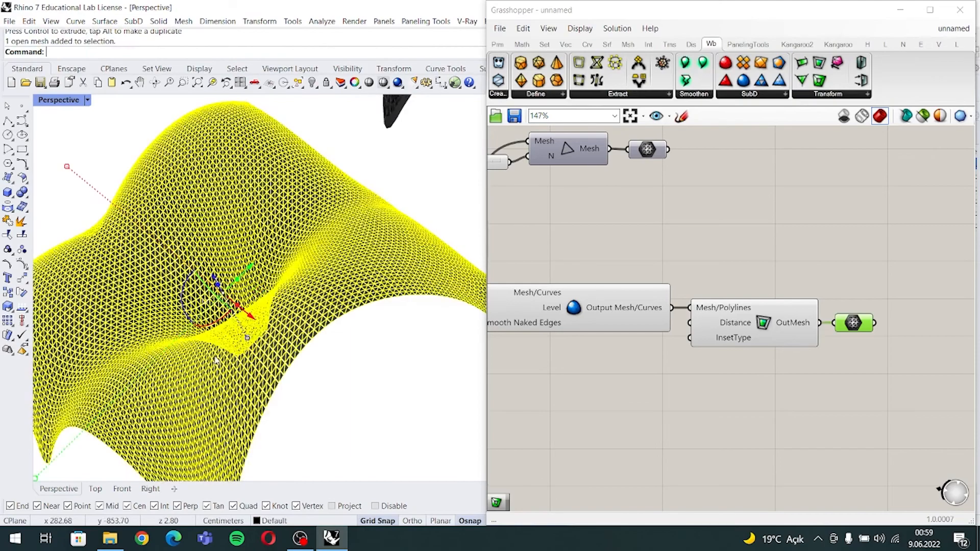
{"action": "left_click_drag", "start_coordinate": [215, 277], "coordinate": [209, 269]}
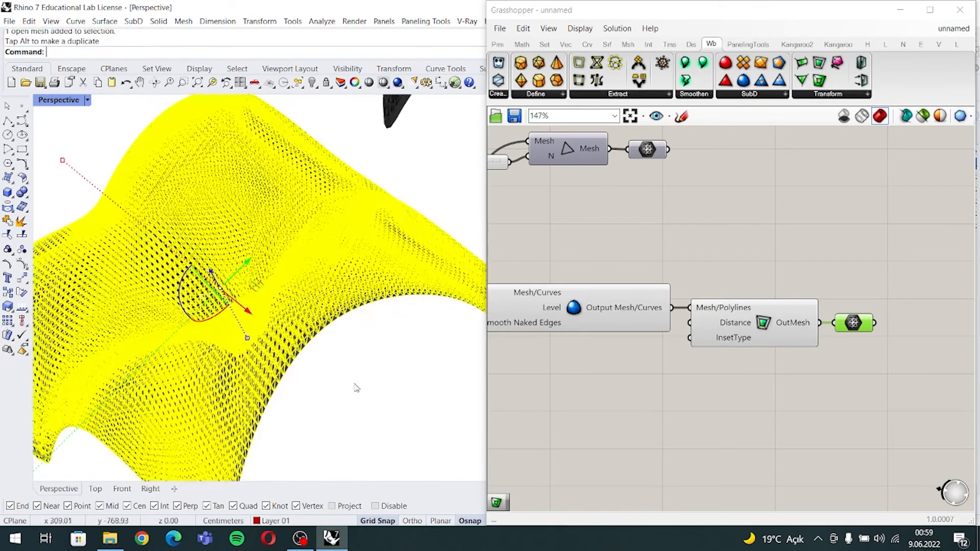
{"action": "left_click", "coordinate": [356, 388]}
{"action": "right_click_drag", "start_coordinate": [276, 327], "coordinate": [276, 354]}
{"action": "scroll", "coordinate": [298, 350], "scroll_direction": "down", "scroll_amount": 3}
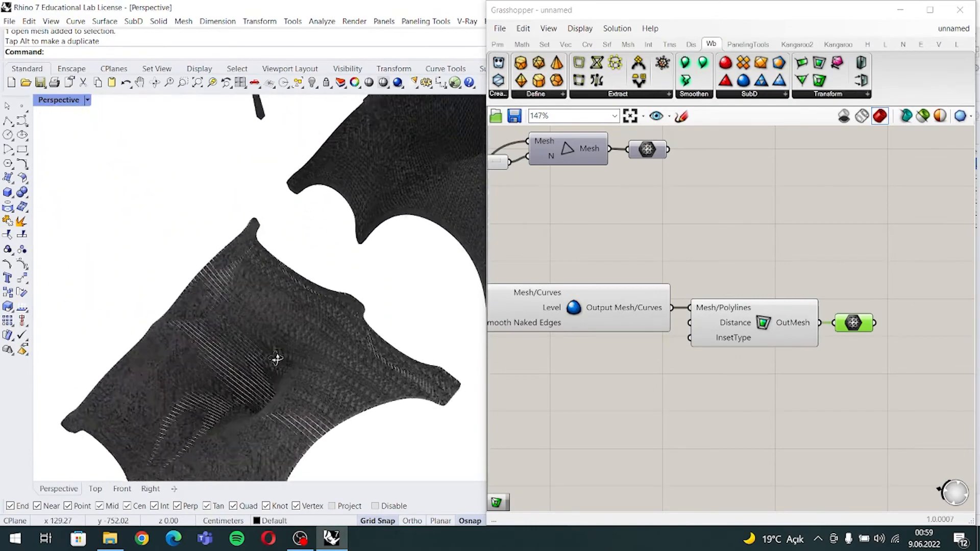
{"action": "scroll", "coordinate": [258, 363], "scroll_direction": "up", "scroll_amount": 5}
{"action": "scroll", "coordinate": [254, 363], "scroll_direction": "down", "scroll_amount": 10}
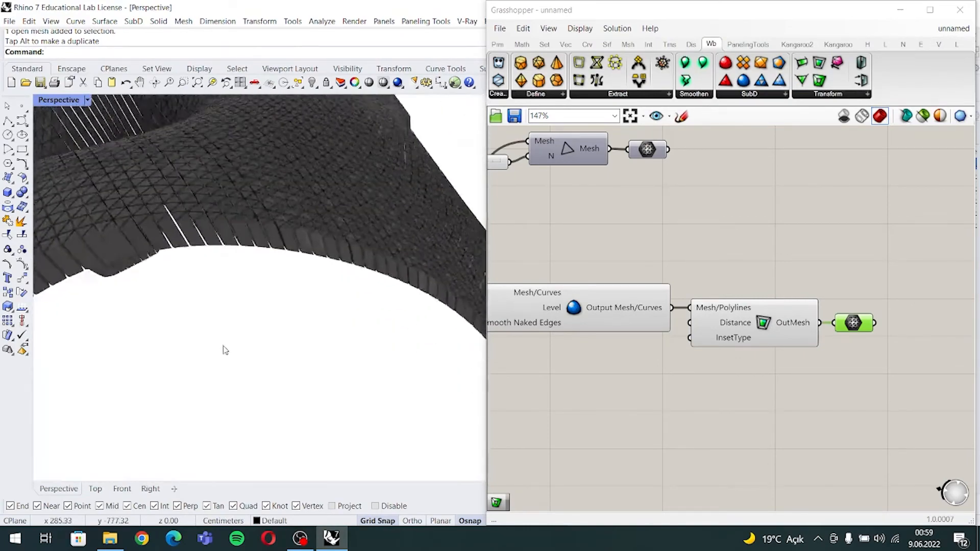
- Move the two extruded canopies together so they line up in one row with the two plain baked canopies
{"action": "left_click_drag", "start_coordinate": [286, 358], "coordinate": [237, 299]}
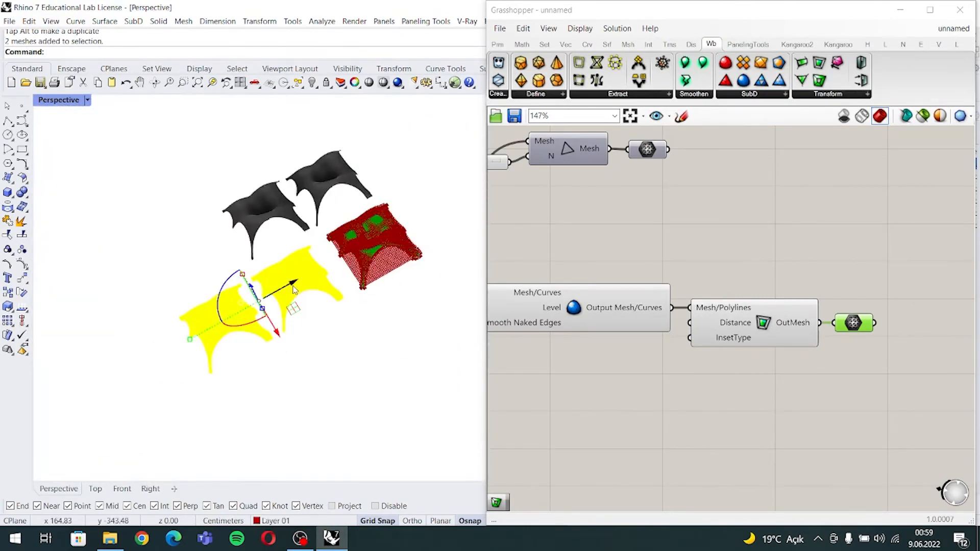
{"action": "left_click_drag", "start_coordinate": [292, 283], "coordinate": [183, 264]}
{"action": "left_click", "coordinate": [293, 331]}
{"action": "right_click_drag", "start_coordinate": [347, 334], "coordinate": [326, 351], "text": "shift"}
- Turn off the preview of Loop Subdivision, Mesh Window and their Mesh parameter, and move them up under the TriangleSubdivision group
{"action": "right_click_drag", "start_coordinate": [696, 420], "coordinate": [740, 397]}
{"action": "scroll", "coordinate": [809, 366], "scroll_direction": "down", "scroll_amount": 1}
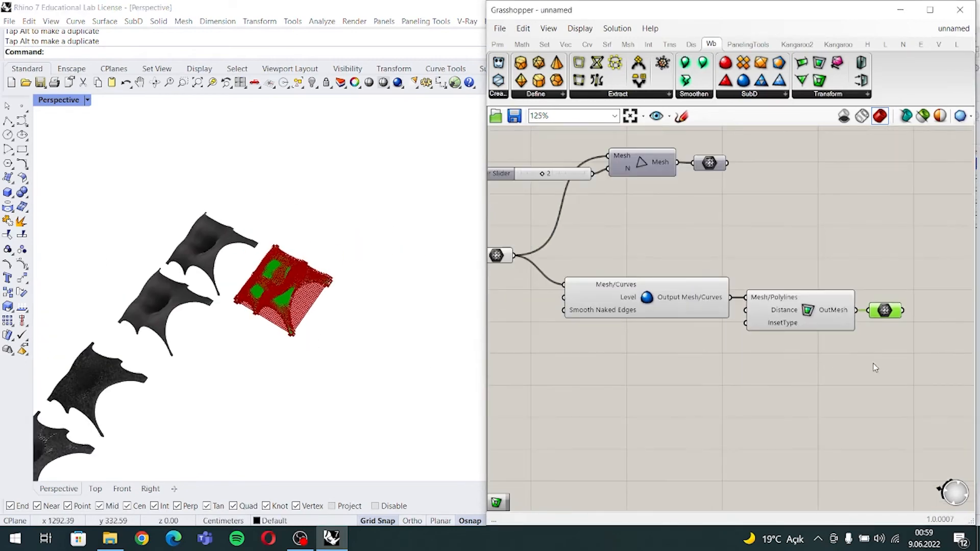
{"action": "left_click_drag", "start_coordinate": [875, 367], "coordinate": [601, 270]}
{"action": "left_click", "coordinate": [615, 28]}
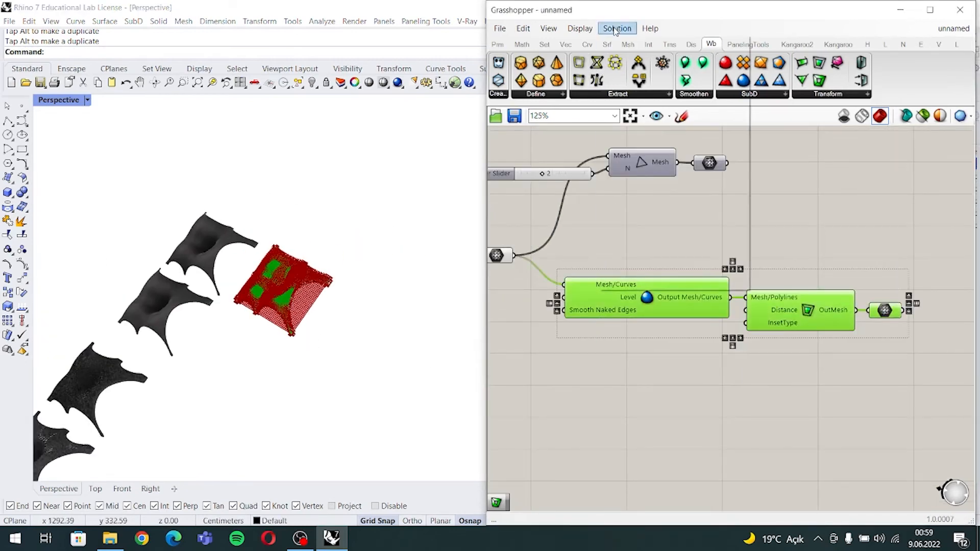
{"action": "left_click", "coordinate": [672, 213]}
{"action": "left_click_drag", "start_coordinate": [665, 297], "coordinate": [678, 213]}
{"action": "left_click", "coordinate": [670, 298]}
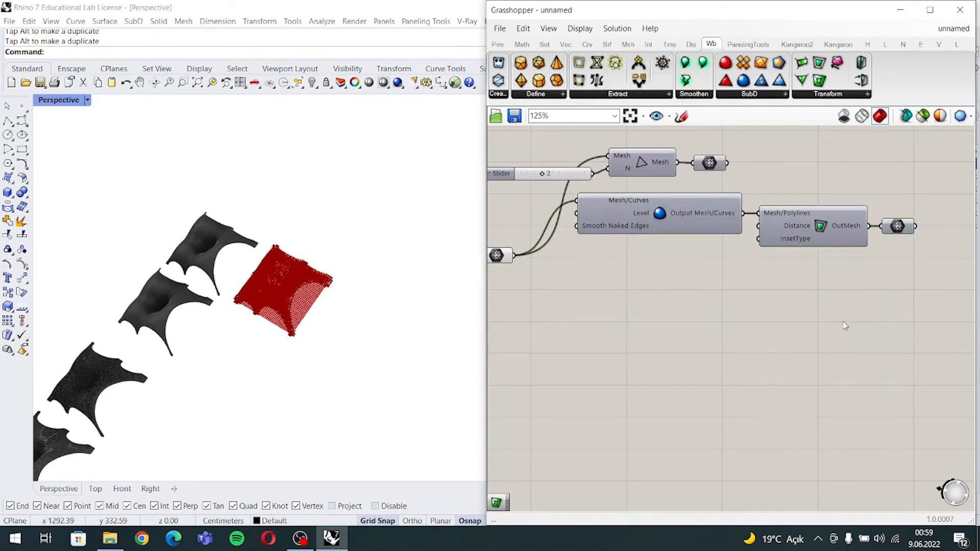
- Turn the preview of the Loop Subdivision, Mesh Window and Mesh parameter chain back on and move it down again
{"action": "left_click_drag", "start_coordinate": [829, 297], "coordinate": [789, 288]}
{"action": "left_click_drag", "start_coordinate": [893, 293], "coordinate": [686, 211]}
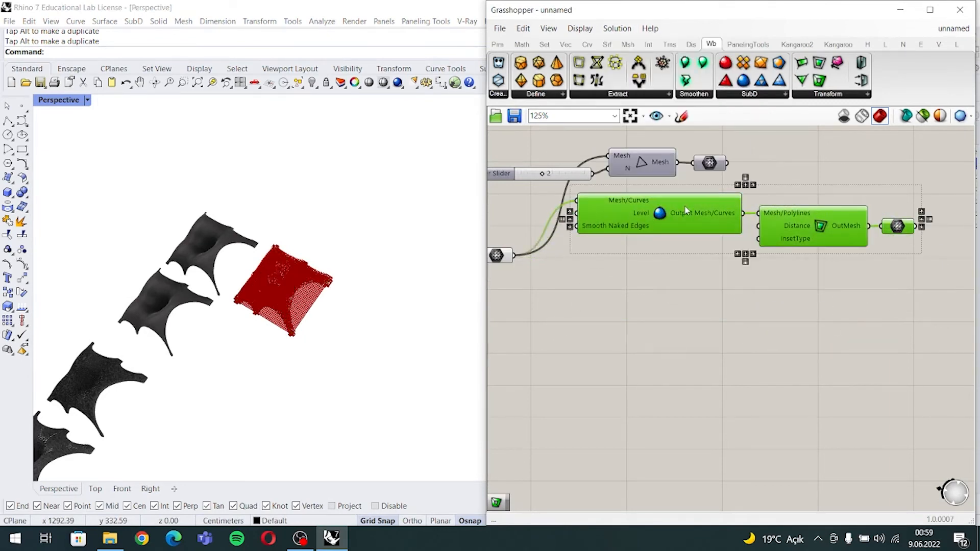
{"action": "right_click", "coordinate": [685, 210]}
{"action": "left_click", "coordinate": [617, 28]}
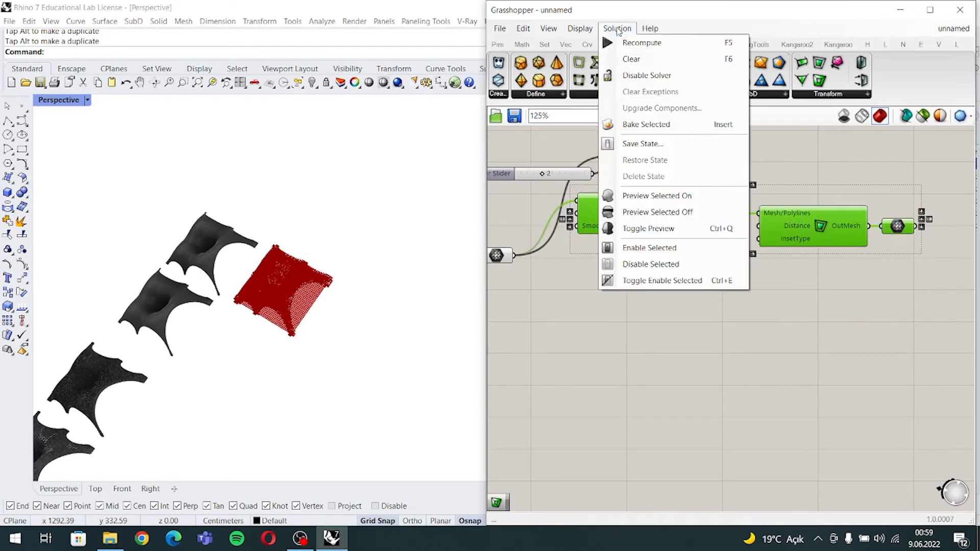
{"action": "left_click", "coordinate": [675, 199]}
{"action": "left_click_drag", "start_coordinate": [668, 216], "coordinate": [664, 301]}
{"action": "left_click", "coordinate": [646, 367]}
{"action": "right_click_drag", "start_coordinate": [628, 388], "coordinate": [632, 366]}
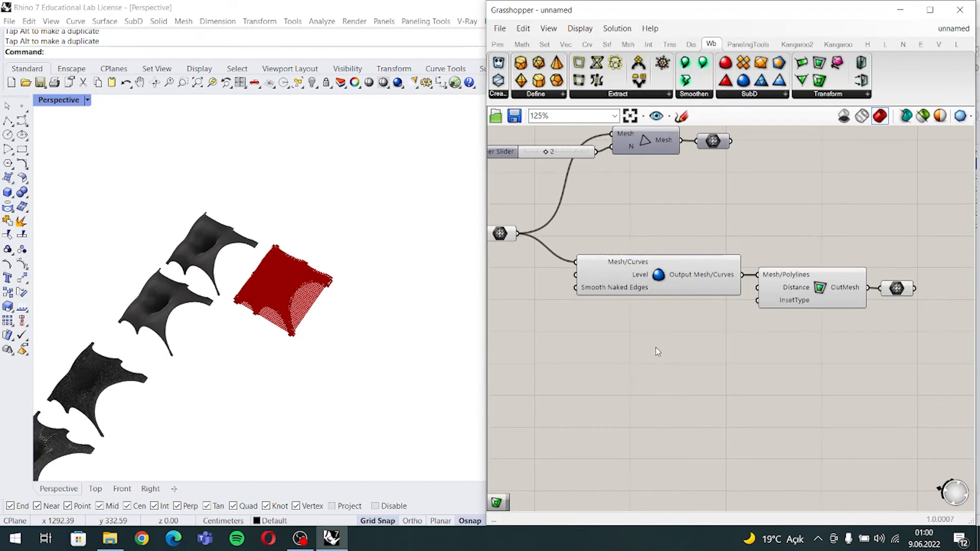
- Add a number slider defined as 1<2<4 and connect it to Loop Subdivision's Level and Mesh Window's Distance inputs
{"action": "double_click", "coordinate": [657, 351]}
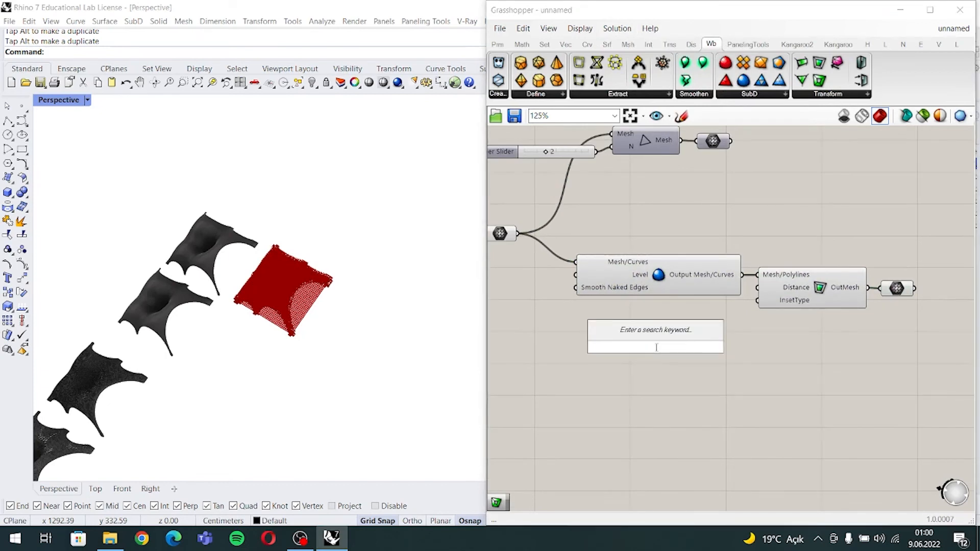
{"action": "type", "text": "1<2<4"}
{"action": "key", "text": "Return"}
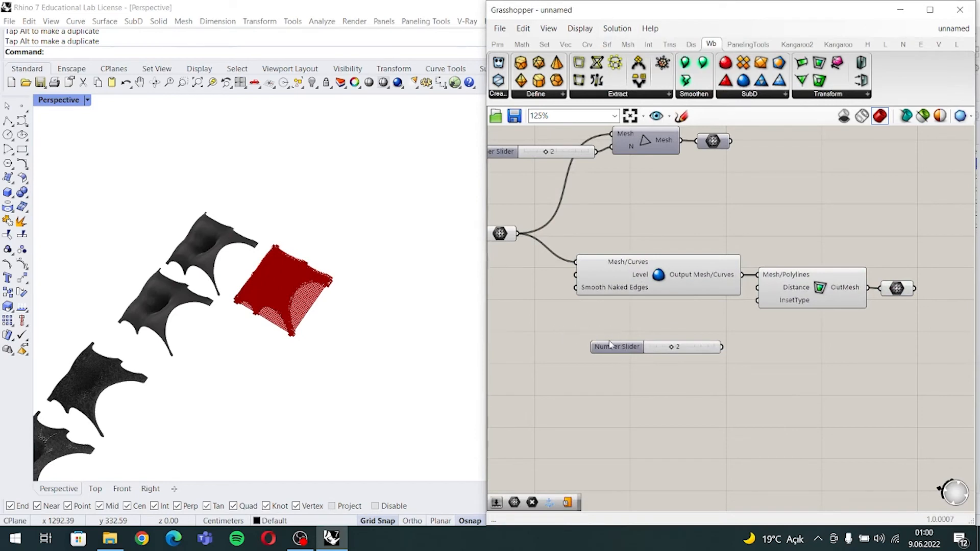
{"action": "left_click_drag", "start_coordinate": [610, 345], "coordinate": [533, 331]}
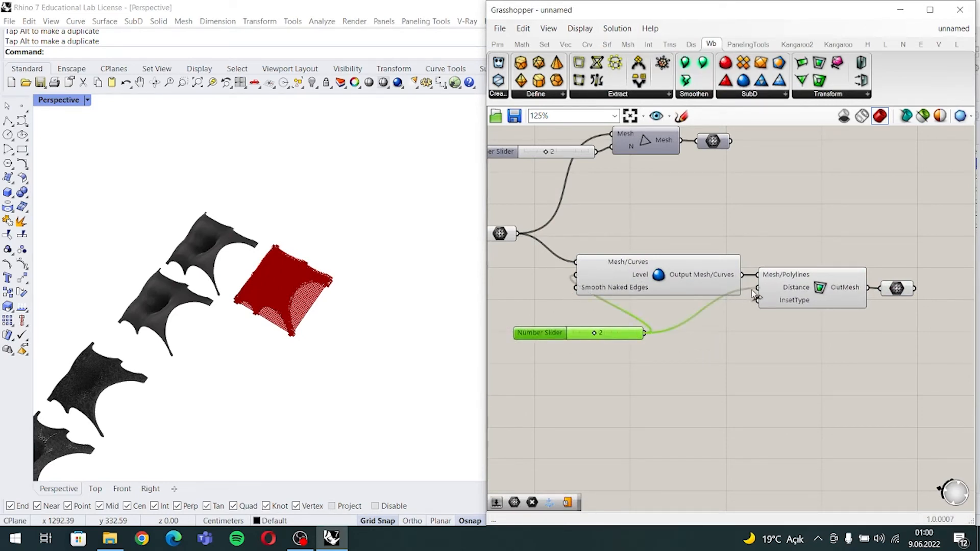
{"action": "scroll", "coordinate": [291, 265], "scroll_direction": "up", "scroll_amount": 6}
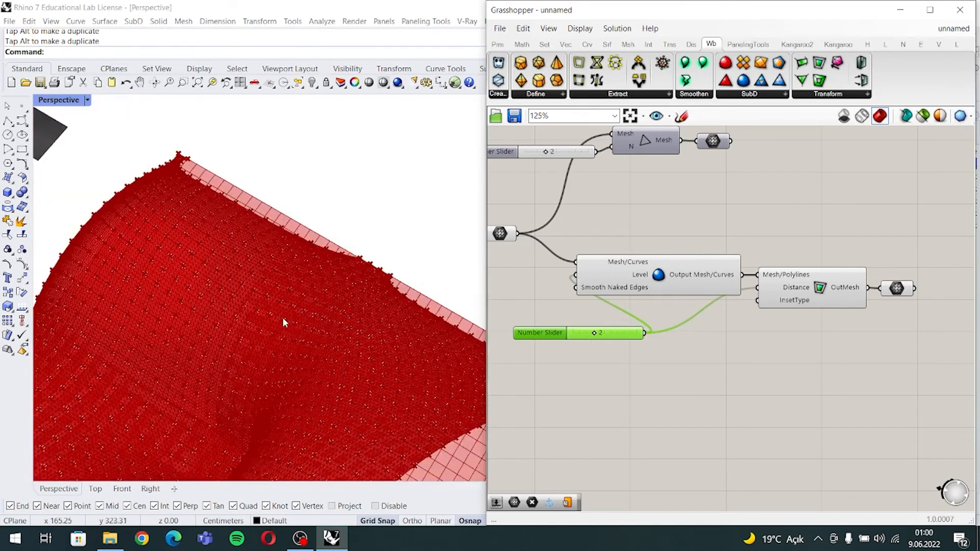
- Examine the Loop Subdivision and Mesh Window preview on the canopy up close and beside the baked canopies
{"action": "right_click_drag", "start_coordinate": [251, 331], "coordinate": [377, 314]}
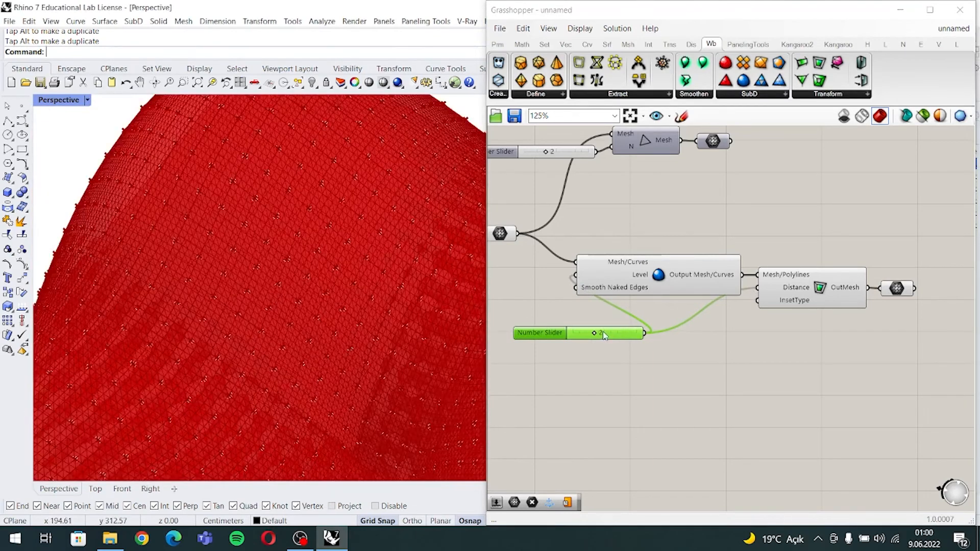
{"action": "mouse_move", "coordinate": [596, 336]}
{"action": "left_mouse_down"}
{"action": "mouse_move", "coordinate": [579, 333]}
{"action": "mouse_move", "coordinate": [601, 336]}
{"action": "left_mouse_up"}
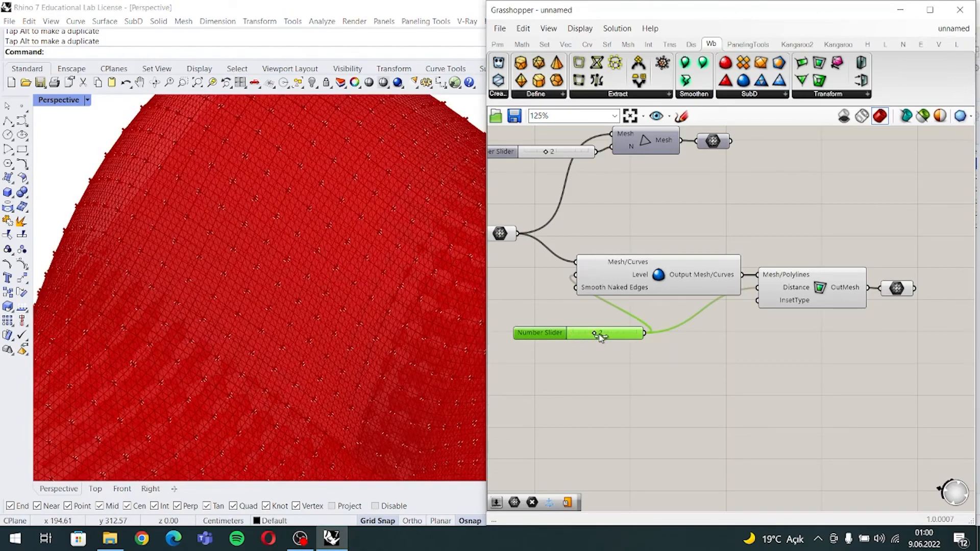
{"action": "left_click", "coordinate": [828, 295]}
{"action": "left_click", "coordinate": [666, 291]}
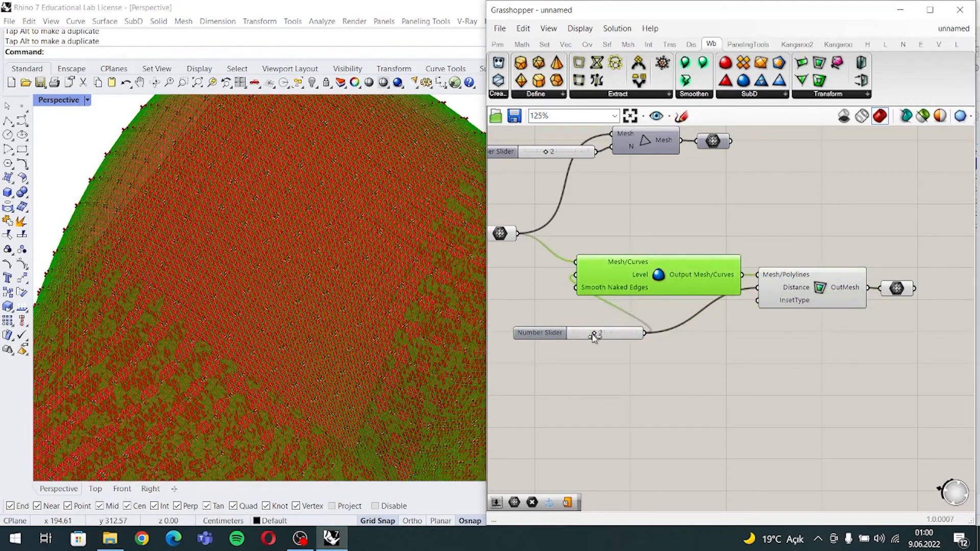
{"action": "left_click_drag", "start_coordinate": [614, 335], "coordinate": [593, 335]}
{"action": "scroll", "coordinate": [687, 372], "scroll_direction": "down", "scroll_amount": 2}
{"action": "scroll", "coordinate": [358, 306], "scroll_direction": "down", "scroll_amount": 10}
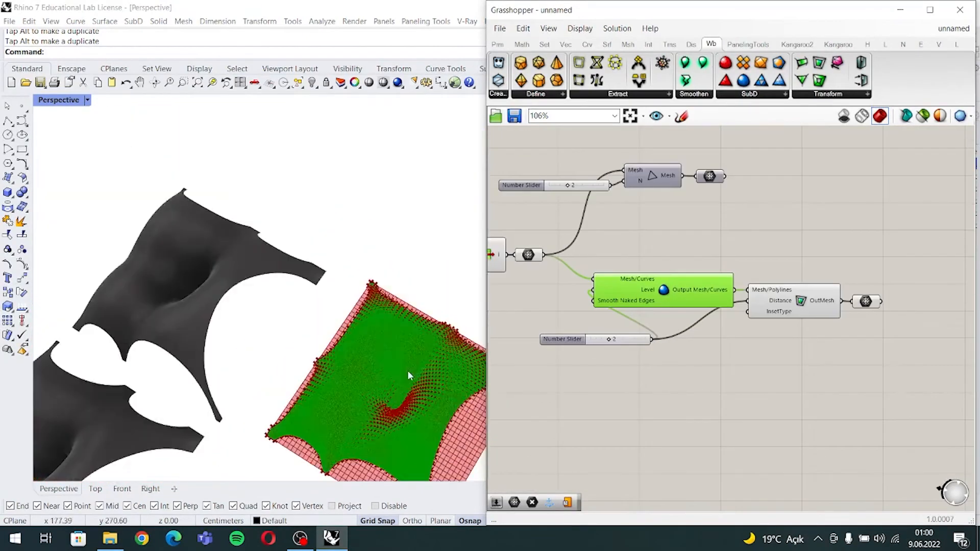
{"action": "right_click_drag", "start_coordinate": [317, 266], "coordinate": [385, 240], "text": "shift"}
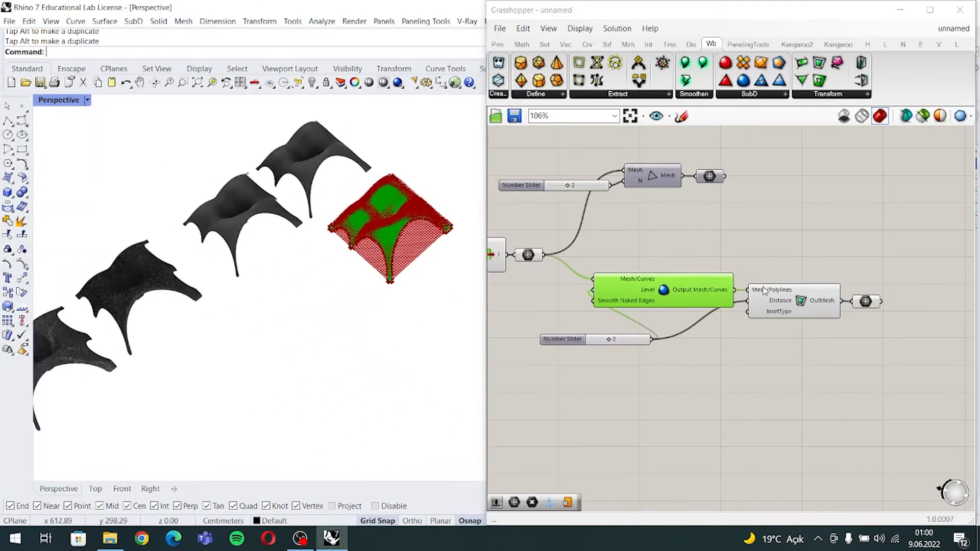
- Bake the Mesh parameter after Mesh Window and move the baked canopy away from the red preview
{"action": "left_click", "coordinate": [863, 302]}
{"action": "right_click", "coordinate": [864, 302]}
{"action": "left_click", "coordinate": [894, 330]}
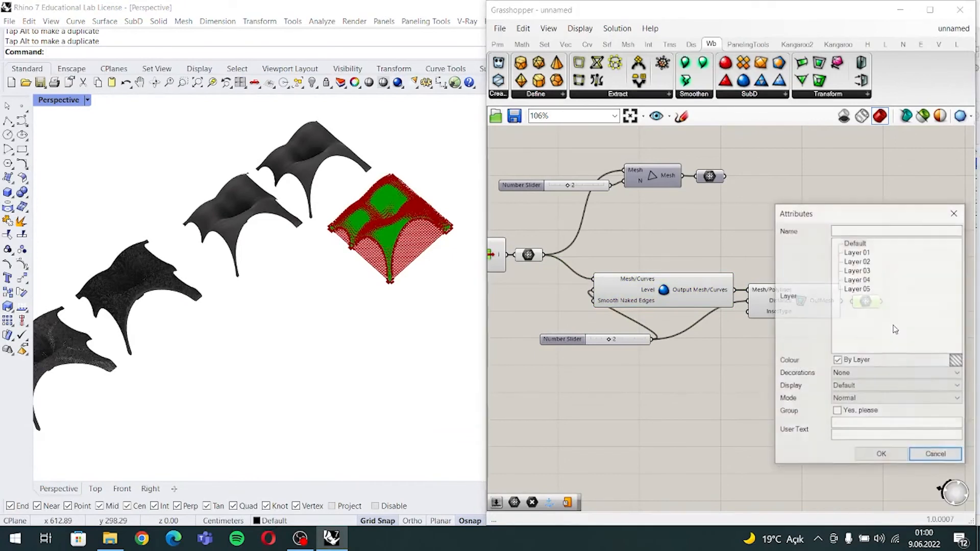
{"action": "left_click", "coordinate": [880, 455]}
{"action": "left_click", "coordinate": [411, 209]}
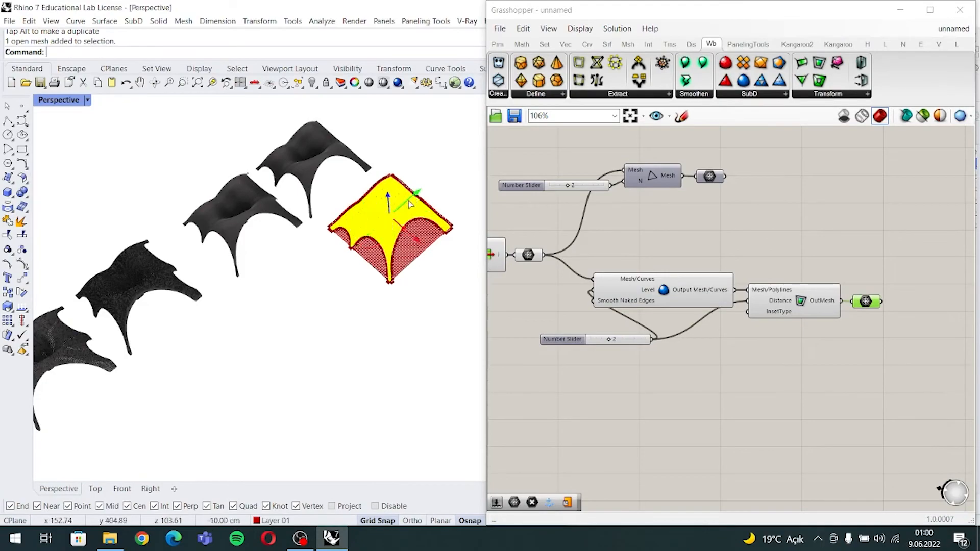
{"action": "left_click_drag", "start_coordinate": [409, 204], "coordinate": [306, 276]}
- Examine the baked Mesh Window canopy's dense lattice up close and from several distances
{"action": "scroll", "coordinate": [300, 286], "scroll_direction": "up", "scroll_amount": 10}
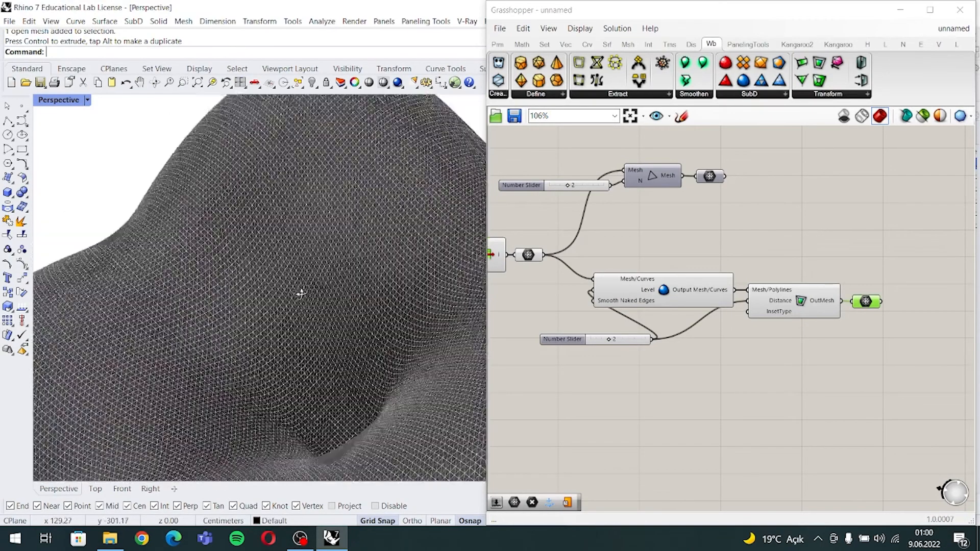
{"action": "scroll", "coordinate": [300, 293], "scroll_direction": "down", "scroll_amount": 10}
{"action": "scroll", "coordinate": [312, 375], "scroll_direction": "up", "scroll_amount": 8}
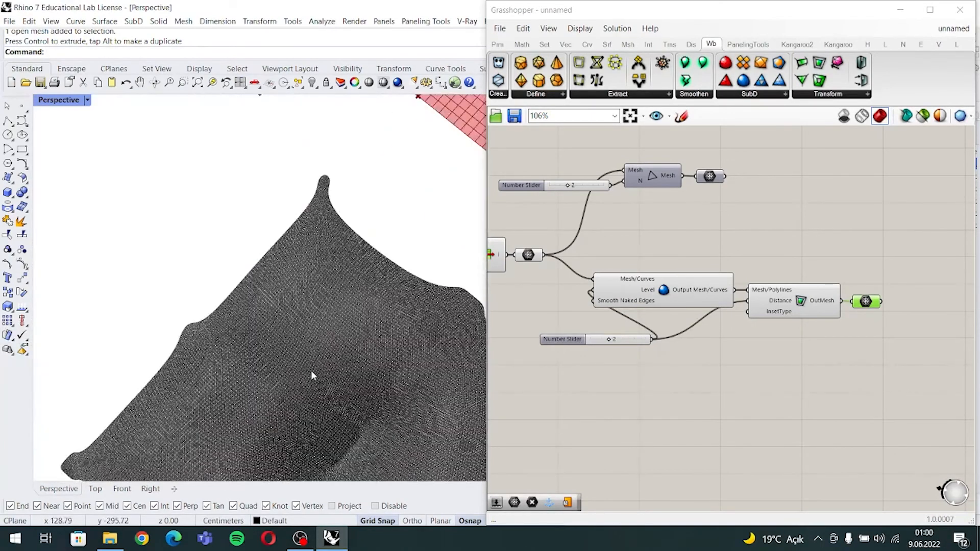
{"action": "right_click_drag", "start_coordinate": [306, 398], "coordinate": [322, 265], "text": "shift"}
{"action": "scroll", "coordinate": [311, 271], "scroll_direction": "down", "scroll_amount": 10}
{"action": "right_click_drag", "start_coordinate": [212, 334], "coordinate": [326, 339], "text": "shift"}
{"action": "scroll", "coordinate": [239, 298], "scroll_direction": "up", "scroll_amount": 3}
{"action": "scroll", "coordinate": [157, 314], "scroll_direction": "up", "scroll_amount": 5}
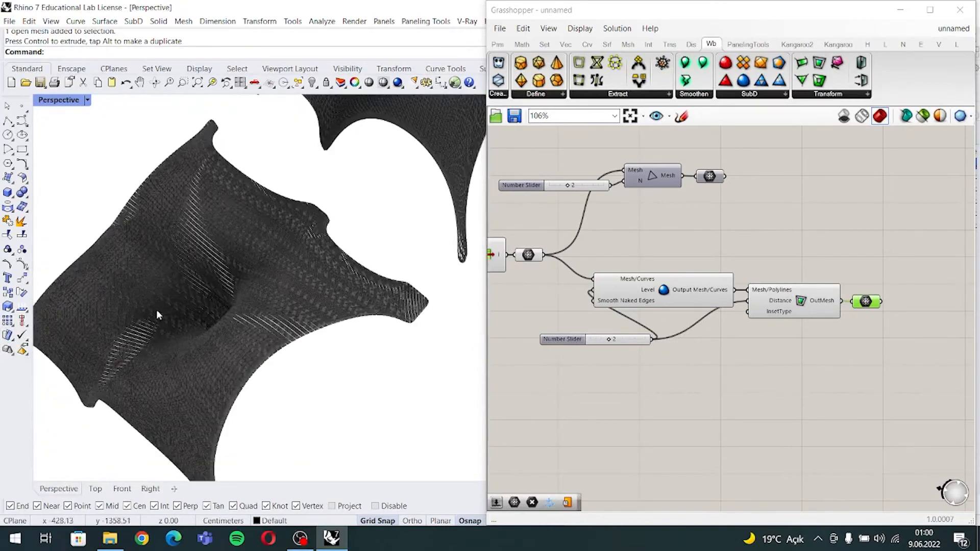
{"action": "scroll", "coordinate": [228, 302], "scroll_direction": "down", "scroll_amount": 8}
- Extrude the baked Mesh Window canopy vertically to give it thickness
{"action": "left_click", "coordinate": [258, 341]}
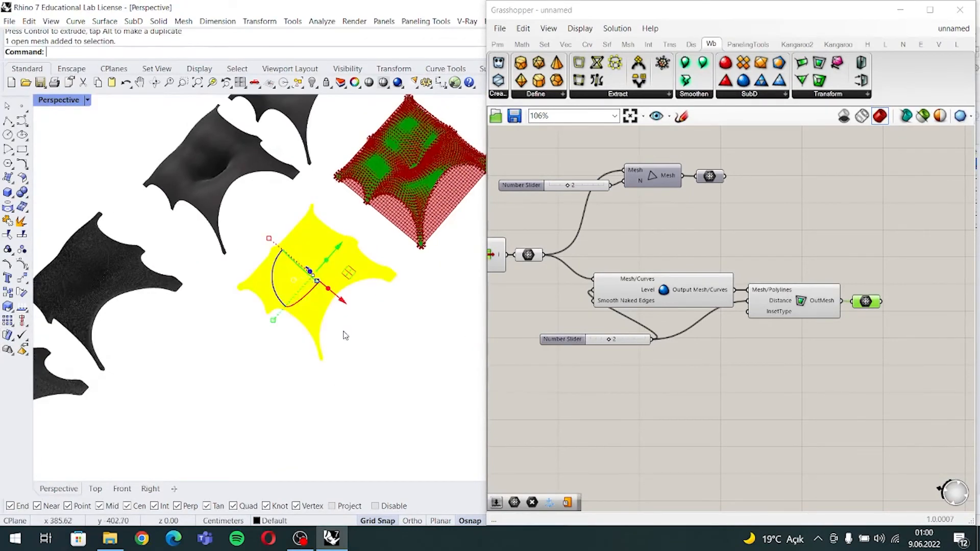
{"action": "scroll", "coordinate": [304, 226], "scroll_direction": "up", "scroll_amount": 2}
{"action": "left_click_drag", "start_coordinate": [310, 223], "coordinate": [341, 257]}
{"action": "left_click", "coordinate": [349, 269]}
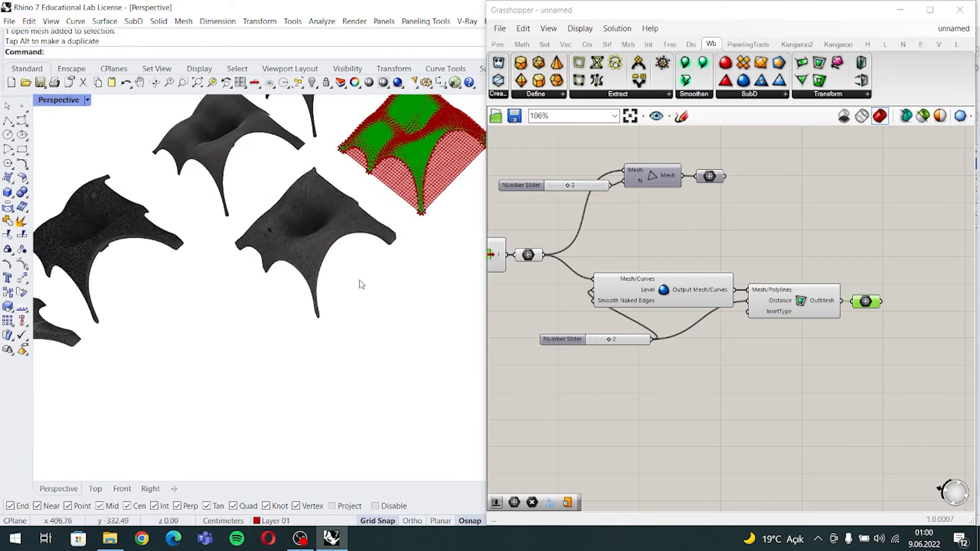
- Delete the extruded Mesh Window canopy
{"action": "scroll", "coordinate": [307, 225], "scroll_direction": "up", "scroll_amount": 10}
{"action": "scroll", "coordinate": [314, 257], "scroll_direction": "down", "scroll_amount": 10}
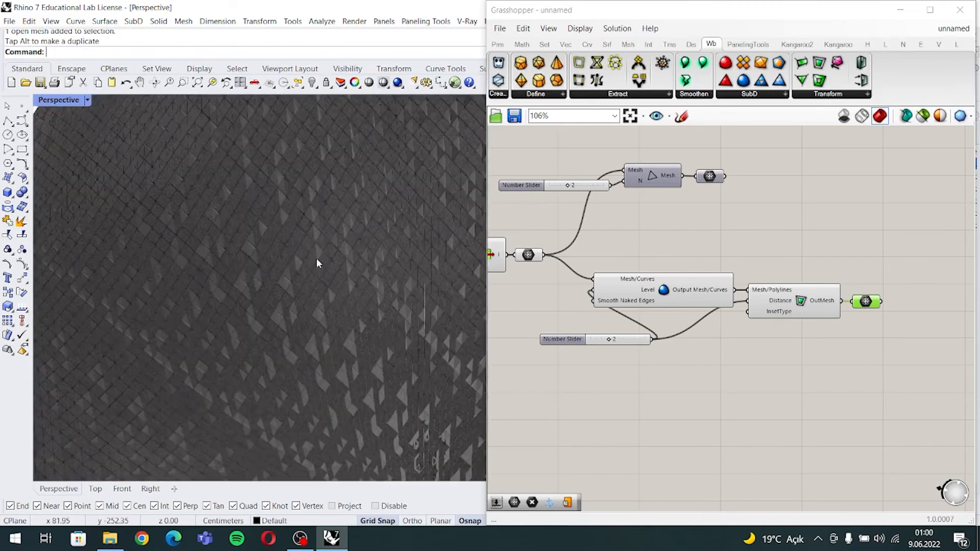
{"action": "right_click_drag", "start_coordinate": [202, 284], "coordinate": [228, 355]}
{"action": "left_click", "coordinate": [292, 377]}
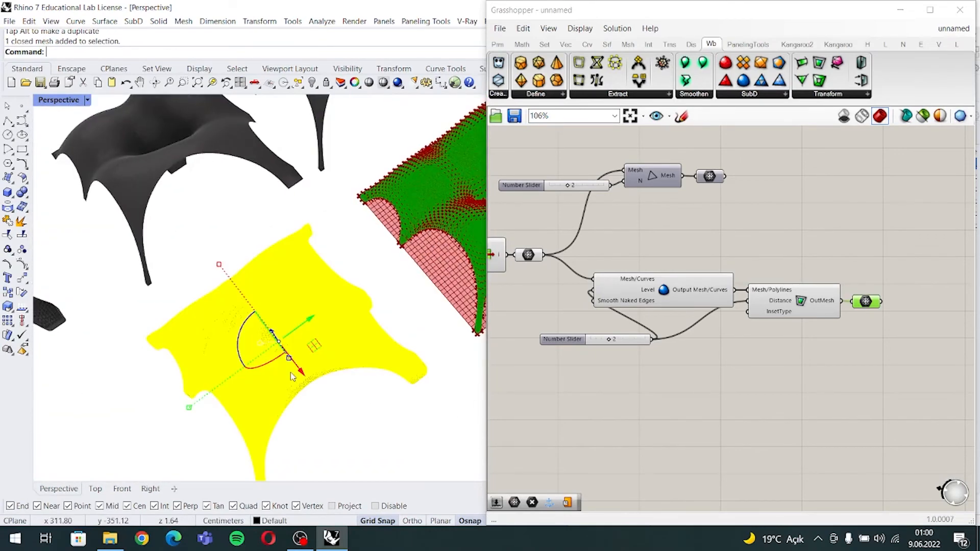
{"action": "key", "text": "Delete"}
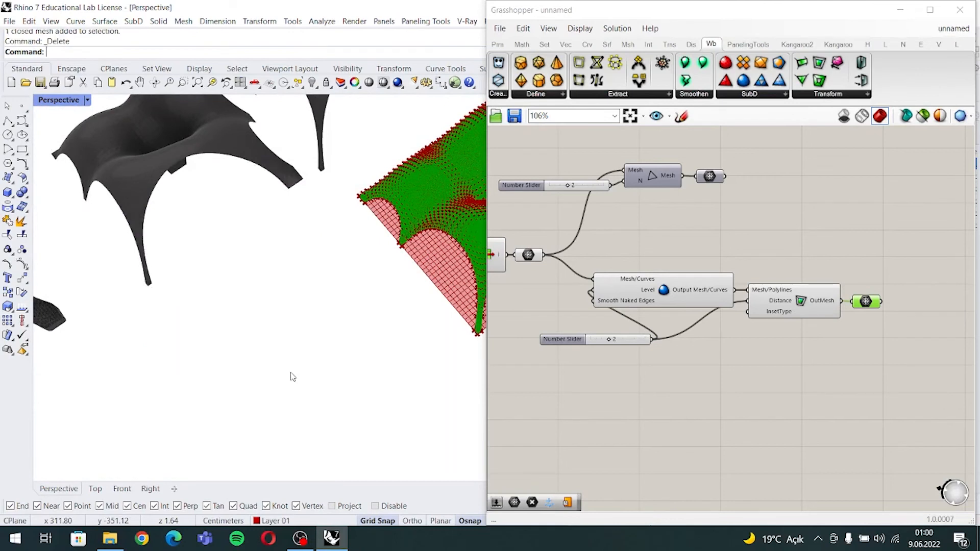
- Set the Loop Subdivision slider to 1 and turn off the preview of the Loop Subdivision, Mesh Window and Mesh parameter chain
{"action": "right_click_drag", "start_coordinate": [570, 367], "coordinate": [617, 376]}
{"action": "left_click", "coordinate": [667, 370]}
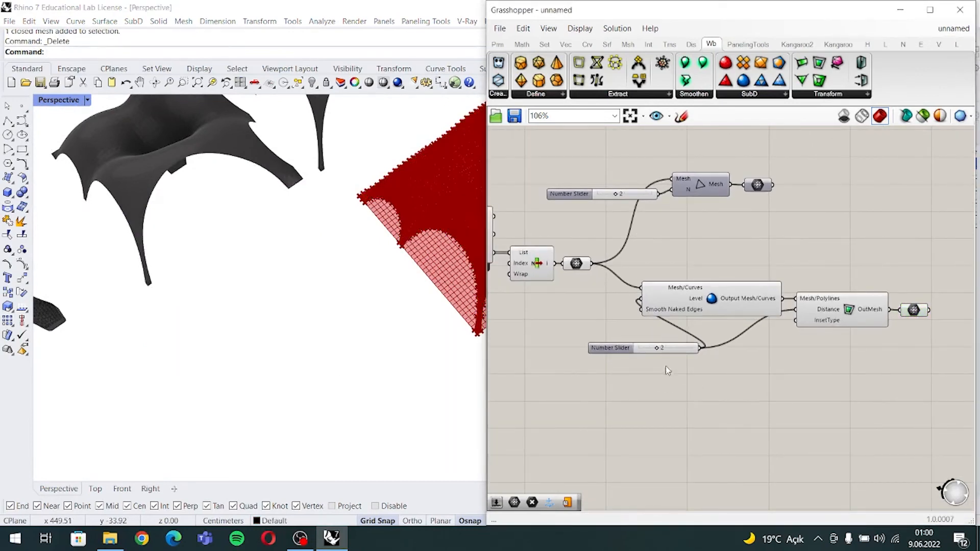
{"action": "left_click_drag", "start_coordinate": [624, 351], "coordinate": [538, 316]}
{"action": "left_click_drag", "start_coordinate": [935, 355], "coordinate": [565, 292]}
{"action": "left_click", "coordinate": [620, 31]}
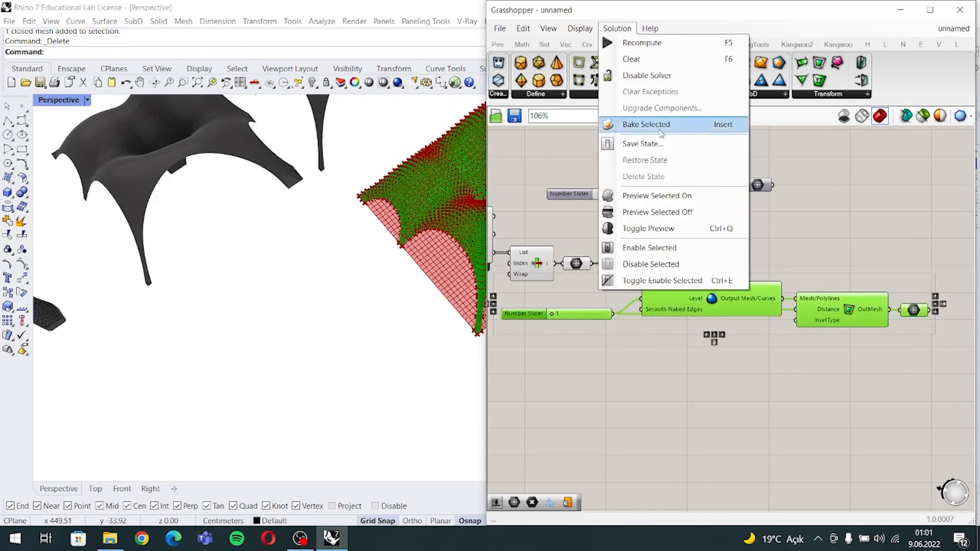
{"action": "left_click", "coordinate": [682, 212]}
- Move the Loop Subdivision chain up above the source Mesh parameter, and move the TriangleSubdivision chain higher to make room
{"action": "left_click_drag", "start_coordinate": [722, 301], "coordinate": [748, 225]}
{"action": "left_click", "coordinate": [545, 160]}
{"action": "left_click_drag", "start_coordinate": [521, 149], "coordinate": [791, 206]}
{"action": "right_click_drag", "start_coordinate": [832, 178], "coordinate": [832, 217]}
{"action": "left_click", "coordinate": [828, 218]}
{"action": "left_click_drag", "start_coordinate": [507, 201], "coordinate": [754, 266]}
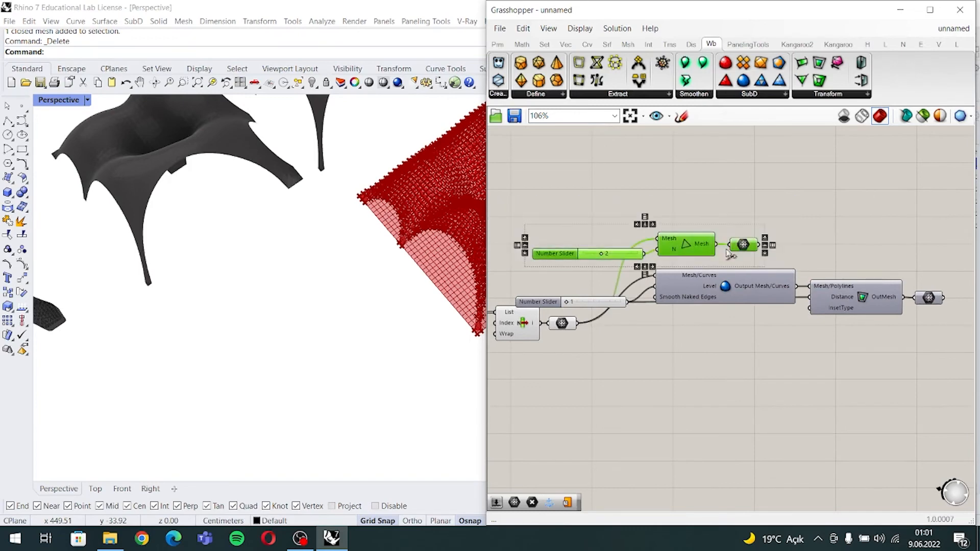
{"action": "left_click_drag", "start_coordinate": [686, 244], "coordinate": [686, 162]}
{"action": "left_click", "coordinate": [721, 378]}
{"action": "scroll", "coordinate": [721, 378], "scroll_direction": "down", "scroll_amount": 3}
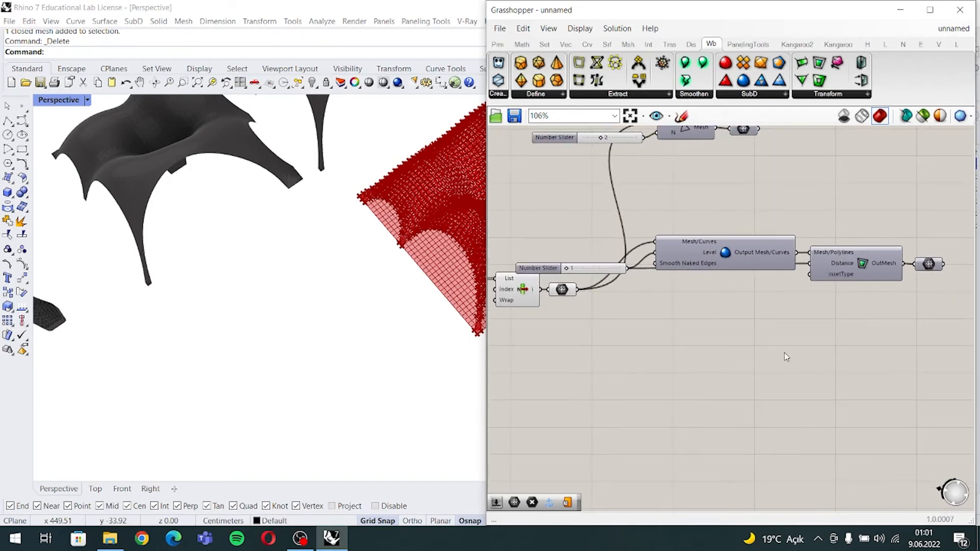
- Add a Weaverbird Constant Quads Split Subdivision below the other chains and connect the source Mesh parameter to its Mesh/Curves input
{"action": "left_click_drag", "start_coordinate": [884, 344], "coordinate": [658, 252]}
{"action": "left_click", "coordinate": [742, 369]}
{"action": "right_click_drag", "start_coordinate": [743, 369], "coordinate": [766, 322]}
{"action": "right_click_drag", "start_coordinate": [700, 300], "coordinate": [724, 253]}
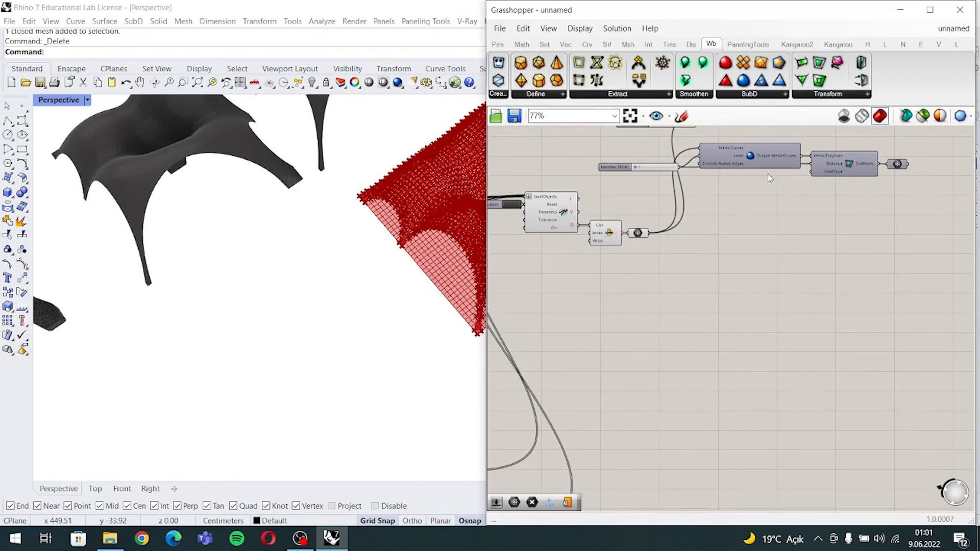
{"action": "left_click", "coordinate": [774, 96]}
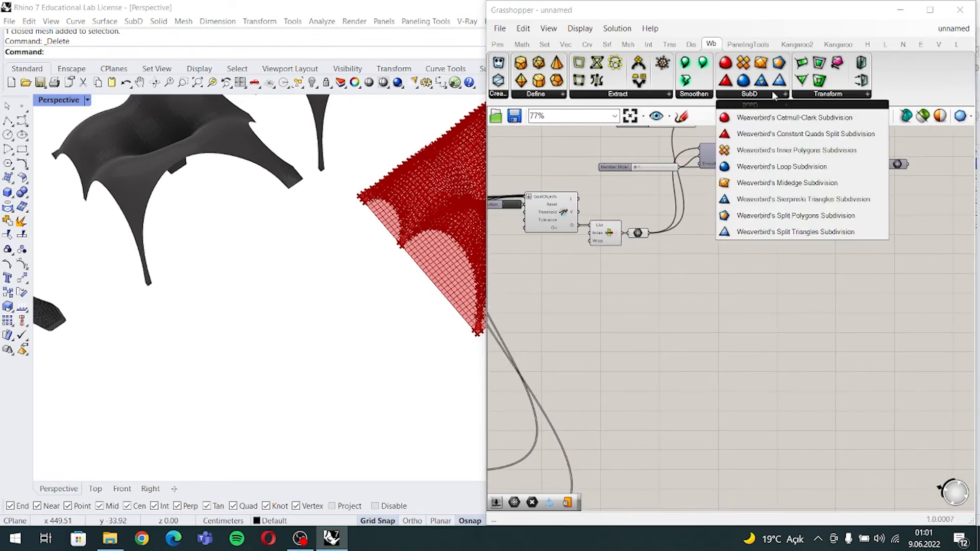
{"action": "left_click", "coordinate": [779, 135]}
{"action": "left_click", "coordinate": [714, 265]}
{"action": "right_click_drag", "start_coordinate": [730, 270], "coordinate": [731, 295]}
{"action": "left_click_drag", "start_coordinate": [721, 288], "coordinate": [689, 281]}
- Add Weaverbird's Bevel Vertices and connect the Constant Quads Split output to its Mesh/Polylines input
{"action": "left_click", "coordinate": [823, 95]}
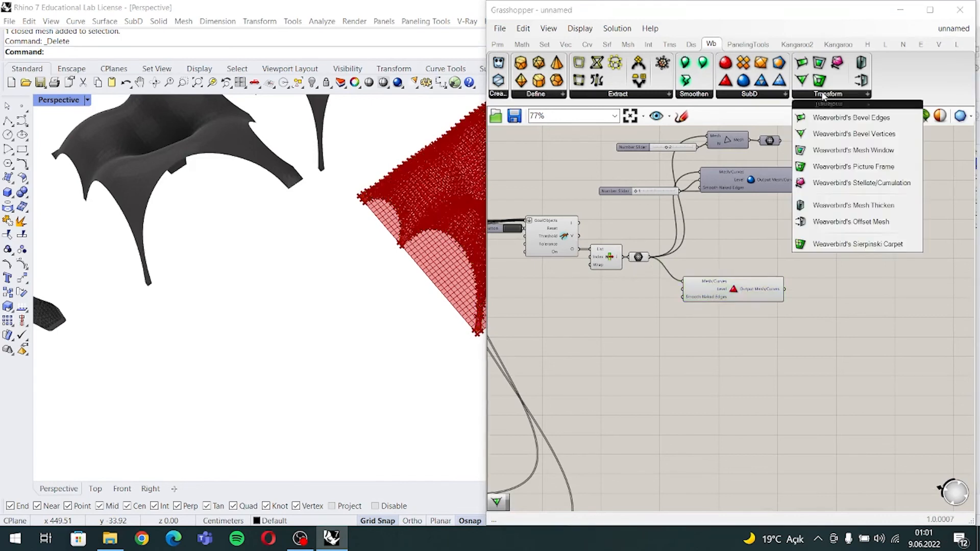
{"action": "left_click", "coordinate": [833, 134]}
{"action": "left_click", "coordinate": [835, 293]}
{"action": "right_click_drag", "start_coordinate": [818, 289], "coordinate": [796, 288]}
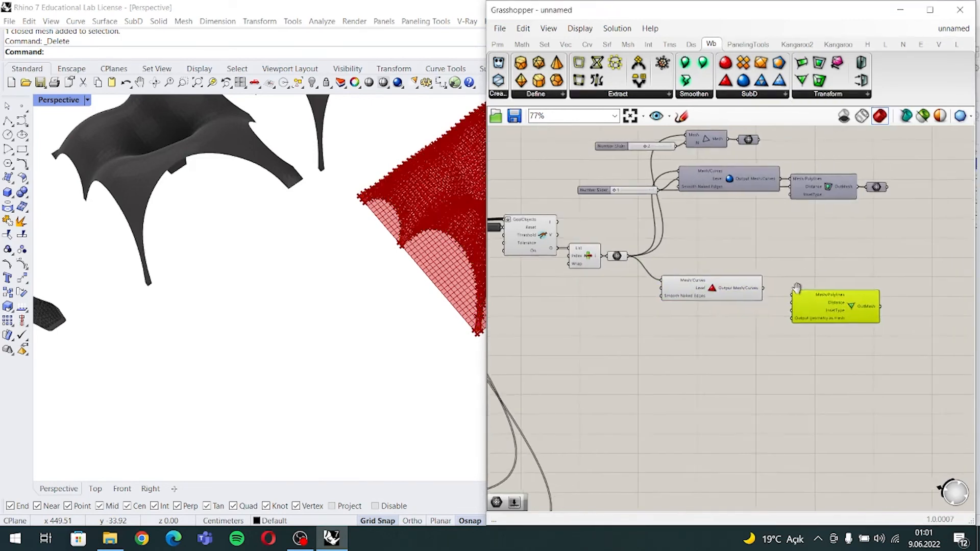
{"action": "scroll", "coordinate": [797, 288], "scroll_direction": "up", "scroll_amount": 2}
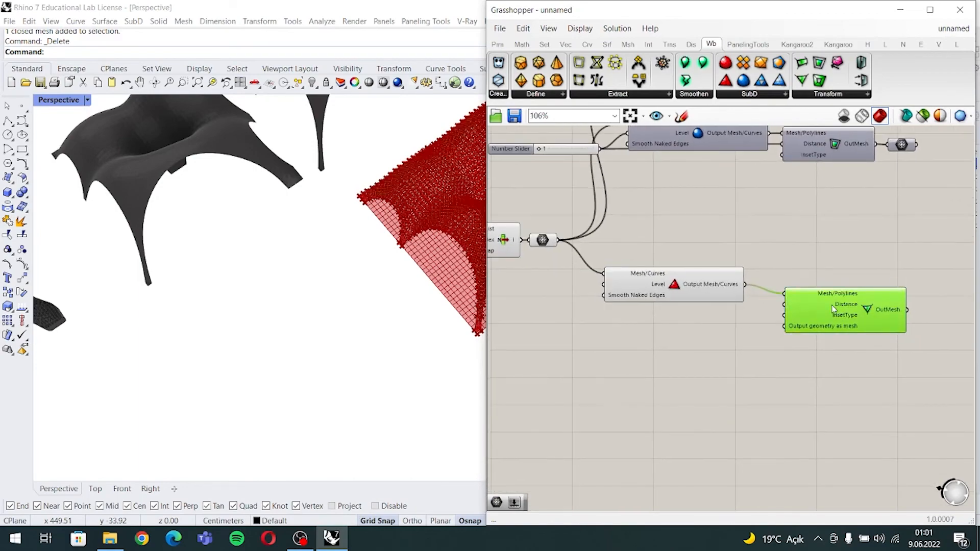
{"action": "left_click_drag", "start_coordinate": [834, 309], "coordinate": [809, 299]}
- Add a Mesh parameter and connect Bevel Vertices' OutMesh to it
{"action": "right_click_drag", "start_coordinate": [413, 291], "coordinate": [323, 280]}
{"action": "scroll", "coordinate": [311, 272], "scroll_direction": "up", "scroll_amount": 3}
{"action": "scroll", "coordinate": [323, 281], "scroll_direction": "down", "scroll_amount": 4}
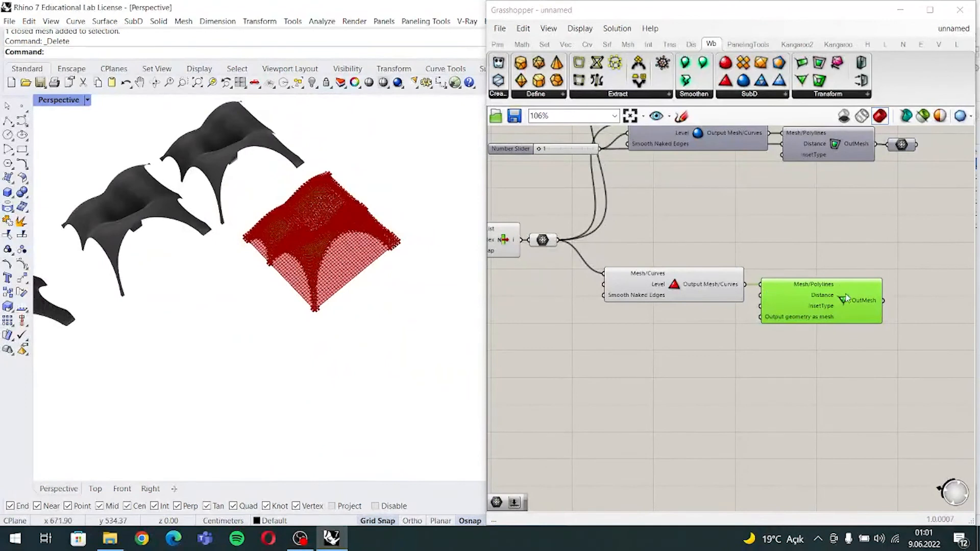
{"action": "right_click_drag", "start_coordinate": [846, 299], "coordinate": [835, 299]}
{"action": "double_click", "coordinate": [917, 304]}
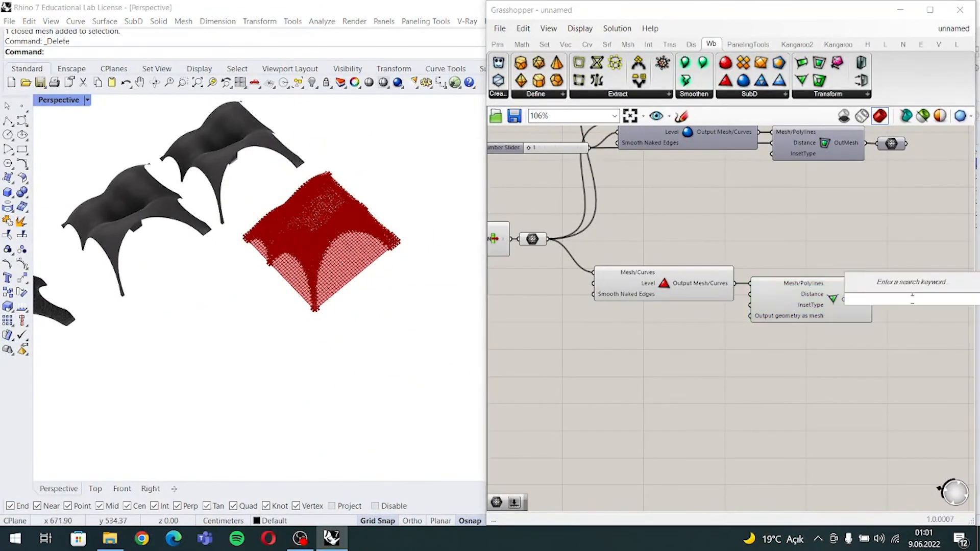
{"action": "type", "text": "mesh"}
{"action": "key", "text": "Return"}
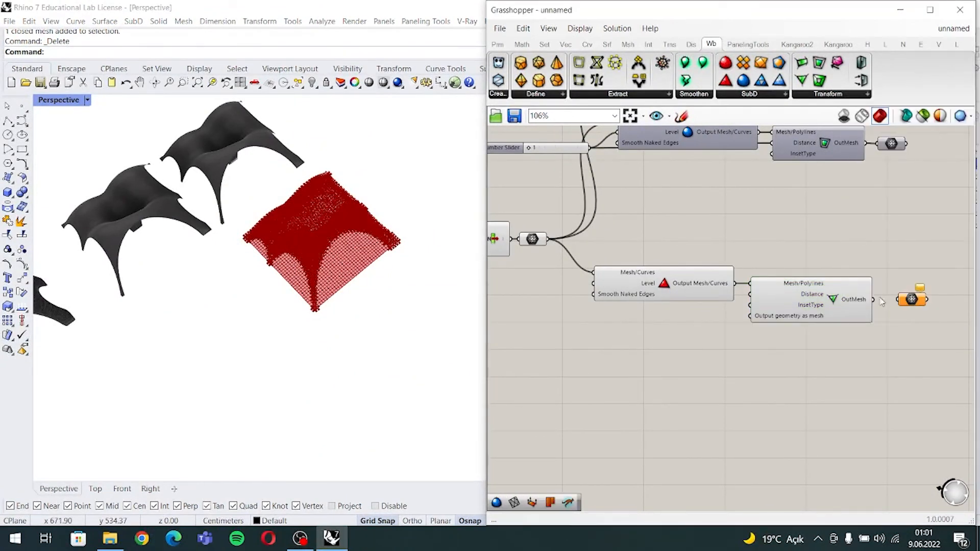
- Bake the Bevel Vertices mesh with grouping enabled and move the baked result away from the red preview
{"action": "right_click", "coordinate": [907, 303]}
{"action": "left_click", "coordinate": [867, 332]}
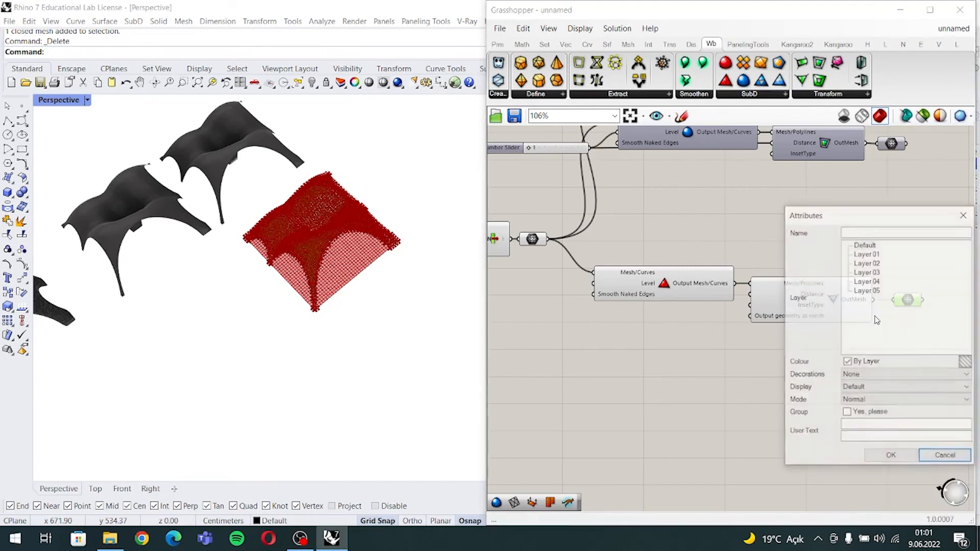
{"action": "left_click", "coordinate": [868, 415]}
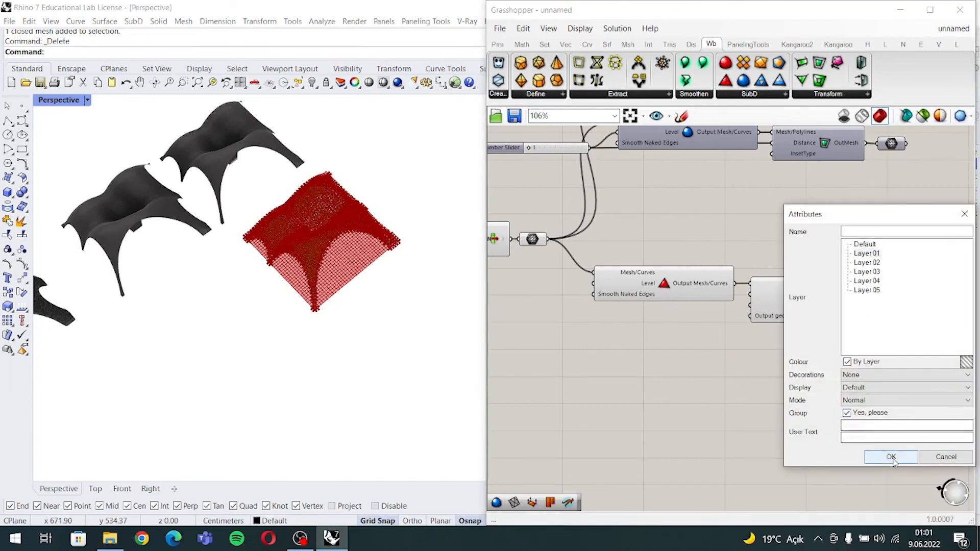
{"action": "left_click", "coordinate": [891, 458]}
{"action": "left_click", "coordinate": [338, 225]}
{"action": "left_click_drag", "start_coordinate": [346, 204], "coordinate": [261, 345]}
- Extrude the baked Bevel Vertices mesh vertically into thin columns
{"action": "right_click_drag", "start_coordinate": [236, 336], "coordinate": [229, 352]}
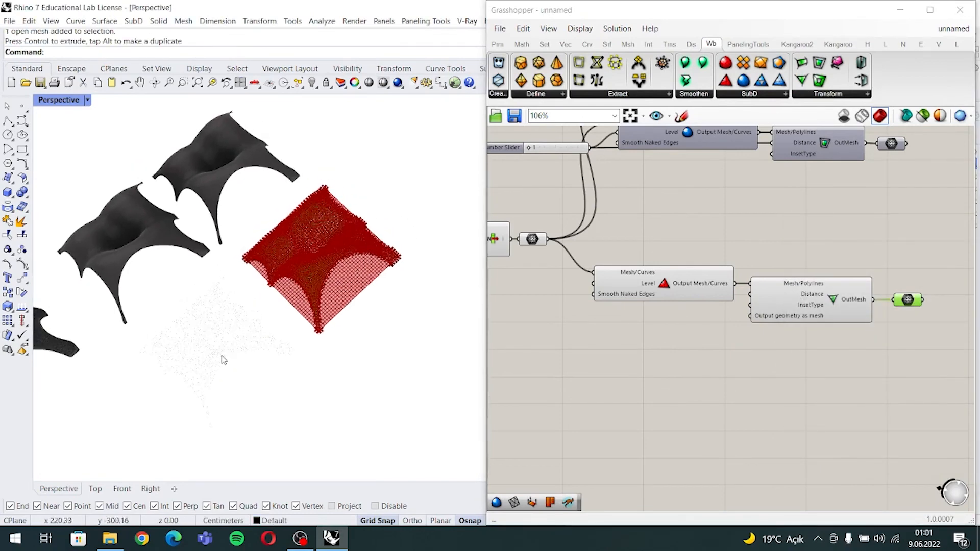
{"action": "scroll", "coordinate": [215, 364], "scroll_direction": "up", "scroll_amount": 10}
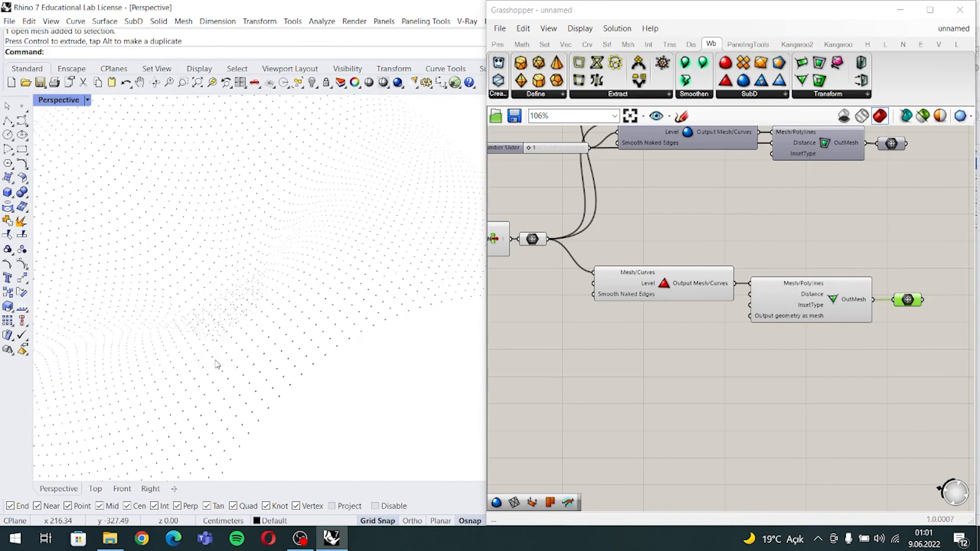
{"action": "scroll", "coordinate": [217, 364], "scroll_direction": "down", "scroll_amount": 12}
{"action": "right_click_drag", "start_coordinate": [218, 364], "coordinate": [250, 350]}
{"action": "right_click_drag", "start_coordinate": [245, 337], "coordinate": [245, 267]}
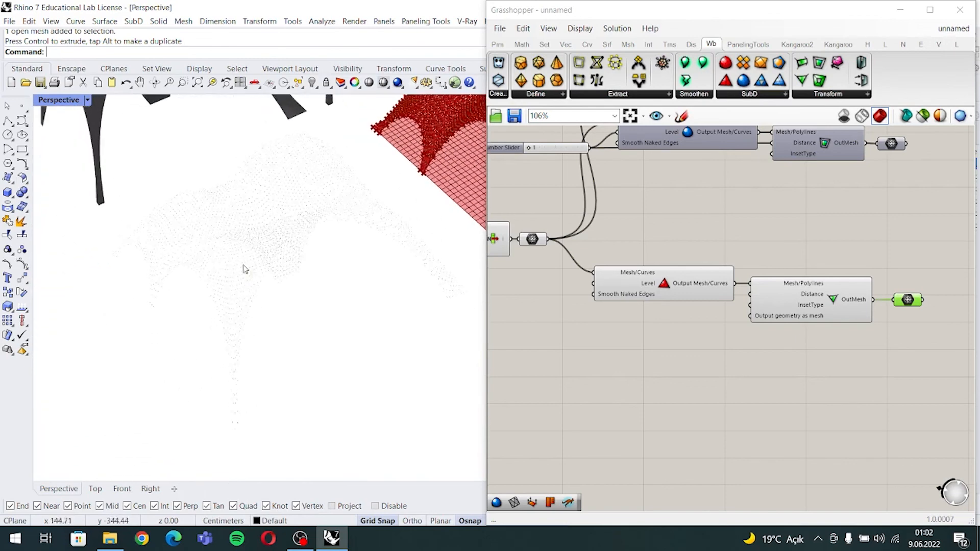
{"action": "left_click", "coordinate": [276, 223]}
{"action": "left_click_drag", "start_coordinate": [273, 207], "coordinate": [272, 203]}
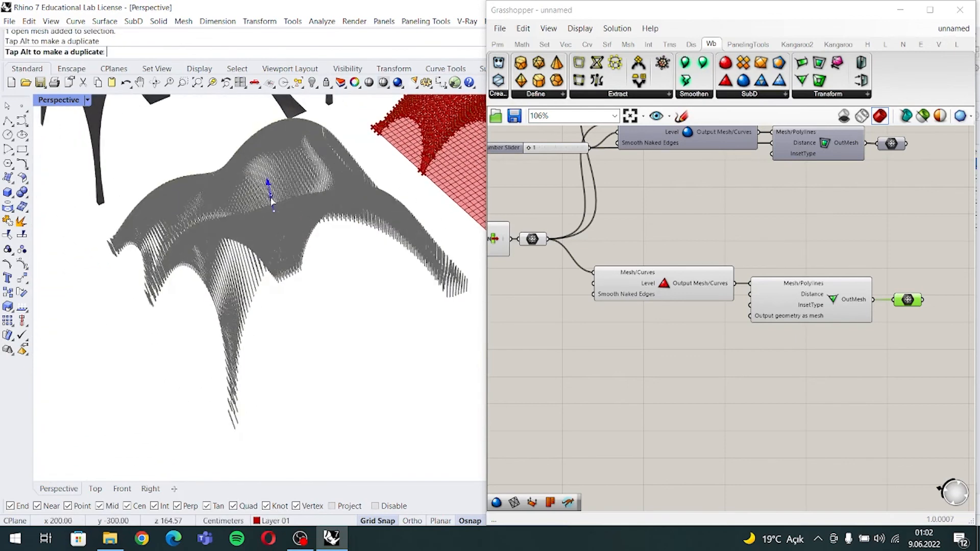
{"action": "right_click_drag", "start_coordinate": [296, 280], "coordinate": [262, 239]}
{"action": "scroll", "coordinate": [258, 247], "scroll_direction": "up", "scroll_amount": 4}
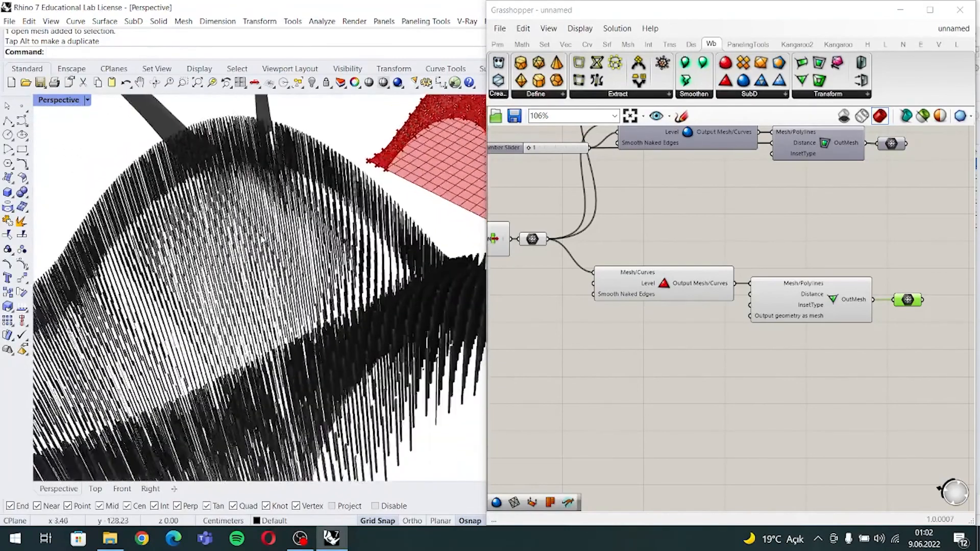
{"action": "scroll", "coordinate": [263, 240], "scroll_direction": "down", "scroll_amount": 3}
- Move the extruded Bevel Vertices canopy from beside the red preview to the far end of the row of baked canopies
{"action": "left_click_drag", "start_coordinate": [902, 364], "coordinate": [637, 264]}
{"action": "scroll", "coordinate": [361, 404], "scroll_direction": "down", "scroll_amount": 5}
{"action": "right_click_drag", "start_coordinate": [360, 405], "coordinate": [318, 360]}
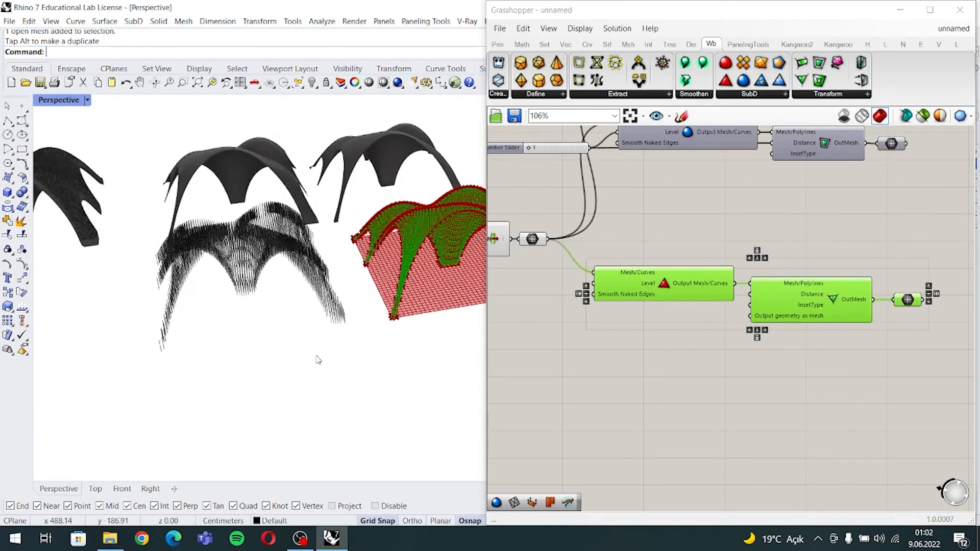
{"action": "left_click", "coordinate": [675, 376]}
{"action": "scroll", "coordinate": [229, 306], "scroll_direction": "down", "scroll_amount": 3}
{"action": "right_click_drag", "start_coordinate": [230, 306], "coordinate": [335, 358]}
{"action": "left_click", "coordinate": [329, 306]}
{"action": "left_click_drag", "start_coordinate": [338, 314], "coordinate": [133, 215]}
{"action": "right_click_drag", "start_coordinate": [199, 321], "coordinate": [339, 307], "text": "shift"}
{"action": "left_click_drag", "start_coordinate": [330, 187], "coordinate": [218, 218]}
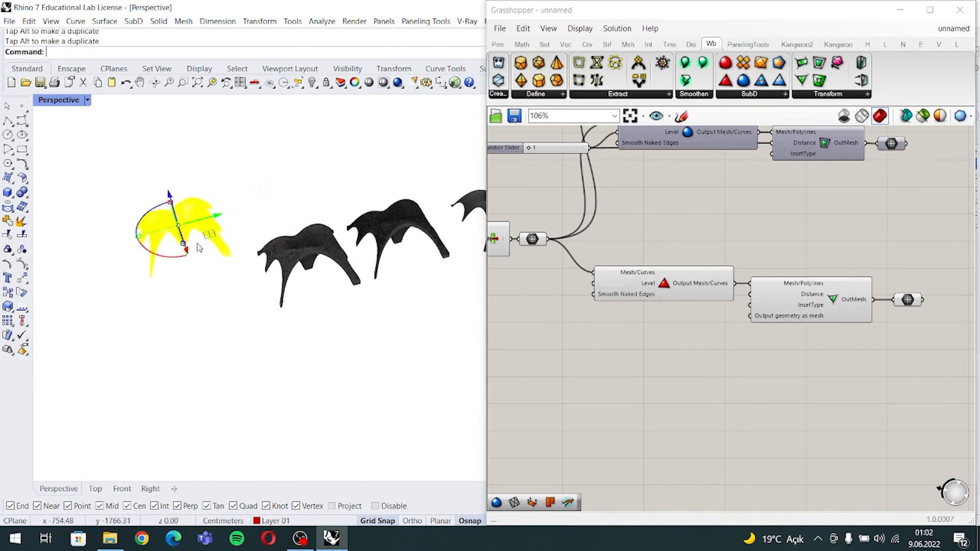
{"action": "left_click_drag", "start_coordinate": [192, 249], "coordinate": [226, 312]}
{"action": "right_click_drag", "start_coordinate": [339, 350], "coordinate": [316, 323]}
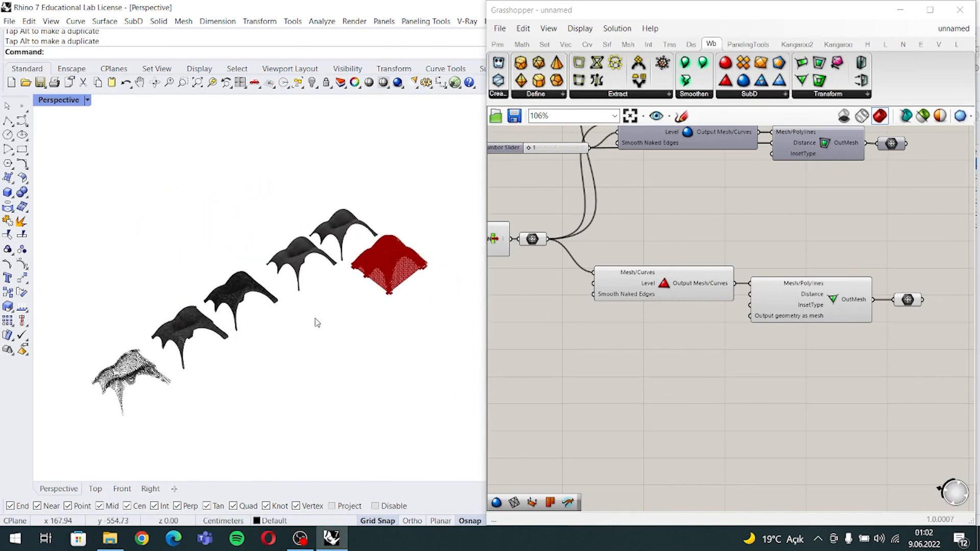
- Turn off the preview of the Bevel Vertices branch, including its subdivision and Mesh parameter, and move it up beneath the neighbouring branch
{"action": "right_click_drag", "start_coordinate": [910, 352], "coordinate": [897, 357]}
{"action": "left_click_drag", "start_coordinate": [935, 357], "coordinate": [594, 256]}
{"action": "left_click", "coordinate": [628, 33]}
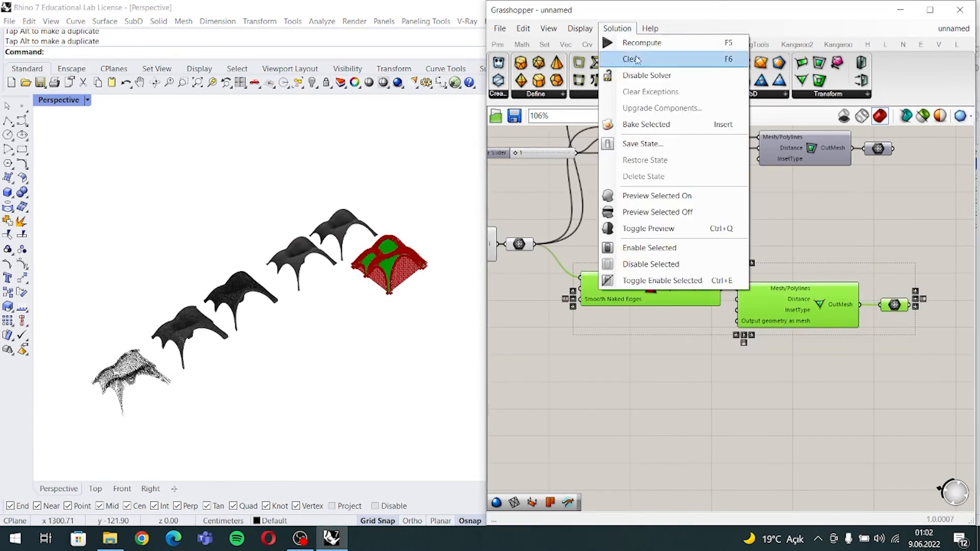
{"action": "left_click", "coordinate": [681, 212]}
{"action": "left_click_drag", "start_coordinate": [658, 289], "coordinate": [677, 214]}
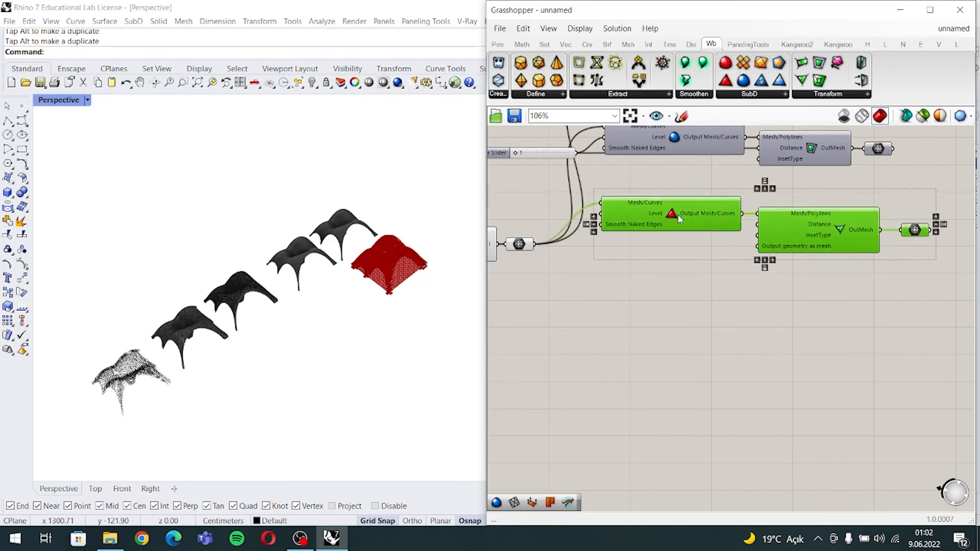
- Review the complete definition from the Weaverbird output branches back through the solver to the initial mesh and goal components
{"action": "scroll", "coordinate": [653, 306], "scroll_direction": "down", "scroll_amount": 5}
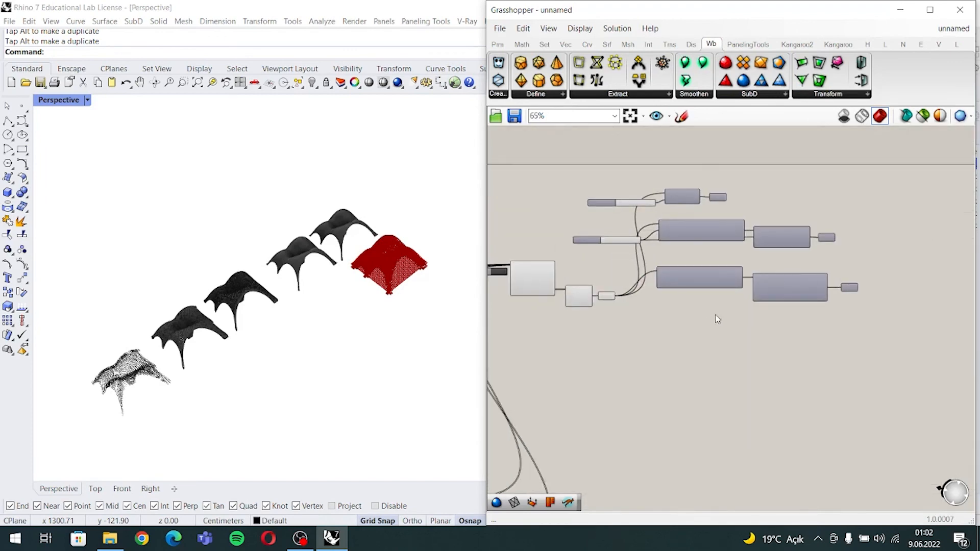
{"action": "scroll", "coordinate": [694, 288], "scroll_direction": "up", "scroll_amount": 2}
{"action": "mouse_move", "coordinate": [670, 305]}
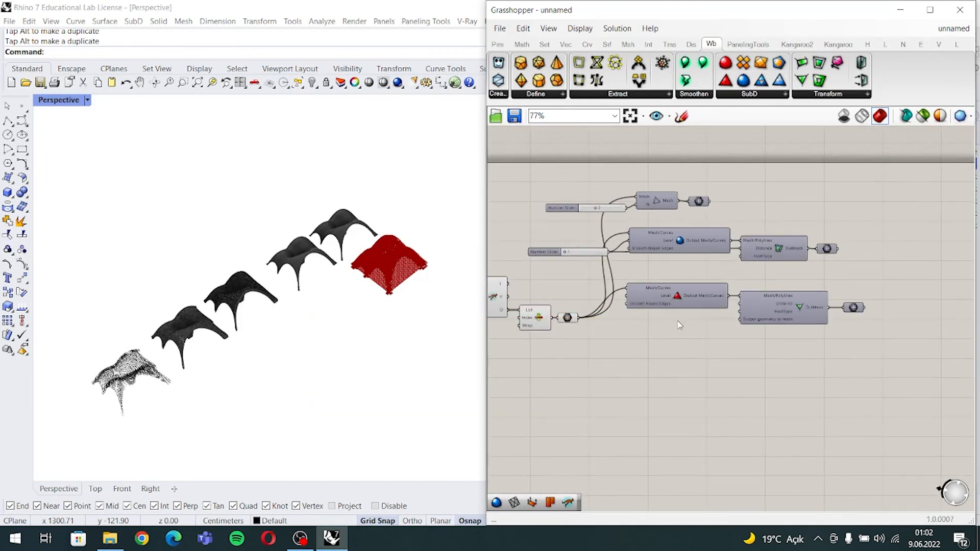
{"action": "right_click_drag", "start_coordinate": [674, 330], "coordinate": [782, 316]}
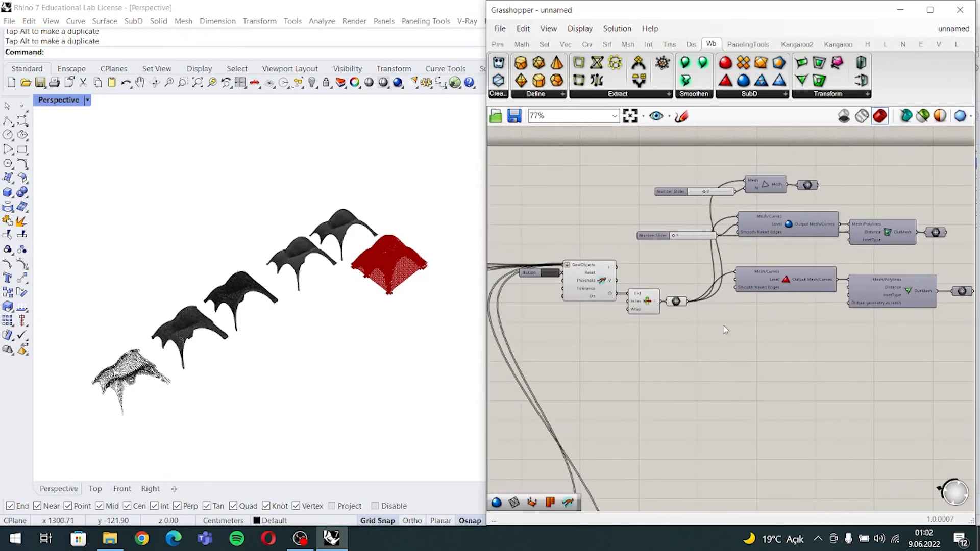
{"action": "right_click_drag", "start_coordinate": [725, 329], "coordinate": [747, 326]}
{"action": "mouse_move", "coordinate": [682, 322]}
{"action": "right_mouse_down"}
{"action": "mouse_move", "coordinate": [770, 302]}
{"action": "mouse_move", "coordinate": [848, 305]}
{"action": "right_mouse_up"}
{"action": "scroll", "coordinate": [680, 291], "scroll_direction": "down", "scroll_amount": 1}
{"action": "mouse_move", "coordinate": [622, 323]}
{"action": "right_mouse_down"}
{"action": "mouse_move", "coordinate": [680, 291]}
{"action": "mouse_move", "coordinate": [663, 168]}
{"action": "mouse_move", "coordinate": [728, 287]}
{"action": "right_mouse_up"}
{"action": "right_click_drag", "start_coordinate": [562, 266], "coordinate": [693, 290]}
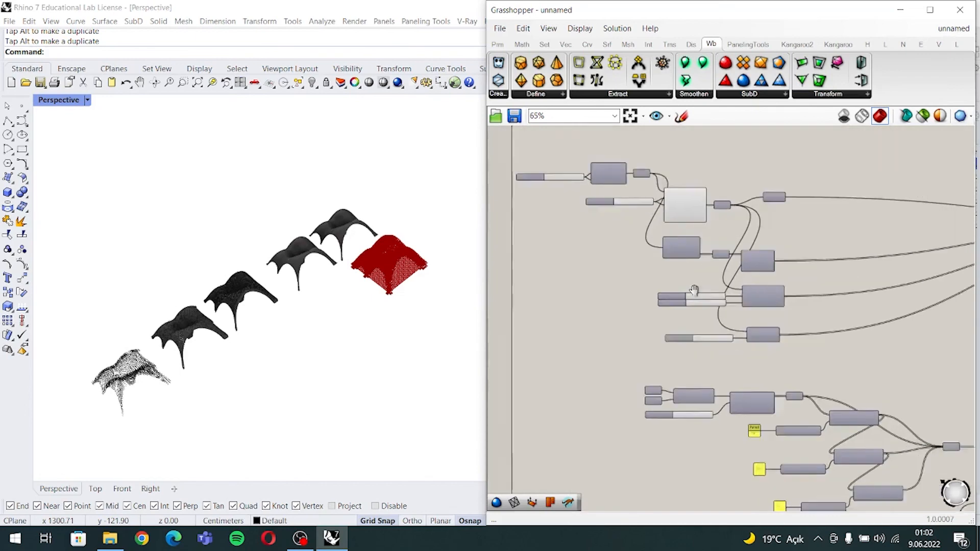
{"action": "scroll", "coordinate": [693, 290], "scroll_direction": "down", "scroll_amount": 3}
{"action": "right_click_drag", "start_coordinate": [756, 293], "coordinate": [750, 313]}
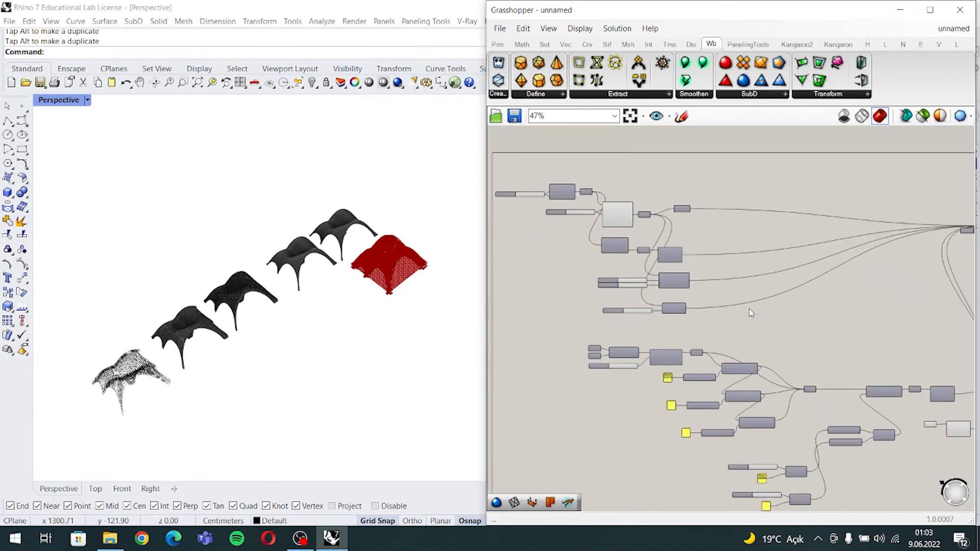